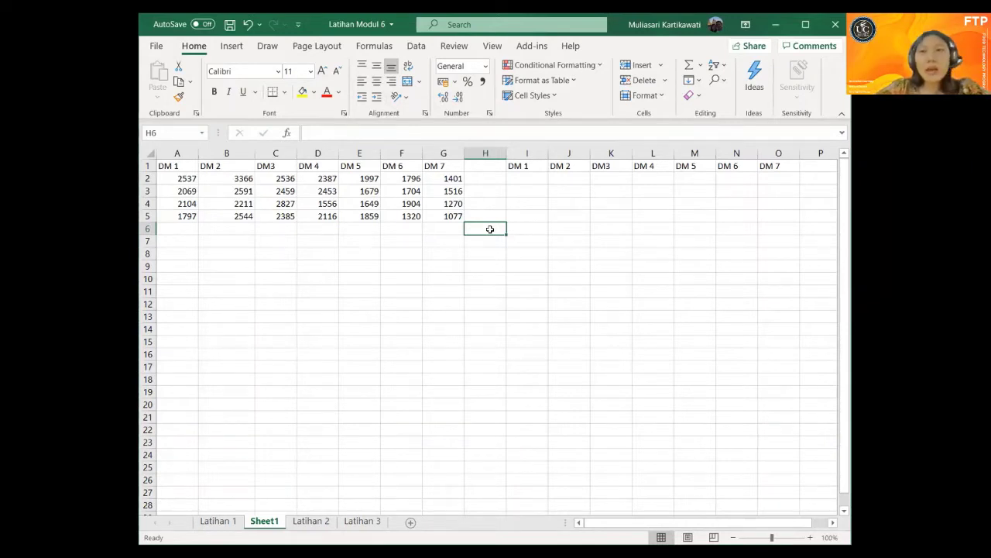
- Enter a SUM formula in H6 that totals all the DM 1 to DM 7 values in A2:G5
{"action": "type", "text": "=s"}
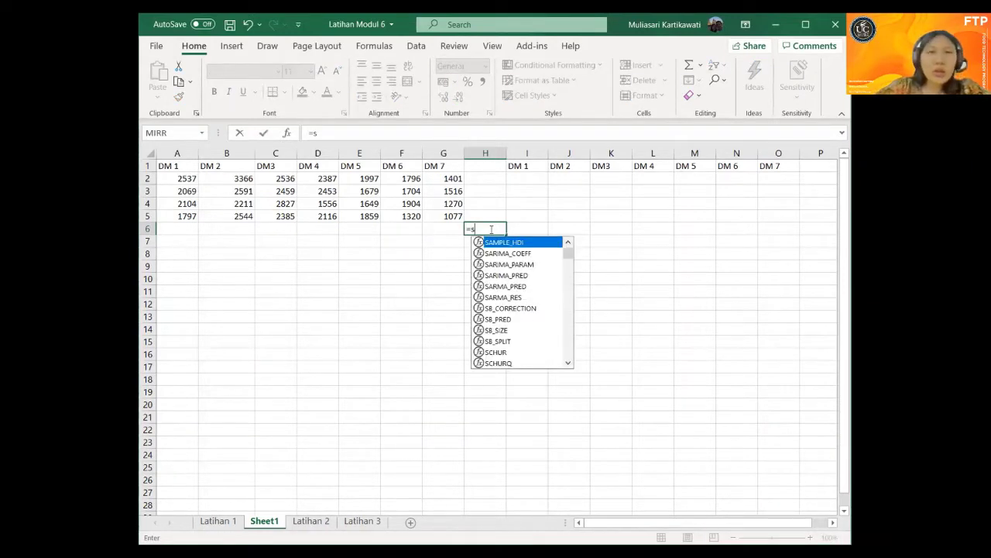
{"action": "type", "text": "um("}
{"action": "key", "text": "Left"}
{"action": "key", "text": "Up"}
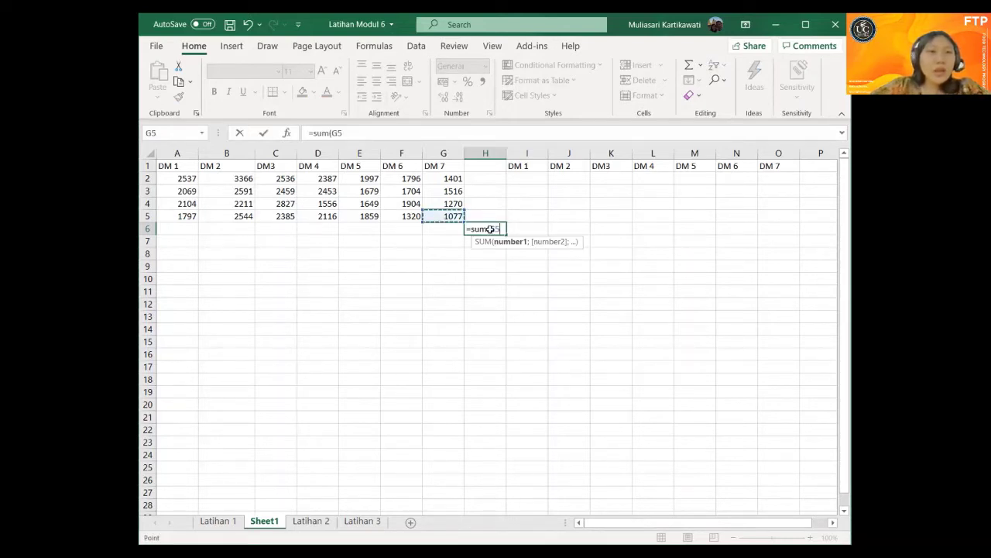
{"action": "key", "text": "Return"}
- Enter =SUM(A2:A5) in A6 to total the DM 1 column
{"action": "key", "text": "Left"}
{"action": "key", "text": "Left"}
{"action": "key", "text": "Left"}
{"action": "key", "text": "Left"}
{"action": "key", "text": "Left"}
{"action": "key", "text": "Left"}
{"action": "key", "text": "Left"}
{"action": "key", "text": "Up"}
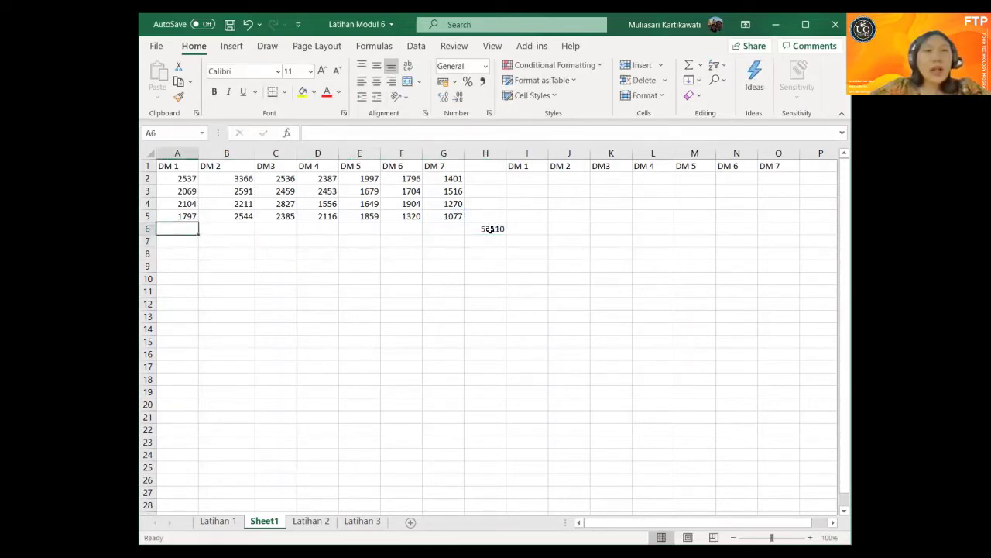
{"action": "type", "text": "="}
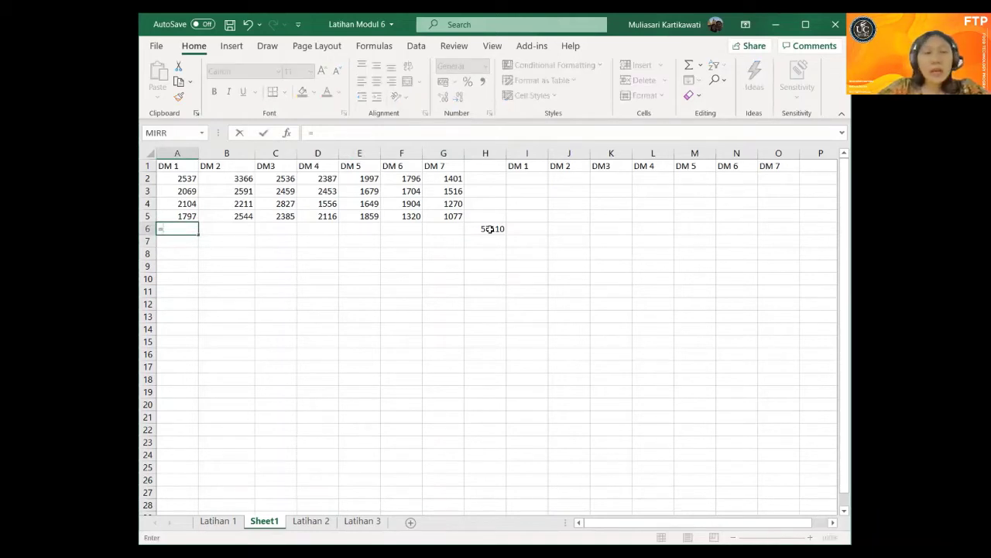
{"action": "type", "text": "s"}
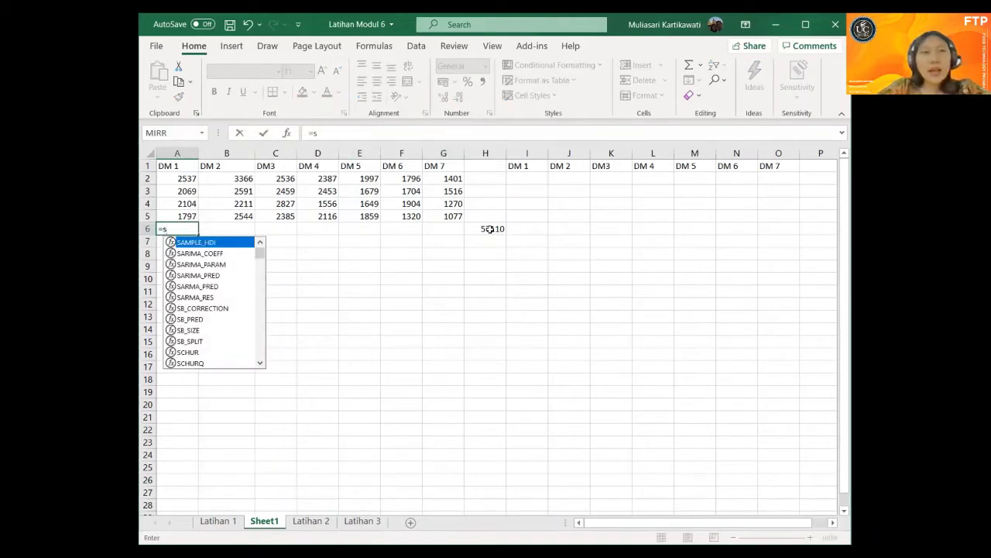
{"action": "type", "text": "um("}
{"action": "key", "text": "Up"}
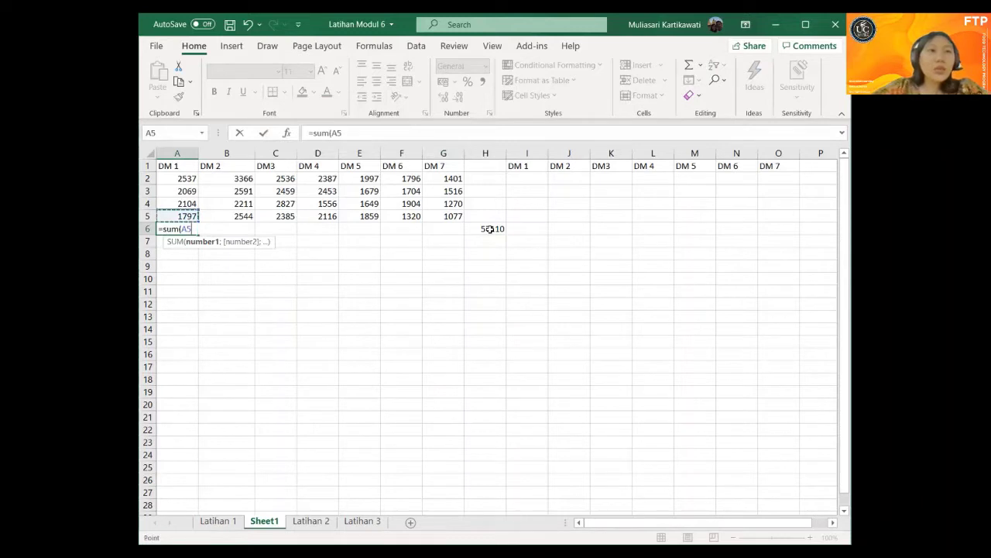
{"action": "key", "text": "shift+Up"}
{"action": "key", "text": "shift+Up"}
{"action": "key", "text": "shift+Up"}
{"action": "key", "text": "ctrl+Return"}
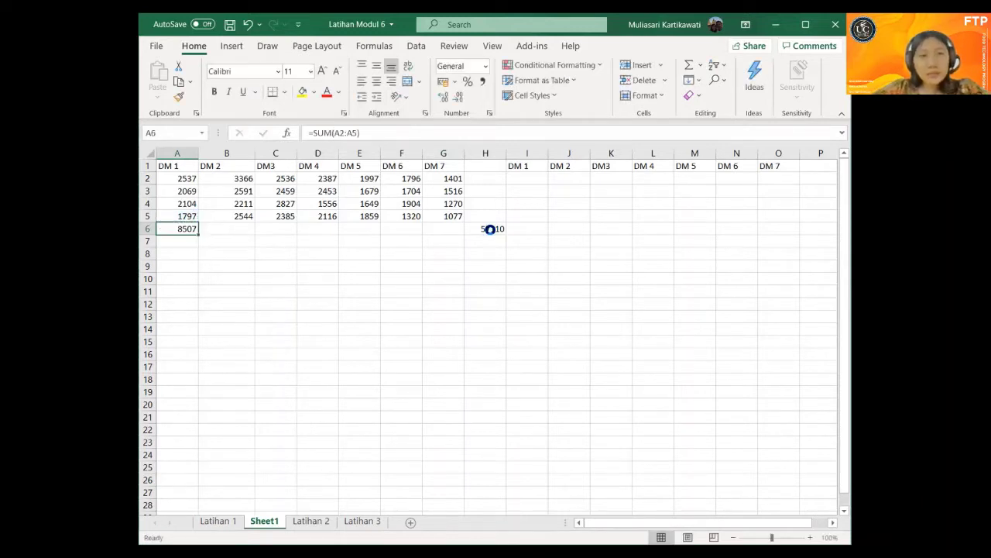
- Copy the column total formula from A6 across to G6 for DM 2 through DM 7
{"action": "key", "text": "ctrl+c"}
{"action": "key", "text": "shift+Right"}
{"action": "key", "text": "shift+Right"}
{"action": "key", "text": "shift+Right"}
{"action": "key", "text": "shift+Right"}
{"action": "key", "text": "shift+Right"}
{"action": "key", "text": "shift+Right"}
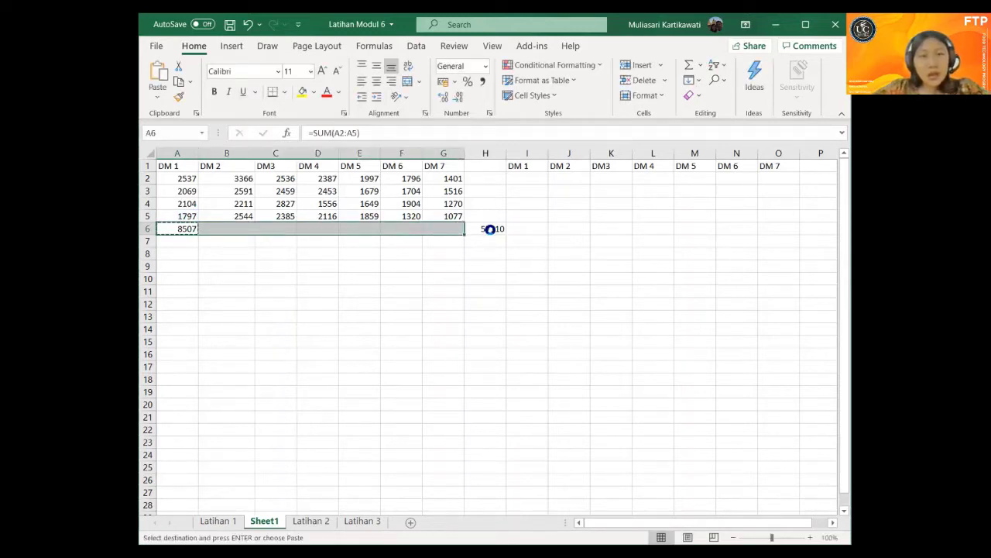
{"action": "key", "text": "ctrl+v"}
- Enter =A2^2 in I2 to square the first DM 1 value
{"action": "key", "text": "Right"}
{"action": "key", "text": "Right"}
{"action": "key", "text": "Right"}
{"action": "key", "text": "Right"}
{"action": "key", "text": "Right"}
{"action": "key", "text": "Right"}
{"action": "key", "text": "Right"}
{"action": "key", "text": "Right"}
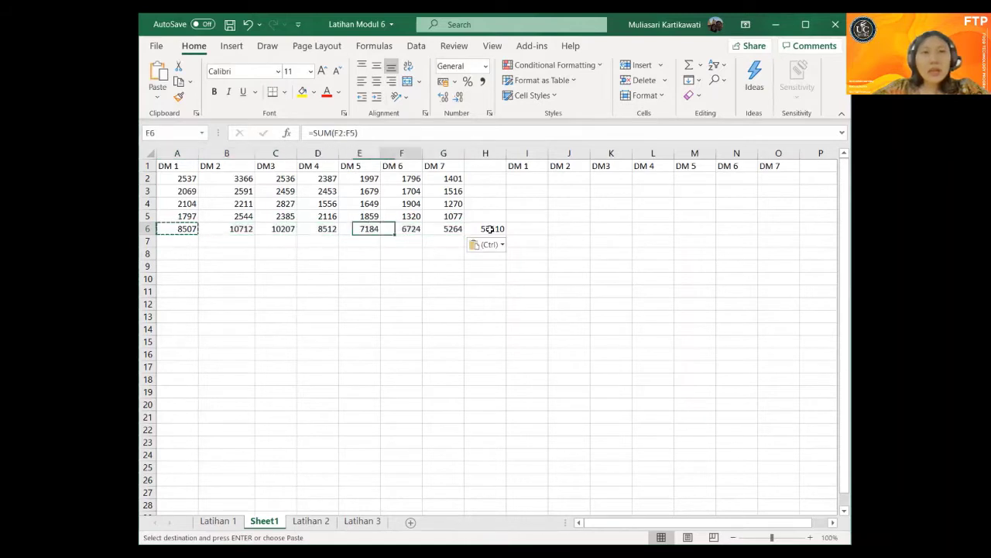
{"action": "key", "text": "Up"}
{"action": "key", "text": "Up"}
{"action": "key", "text": "Up"}
{"action": "key", "text": "Up"}
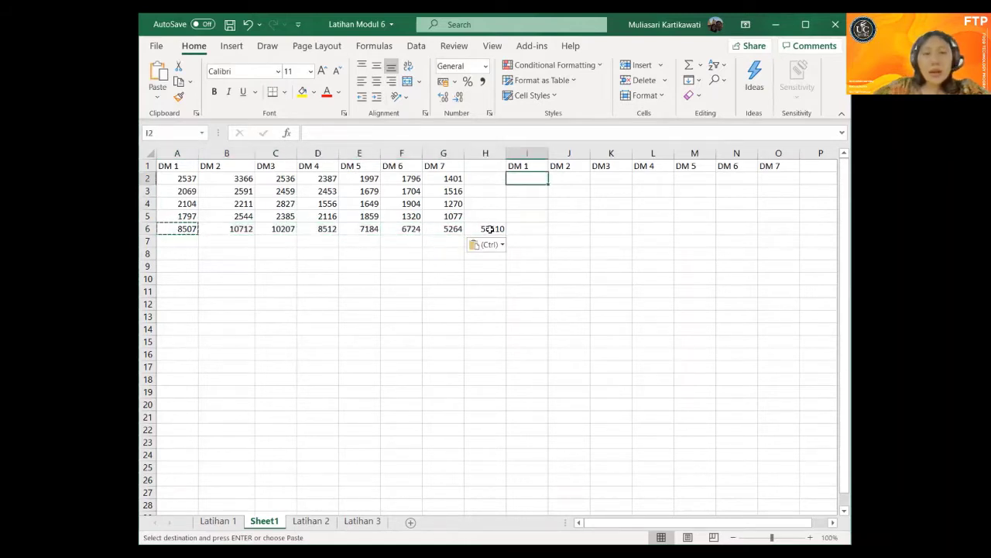
{"action": "type", "text": "="}
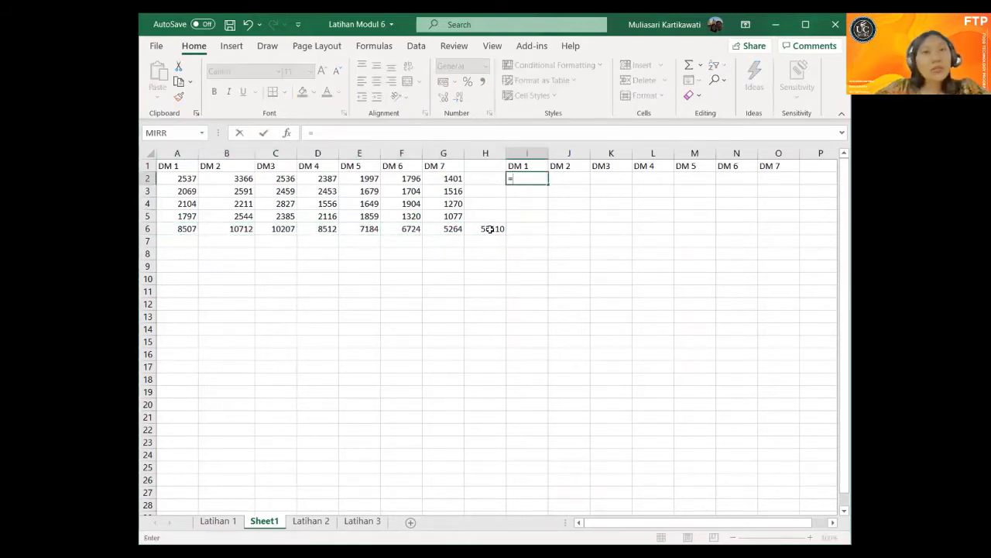
{"action": "key", "text": "Left"}
{"action": "key", "text": "Left"}
{"action": "key", "text": "Left"}
{"action": "key", "text": "Left"}
{"action": "key", "text": "Left"}
{"action": "key", "text": "Left"}
{"action": "key", "text": "Left"}
{"action": "key", "text": "Left"}
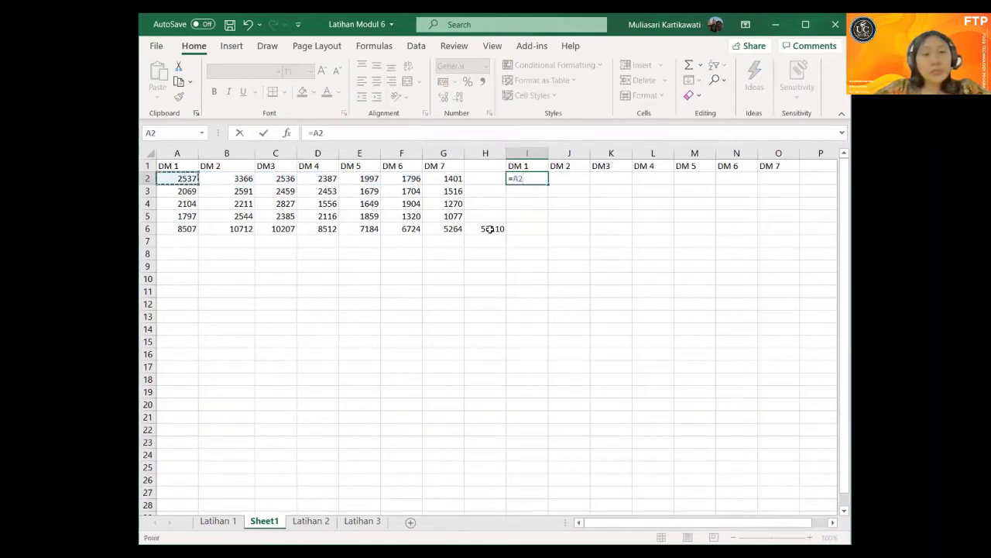
{"action": "type", "text": "^2"}
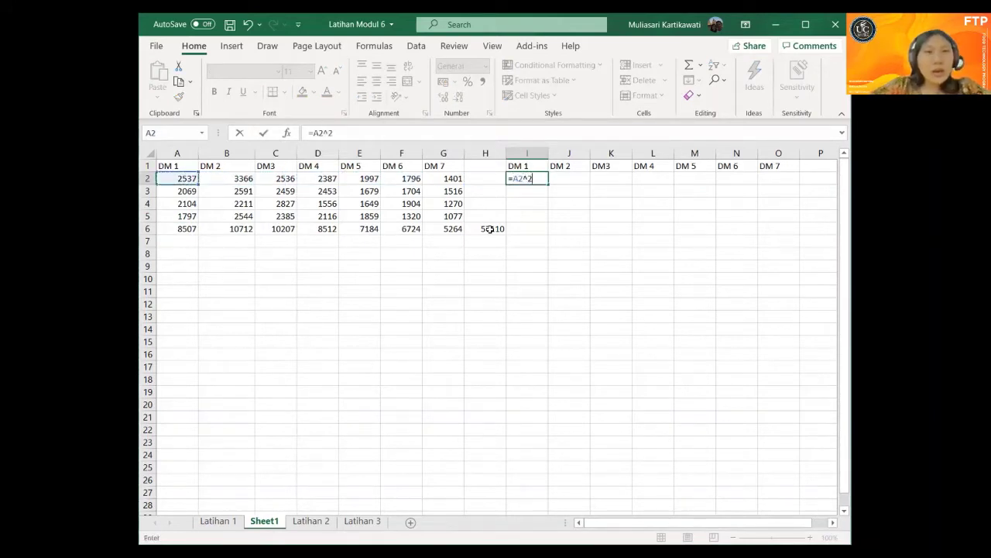
{"action": "key", "text": "Return"}
- Copy the squaring formula from I2 to the whole range I2:O5 to square every observation
{"action": "key", "text": "Up"}
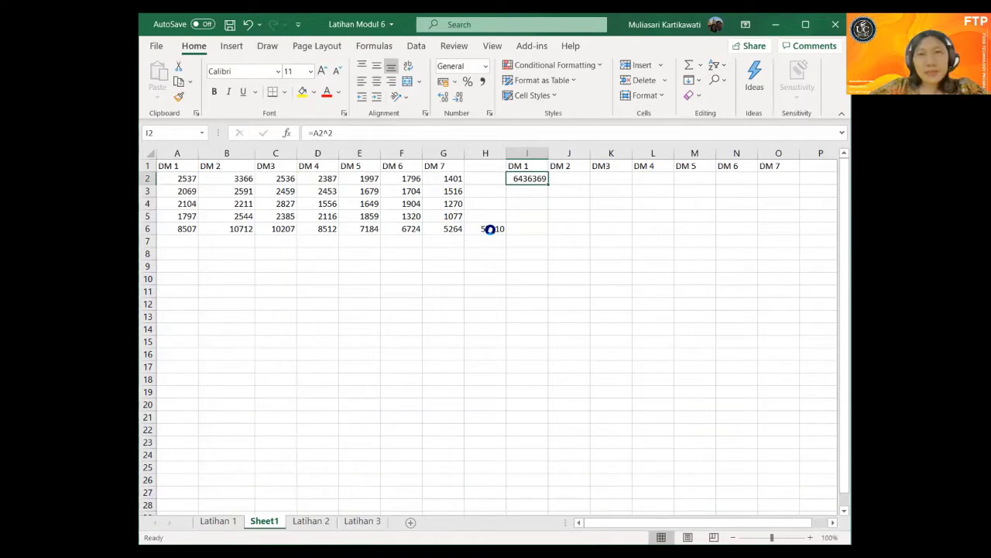
{"action": "key", "text": "ctrl+c"}
{"action": "key", "text": "shift+Right"}
{"action": "key", "text": "shift+Right"}
{"action": "key", "text": "shift+Right"}
{"action": "key", "text": "shift+Right"}
{"action": "key", "text": "shift+Right"}
{"action": "key", "text": "shift+Right"}
{"action": "key", "text": "shift+Down"}
{"action": "key", "text": "shift+Down"}
{"action": "key", "text": "shift+Down"}
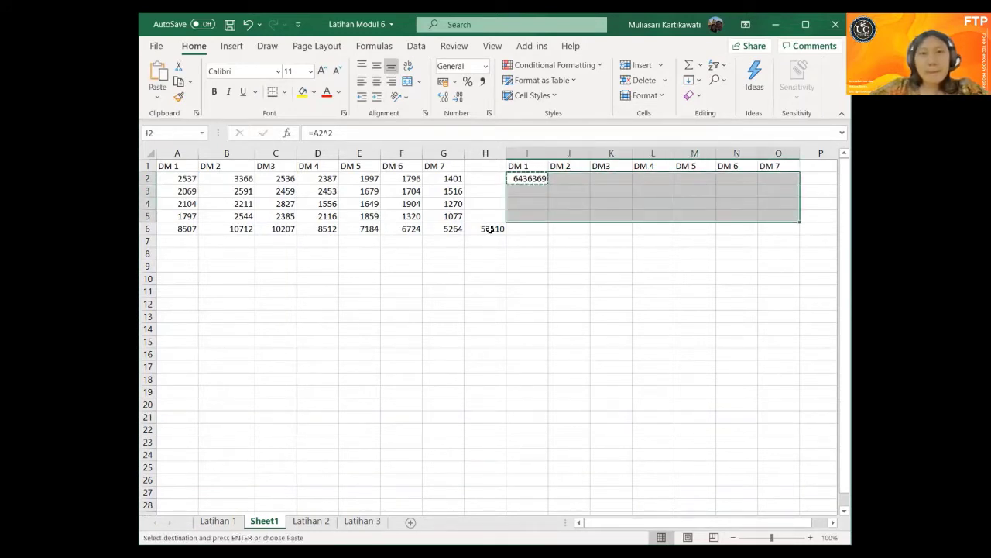
{"action": "key", "text": "ctrl+v"}
- Copy the grand total formula from H6 into P6 to sum all the squared values
{"action": "key", "text": "Down"}
{"action": "key", "text": "Down"}
{"action": "key", "text": "Down"}
{"action": "key", "text": "Down"}
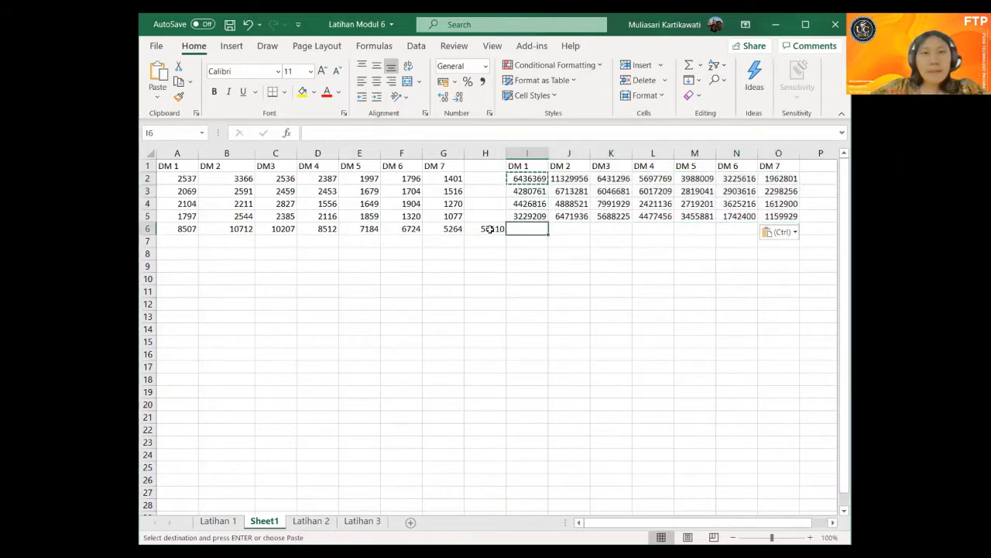
{"action": "key", "text": "Right"}
{"action": "key", "text": "Right"}
{"action": "key", "text": "Right"}
{"action": "key", "text": "Right"}
{"action": "key", "text": "Right"}
{"action": "key", "text": "Left"}
{"action": "key", "text": "Left"}
{"action": "key", "text": "Left"}
{"action": "key", "text": "Left"}
{"action": "key", "text": "Left"}
{"action": "key", "text": "Left"}
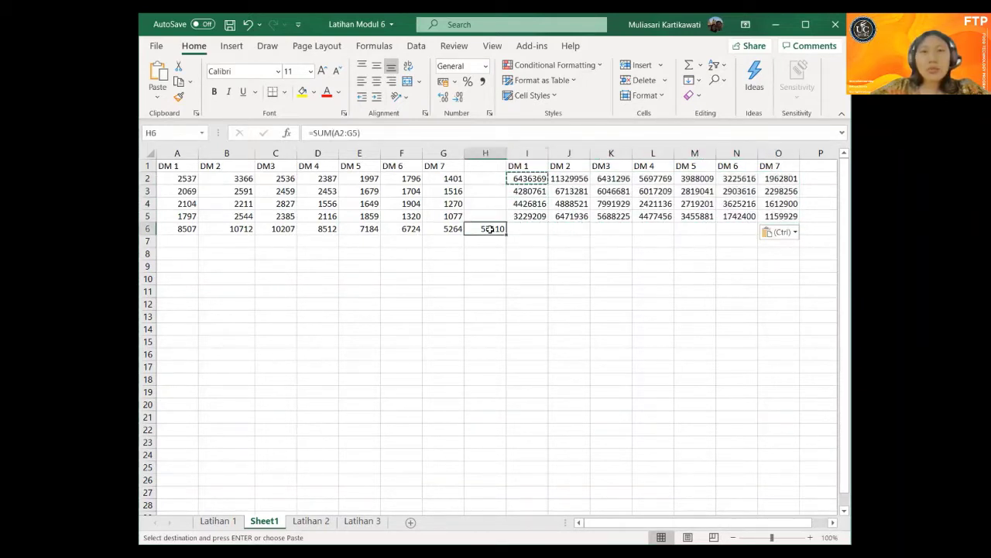
{"action": "key", "text": "ctrl+c"}
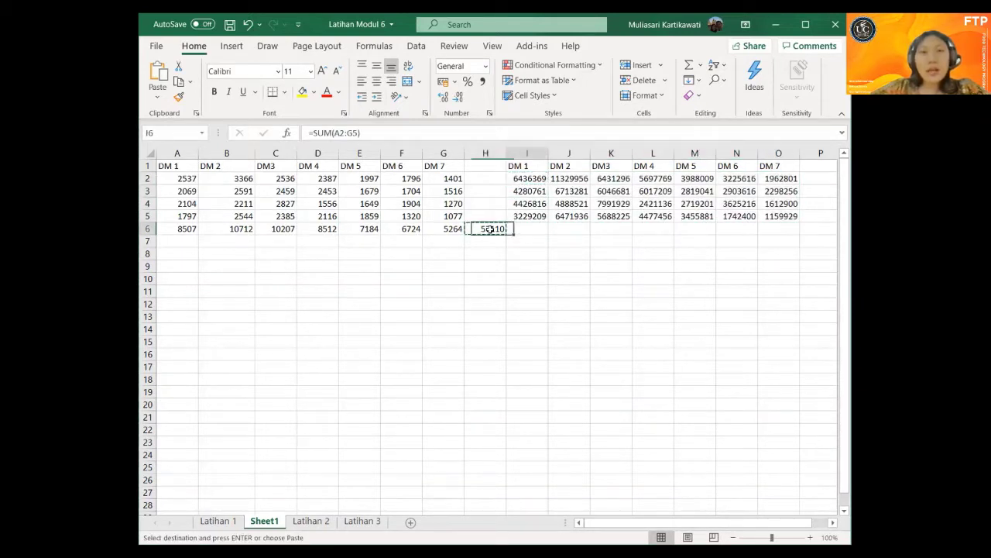
{"action": "key", "text": "Right"}
{"action": "key", "text": "Right"}
{"action": "key", "text": "Right"}
{"action": "key", "text": "Right"}
{"action": "key", "text": "Right"}
{"action": "key", "text": "Right"}
{"action": "key", "text": "Right"}
{"action": "key", "text": "Right"}
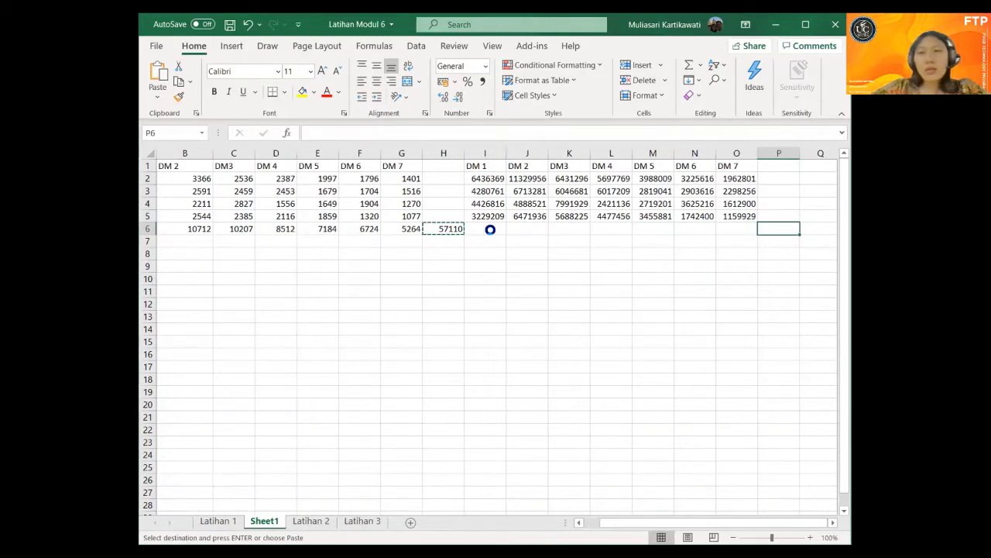
{"action": "key", "text": "ctrl+v"}
- Enter the label FK in cell A8, below the DM 1 column
{"action": "key", "text": "Down"}
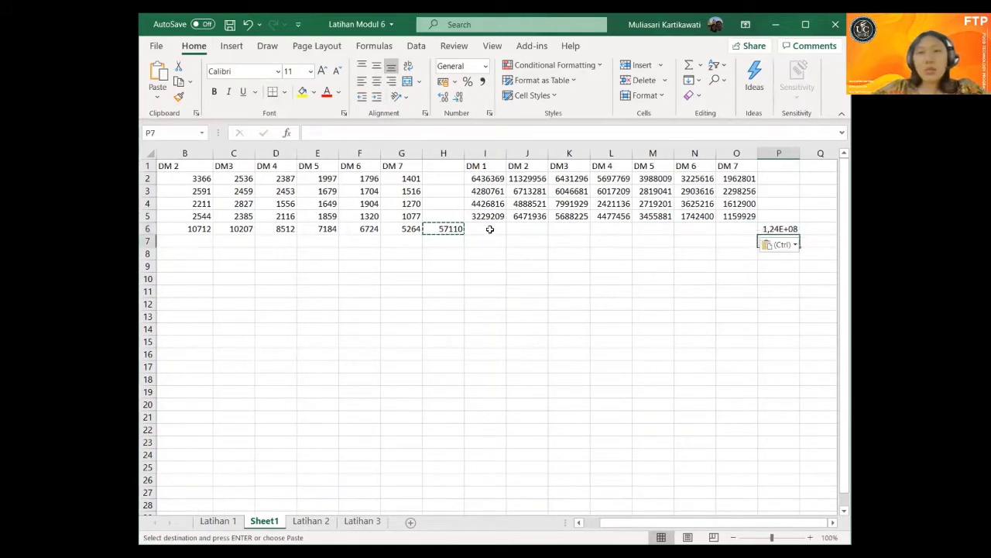
{"action": "key", "text": "Left"}
{"action": "key", "text": "Left"}
{"action": "key", "text": "Left"}
{"action": "key", "text": "Left"}
{"action": "key", "text": "Left"}
{"action": "key", "text": "Left"}
{"action": "key", "text": "Left"}
{"action": "key", "text": "Left"}
{"action": "key", "text": "Left"}
{"action": "key", "text": "Left"}
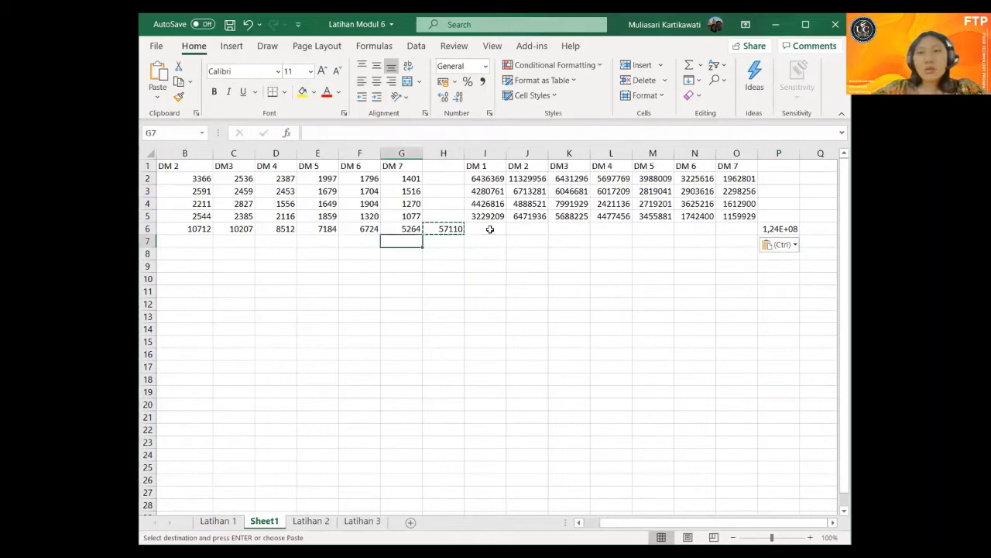
{"action": "key", "text": "Left"}
{"action": "key", "text": "Left"}
{"action": "key", "text": "Left"}
{"action": "key", "text": "Left"}
{"action": "key", "text": "Left"}
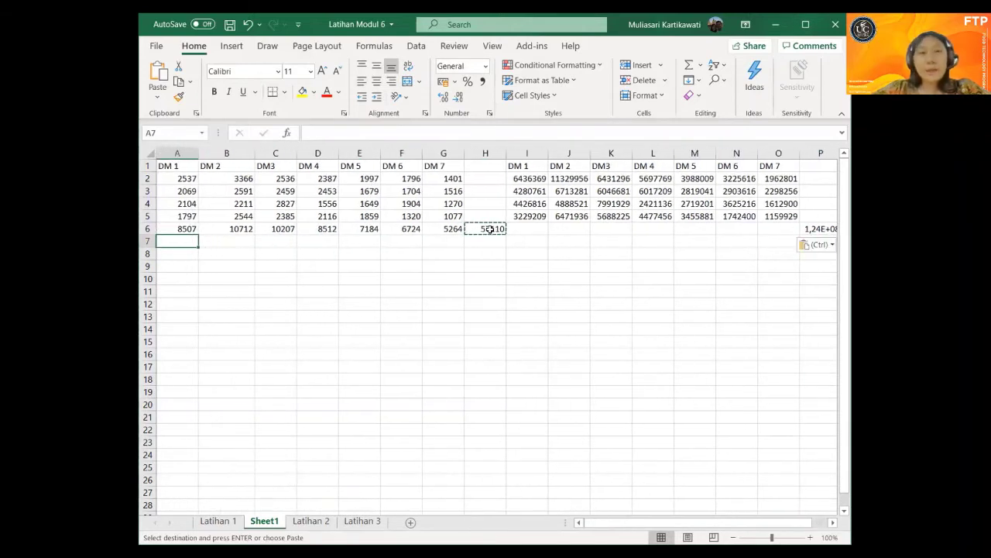
{"action": "key", "text": "Down"}
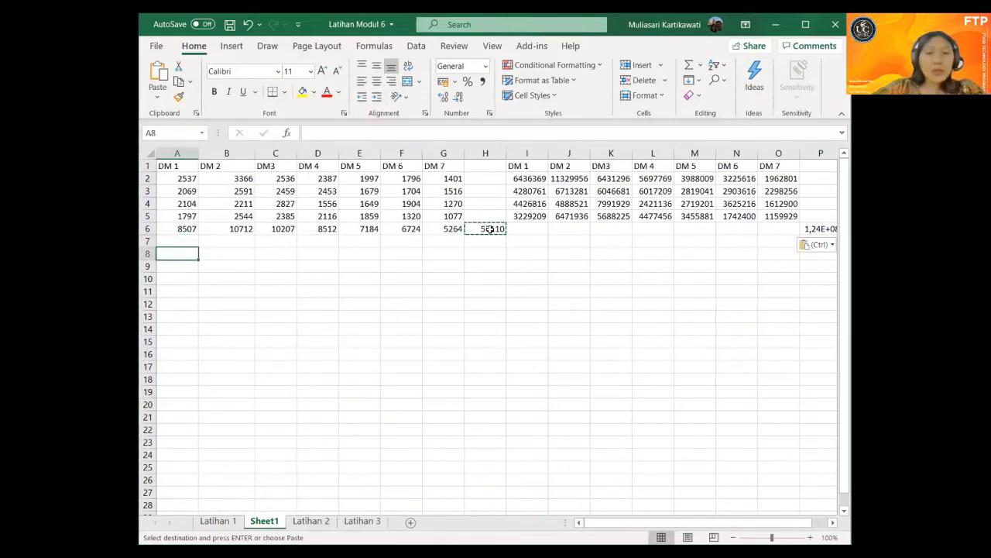
{"action": "type", "text": "FK"}
{"action": "key", "text": "Tab"}
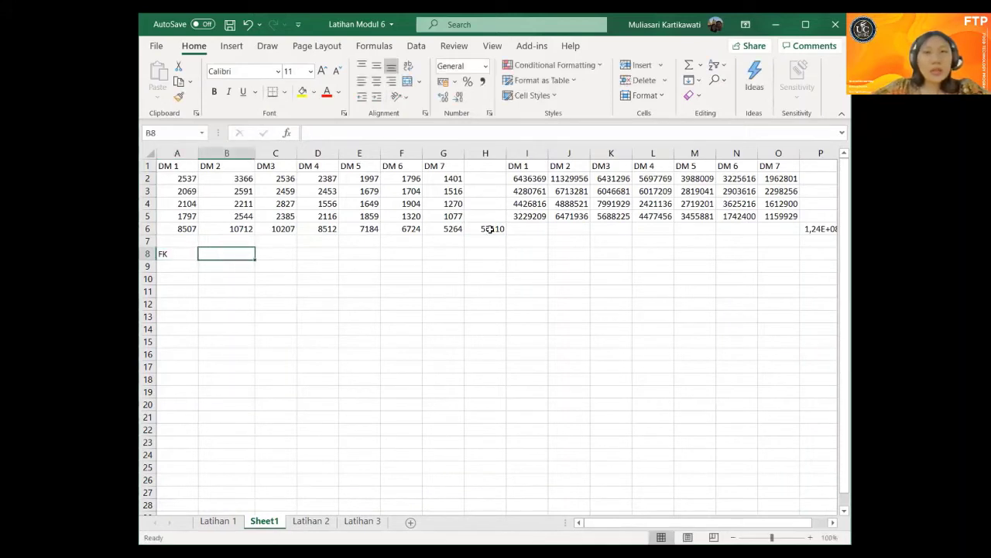
- Enter =H6^2/(7*4) in B8 to calculate the FK value
{"action": "type", "text": "="}
{"action": "key", "text": "Right"}
{"action": "key", "text": "Right"}
{"action": "key", "text": "Right"}
{"action": "key", "text": "Right"}
{"action": "key", "text": "Right"}
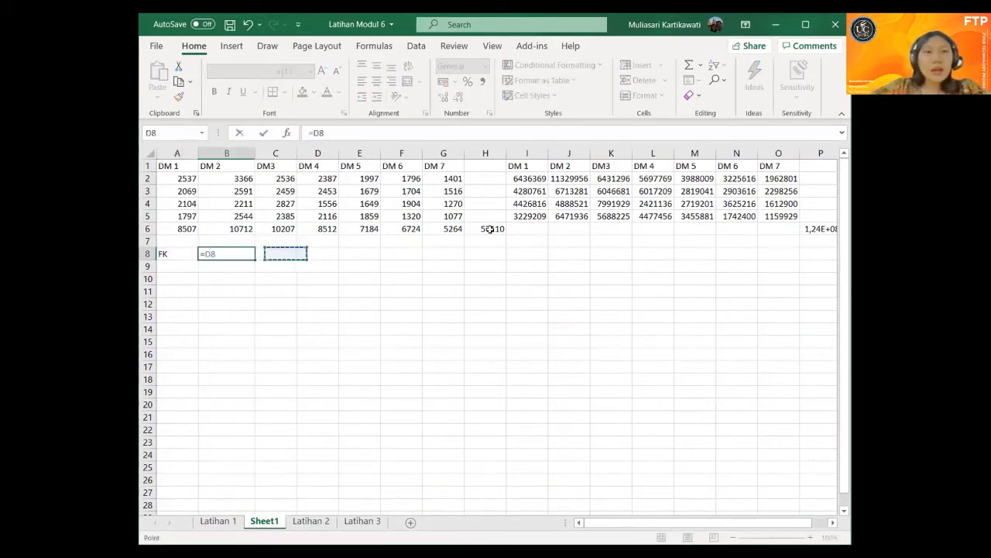
{"action": "key", "text": "Up"}
{"action": "key", "text": "Up"}
{"action": "key", "text": "Right"}
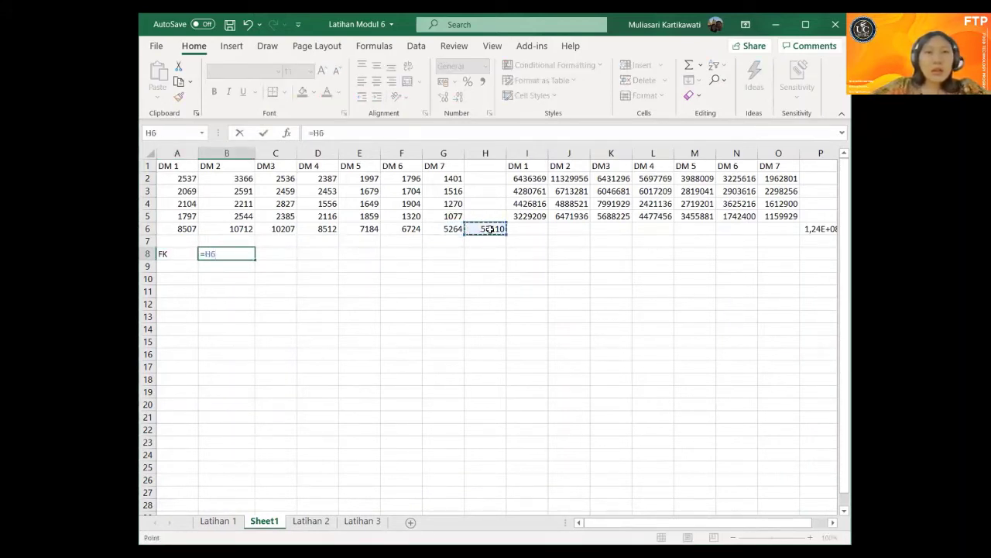
{"action": "type", "text": "^2"}
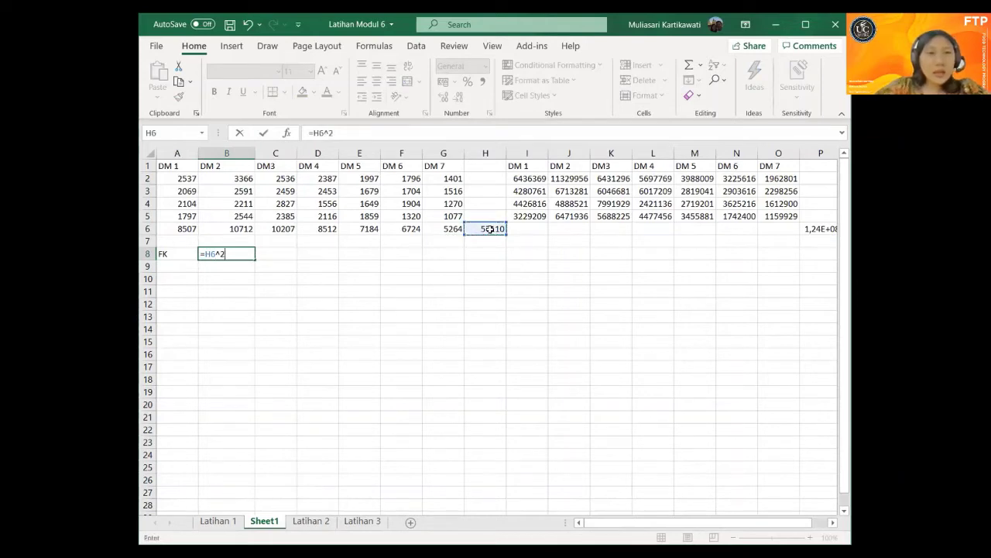
{"action": "type", "text": "/("}
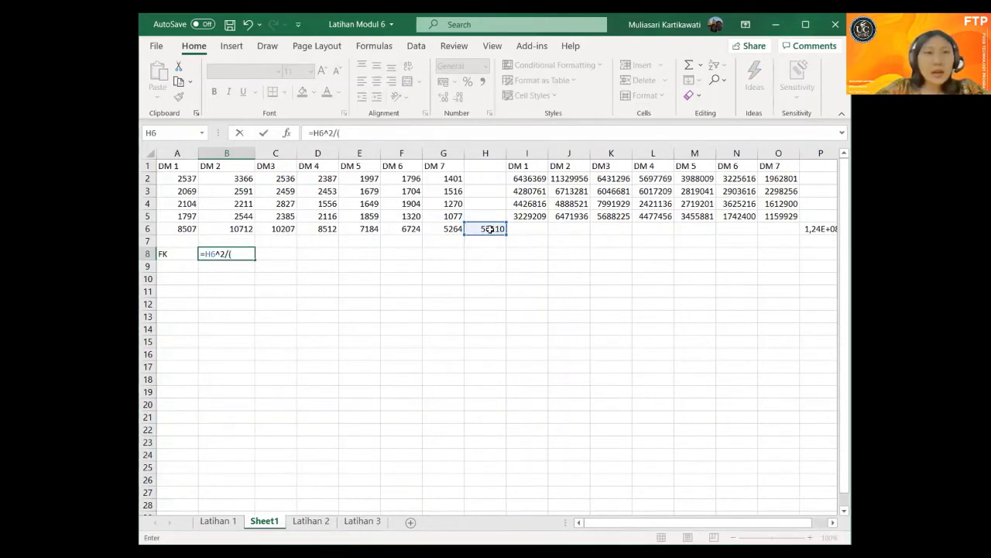
{"action": "type", "text": "7"}
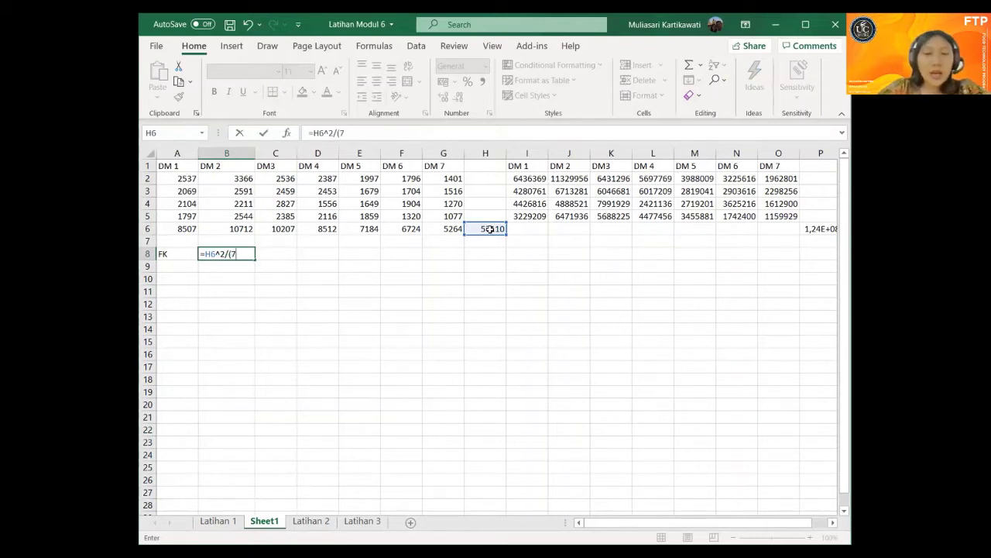
{"action": "type", "text": "*4)"}
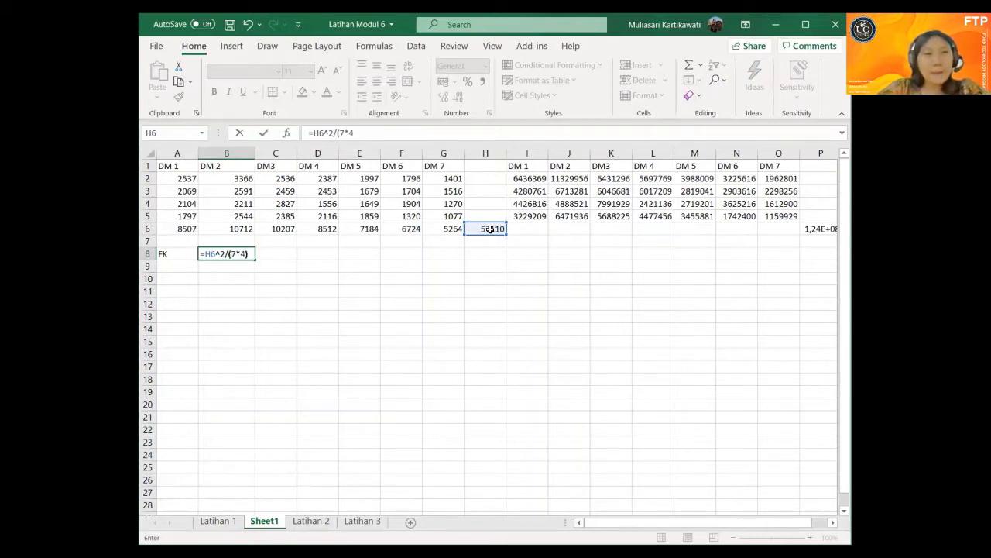
{"action": "key", "text": "Return"}
- Enter the label JK Perlakuan in cell A9, under the FK label
{"action": "key", "text": "Left"}
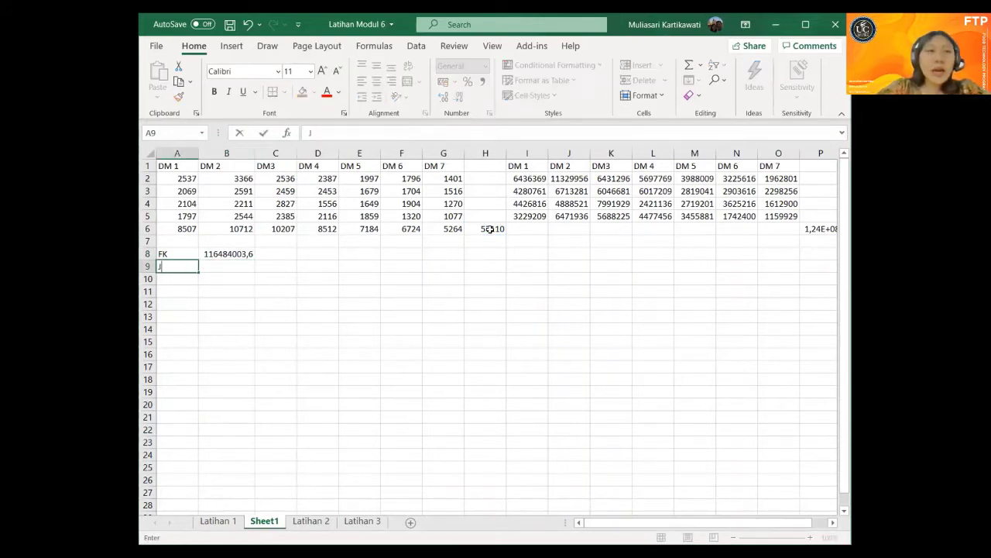
{"action": "type", "text": "JK Perlakuan"}
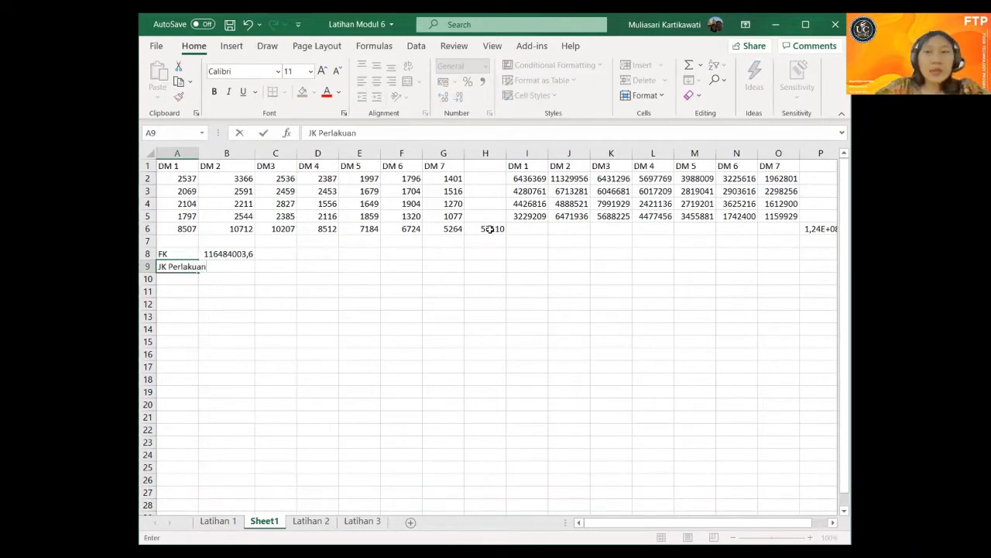
{"action": "key", "text": "Tab"}
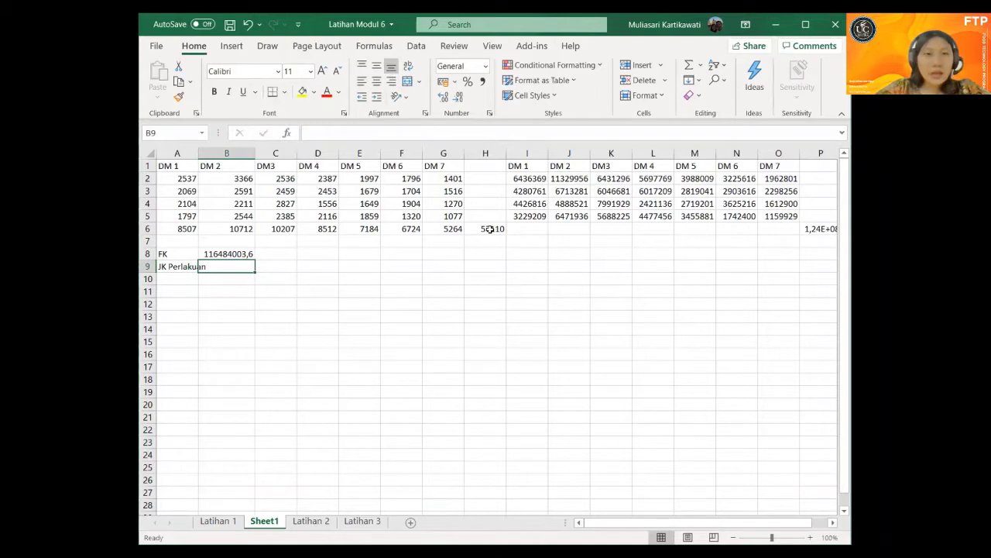
- Enter =A6^2 in cell A7 to square the DM 1 column total
{"action": "left_click", "coordinate": [183, 228]}
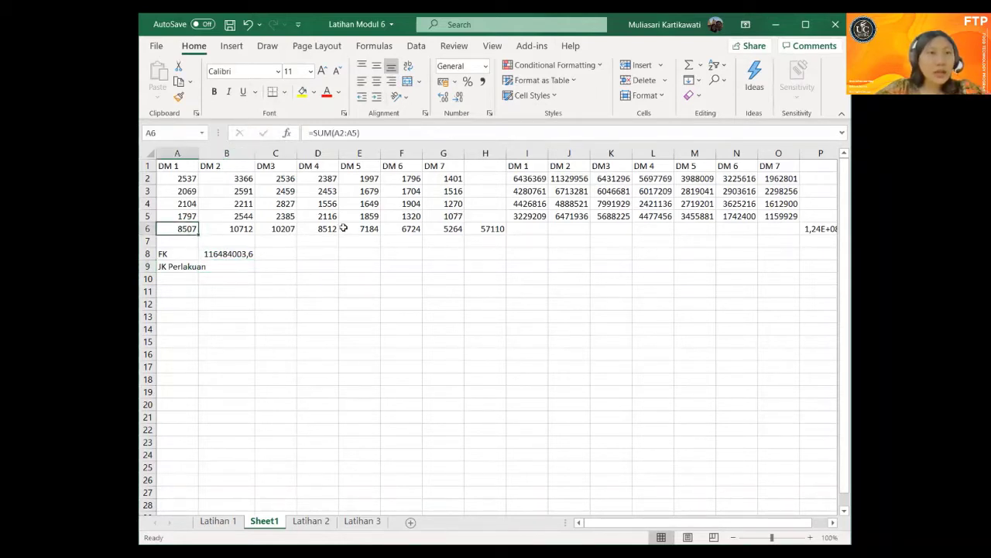
{"action": "left_click", "coordinate": [179, 240]}
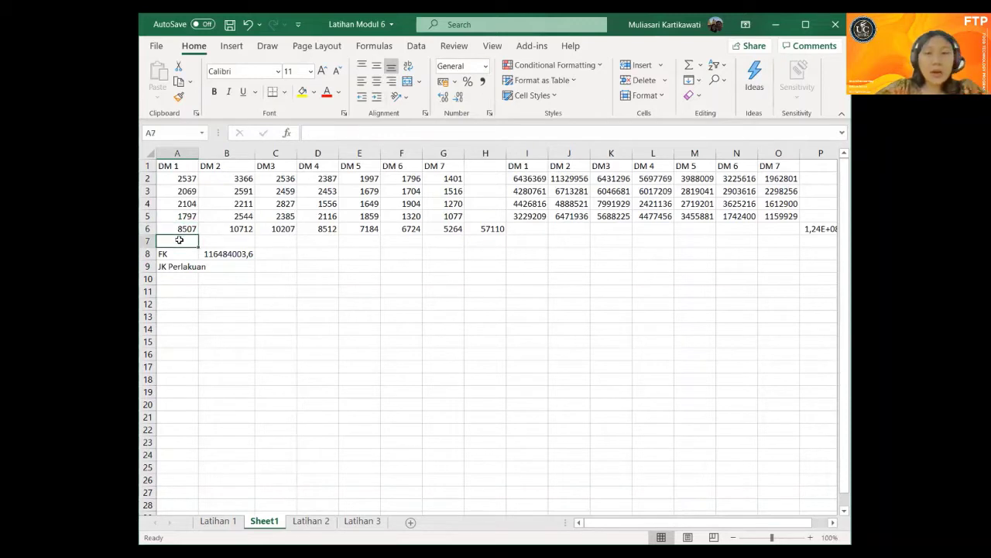
{"action": "type", "text": "="}
{"action": "key", "text": "Up"}
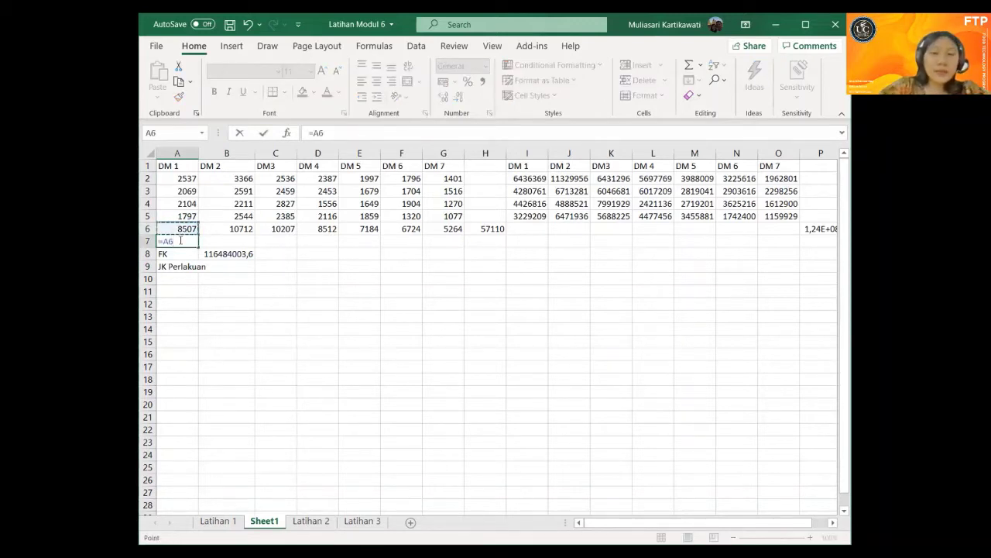
{"action": "type", "text": "^2"}
{"action": "left_click", "coordinate": [179, 240]}
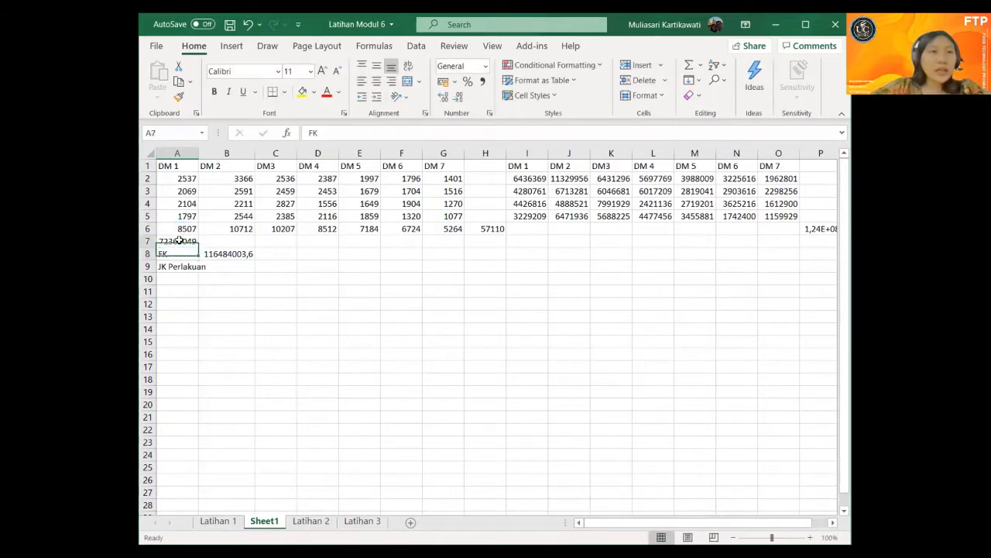
- Copy the squared-total formula from A7 across to G7 for all seven DM columns
{"action": "key", "text": "shift+Right"}
{"action": "key", "text": "shift+Right"}
{"action": "key", "text": "shift+Right"}
{"action": "key", "text": "shift+Right"}
{"action": "key", "text": "shift+Right"}
{"action": "key", "text": "shift+Right"}
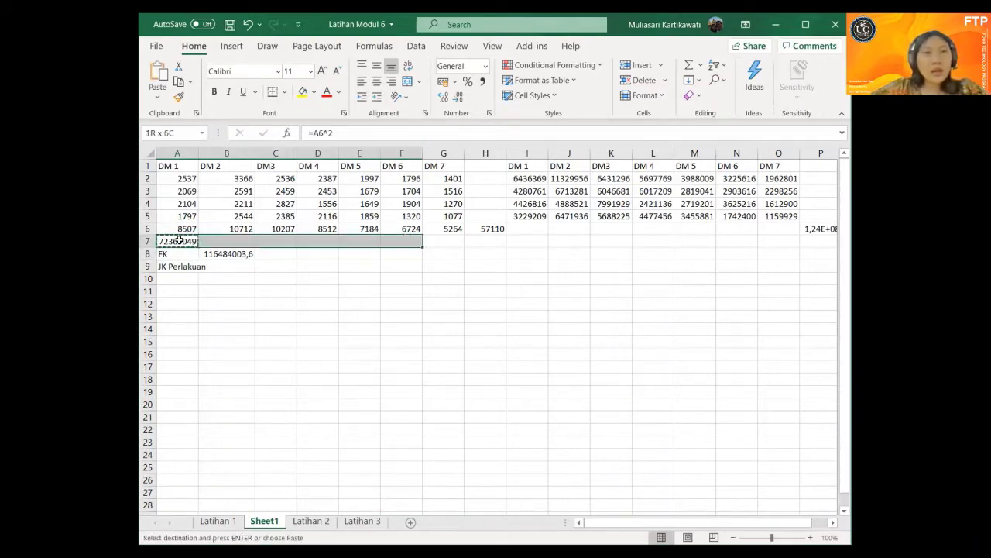
{"action": "key", "text": "ctrl+c"}
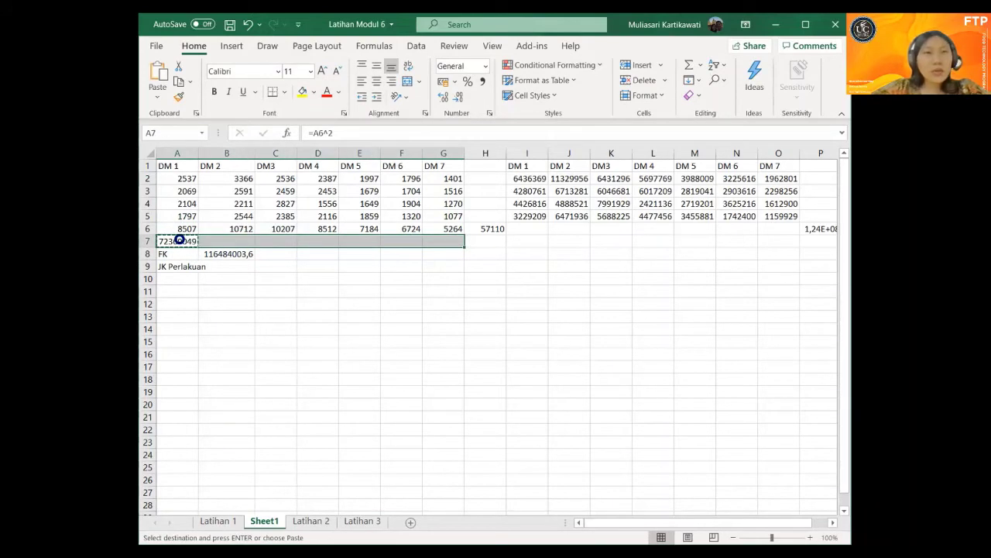
{"action": "key", "text": "ctrl+v"}
- Enter =(SUM(A7:G7)/4) in B9 beside the JK Perlakuan label
{"action": "key", "text": "Down"}
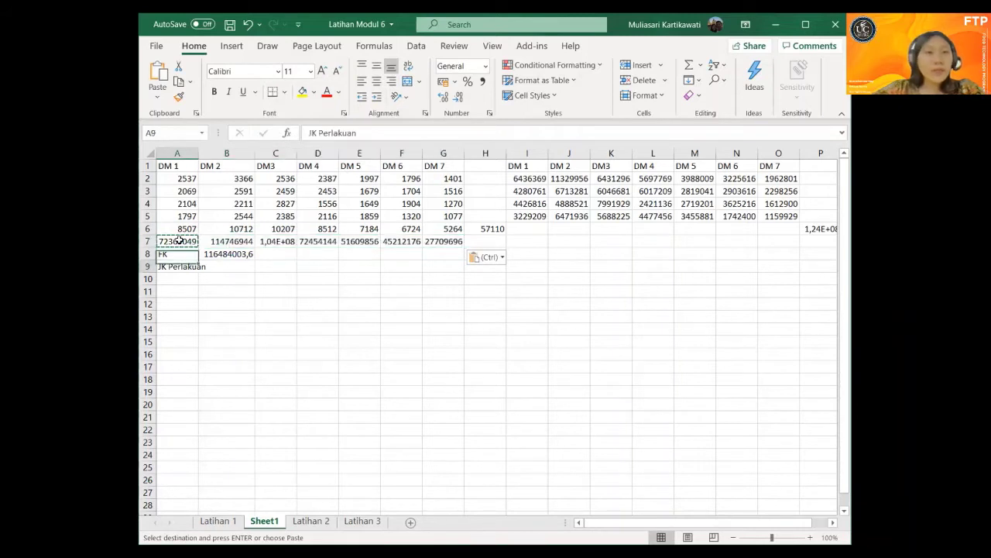
{"action": "key", "text": "Down"}
{"action": "key", "text": "Right"}
{"action": "type", "text": "="}
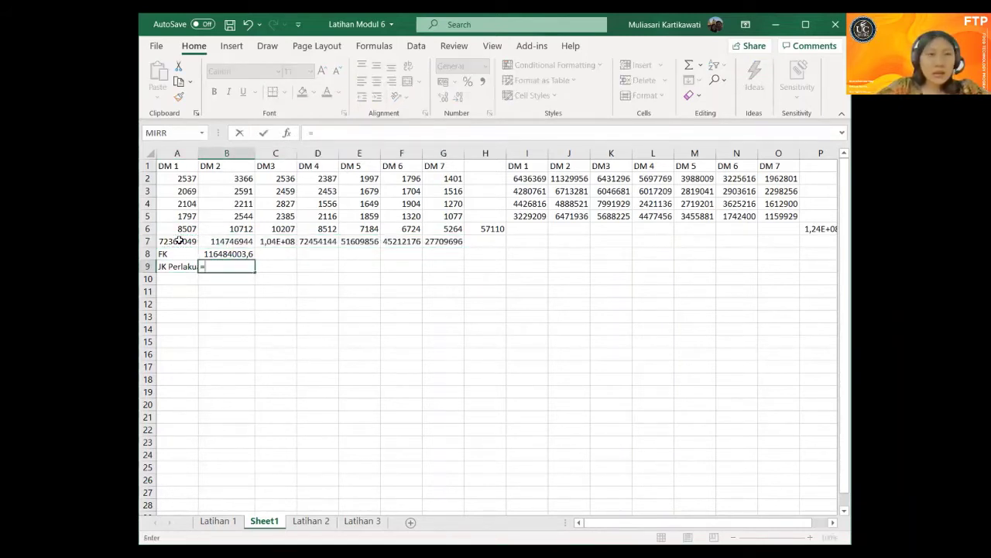
{"action": "type", "text": "(s"}
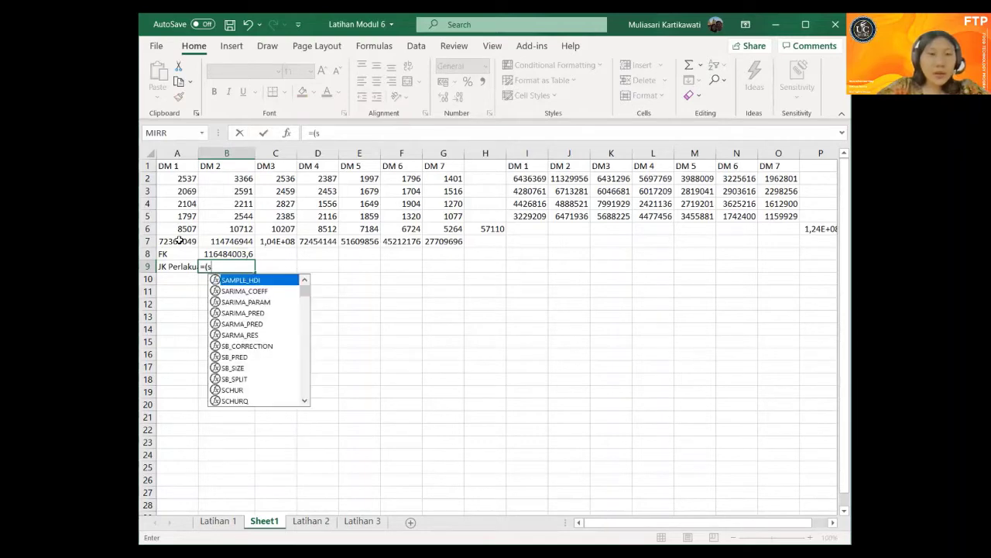
{"action": "type", "text": "um("}
{"action": "left_click", "coordinate": [178, 241]}
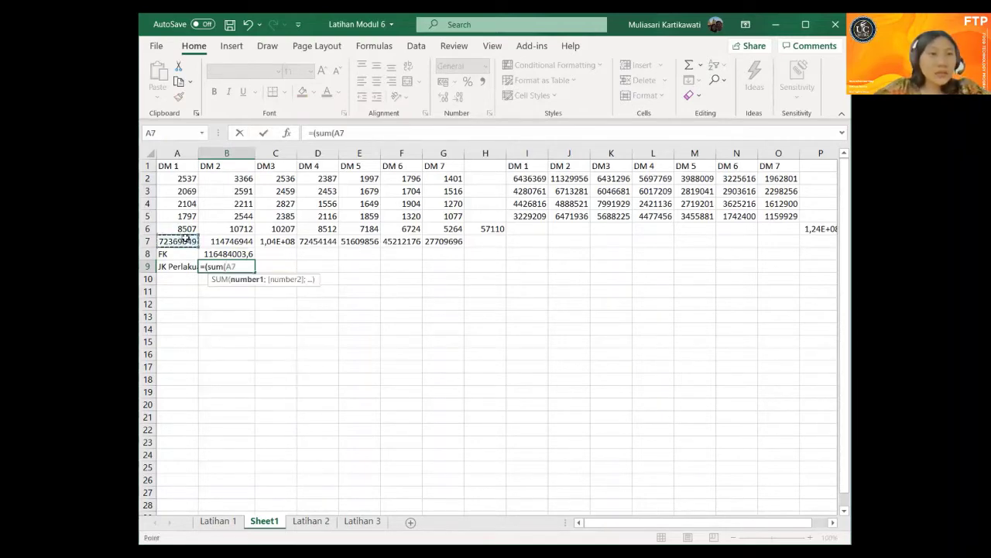
{"action": "left_click_drag", "start_coordinate": [210, 239], "coordinate": [437, 239]}
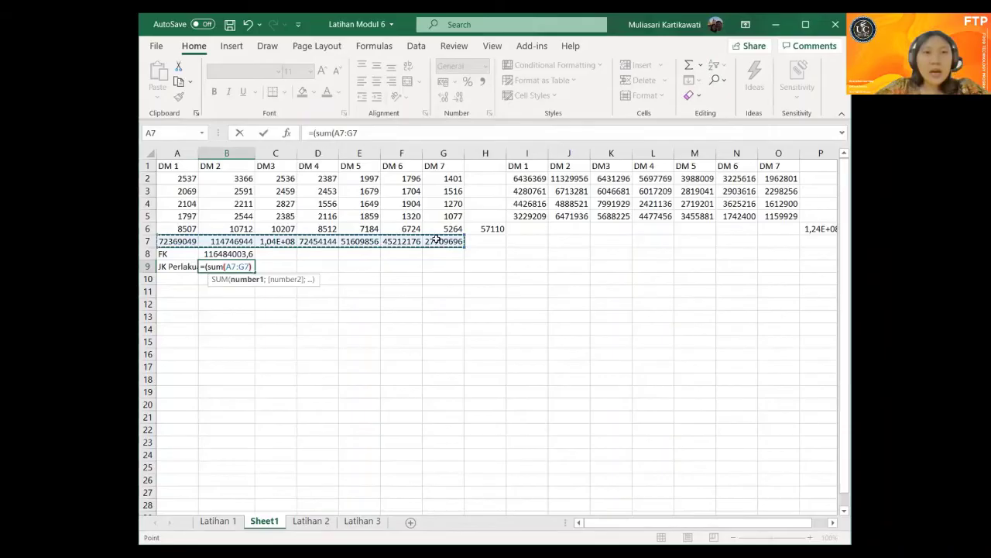
{"action": "type", "text": ")/"}
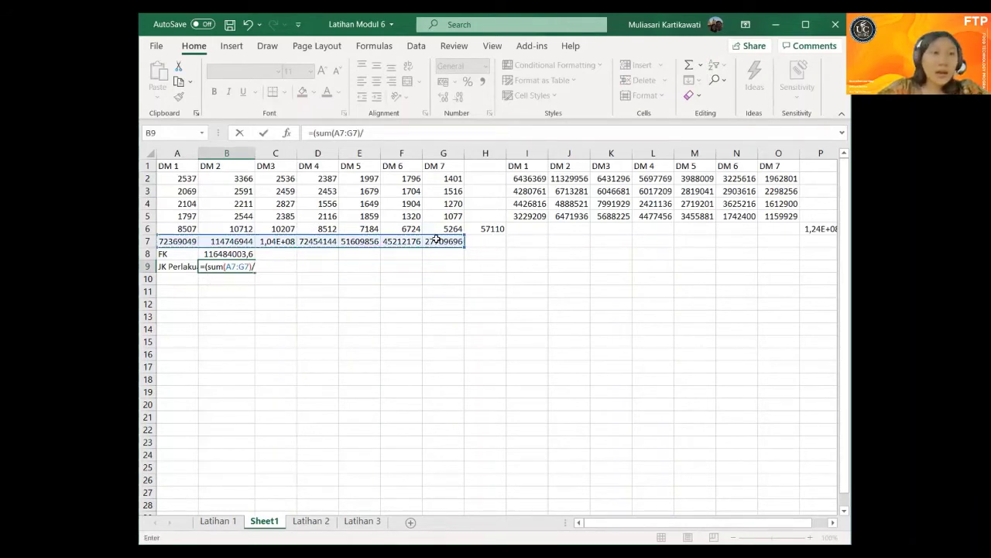
{"action": "type", "text": "4"}
{"action": "key", "text": "Return"}
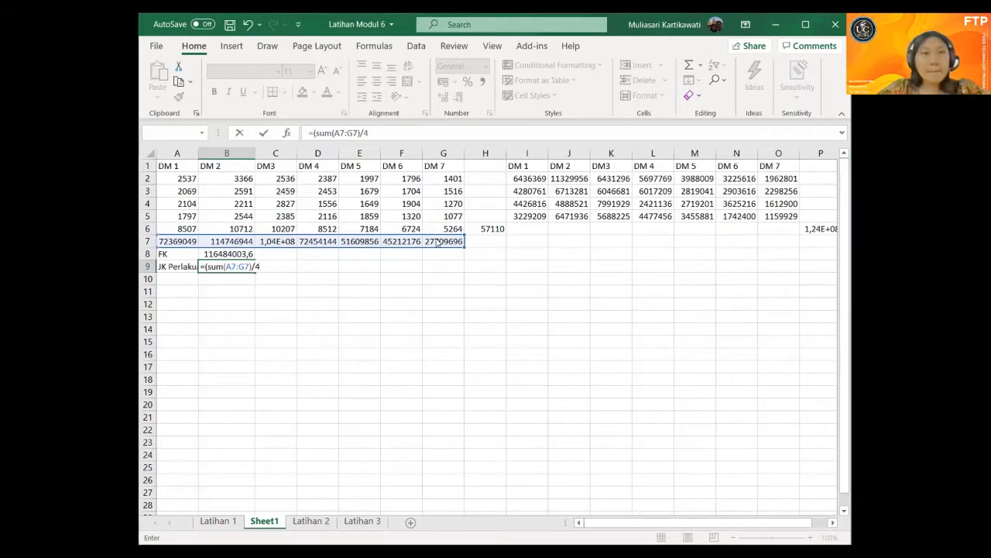
{"action": "key", "text": "Return"}
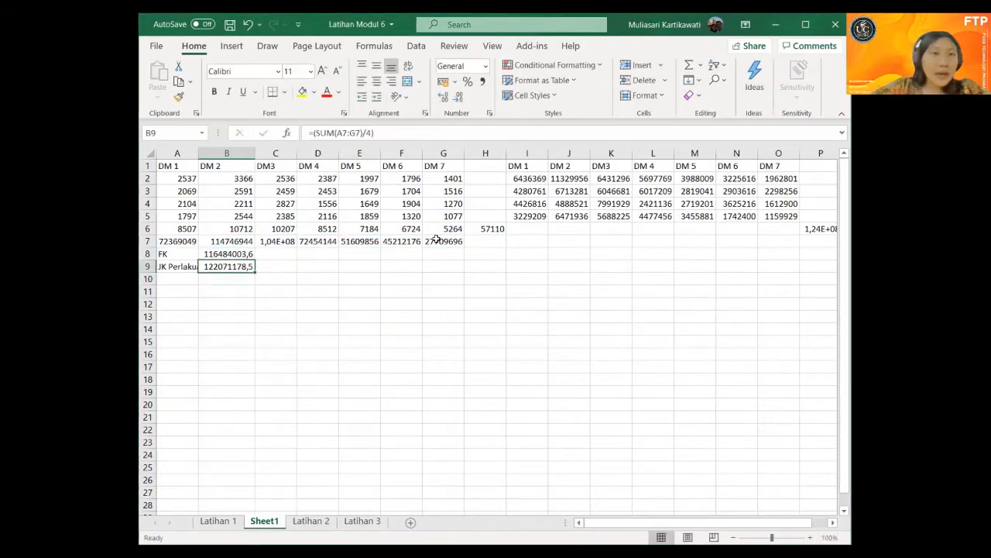
{"action": "key", "text": "Return"}
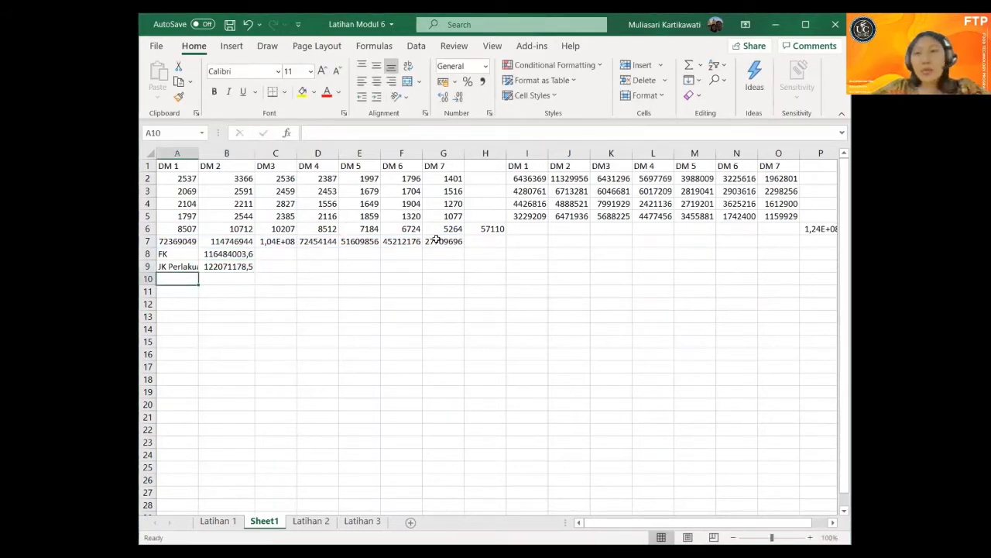
- Enter the label JK Galat in cell A10, under JK Perlakuan
{"action": "type", "text": "JK G"}
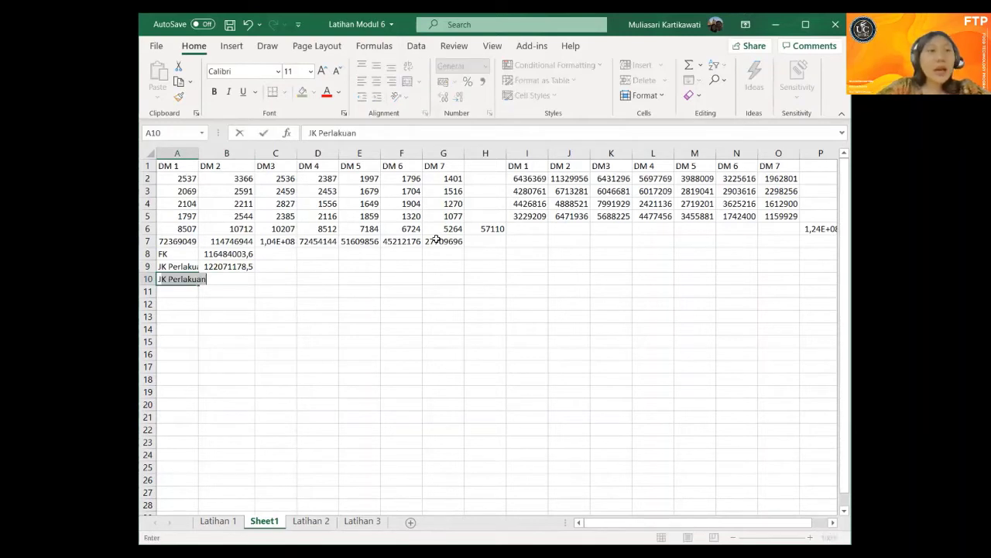
{"action": "type", "text": "ala"}
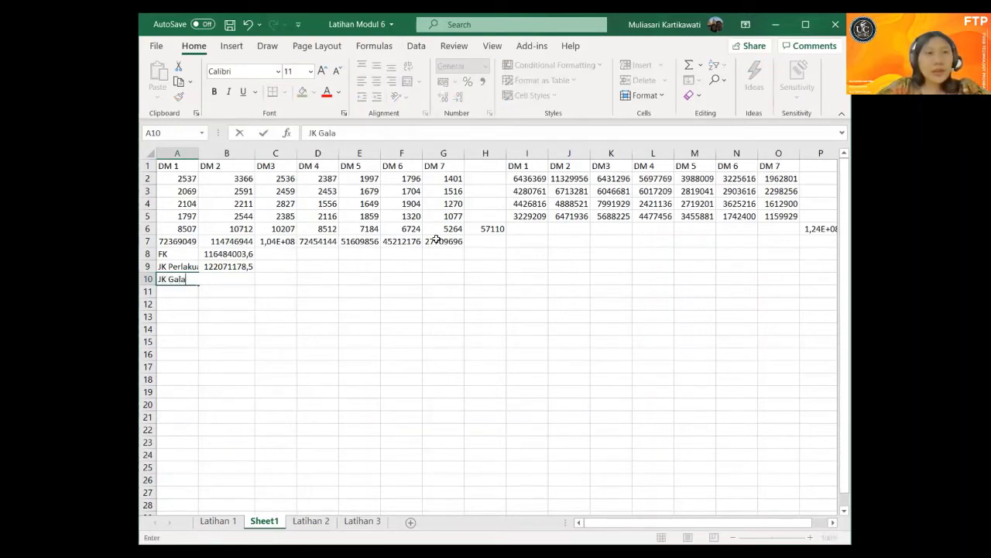
{"action": "type", "text": "t"}
{"action": "key", "text": "Tab"}
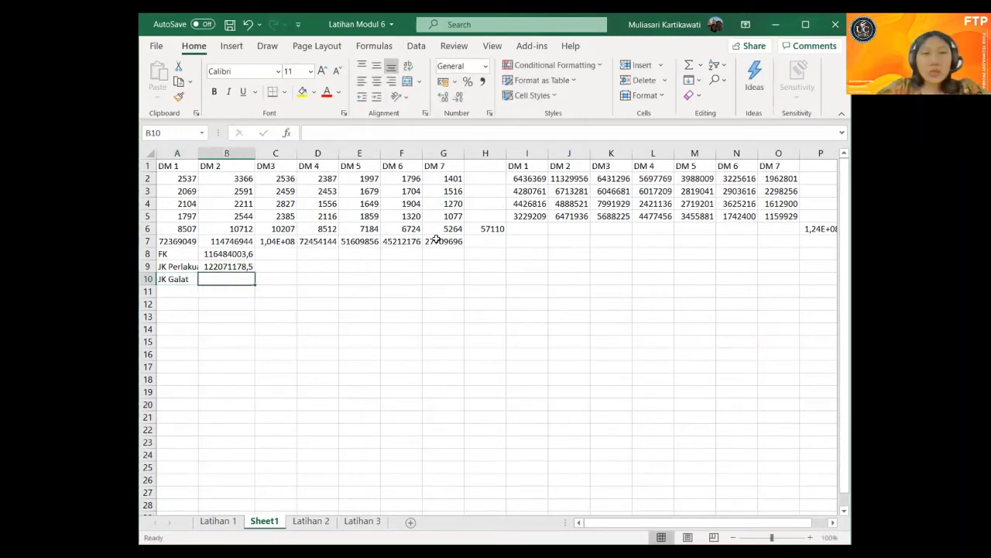
{"action": "type", "text": "="}
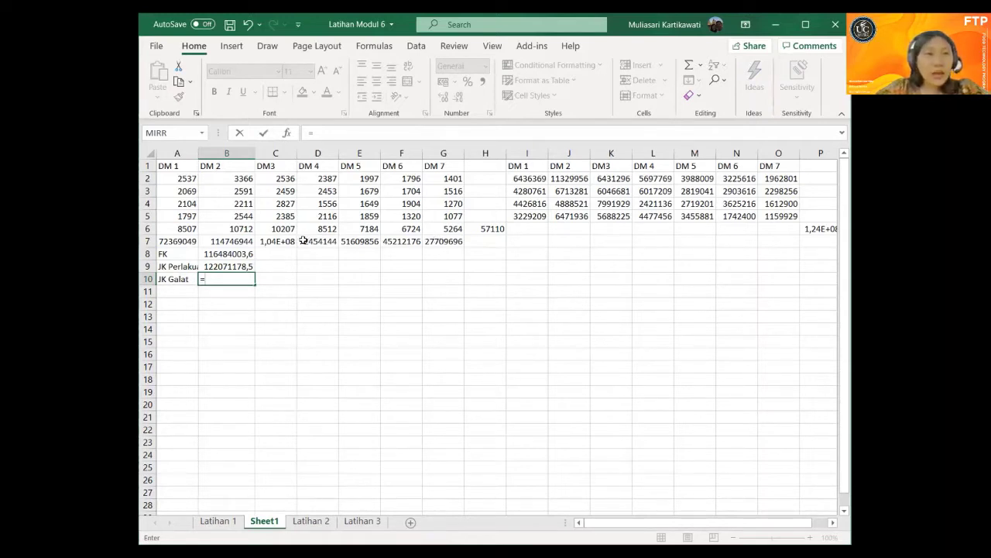
{"action": "key", "text": "Escape"}
{"action": "key", "text": "Return"}
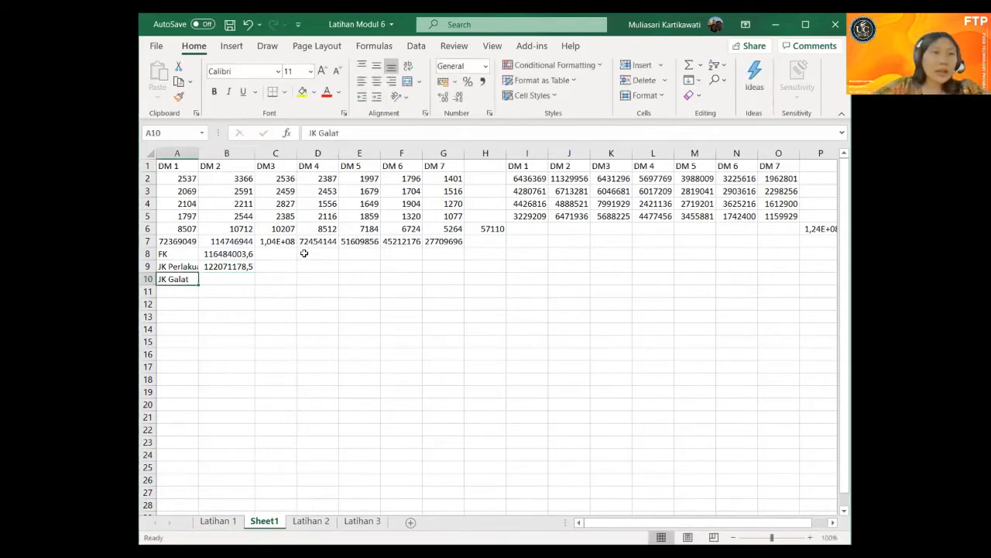
- Replace the label in cell A10 with JK Total
{"action": "key", "text": "Up"}
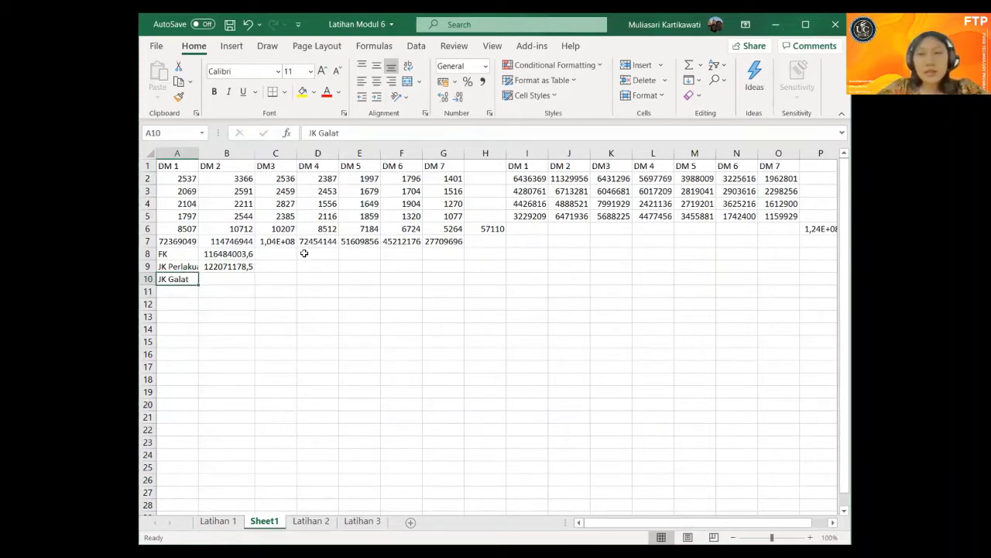
{"action": "type", "text": "JK P"}
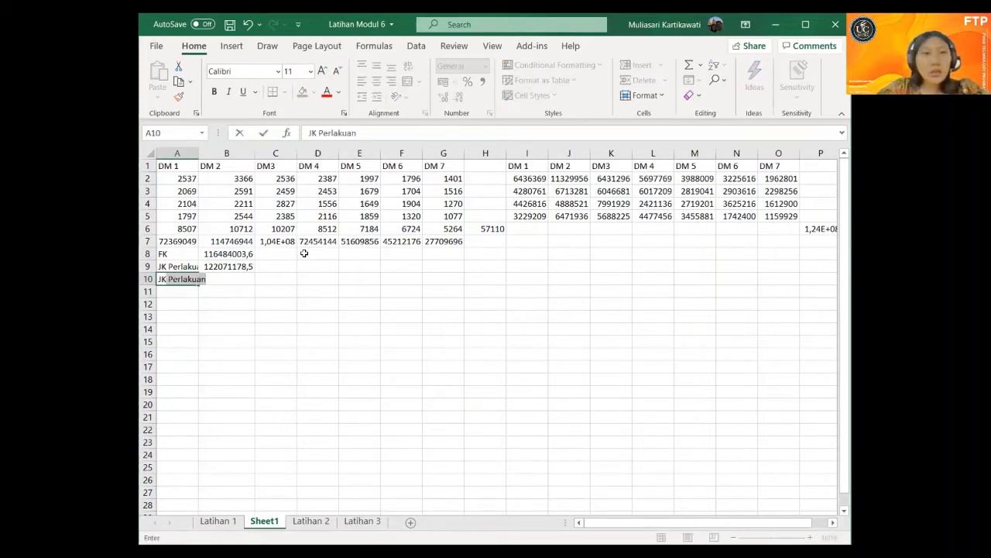
{"action": "key", "text": "BackSpace"}
{"action": "key", "text": "BackSpace"}
{"action": "type", "text": "TOtal"}
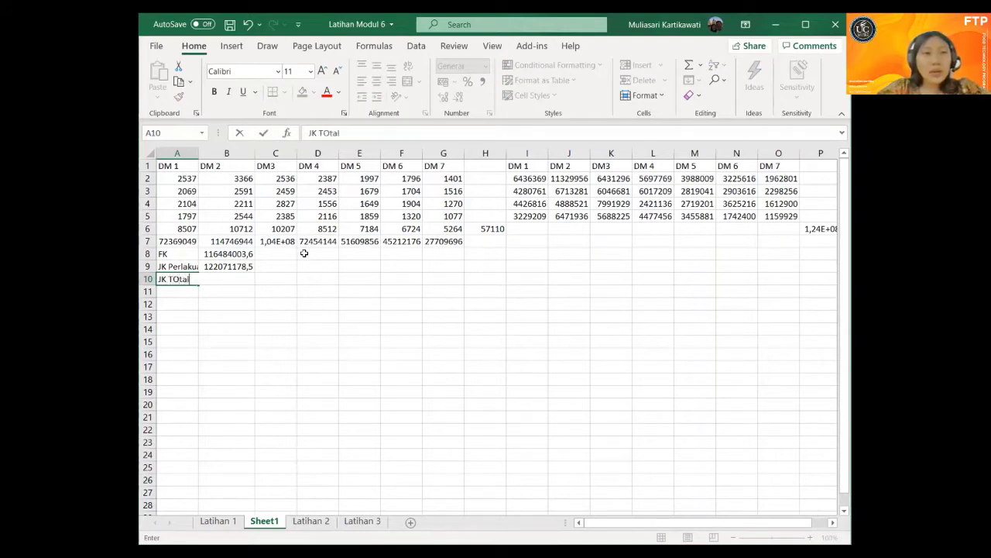
{"action": "key", "text": "Tab"}
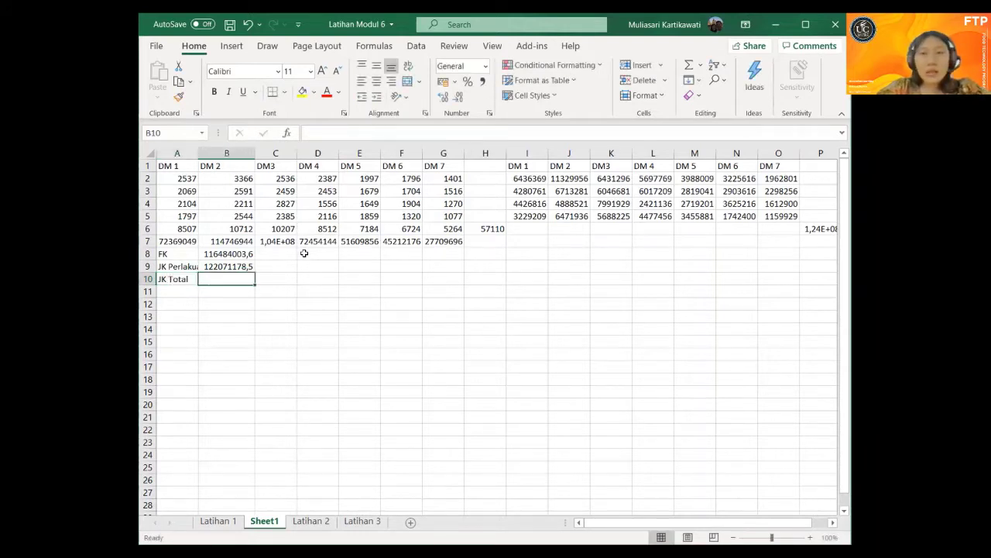
- Enter =P6-B8 in B10 to calculate JK Total from the sum of squares and FK
{"action": "type", "text": "="}
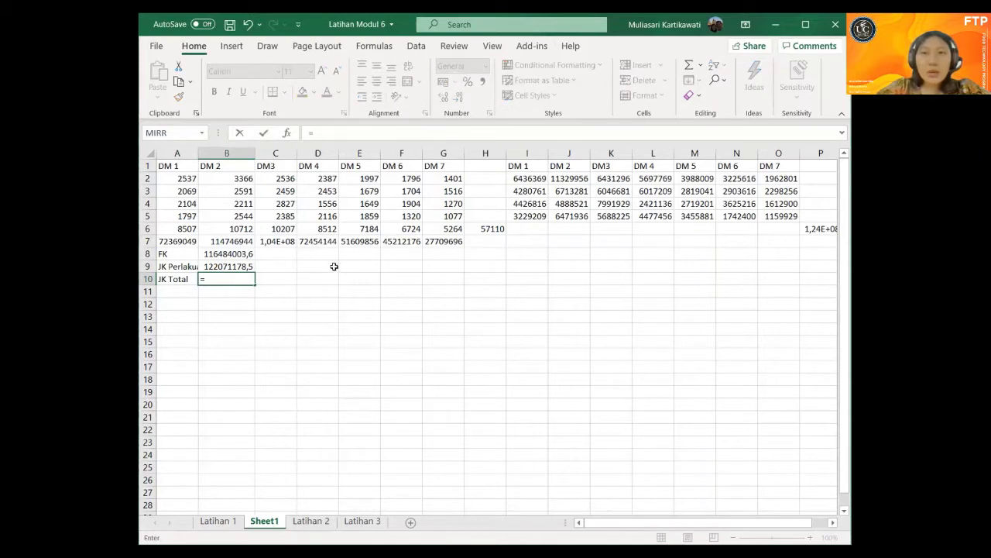
{"action": "left_click", "coordinate": [826, 228]}
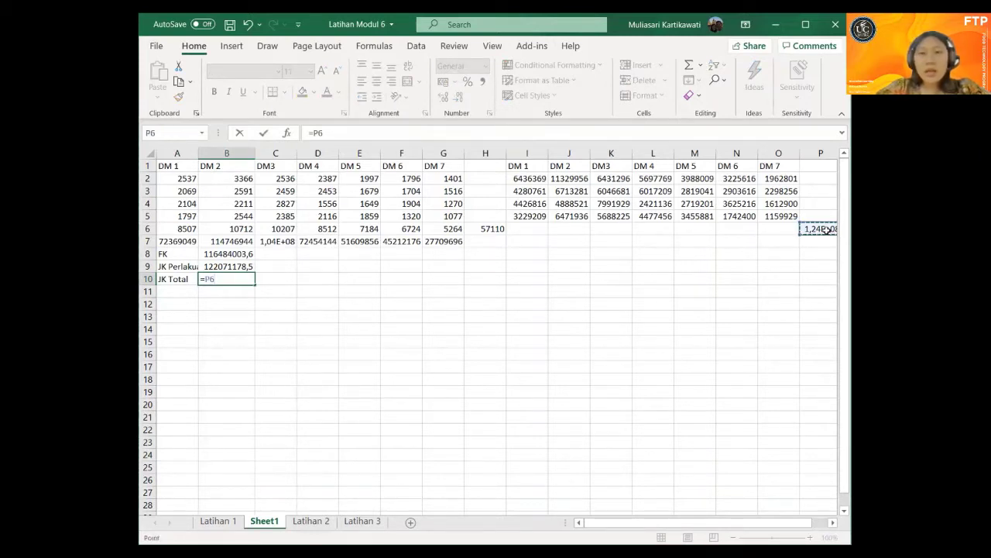
{"action": "type", "text": "-"}
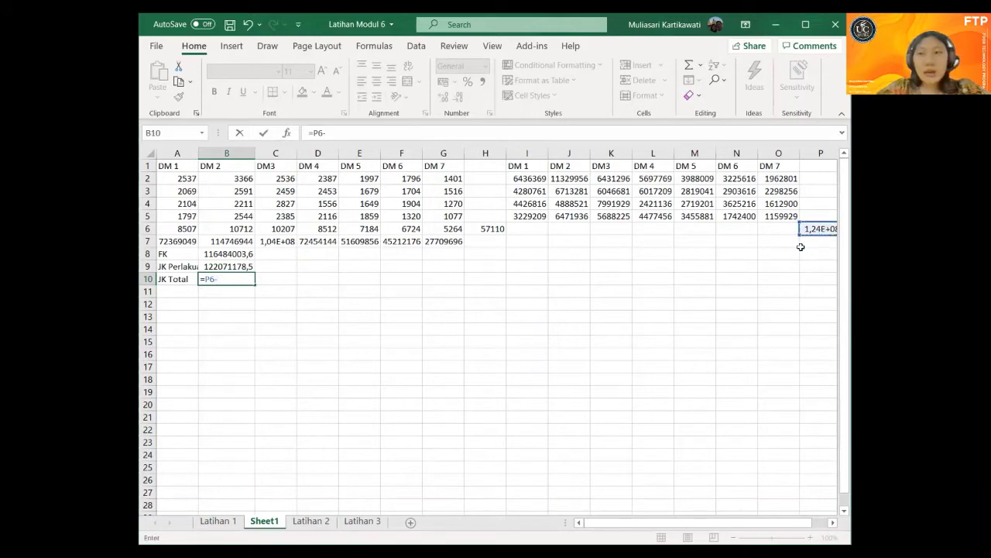
{"action": "left_click", "coordinate": [242, 253]}
{"action": "key", "text": "Return"}
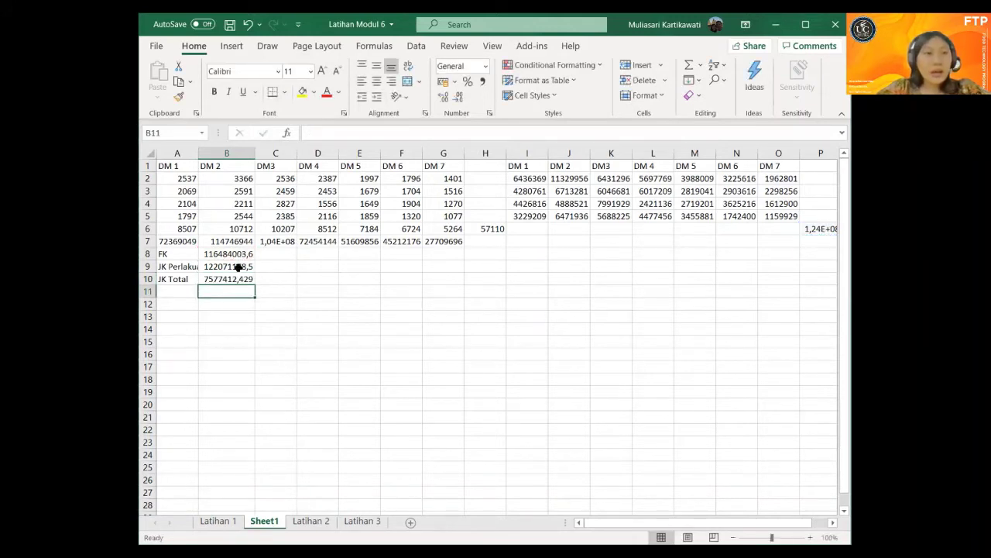
- Change the JK Perlakuan formula in B9 to =(SUM(A7:G7)/4)-B8 so that FK is subtracted
{"action": "left_click", "coordinate": [237, 266]}
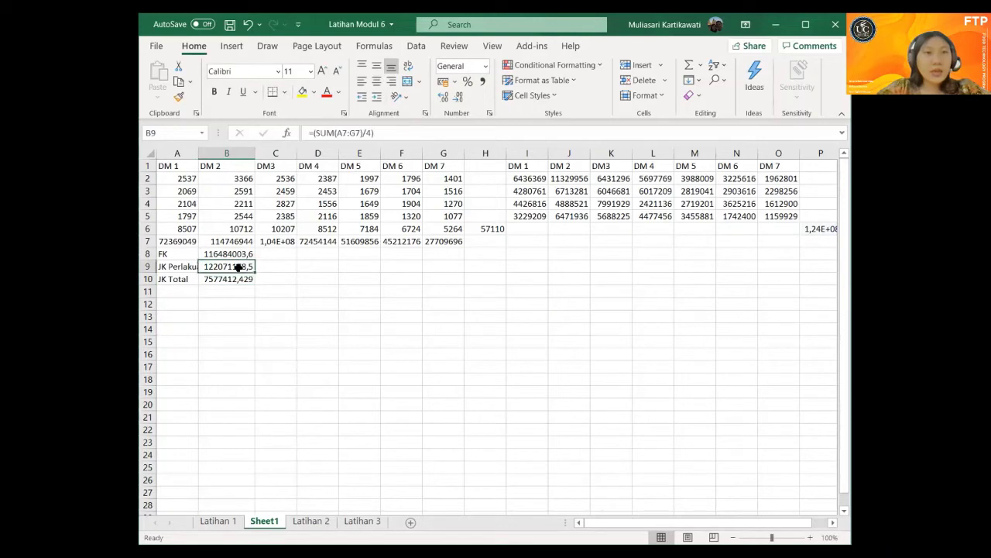
{"action": "left_click", "coordinate": [388, 133]}
{"action": "type", "text": "-"}
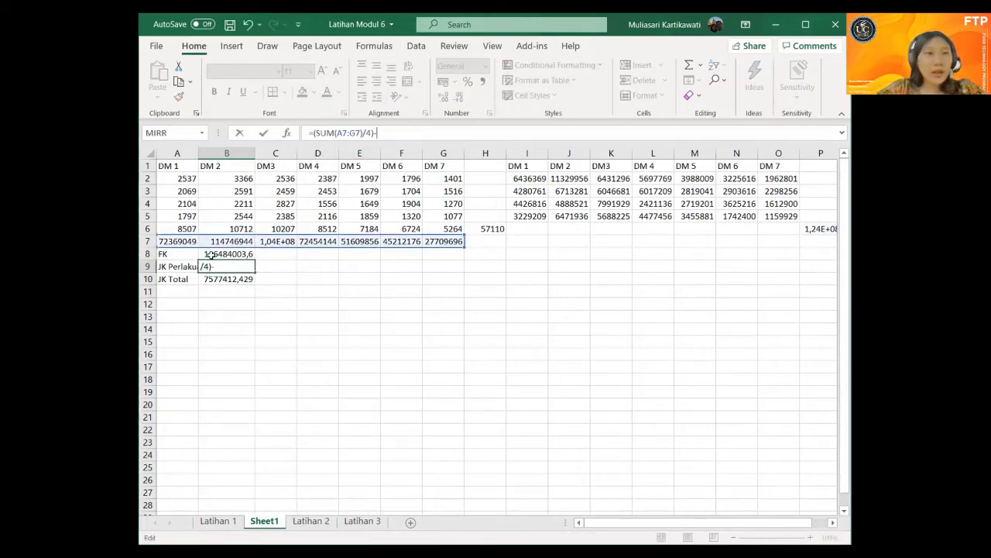
{"action": "left_click", "coordinate": [211, 254]}
{"action": "key", "text": "Return"}
{"action": "key", "text": "Return"}
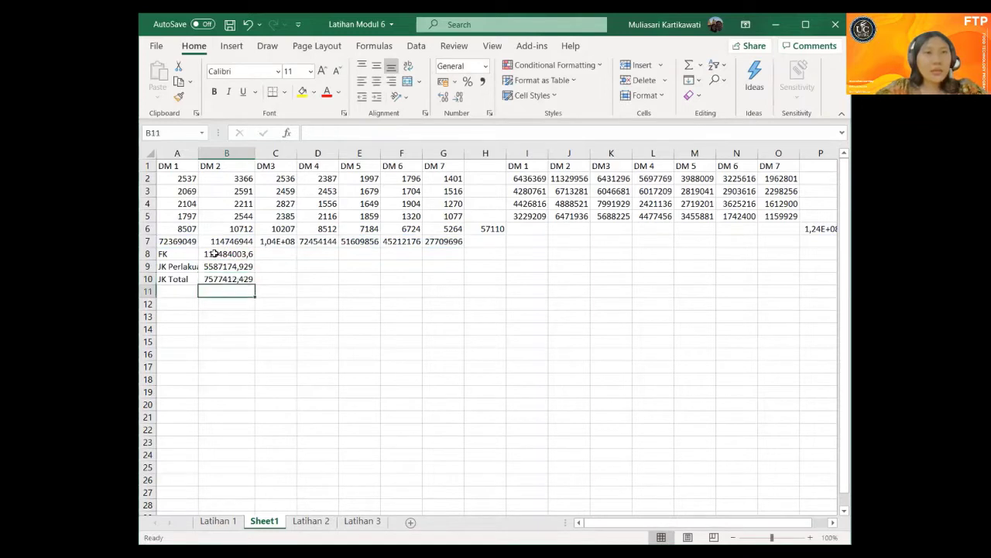
- Enter the label JK Galat in cell A11, under the JK Total label
{"action": "key", "text": "Left"}
{"action": "type", "text": "JK"}
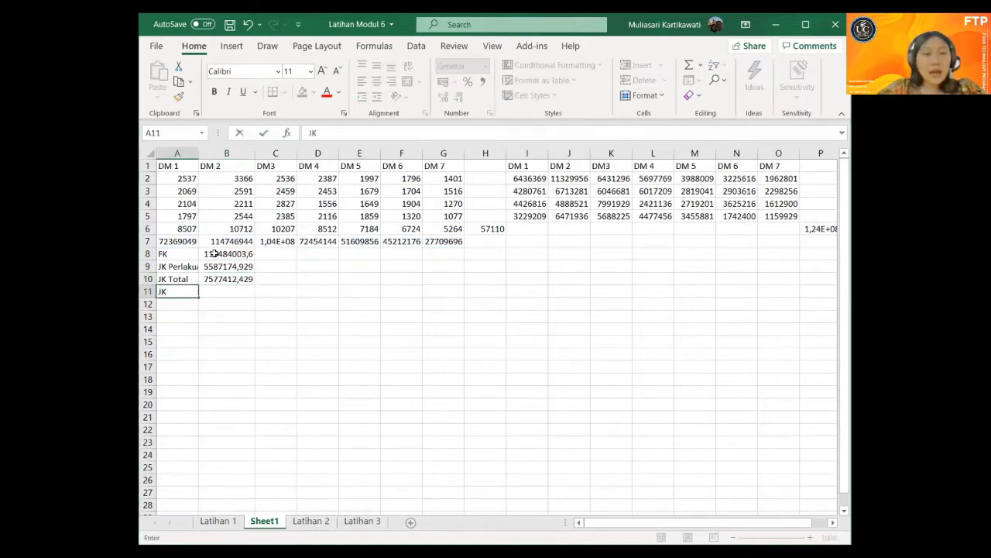
{"action": "type", "text": " Gala"}
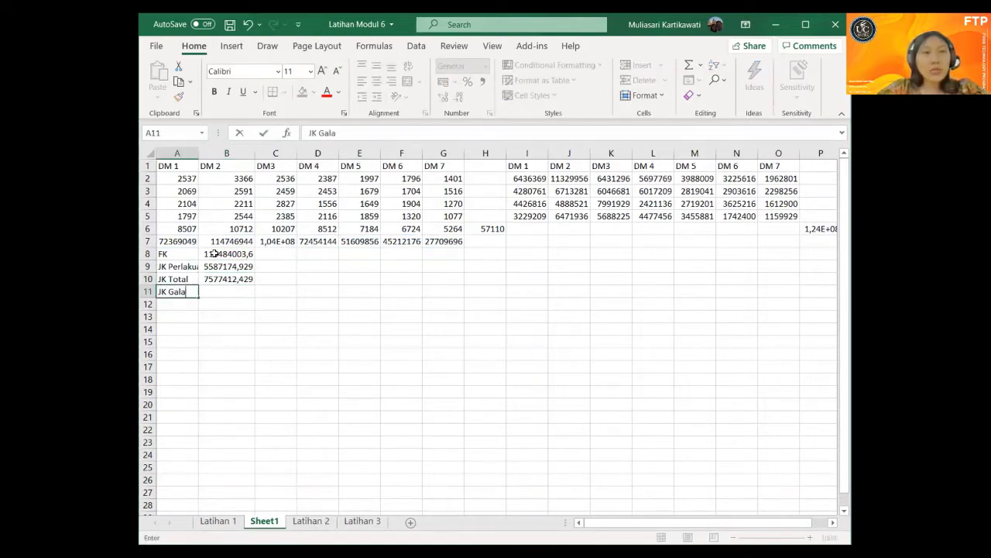
{"action": "type", "text": "t"}
{"action": "key", "text": "Right"}
- Enter =B10-B9 in B11 to calculate JK Galat as JK Total minus JK Perlakuan
{"action": "type", "text": "="}
{"action": "key", "text": "Up"}
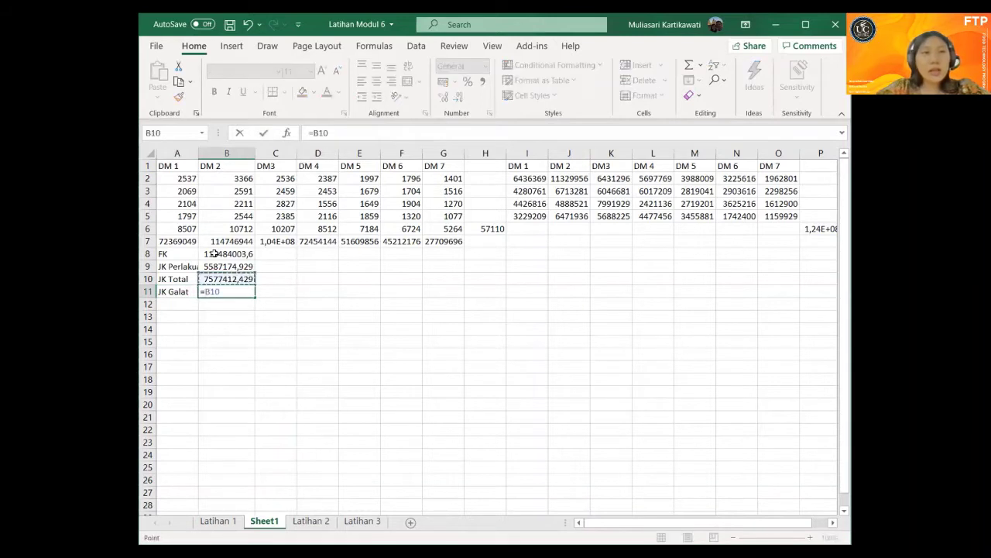
{"action": "type", "text": "-"}
{"action": "key", "text": "Up"}
{"action": "key", "text": "Up"}
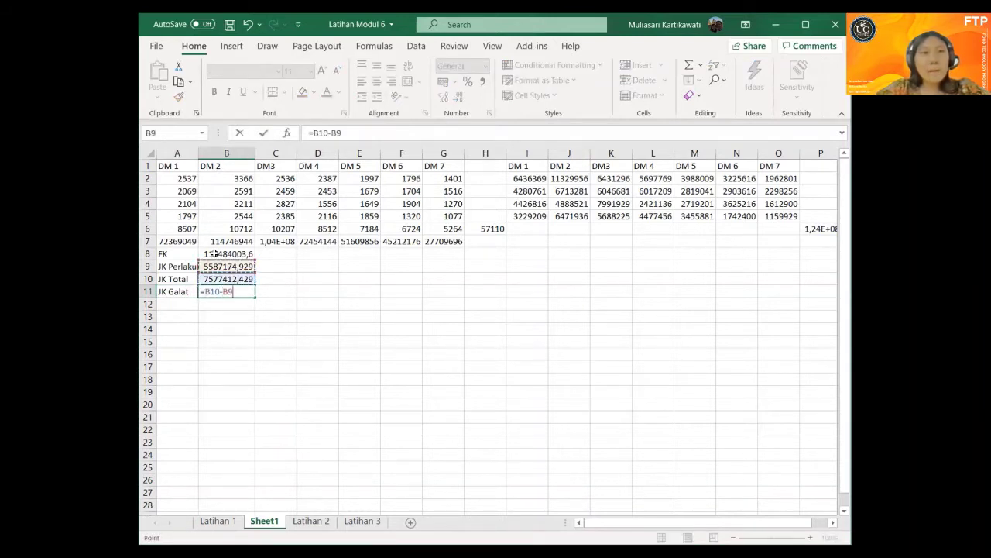
{"action": "key", "text": "Return"}
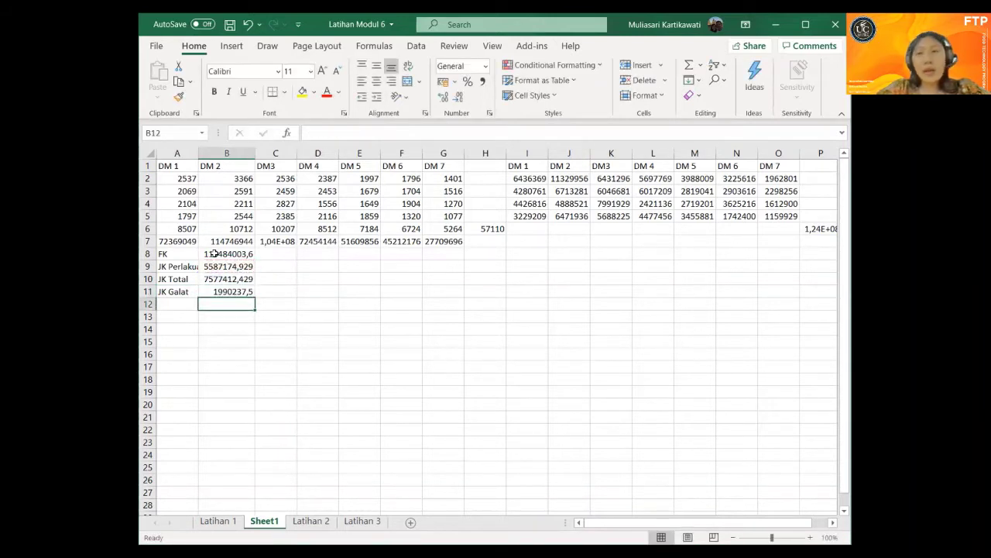
- Enter the label KT Perlakuan in cell A12, under the JK Galat label
{"action": "key", "text": "Left"}
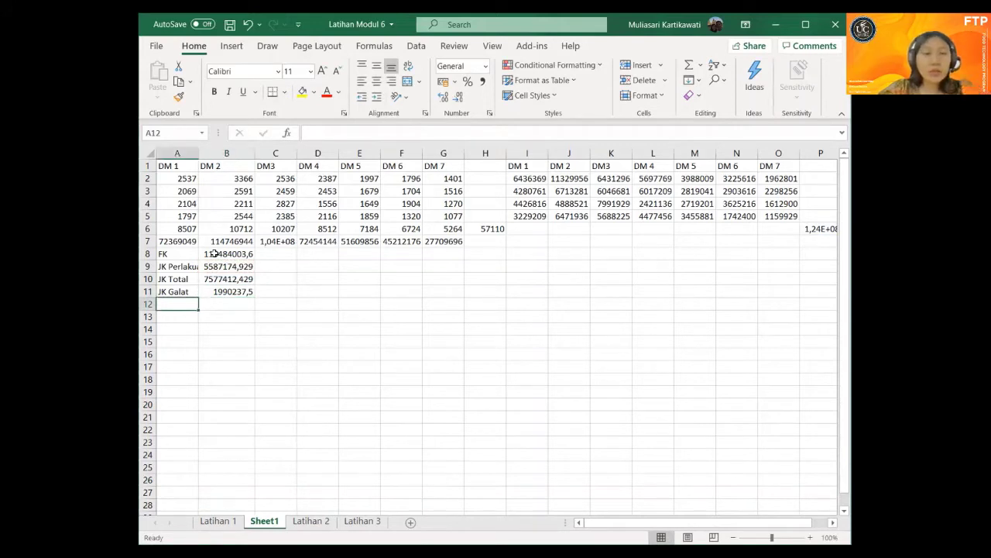
{"action": "type", "text": "K"}
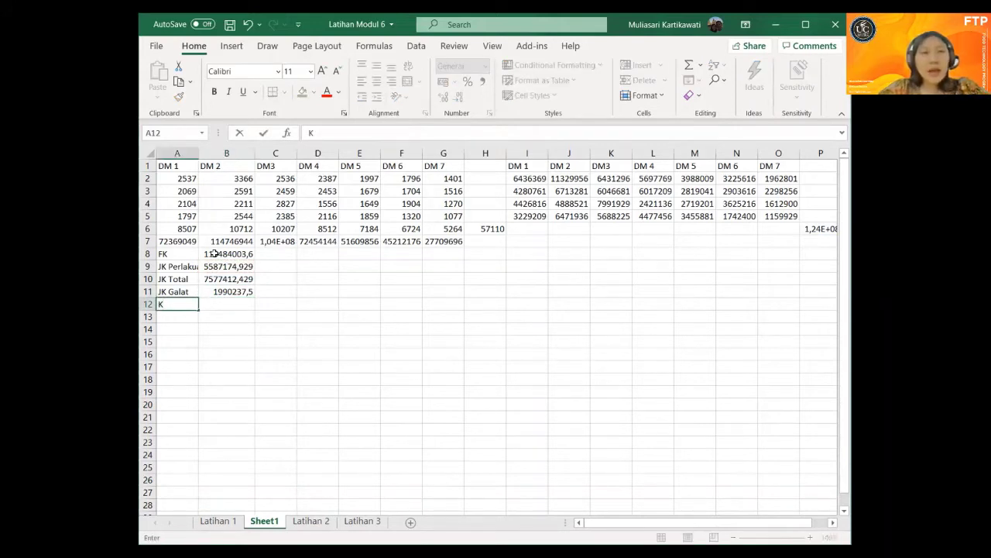
{"action": "type", "text": "T Pe"}
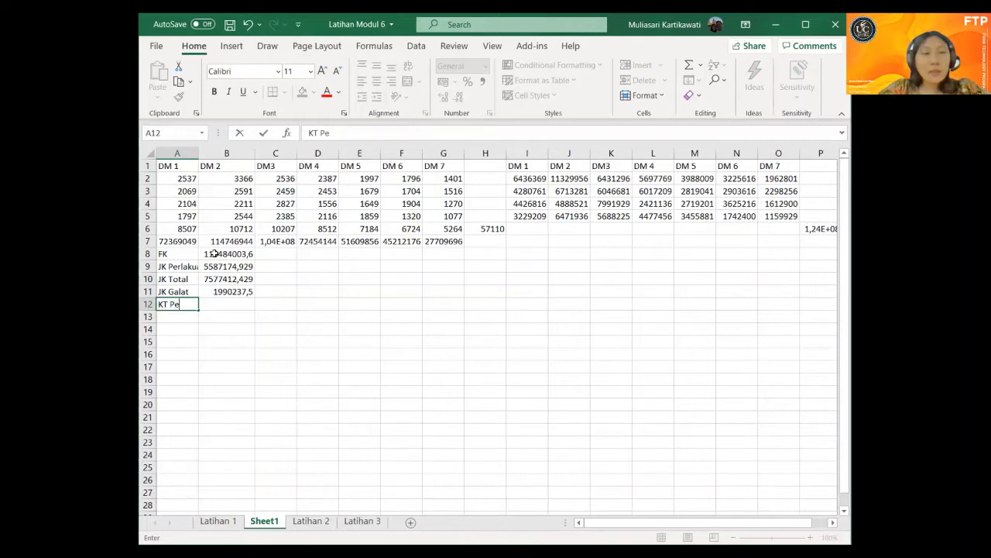
{"action": "type", "text": "rlakuan"}
{"action": "key", "text": "Tab"}
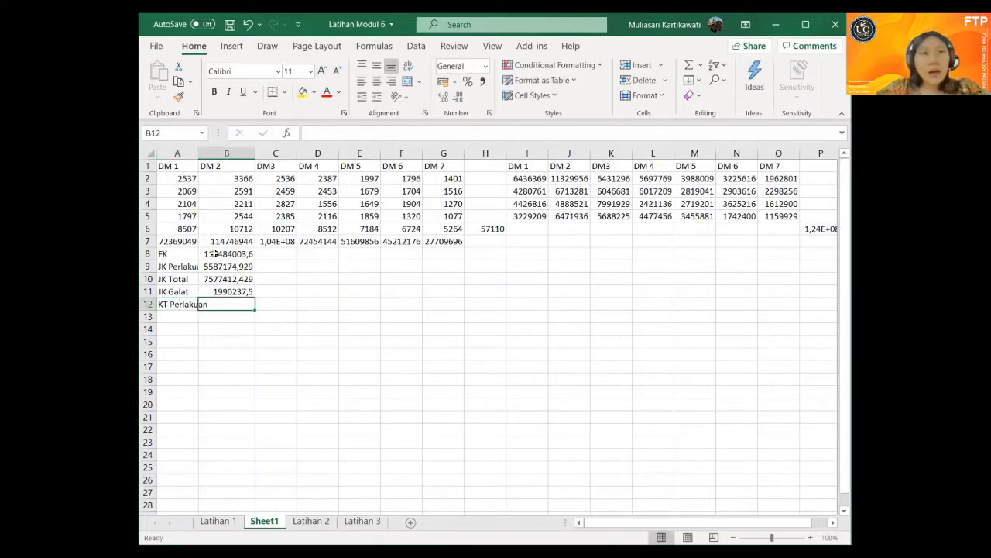
- Enter =B9/(7-1) in B12 to calculate KT Perlakuan from JK Perlakuan and its degrees of freedom
{"action": "type", "text": "="}
{"action": "key", "text": "Up"}
{"action": "key", "text": "Up"}
{"action": "key", "text": "Up"}
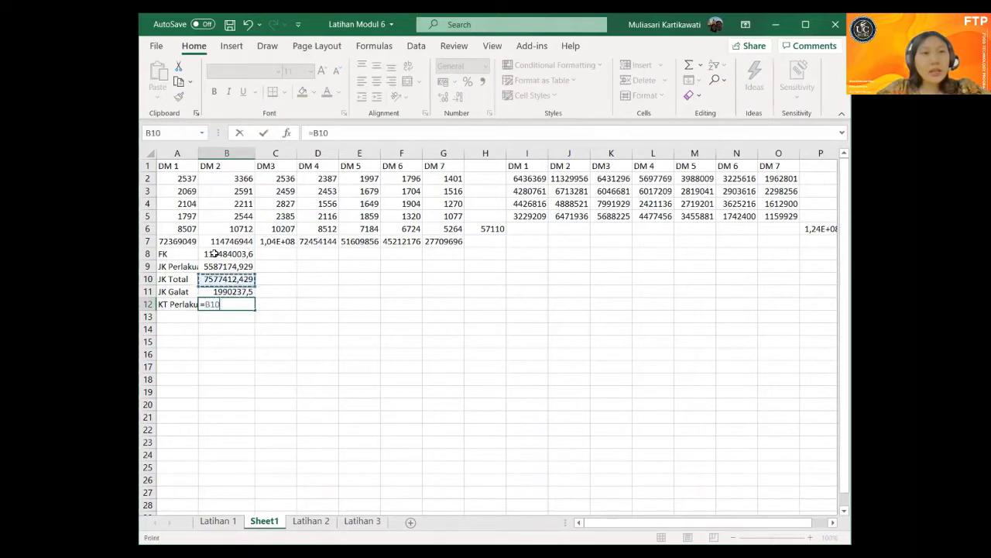
{"action": "type", "text": "/"}
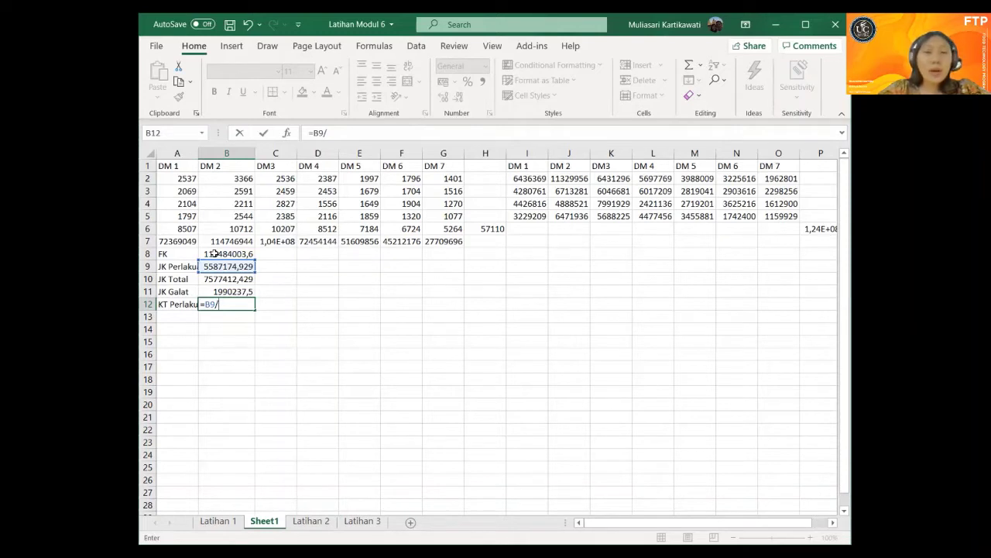
{"action": "type", "text": "(7"}
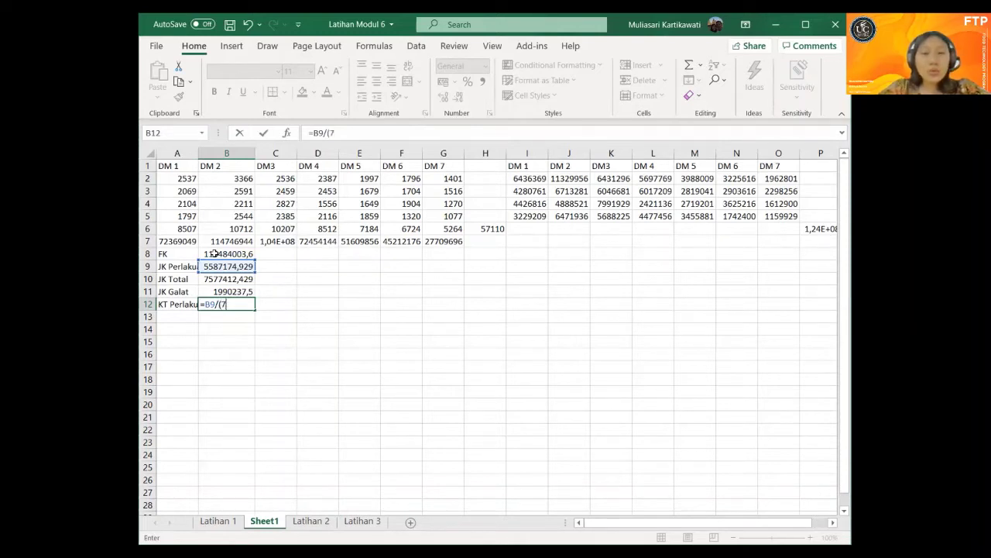
{"action": "type", "text": "-1)"}
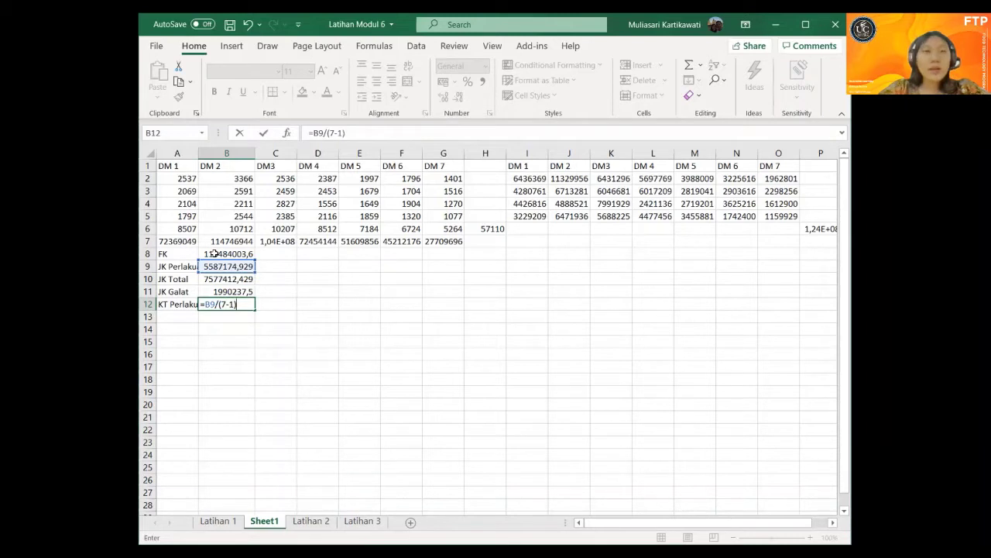
{"action": "key", "text": "Return"}
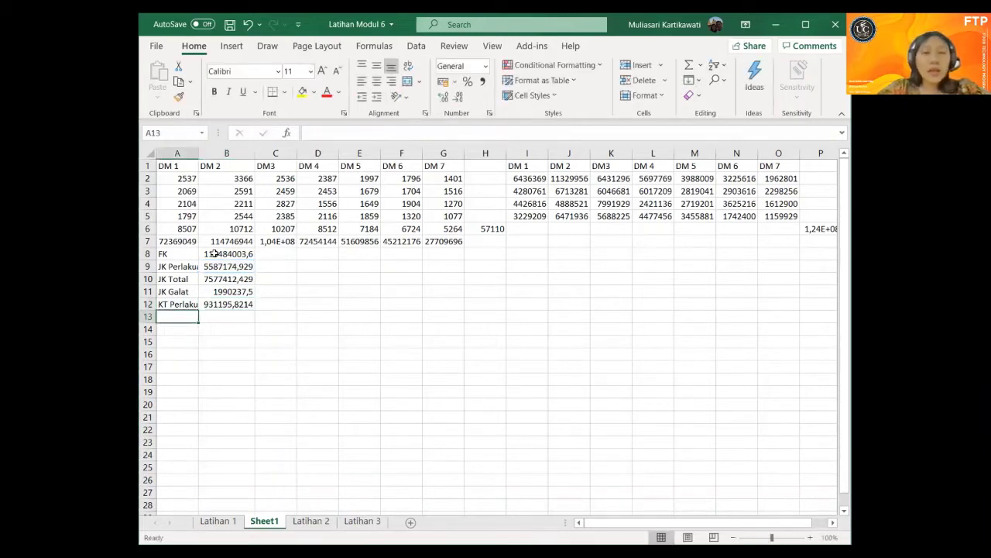
- Enter the label KT Galat in cell A13, under the KT Perlakuan label
{"action": "type", "text": "KT Perlakuan"}
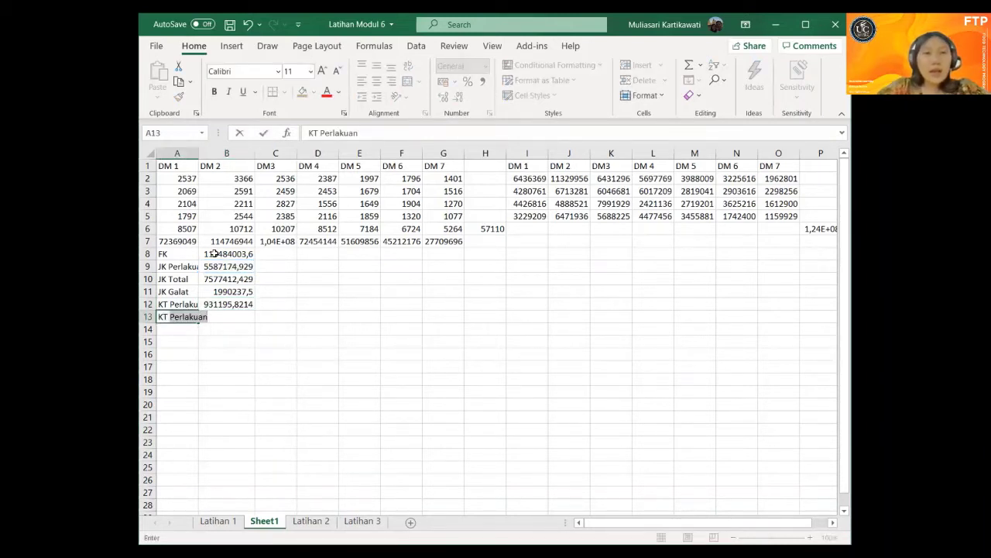
{"action": "type", "text": "Galat"}
{"action": "key", "text": "Tab"}
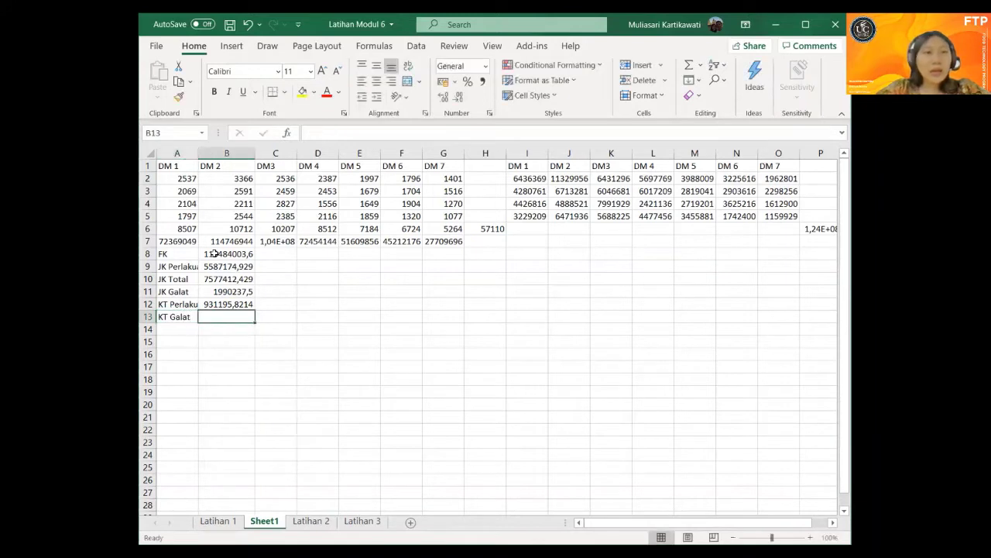
- Enter =B11/(7*3) in B13 to calculate KT Galat from JK Galat and its degrees of freedom
{"action": "type", "text": "="}
{"action": "key", "text": "Up"}
{"action": "key", "text": "Up"}
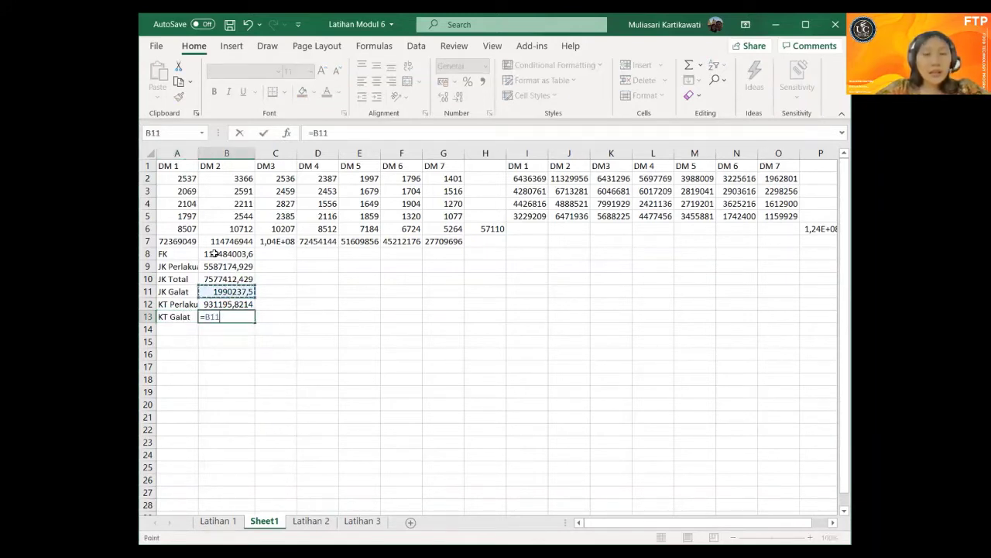
{"action": "type", "text": "/(7"}
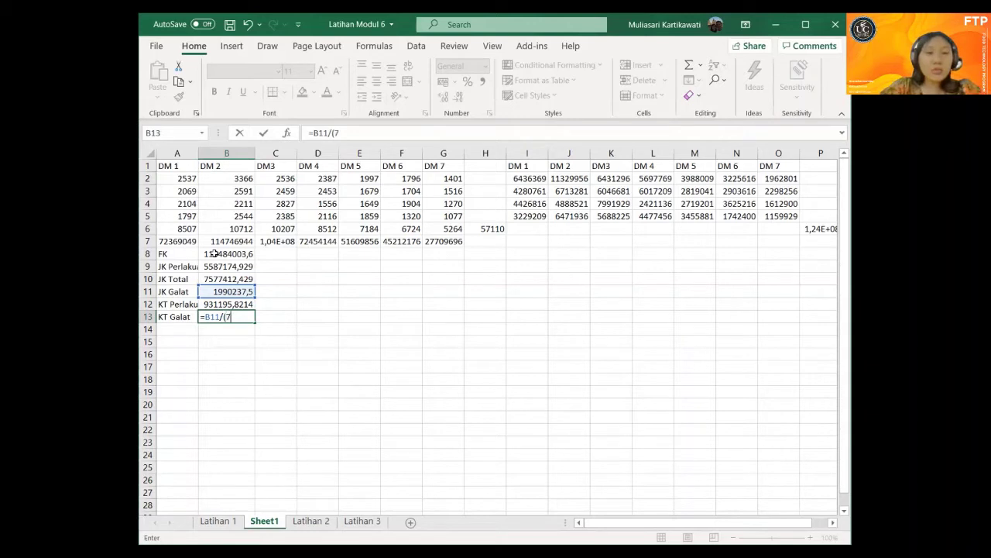
{"action": "type", "text": "*3"}
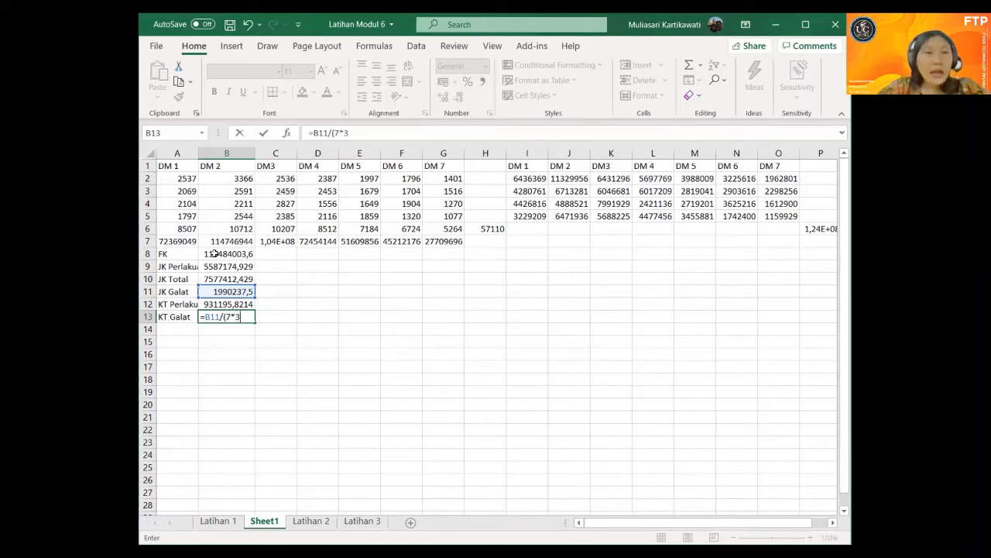
{"action": "type", "text": ")"}
{"action": "key", "text": "Return"}
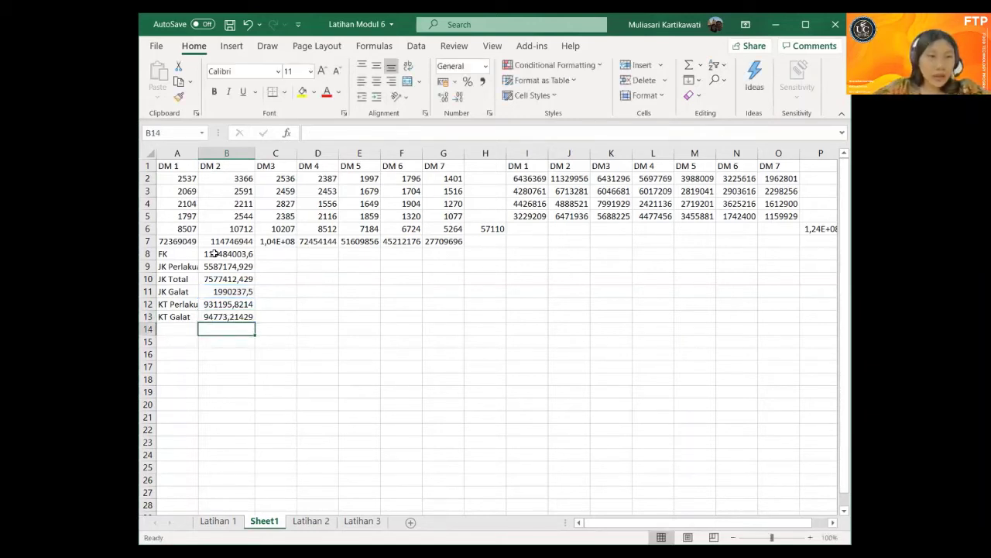
- Enter the label F hitung in cell A14, under the KT Galat label
{"action": "key", "text": "Left"}
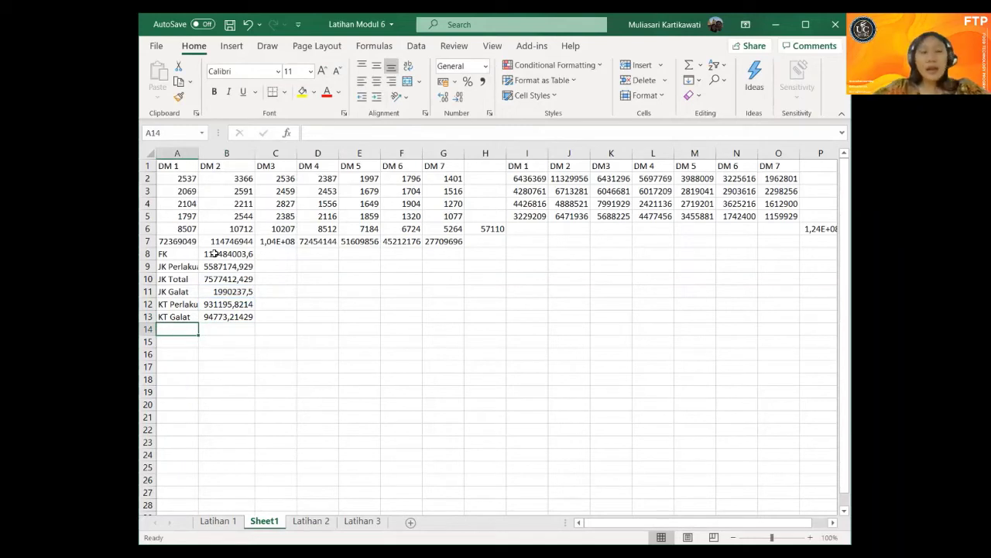
{"action": "type", "text": "F hitung"}
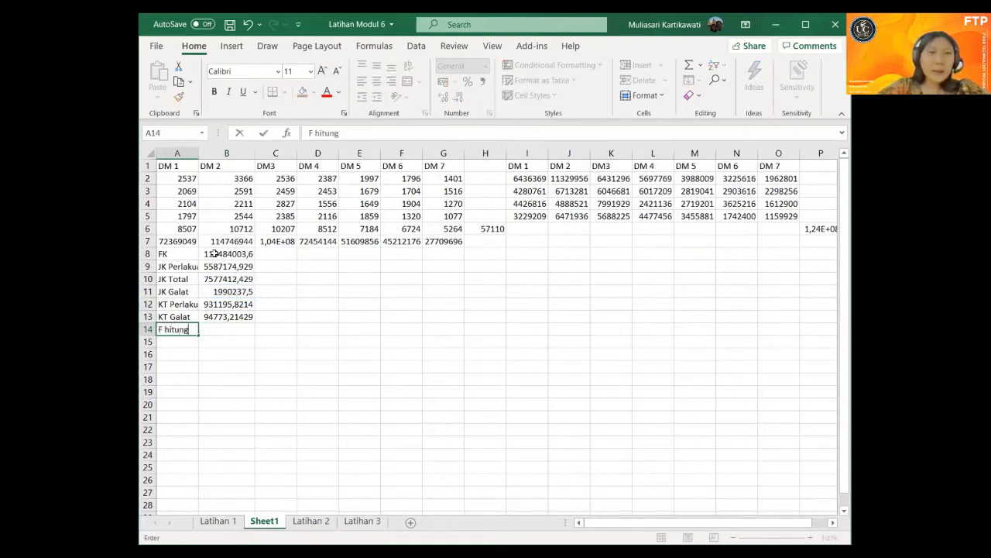
{"action": "key", "text": "Tab"}
- Enter =B12/B13 in B14 to calculate F hitung as KT Perlakuan divided by KT Galat
{"action": "type", "text": "="}
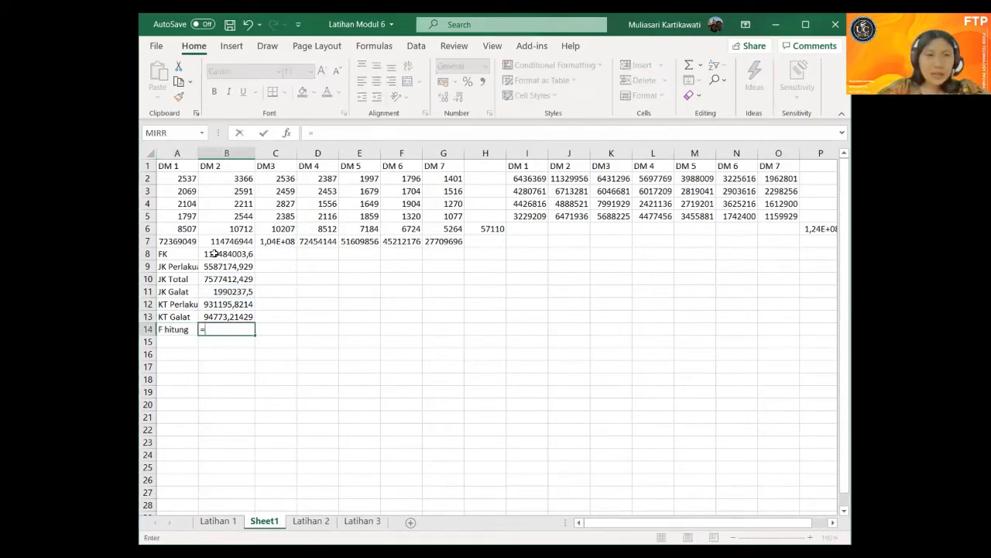
{"action": "key", "text": "Up"}
{"action": "key", "text": "Up"}
{"action": "type", "text": "/"}
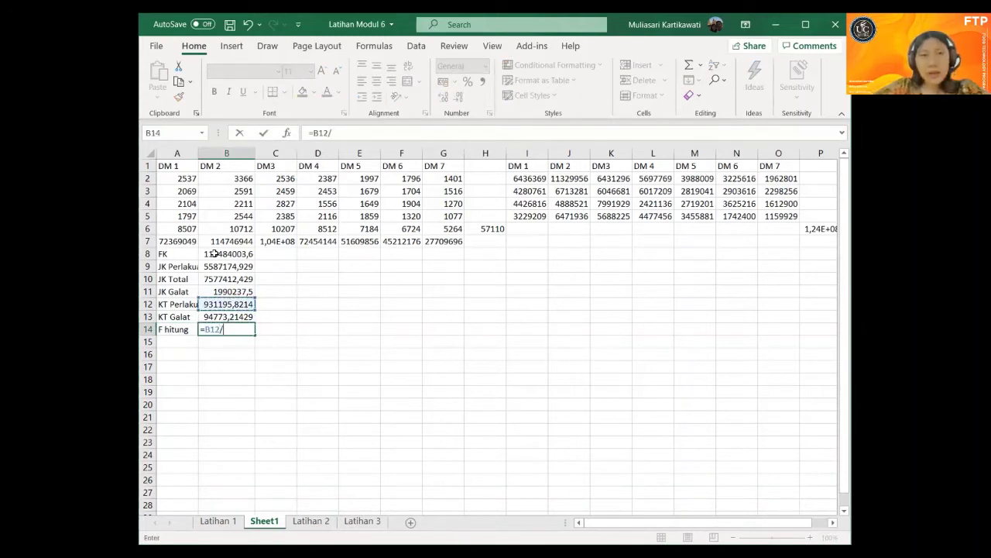
{"action": "key", "text": "Up"}
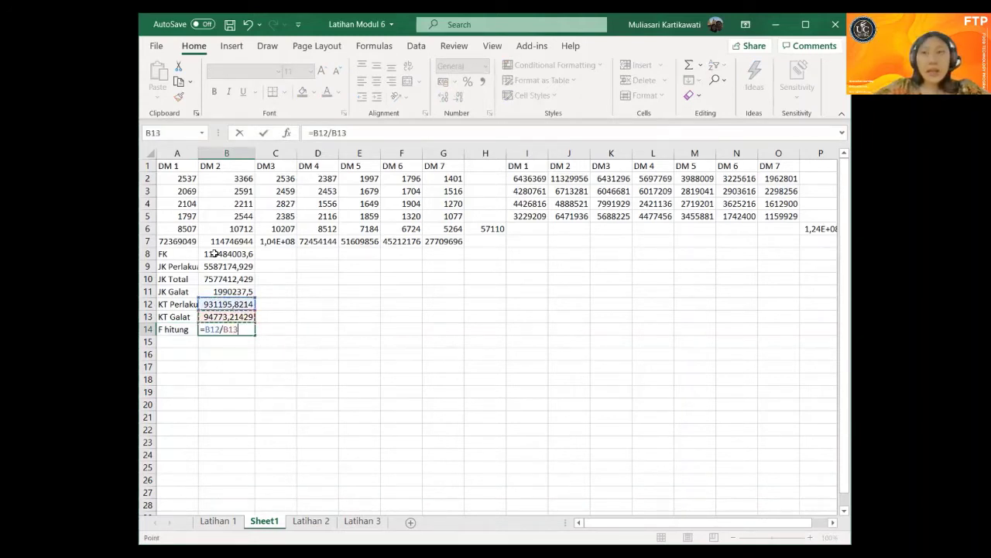
{"action": "key", "text": "Return"}
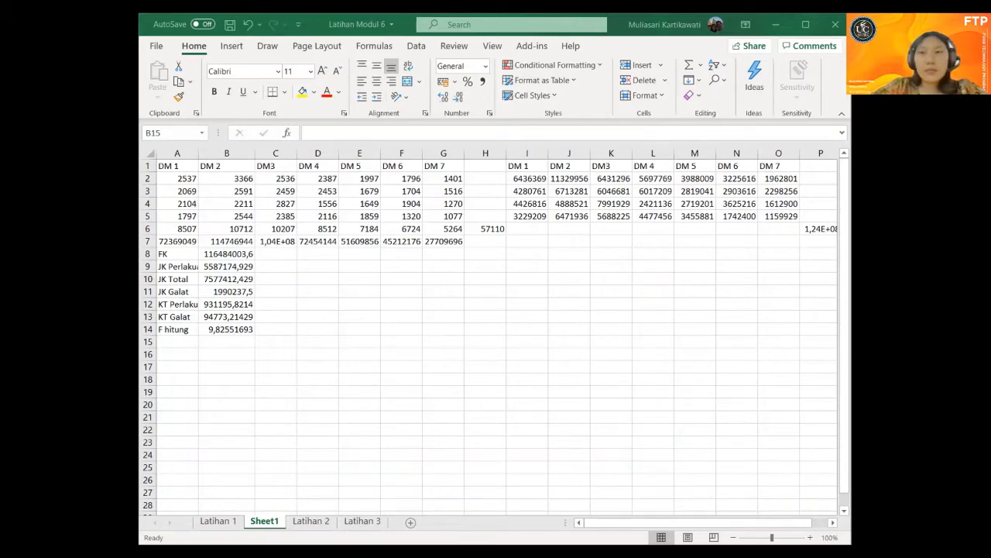
- Maximize the workbook window and open the One Factor Anova analysis from the Real Statistics data analysis tools
{"action": "key", "text": "super+Up"}
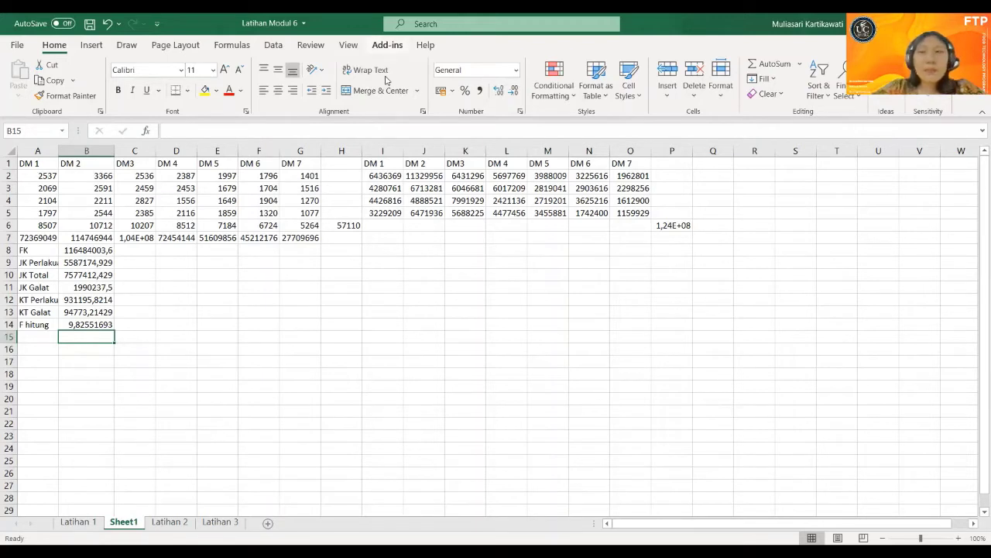
{"action": "left_click", "coordinate": [387, 44]}
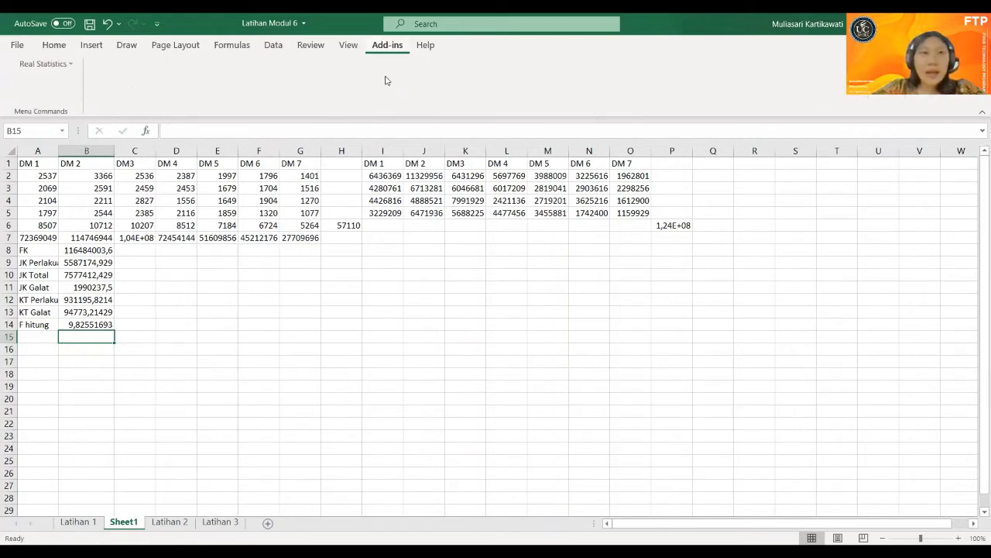
{"action": "left_click", "coordinate": [46, 71]}
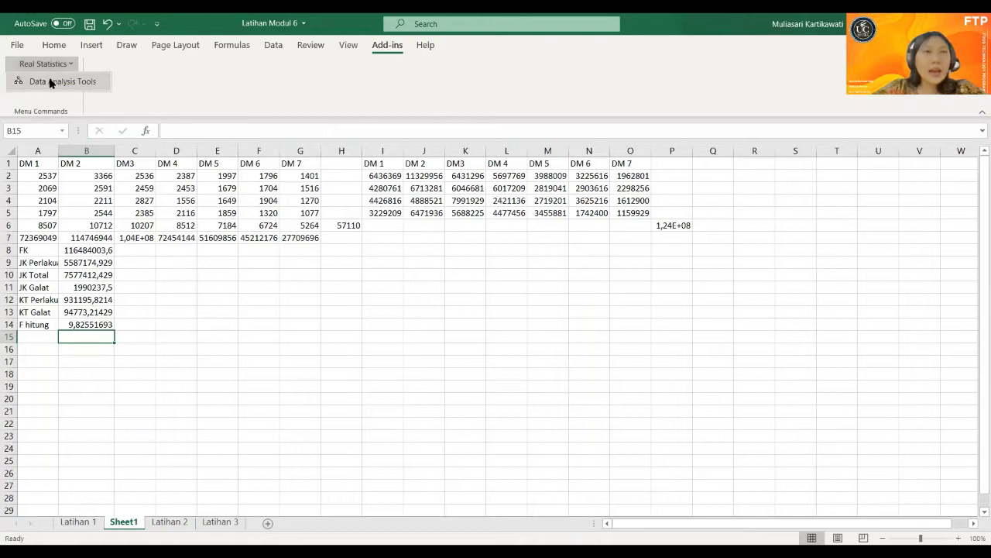
{"action": "left_click", "coordinate": [54, 82]}
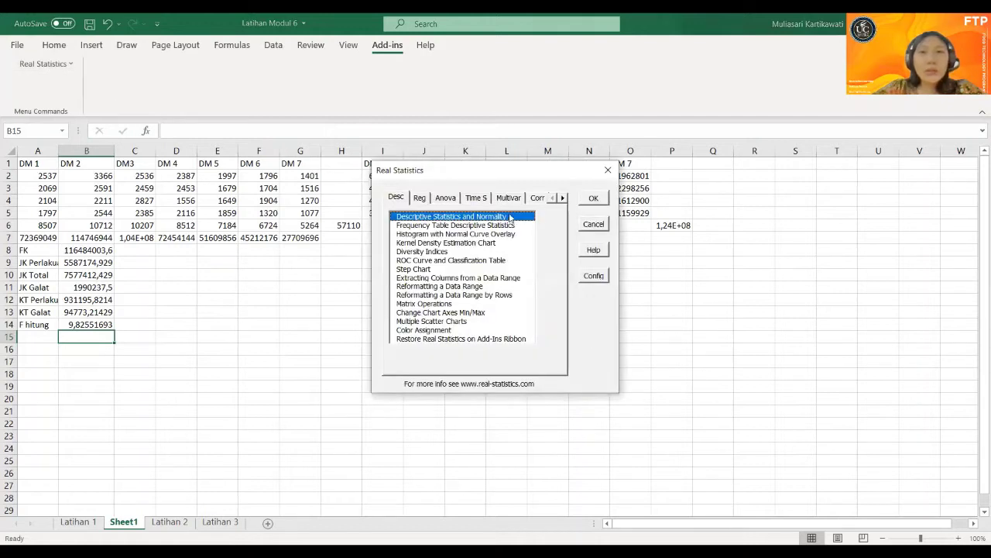
{"action": "left_click", "coordinate": [447, 197]}
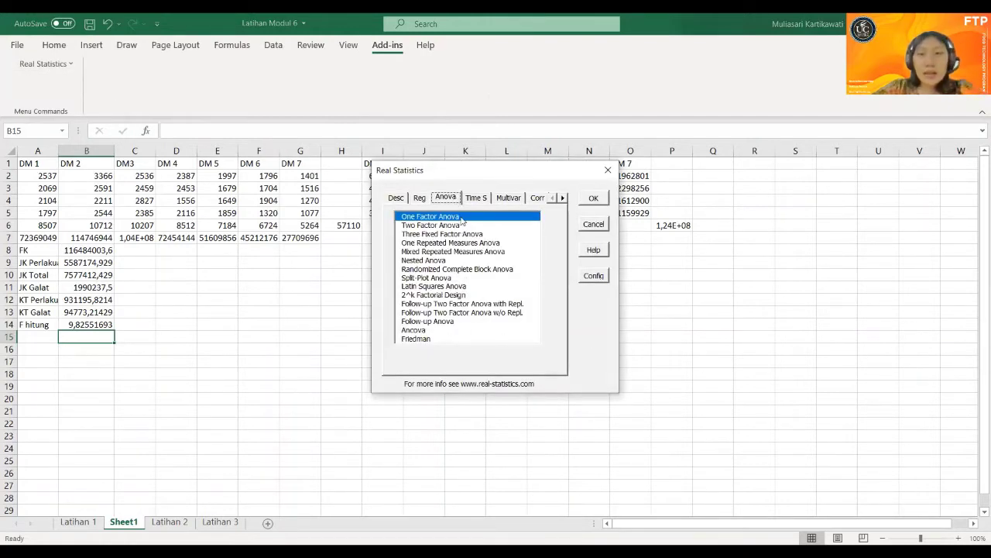
{"action": "left_click", "coordinate": [461, 218]}
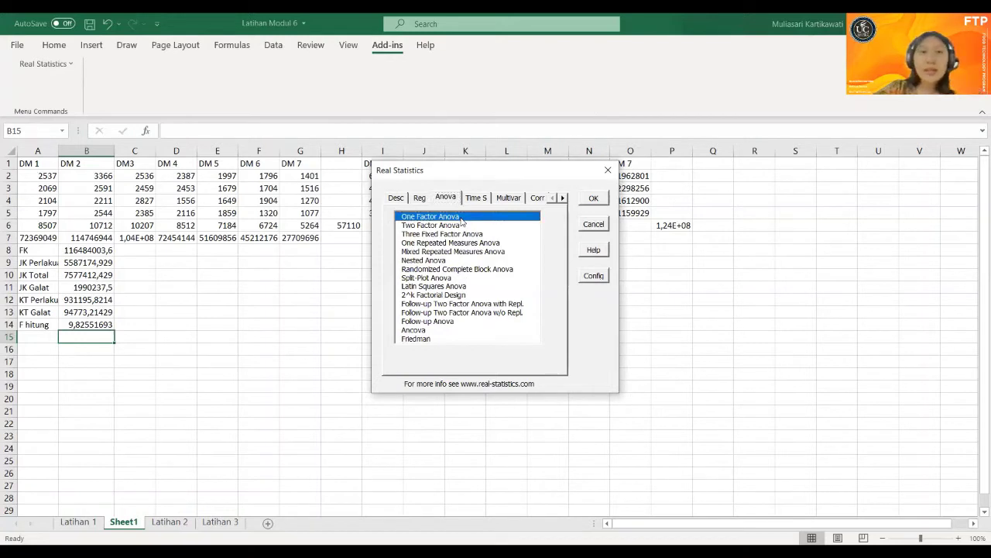
{"action": "double_click", "coordinate": [461, 218]}
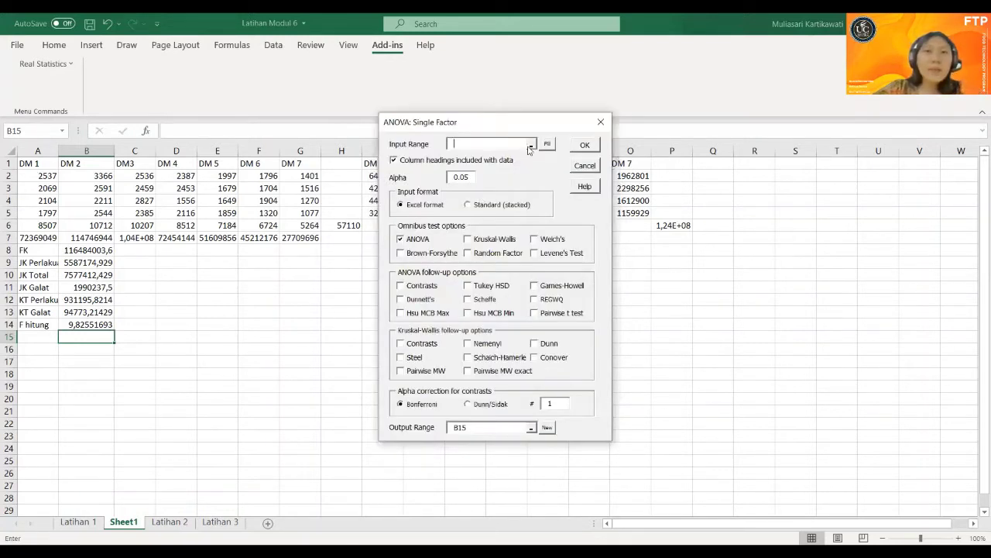
- Set the single-factor ANOVA input range to Sheet1 A1:G5 and enable Levene's Test among the omnibus test options
{"action": "left_click", "coordinate": [530, 146]}
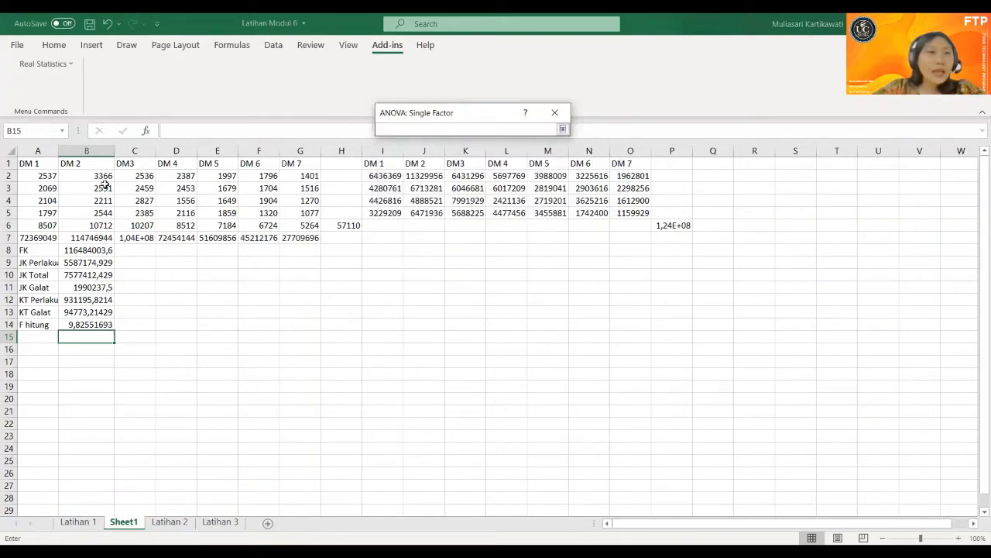
{"action": "left_click", "coordinate": [51, 168]}
{"action": "left_click_drag", "start_coordinate": [51, 167], "coordinate": [286, 217]}
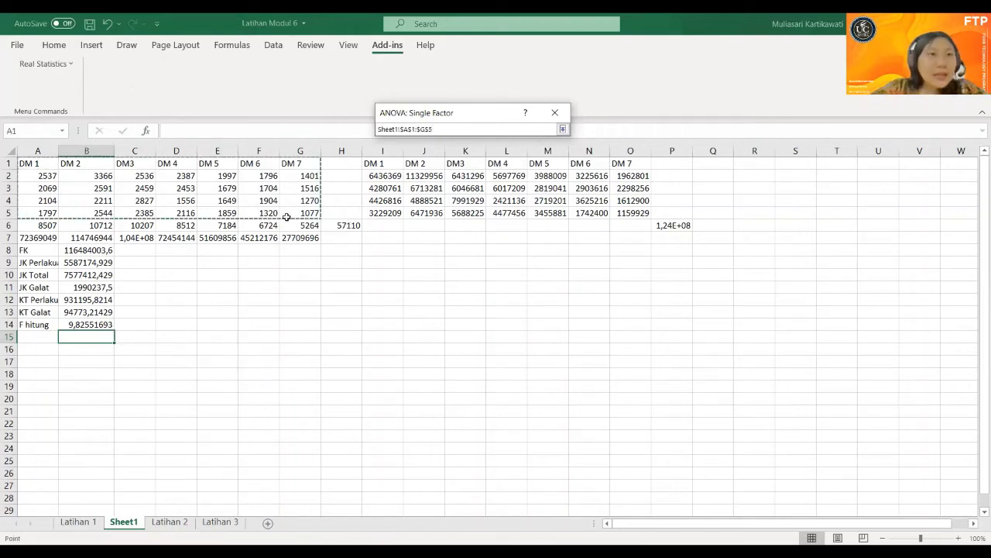
{"action": "left_click", "coordinate": [565, 129]}
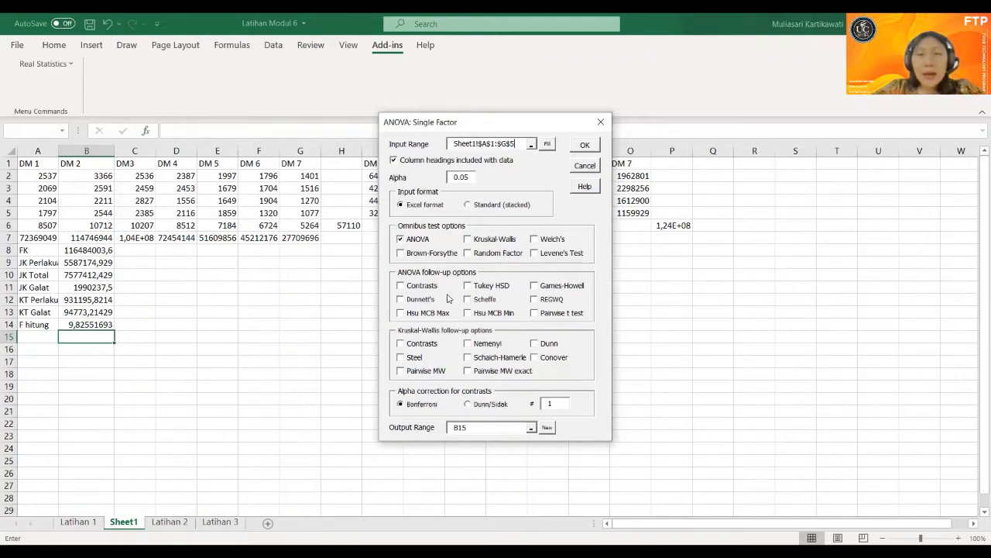
{"action": "left_click", "coordinate": [534, 254]}
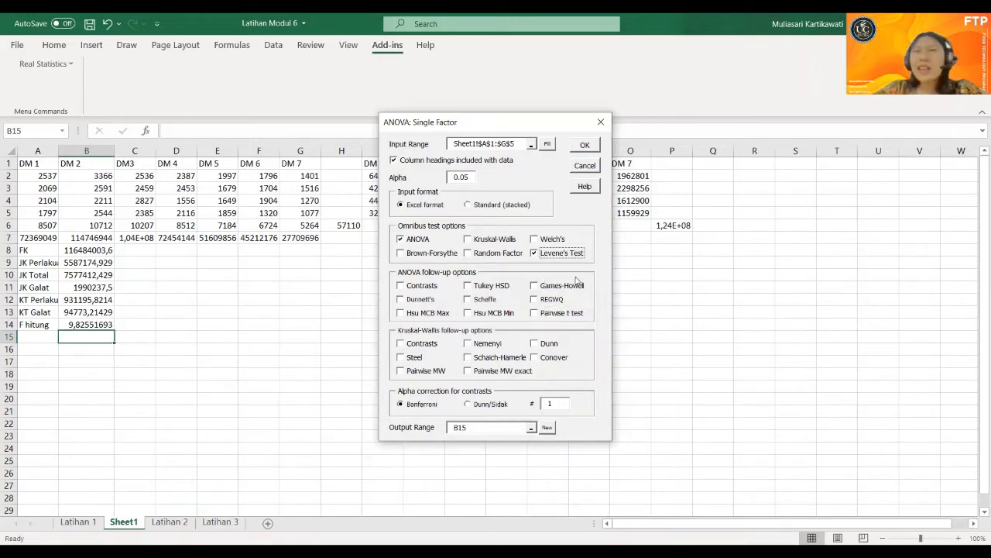
- Enable the Tukey HSD and Games-Howell follow-up options and set the ANOVA output range to Sheet1 I12
{"action": "left_click", "coordinate": [481, 290]}
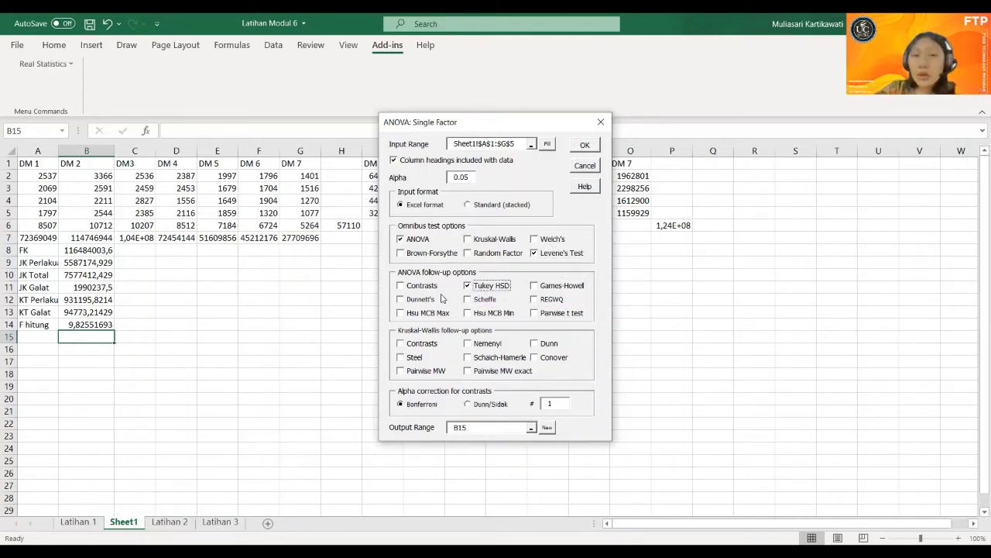
{"action": "left_click", "coordinate": [533, 286]}
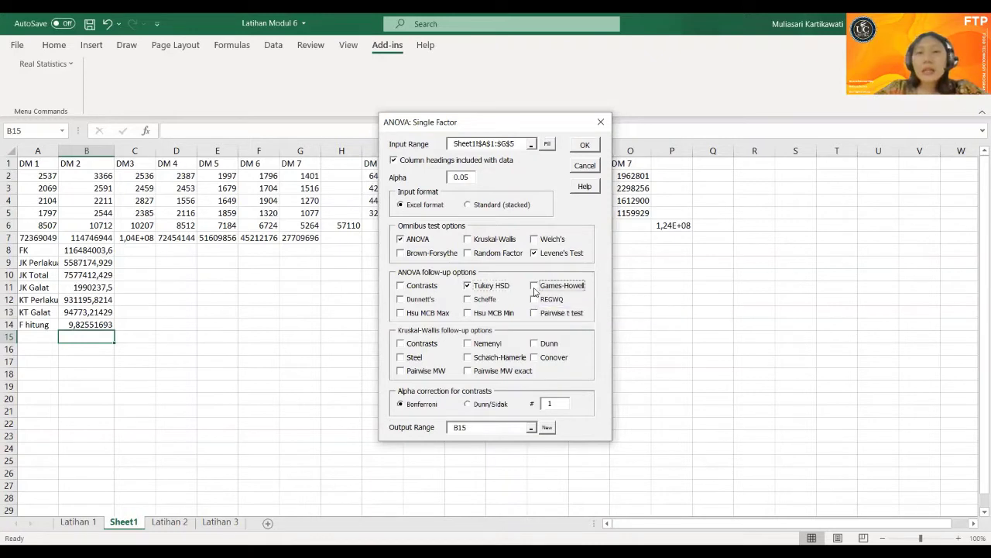
{"action": "left_click", "coordinate": [532, 428]}
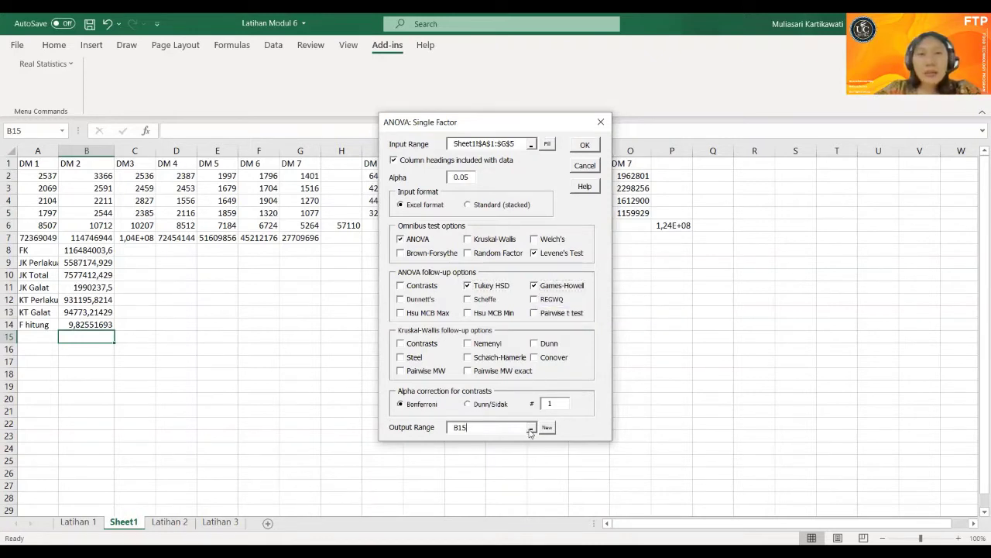
{"action": "left_click", "coordinate": [385, 297]}
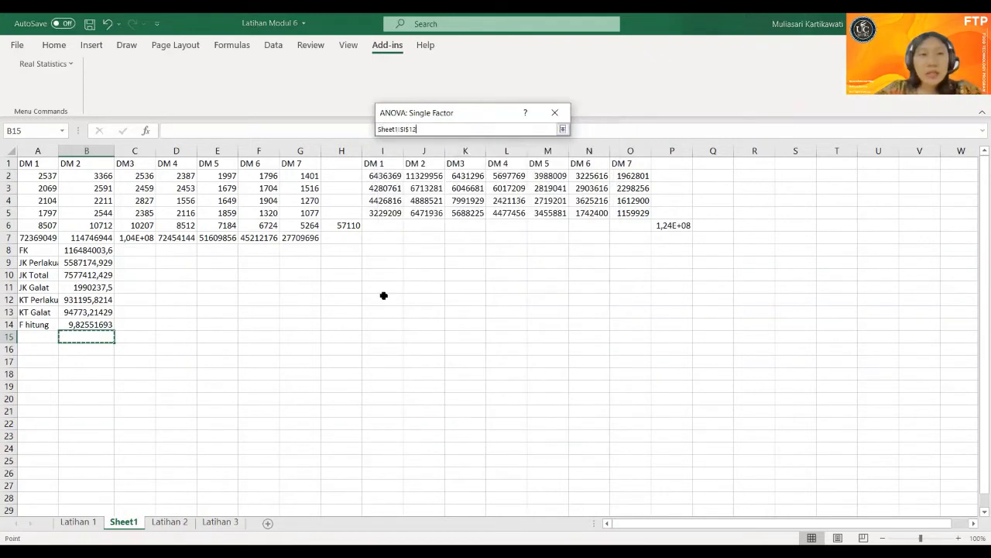
{"action": "left_click", "coordinate": [563, 130]}
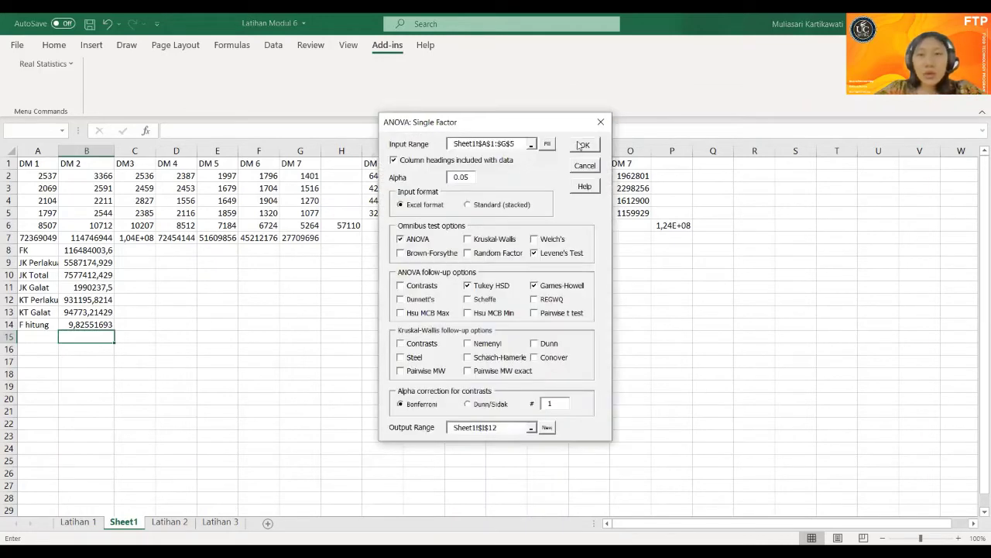
- Set alpha to 0,05 with a decimal comma and run the single-factor ANOVA
{"action": "left_click", "coordinate": [580, 145]}
{"action": "left_click", "coordinate": [548, 329]}
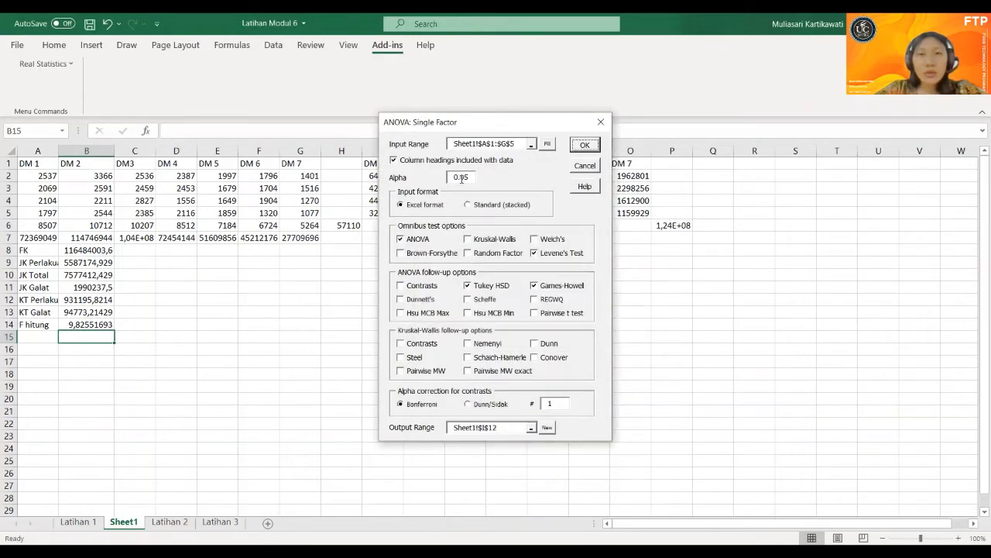
{"action": "left_click", "coordinate": [460, 177]}
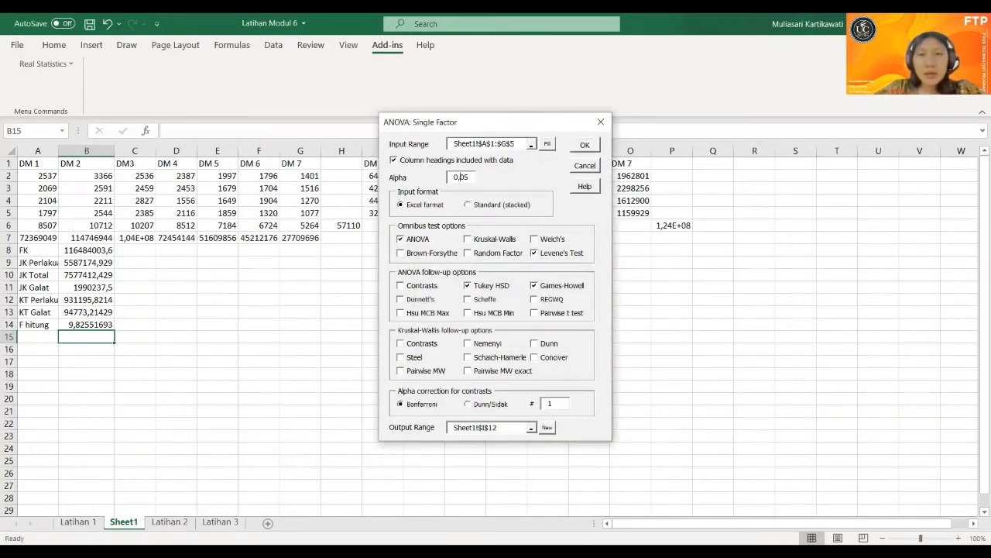
{"action": "left_click", "coordinate": [589, 149]}
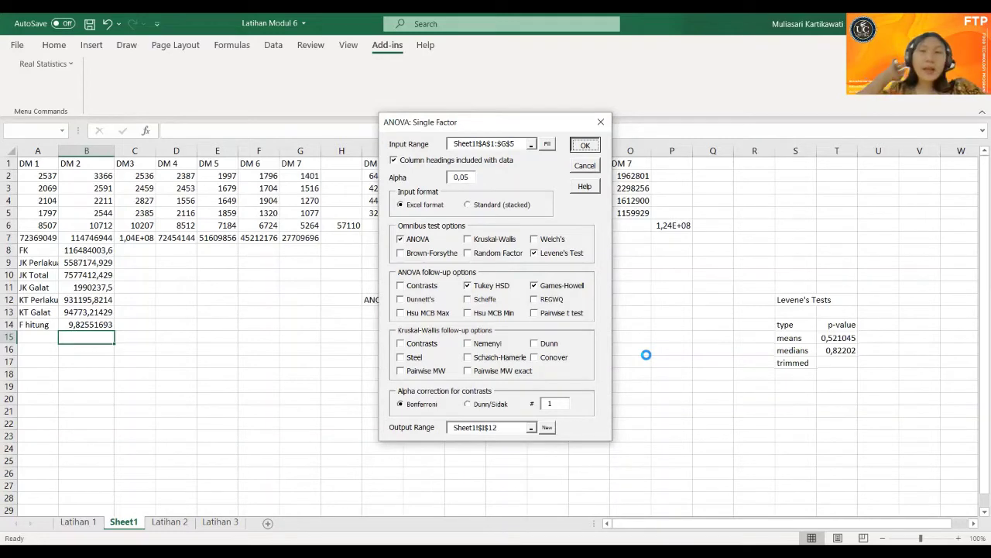
- Compare the F value in the generated ANOVA table with the manual F hitung and check the between-groups P value
{"action": "scroll", "coordinate": [631, 394], "scroll_direction": "down", "scroll_amount": 1}
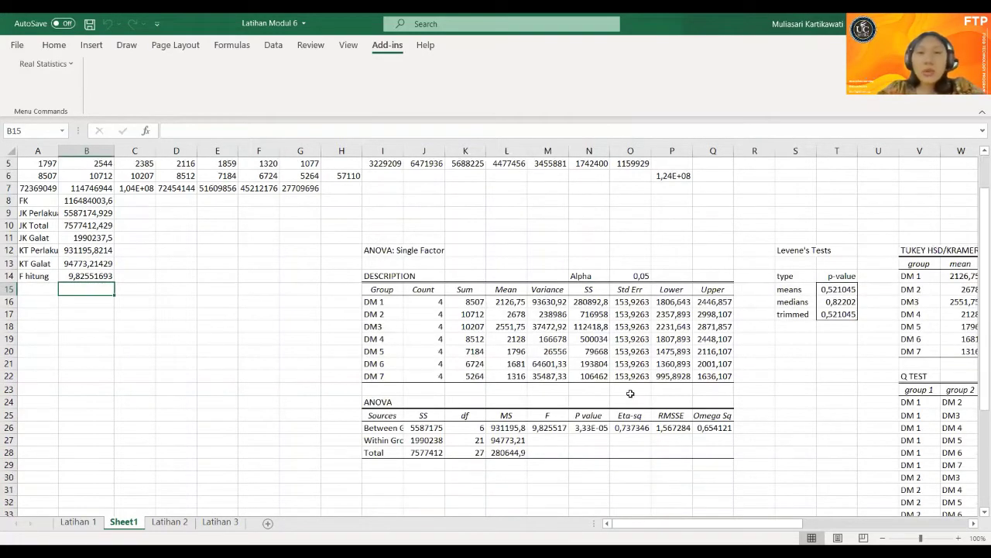
{"action": "left_click", "coordinate": [553, 428]}
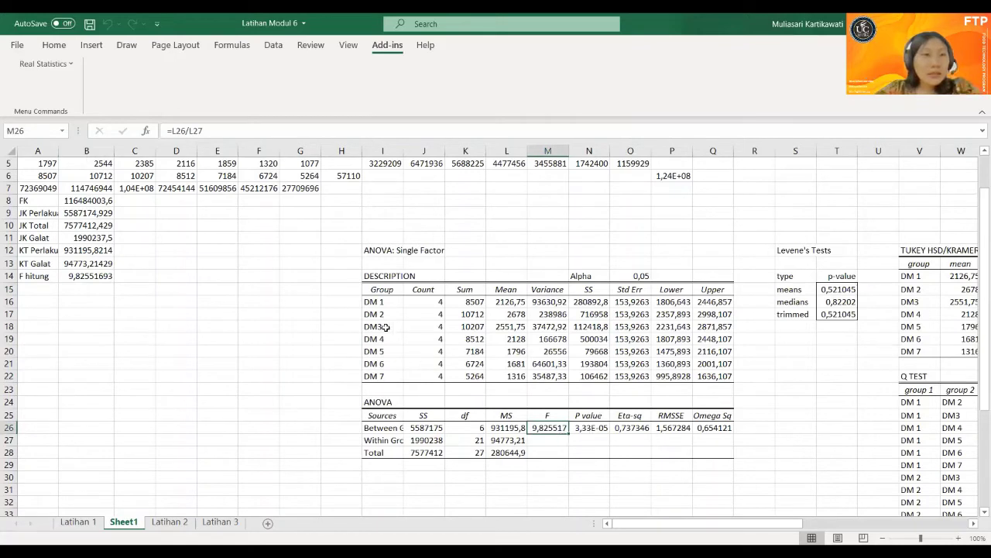
{"action": "left_click", "coordinate": [590, 431]}
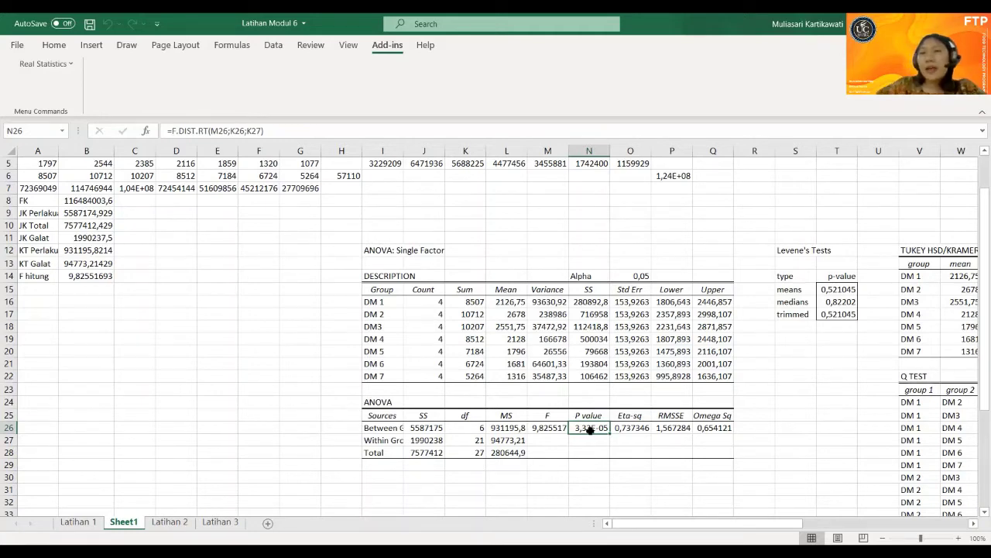
- Examine the p-values of the Levene's Tests output, starting with the means row
{"action": "key", "text": "Right"}
{"action": "key", "text": "Right"}
{"action": "key", "text": "Right"}
{"action": "key", "text": "Right"}
{"action": "key", "text": "Right"}
{"action": "key", "text": "Right"}
{"action": "key", "text": "Right"}
{"action": "key", "text": "Right"}
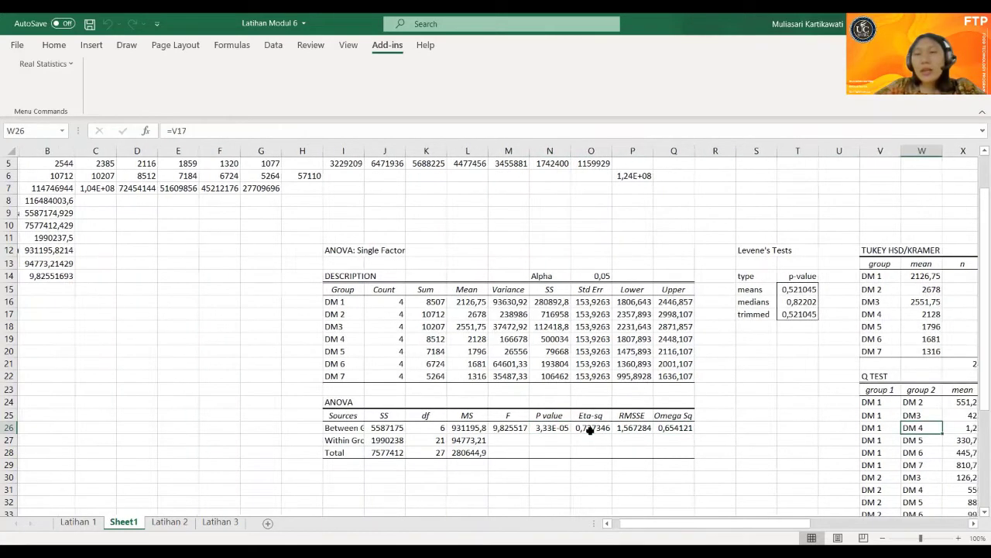
{"action": "key", "text": "Left"}
{"action": "key", "text": "Up"}
{"action": "key", "text": "Up"}
{"action": "key", "text": "Up"}
{"action": "key", "text": "Up"}
{"action": "key", "text": "Up"}
{"action": "key", "text": "Up"}
{"action": "key", "text": "Up"}
{"action": "key", "text": "Up"}
{"action": "key", "text": "Up"}
{"action": "key", "text": "Up"}
{"action": "key", "text": "Up"}
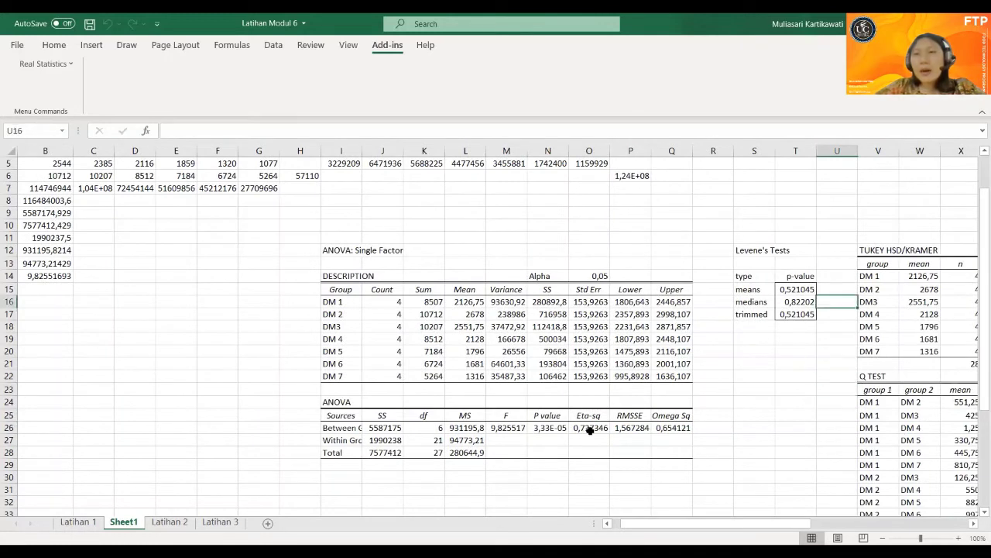
{"action": "key", "text": "Left"}
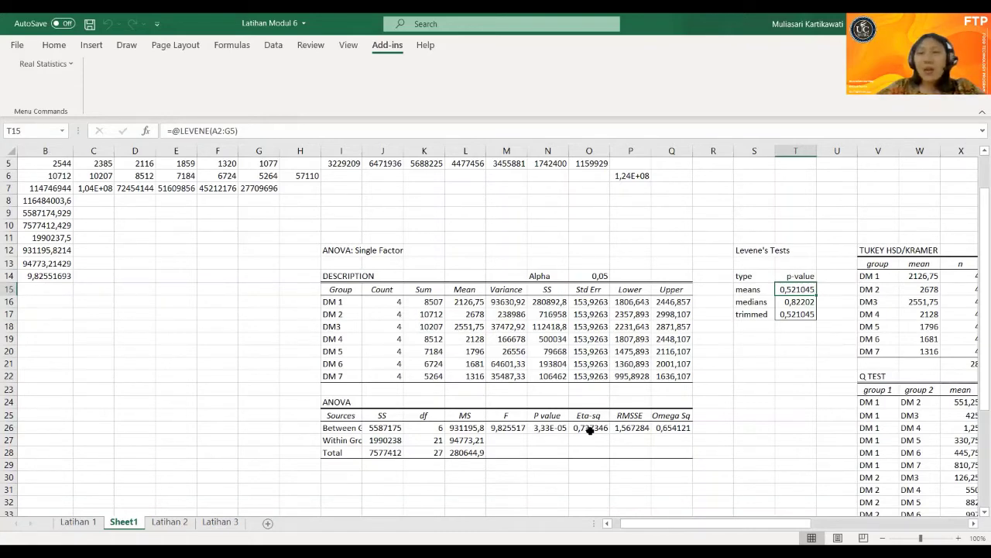
- Look across the Tukey HSD/Kramer output as far as the Games Howell table
{"action": "key", "text": "Right"}
{"action": "key", "text": "Right"}
{"action": "key", "text": "Right"}
{"action": "key", "text": "Right"}
{"action": "key", "text": "Right"}
{"action": "key", "text": "Right"}
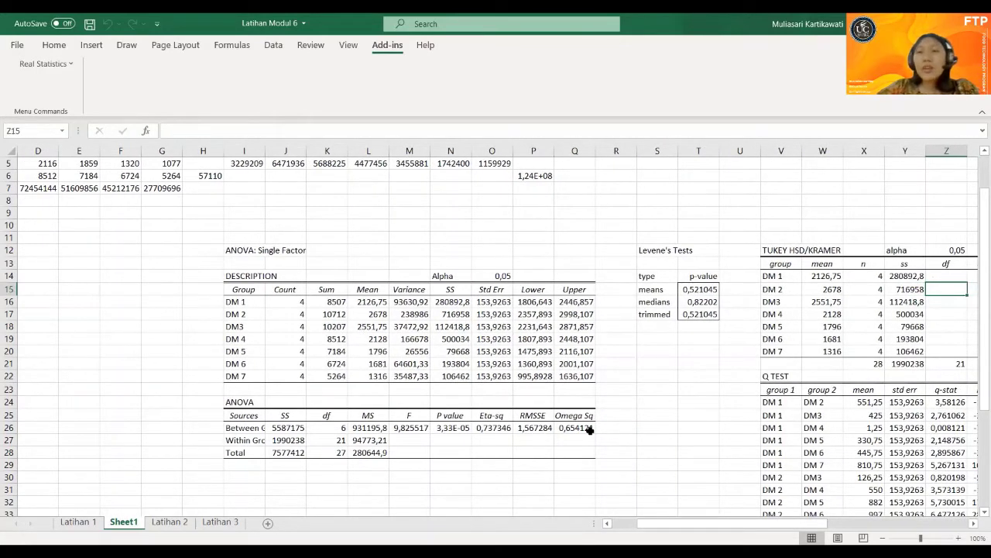
{"action": "key", "text": "Right"}
{"action": "key", "text": "Right"}
{"action": "key", "text": "Right"}
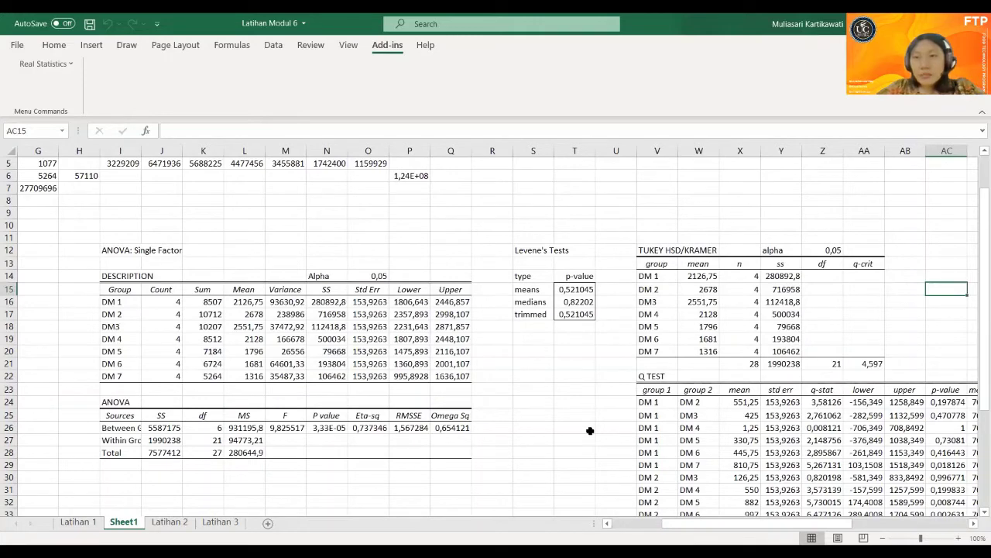
{"action": "key", "text": "Right"}
{"action": "key", "text": "Right"}
{"action": "key", "text": "Right"}
{"action": "key", "text": "Right"}
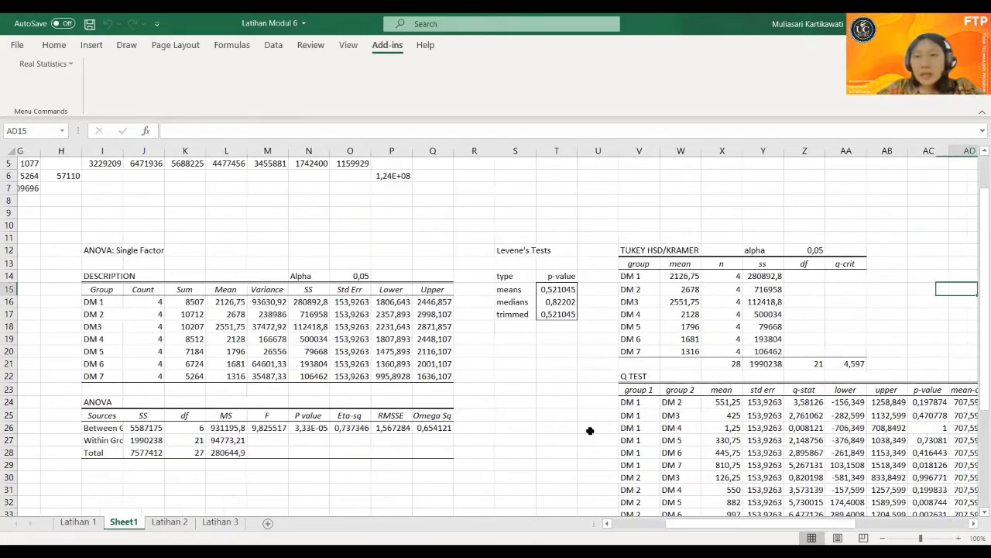
{"action": "key", "text": "Right"}
{"action": "key", "text": "Right"}
{"action": "key", "text": "Right"}
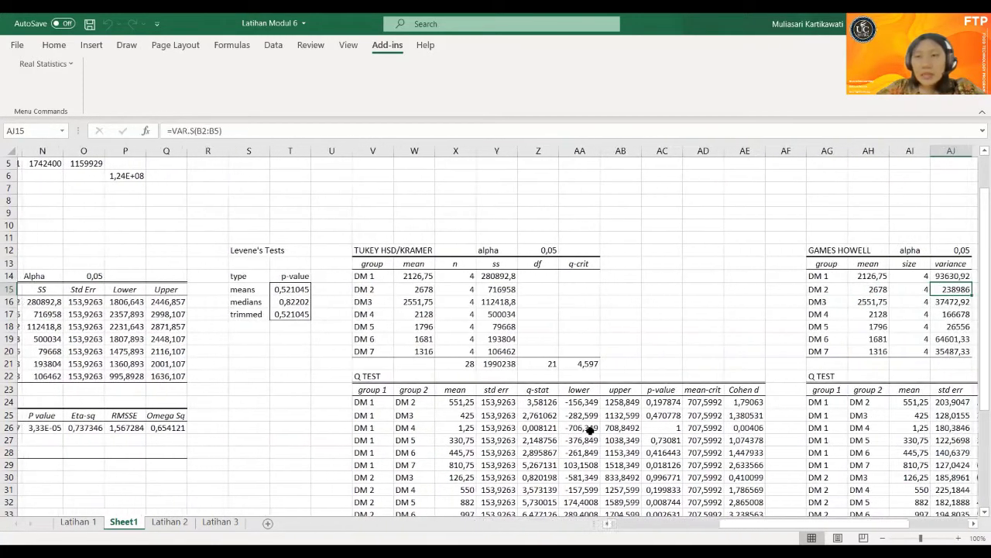
- Review the pairwise group comparisons in the Tukey Q TEST table along the mean-crit column
{"action": "key", "text": "Left"}
{"action": "key", "text": "Left"}
{"action": "key", "text": "Left"}
{"action": "key", "text": "Left"}
{"action": "key", "text": "Left"}
{"action": "key", "text": "Left"}
{"action": "key", "text": "Down"}
{"action": "key", "text": "Down"}
{"action": "key", "text": "Down"}
{"action": "key", "text": "Down"}
{"action": "key", "text": "Down"}
{"action": "key", "text": "Down"}
{"action": "key", "text": "Down"}
{"action": "key", "text": "Down"}
{"action": "key", "text": "Down"}
{"action": "key", "text": "Down"}
{"action": "key", "text": "Down"}
{"action": "key", "text": "Down"}
{"action": "key", "text": "Down"}
{"action": "key", "text": "Down"}
{"action": "key", "text": "Down"}
{"action": "key", "text": "Down"}
{"action": "key", "text": "Down"}
{"action": "key", "text": "Down"}
{"action": "key", "text": "Down"}
{"action": "key", "text": "Down"}
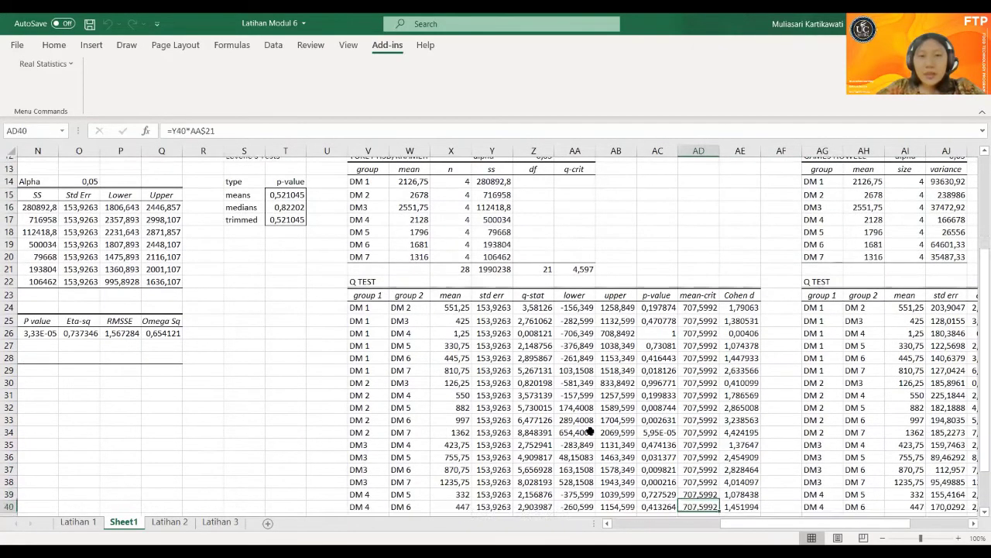
{"action": "key", "text": "Down"}
{"action": "key", "text": "Up"}
{"action": "key", "text": "Up"}
{"action": "key", "text": "Up"}
{"action": "key", "text": "Up"}
{"action": "key", "text": "Up"}
{"action": "key", "text": "Up"}
{"action": "key", "text": "Up"}
{"action": "key", "text": "Up"}
{"action": "key", "text": "Up"}
{"action": "key", "text": "Up"}
{"action": "key", "text": "Up"}
{"action": "key", "text": "Up"}
{"action": "key", "text": "Up"}
{"action": "key", "text": "Up"}
{"action": "key", "text": "Up"}
{"action": "key", "text": "Up"}
{"action": "key", "text": "Up"}
{"action": "key", "text": "Up"}
{"action": "key", "text": "Up"}
{"action": "key", "text": "Up"}
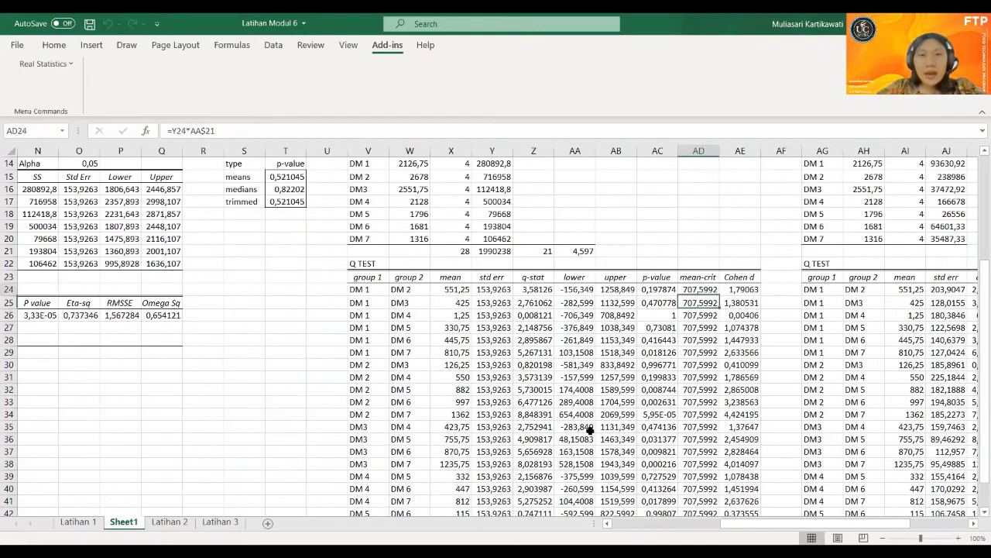
{"action": "key", "text": "Down"}
{"action": "key", "text": "Down"}
{"action": "key", "text": "Down"}
{"action": "key", "text": "Down"}
{"action": "key", "text": "Down"}
{"action": "key", "text": "Down"}
{"action": "key", "text": "Down"}
{"action": "key", "text": "Down"}
{"action": "key", "text": "Down"}
{"action": "key", "text": "Down"}
{"action": "key", "text": "Down"}
{"action": "key", "text": "Down"}
{"action": "key", "text": "Down"}
{"action": "key", "text": "Down"}
{"action": "key", "text": "Down"}
{"action": "key", "text": "Down"}
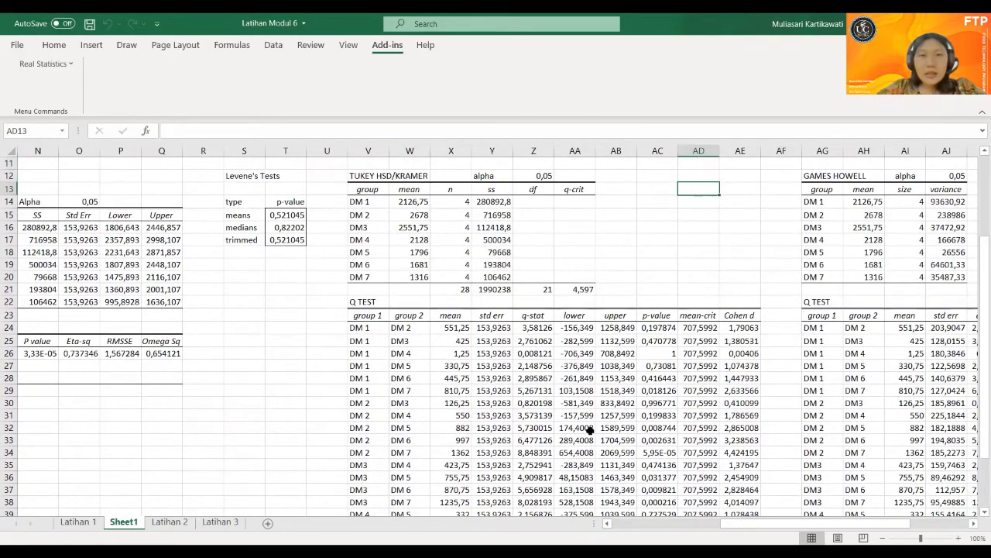
- Examine the p-value column of the Tukey Q TEST table for the compared DM pairs
{"action": "key", "text": "Left"}
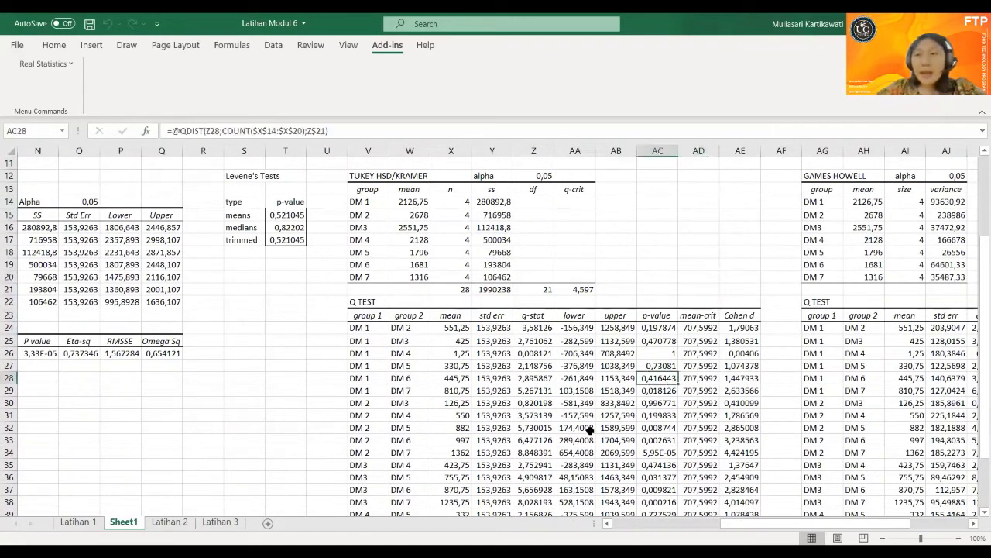
{"action": "key", "text": "Right"}
{"action": "key", "text": "Right"}
{"action": "key", "text": "Right"}
{"action": "key", "text": "Left"}
{"action": "key", "text": "Left"}
{"action": "key", "text": "Left"}
{"action": "key", "text": "Right"}
{"action": "key", "text": "Left"}
{"action": "key", "text": "Left"}
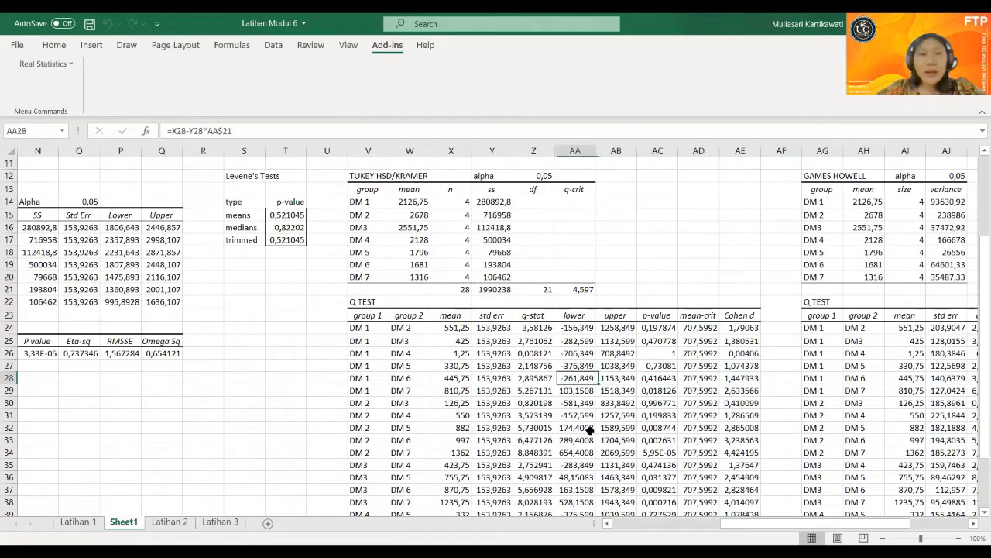
{"action": "key", "text": "Left"}
{"action": "key", "text": "Right"}
{"action": "key", "text": "Right"}
{"action": "key", "text": "Down"}
{"action": "key", "text": "Down"}
{"action": "key", "text": "Down"}
{"action": "key", "text": "Down"}
{"action": "key", "text": "Down"}
{"action": "key", "text": "Down"}
{"action": "key", "text": "Down"}
{"action": "key", "text": "Down"}
{"action": "key", "text": "Down"}
{"action": "key", "text": "Down"}
{"action": "key", "text": "Down"}
{"action": "key", "text": "Down"}
{"action": "key", "text": "Down"}
{"action": "key", "text": "Down"}
{"action": "key", "text": "Down"}
{"action": "key", "text": "Down"}
{"action": "key", "text": "Down"}
{"action": "key", "text": "Down"}
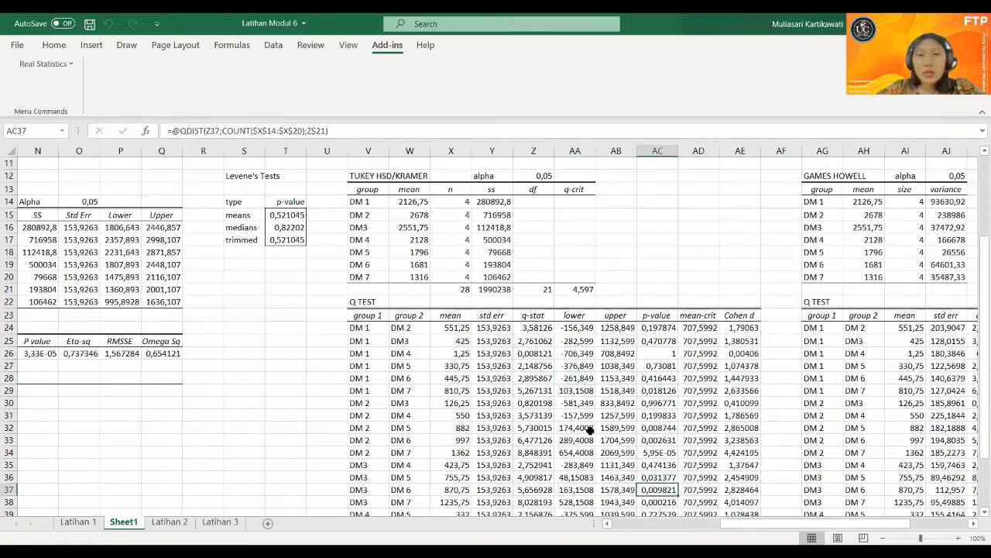
- Scan the Tukey Q TEST comparisons through the last DM pair and return to the p-value of DM 1 versus DM 2
{"action": "key", "text": "Up"}
{"action": "key", "text": "Up"}
{"action": "key", "text": "Up"}
{"action": "key", "text": "Up"}
{"action": "key", "text": "Up"}
{"action": "key", "text": "Up"}
{"action": "key", "text": "Up"}
{"action": "key", "text": "Up"}
{"action": "key", "text": "Up"}
{"action": "key", "text": "Up"}
{"action": "key", "text": "Up"}
{"action": "key", "text": "Up"}
{"action": "key", "text": "Up"}
{"action": "key", "text": "Up"}
{"action": "key", "text": "Up"}
{"action": "key", "text": "Up"}
{"action": "key", "text": "Up"}
{"action": "key", "text": "Up"}
{"action": "key", "text": "Up"}
{"action": "key", "text": "Up"}
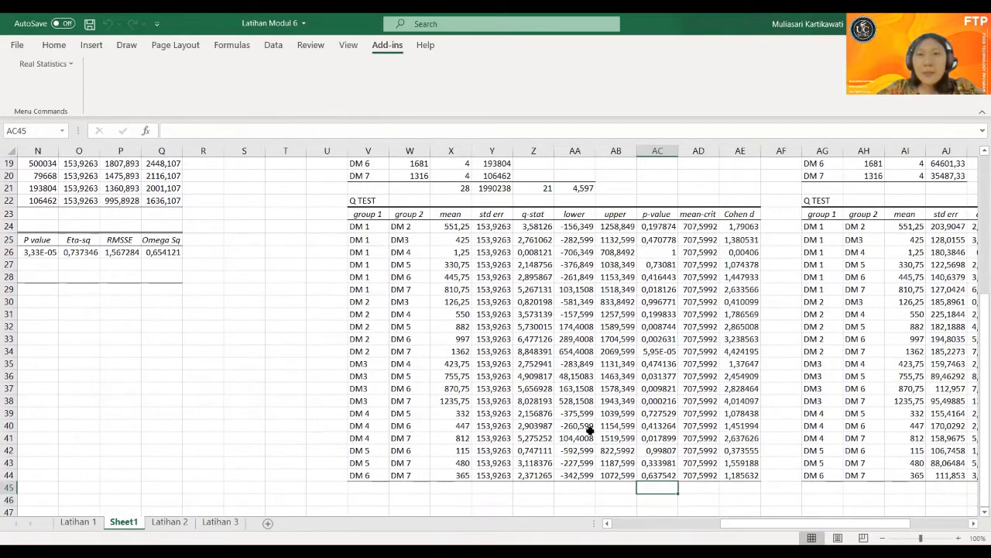
{"action": "key", "text": "Down"}
{"action": "key", "text": "Down"}
{"action": "key", "text": "Down"}
{"action": "key", "text": "Down"}
{"action": "key", "text": "Down"}
{"action": "key", "text": "Down"}
{"action": "key", "text": "Down"}
{"action": "key", "text": "Down"}
{"action": "key", "text": "Down"}
{"action": "key", "text": "Down"}
{"action": "key", "text": "Down"}
{"action": "key", "text": "Down"}
{"action": "key", "text": "Down"}
{"action": "key", "text": "Down"}
{"action": "key", "text": "Down"}
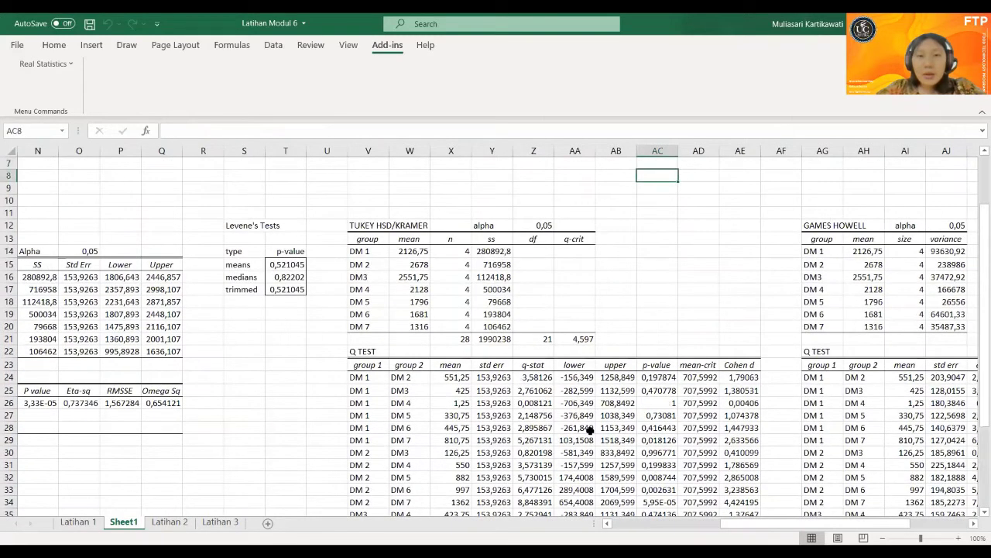
{"action": "key", "text": "Down"}
{"action": "key", "text": "Down"}
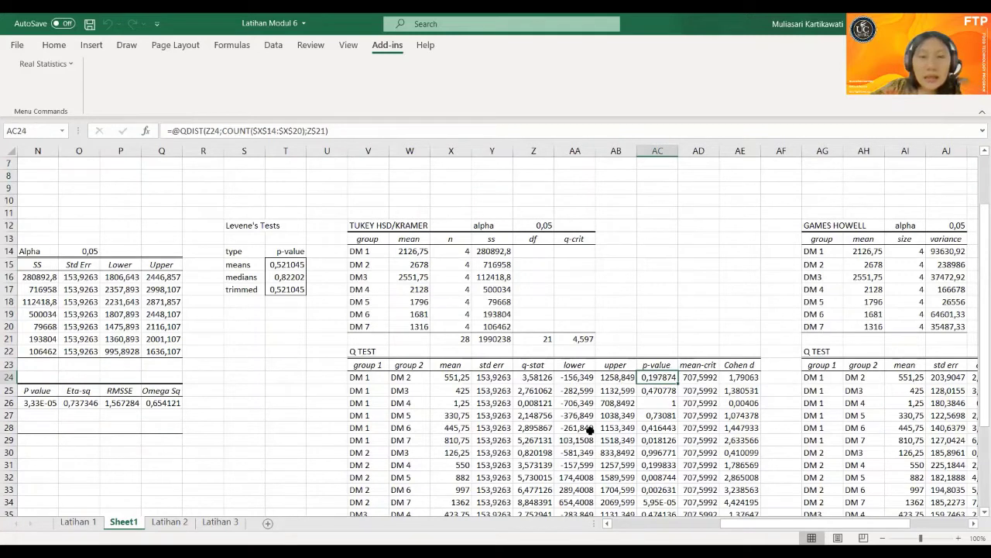
- Compare the group means in the TUKEY HSD/KRAMER table, focusing on DM 1 to DM 4, to find the highest one
{"action": "key", "text": "Left"}
{"action": "key", "text": "Left"}
{"action": "key", "text": "Left"}
{"action": "key", "text": "Up"}
{"action": "key", "text": "Up"}
{"action": "key", "text": "Up"}
{"action": "key", "text": "Up"}
{"action": "key", "text": "Up"}
{"action": "key", "text": "Up"}
{"action": "key", "text": "Left"}
{"action": "key", "text": "Left"}
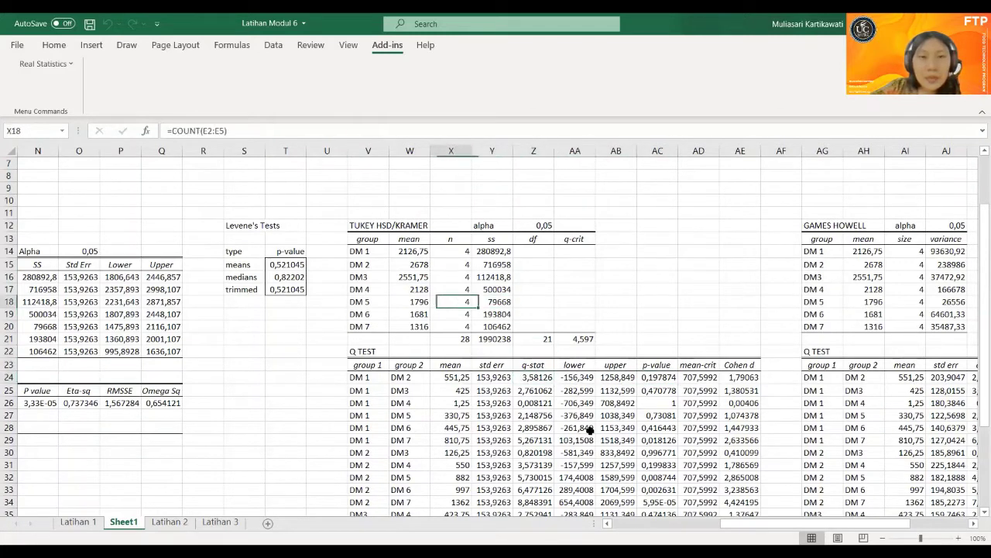
{"action": "key", "text": "Left"}
{"action": "key", "text": "Up"}
{"action": "key", "text": "Up"}
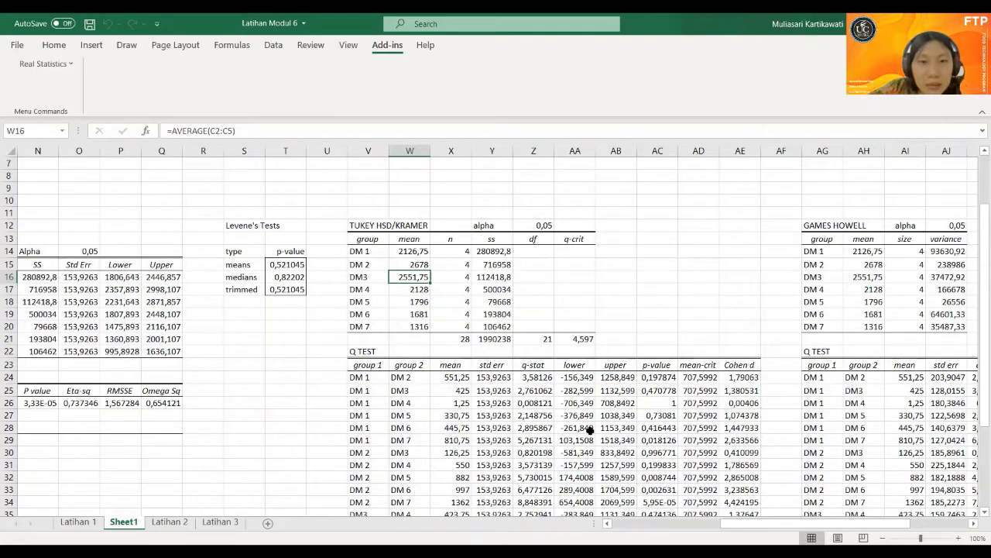
{"action": "key", "text": "Up"}
{"action": "key", "text": "Up"}
{"action": "key", "text": "Down"}
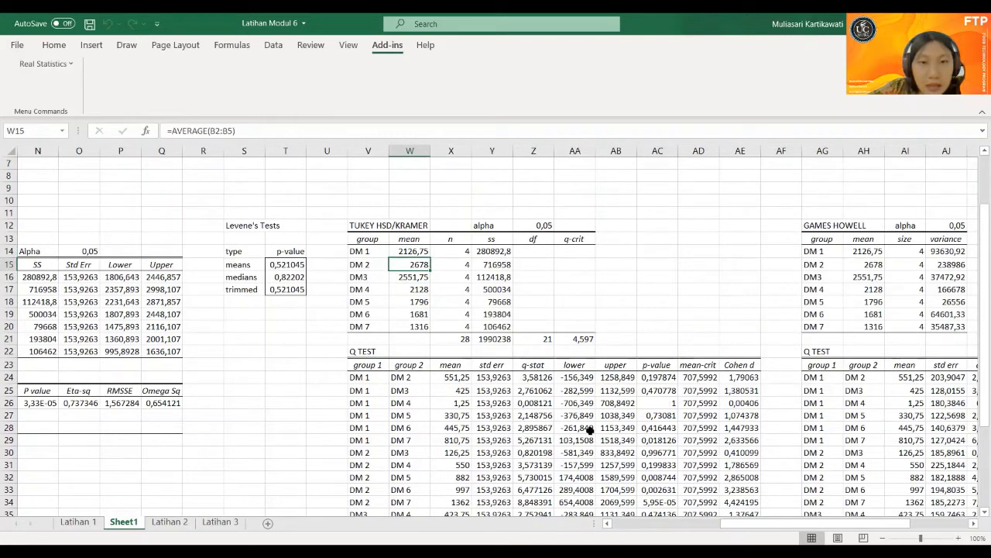
{"action": "key", "text": "Down"}
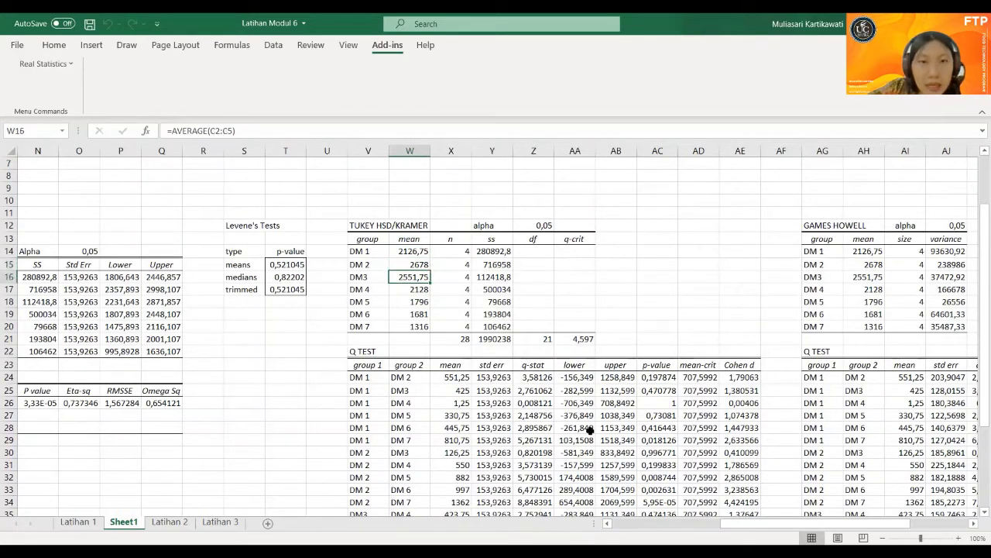
{"action": "key", "text": "Down"}
{"action": "key", "text": "Up"}
{"action": "key", "text": "Up"}
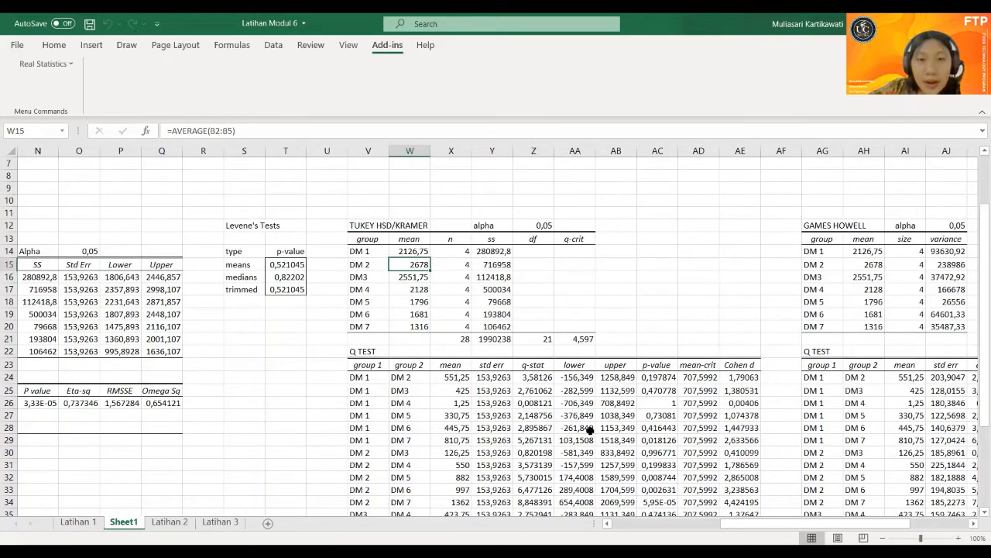
- Enter the significance letter a in cell AC15, in the DM 2 row beside the TUKEY HSD/KRAMER table
{"action": "key", "text": "Right"}
{"action": "key", "text": "Right"}
{"action": "key", "text": "Right"}
{"action": "key", "text": "Right"}
{"action": "key", "text": "Right"}
{"action": "key", "text": "Right"}
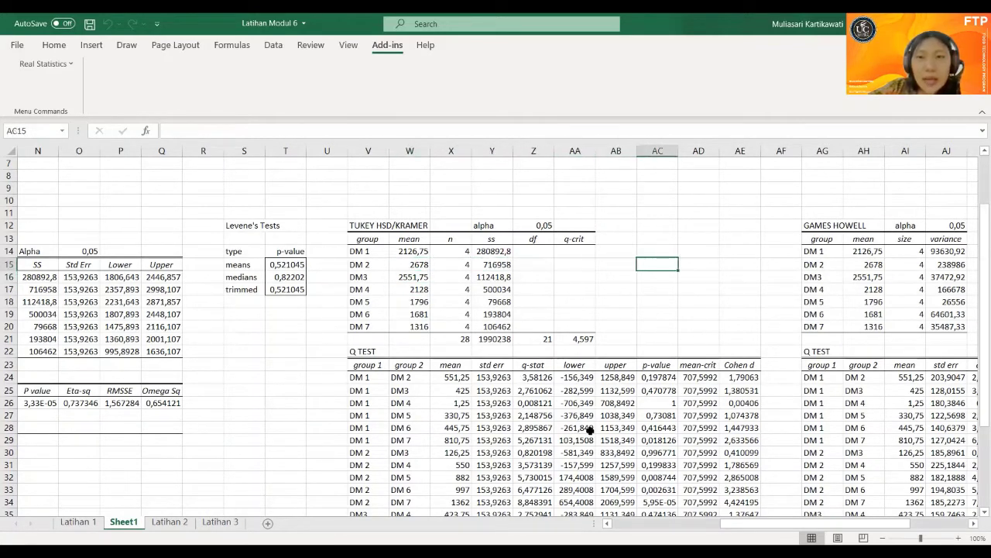
{"action": "type", "text": "a"}
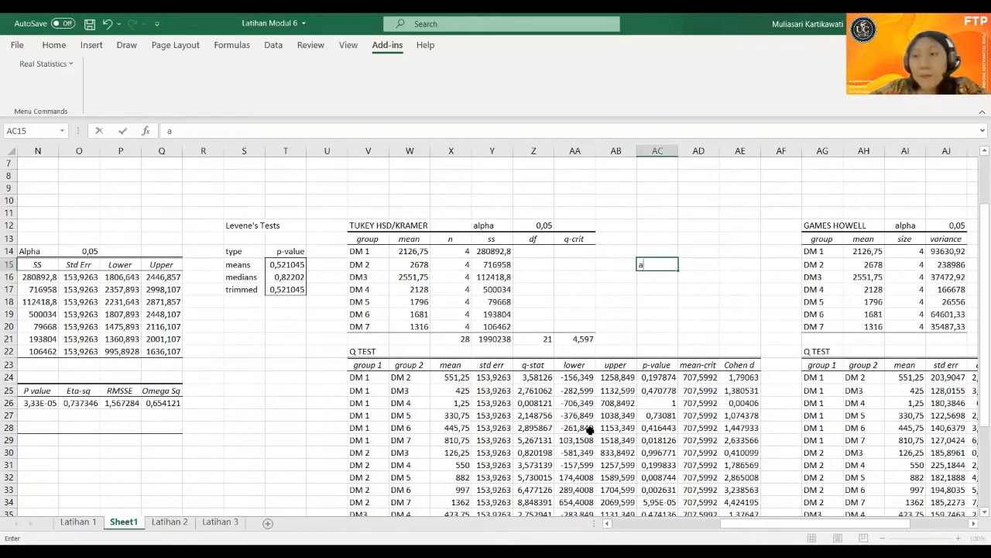
{"action": "key", "text": "Return"}
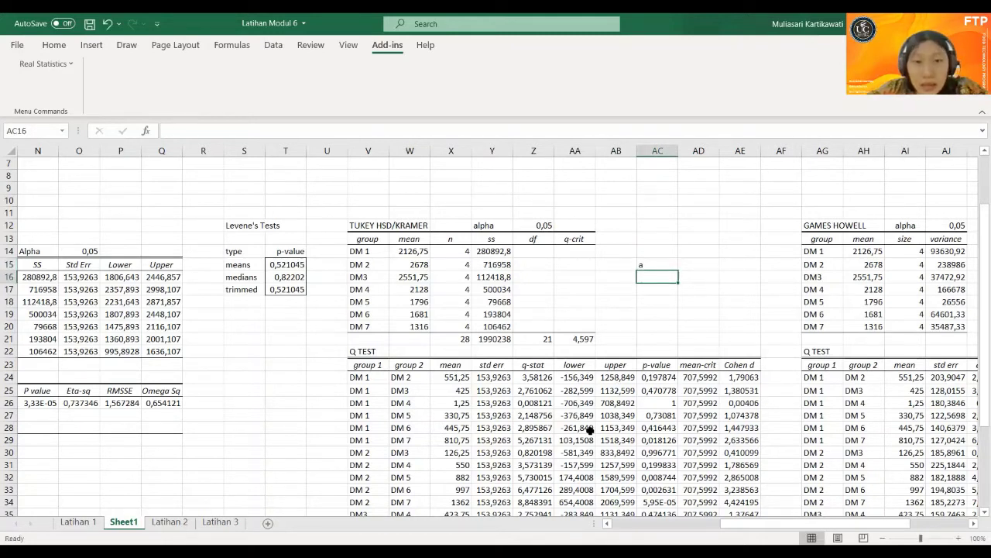
{"action": "key", "text": "Up"}
{"action": "key", "text": "Down"}
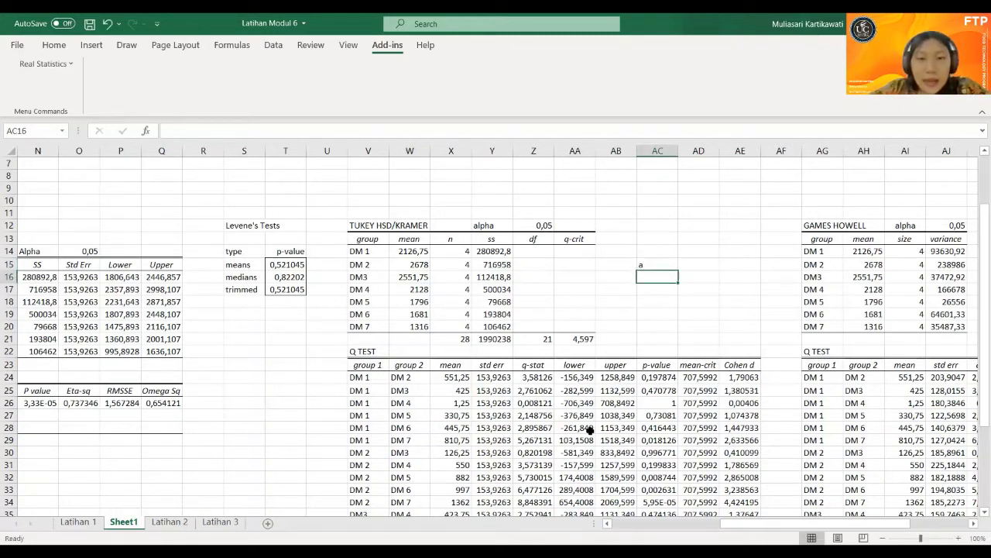
- Review the Q TEST results from the DM 2 comparisons through the end of the table and back up to the group means
{"action": "key", "text": "Down"}
{"action": "key", "text": "Down"}
{"action": "key", "text": "Down"}
{"action": "key", "text": "Down"}
{"action": "key", "text": "Down"}
{"action": "key", "text": "Down"}
{"action": "key", "text": "Down"}
{"action": "key", "text": "Down"}
{"action": "key", "text": "Down"}
{"action": "key", "text": "Down"}
{"action": "key", "text": "Down"}
{"action": "key", "text": "Down"}
{"action": "key", "text": "Down"}
{"action": "key", "text": "Down"}
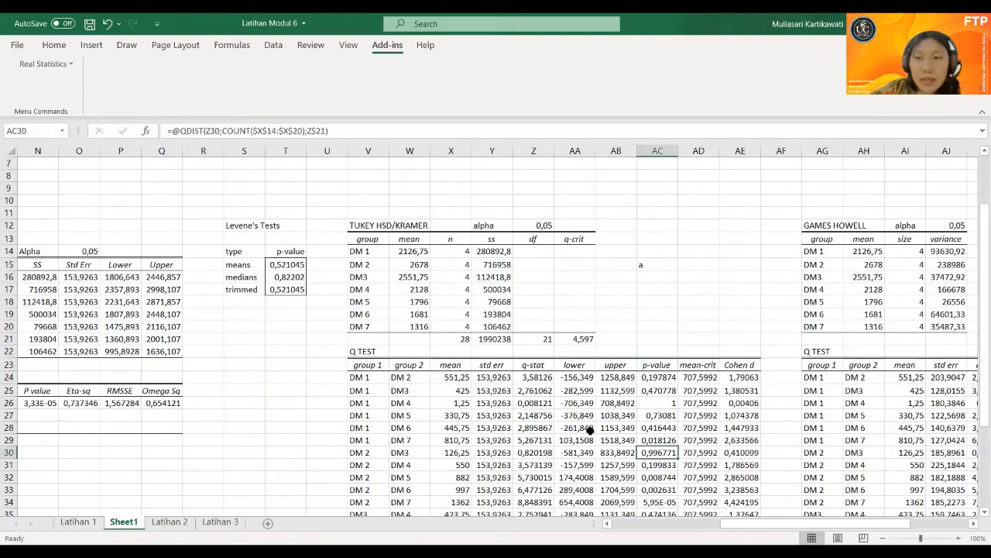
{"action": "key", "text": "Down"}
{"action": "key", "text": "Down"}
{"action": "key", "text": "Right"}
{"action": "key", "text": "Down"}
{"action": "key", "text": "Down"}
{"action": "key", "text": "Right"}
{"action": "key", "text": "Right"}
{"action": "key", "text": "Down"}
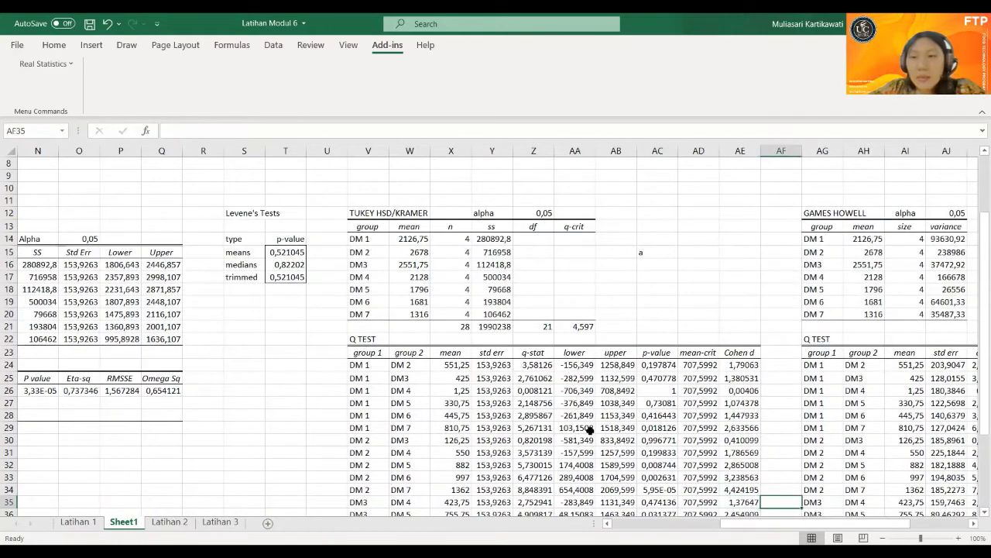
{"action": "key", "text": "Down"}
{"action": "key", "text": "Down"}
{"action": "key", "text": "Down"}
{"action": "key", "text": "Down"}
{"action": "key", "text": "Down"}
{"action": "key", "text": "Down"}
{"action": "key", "text": "Down"}
{"action": "key", "text": "Down"}
{"action": "key", "text": "Down"}
{"action": "key", "text": "Down"}
{"action": "key", "text": "Down"}
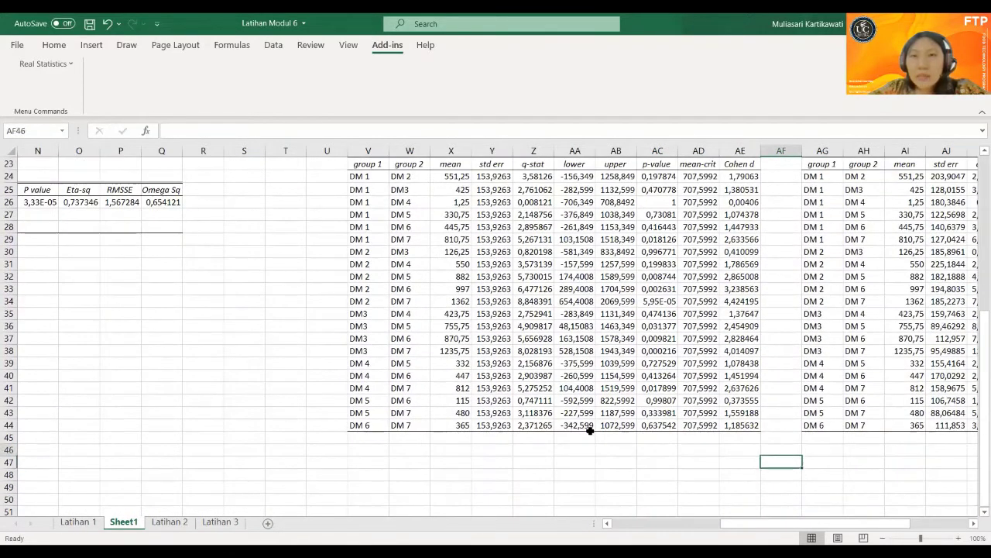
{"action": "key", "text": "Up"}
{"action": "key", "text": "Up"}
{"action": "key", "text": "Up"}
{"action": "key", "text": "Up"}
{"action": "key", "text": "Up"}
{"action": "key", "text": "Up"}
{"action": "key", "text": "Up"}
{"action": "key", "text": "Up"}
{"action": "key", "text": "Up"}
{"action": "key", "text": "Up"}
{"action": "key", "text": "Up"}
{"action": "key", "text": "Up"}
{"action": "key", "text": "Up"}
{"action": "key", "text": "Up"}
{"action": "key", "text": "Up"}
{"action": "key", "text": "Up"}
{"action": "key", "text": "Up"}
{"action": "key", "text": "Up"}
{"action": "key", "text": "Up"}
{"action": "key", "text": "Up"}
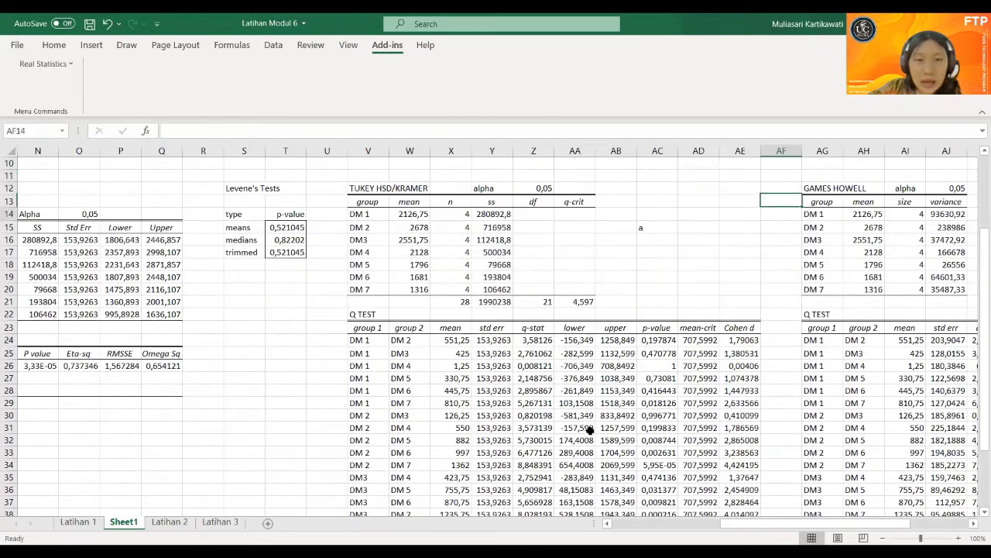
- Check the p-value of the DM 2 versus DM3 comparison in the Tukey Q TEST table
{"action": "key", "text": "Down"}
{"action": "key", "text": "Down"}
{"action": "key", "text": "Down"}
{"action": "key", "text": "Down"}
{"action": "key", "text": "Down"}
{"action": "key", "text": "Down"}
{"action": "key", "text": "Down"}
{"action": "key", "text": "Down"}
{"action": "key", "text": "Down"}
{"action": "key", "text": "Down"}
{"action": "key", "text": "Down"}
{"action": "key", "text": "Down"}
{"action": "key", "text": "Down"}
{"action": "key", "text": "Down"}
{"action": "key", "text": "Down"}
{"action": "key", "text": "Left"}
{"action": "key", "text": "Left"}
{"action": "key", "text": "Left"}
{"action": "key", "text": "Left"}
{"action": "key", "text": "Left"}
{"action": "key", "text": "Down"}
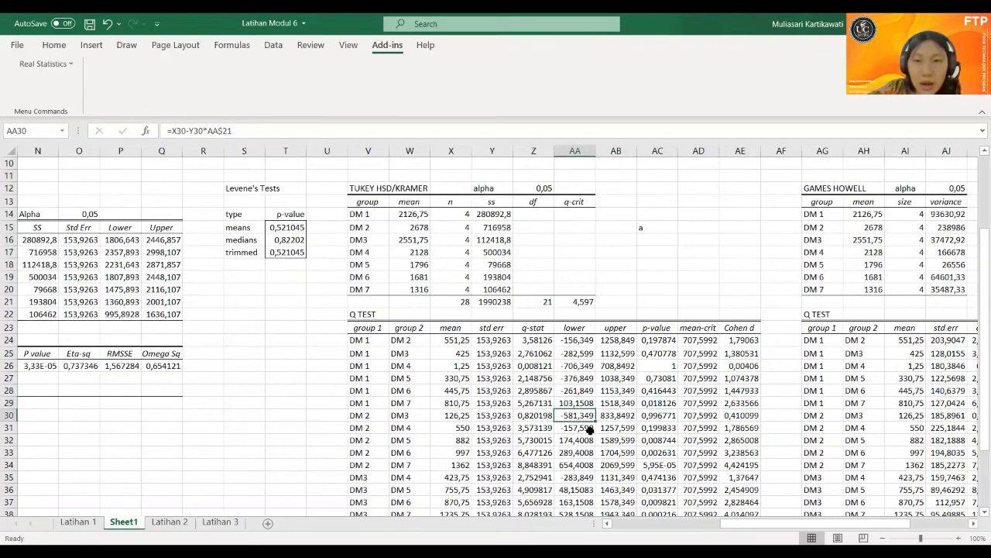
{"action": "key", "text": "Right"}
{"action": "key", "text": "Right"}
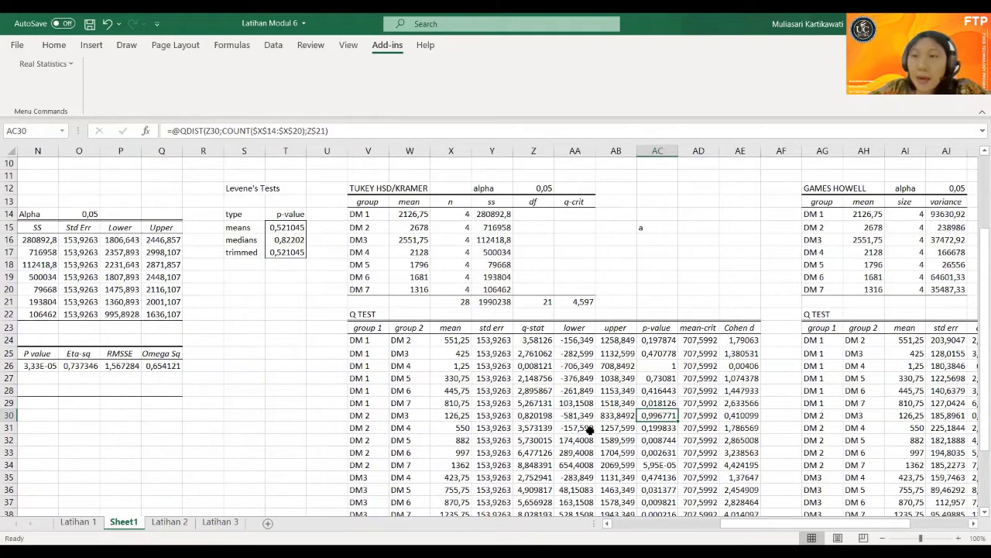
- Enter the significance letter a in cell AC16, in the DM3 row beneath the DM 2 letter
{"action": "left_click", "coordinate": [646, 239]}
{"action": "type", "text": "a"}
{"action": "key", "text": "Return"}
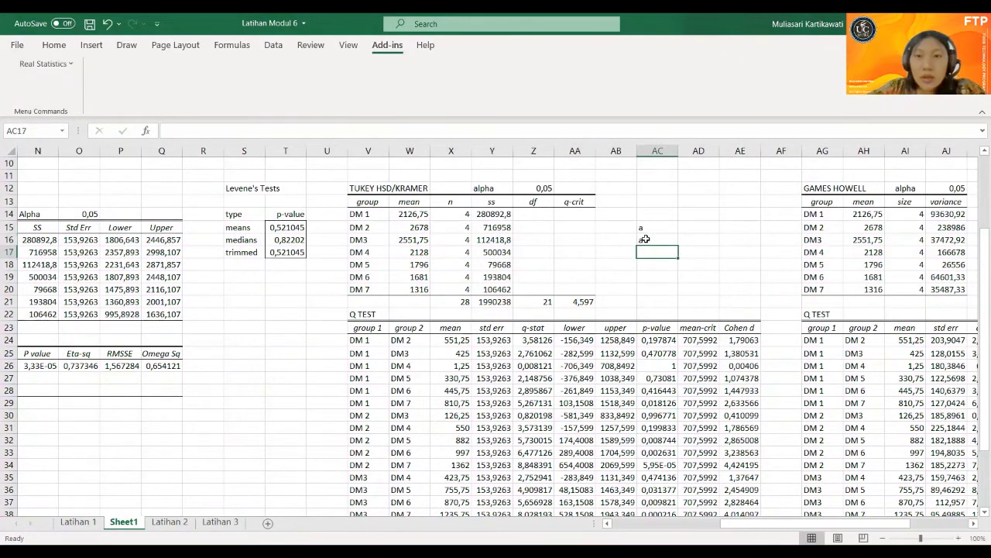
- Go through the Q TEST p-value column from the DM 1 comparisons to the first DM 2 comparison
{"action": "key", "text": "Down"}
{"action": "key", "text": "Down"}
{"action": "key", "text": "Down"}
{"action": "key", "text": "Down"}
{"action": "key", "text": "Down"}
{"action": "key", "text": "Down"}
{"action": "key", "text": "Down"}
{"action": "key", "text": "Down"}
{"action": "key", "text": "Down"}
{"action": "key", "text": "Down"}
{"action": "key", "text": "Down"}
{"action": "key", "text": "Down"}
{"action": "key", "text": "Down"}
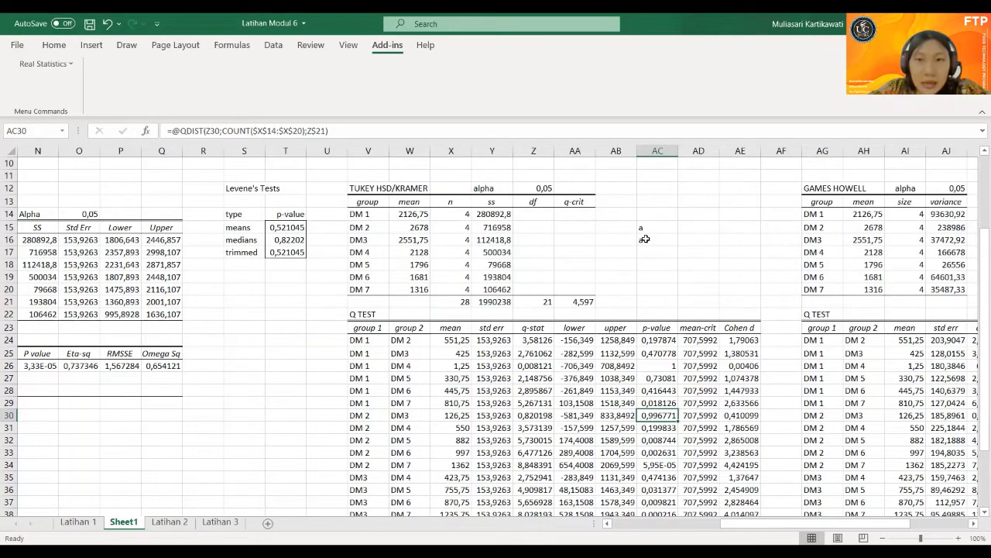
- Check the Q TEST row comparing DM 2 with DM 4, from the group labels to the p-value
{"action": "key", "text": "Down"}
{"action": "key", "text": "Down"}
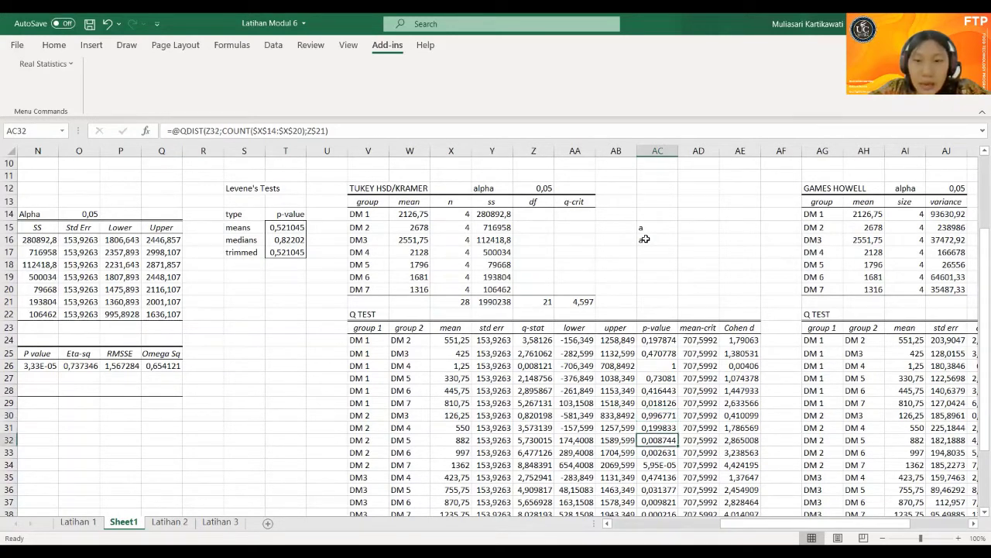
{"action": "key", "text": "Up"}
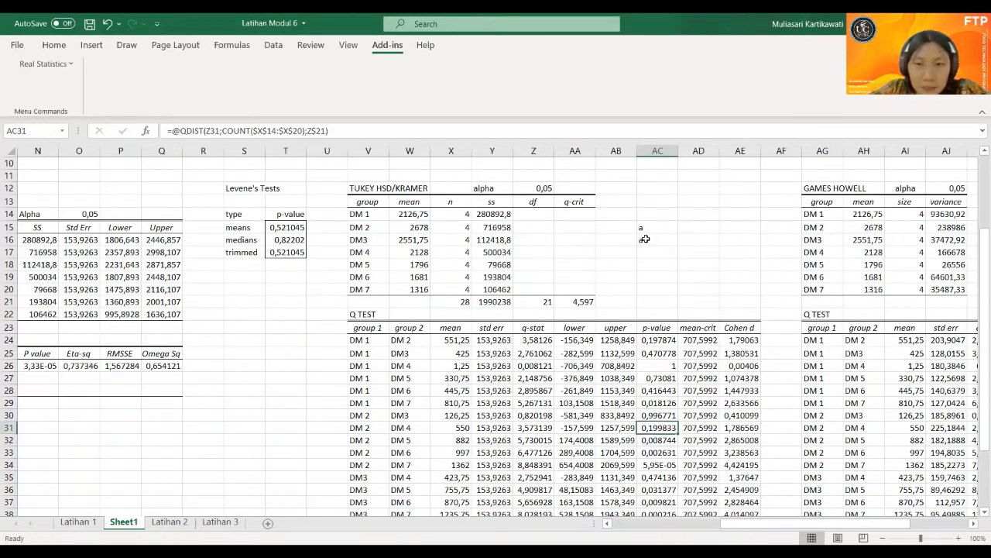
{"action": "key", "text": "Left"}
{"action": "key", "text": "Left"}
{"action": "key", "text": "Left"}
{"action": "key", "text": "Left"}
{"action": "key", "text": "Left"}
{"action": "key", "text": "Left"}
{"action": "key", "text": "Left"}
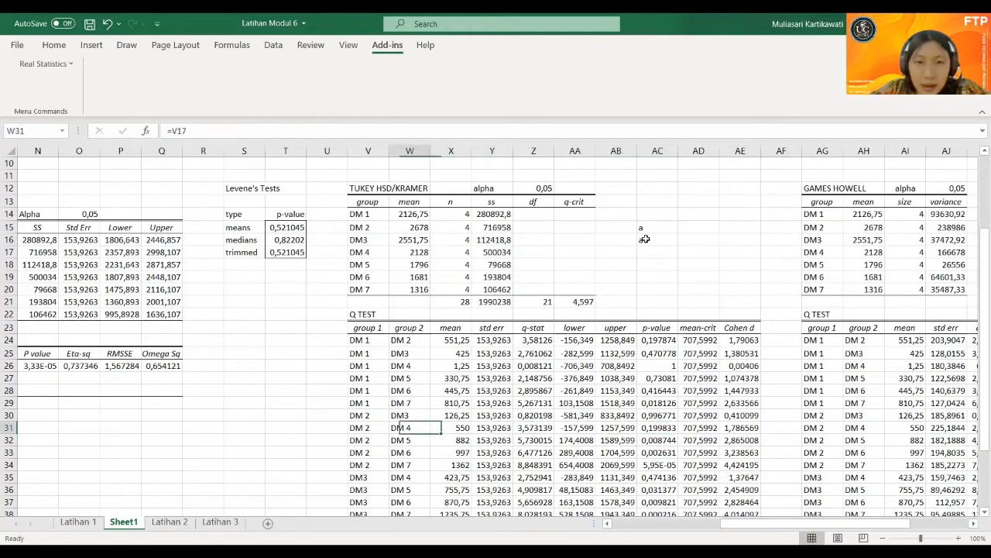
{"action": "key", "text": "Right"}
{"action": "key", "text": "Right"}
{"action": "key", "text": "Right"}
{"action": "key", "text": "Right"}
{"action": "key", "text": "Right"}
{"action": "key", "text": "Right"}
{"action": "key", "text": "Right"}
{"action": "key", "text": "Right"}
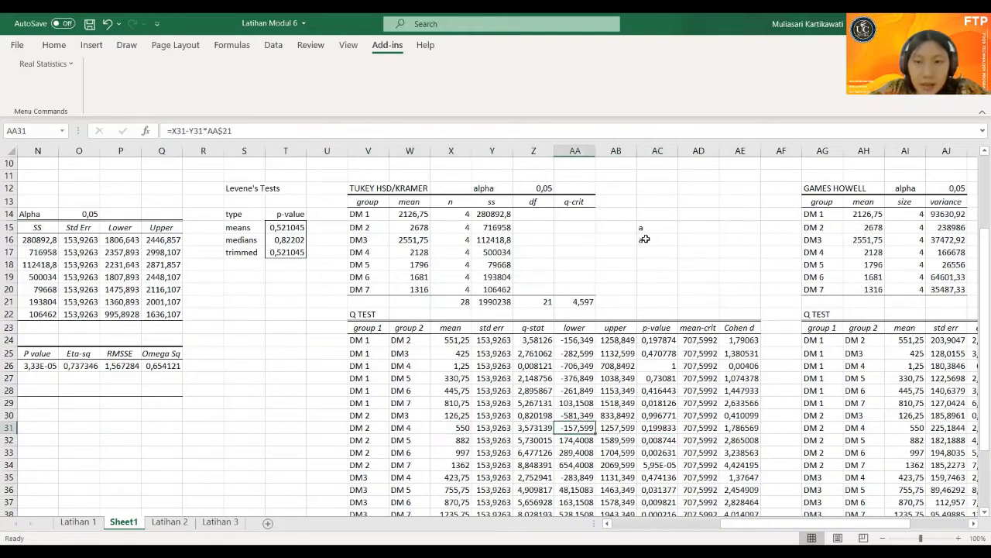
{"action": "key", "text": "Left"}
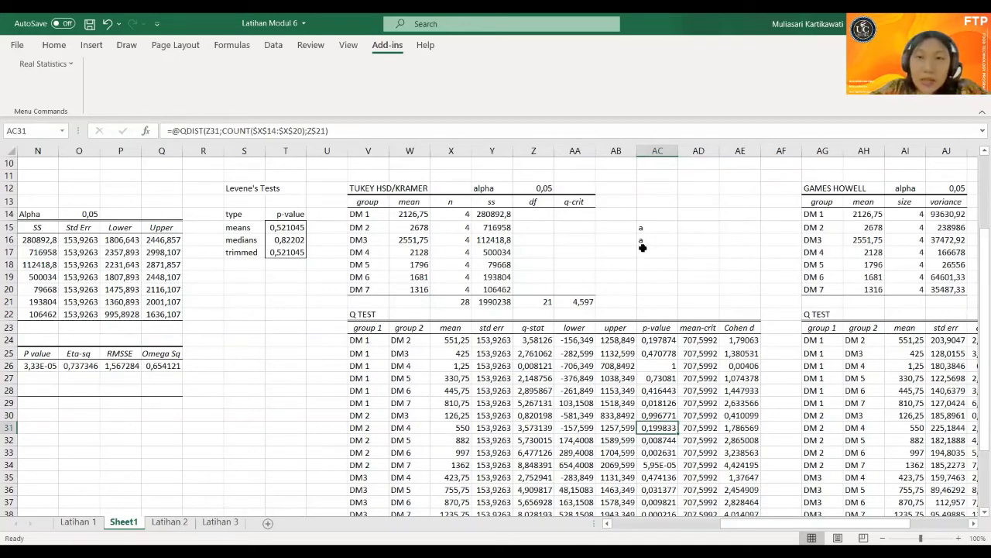
- Enter the significance letter a in cell AC17, in the DM 4 row of the group means table
{"action": "left_click", "coordinate": [648, 251]}
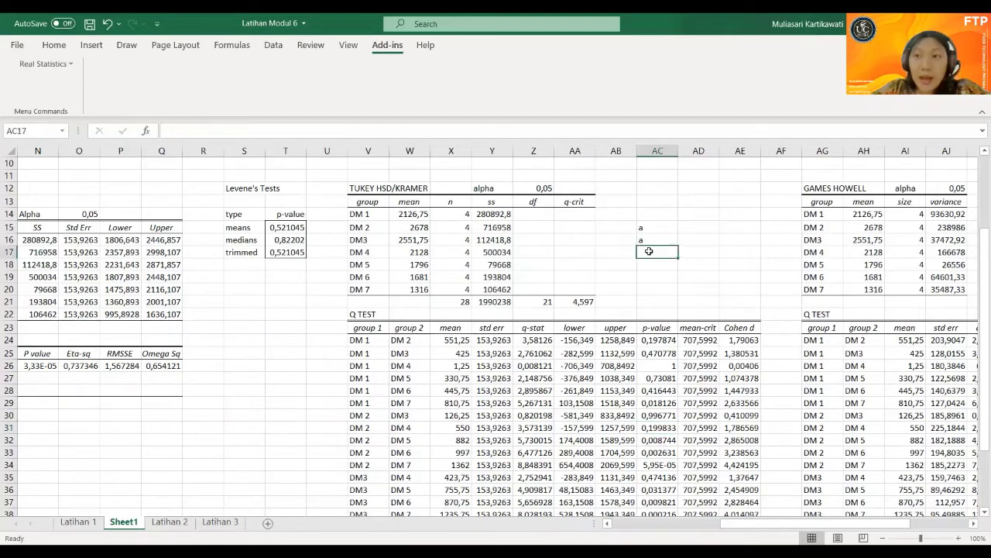
{"action": "type", "text": "a"}
{"action": "key", "text": "Return"}
{"action": "key", "text": "Return"}
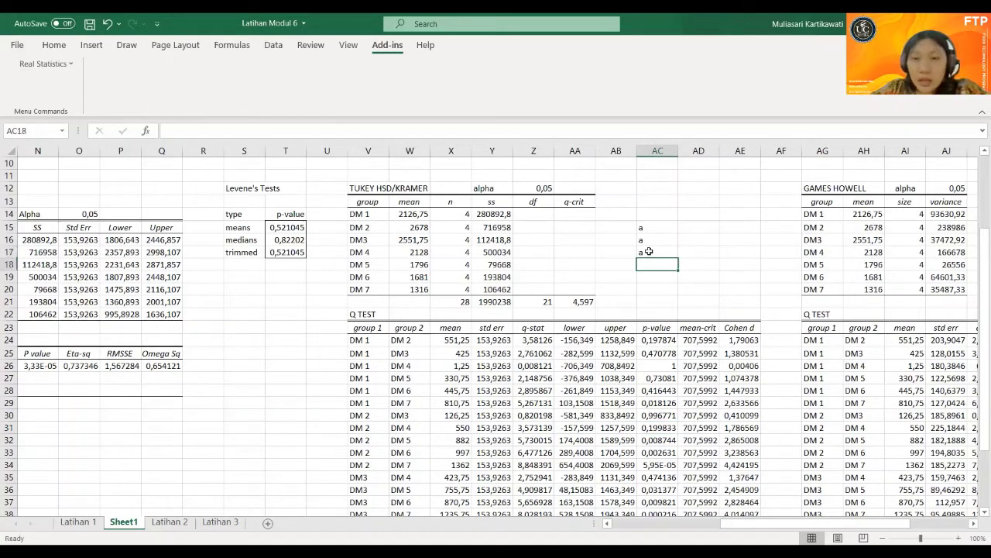
{"action": "key", "text": "Up"}
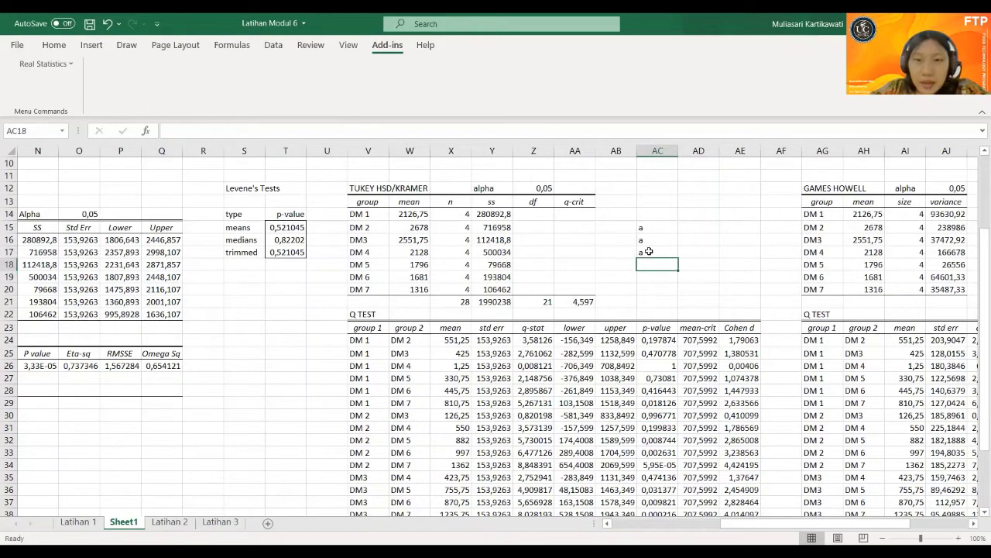
- Check the p-value of the DM 2 versus DM 5 comparison in the Tukey Q TEST table
{"action": "left_click", "coordinate": [676, 442]}
{"action": "left_click", "coordinate": [416, 426]}
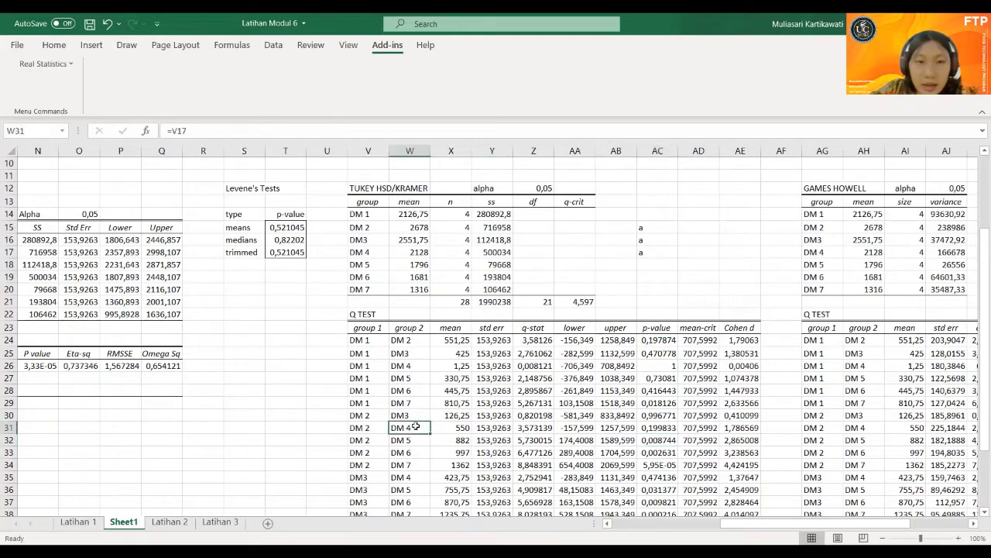
{"action": "key", "text": "Left"}
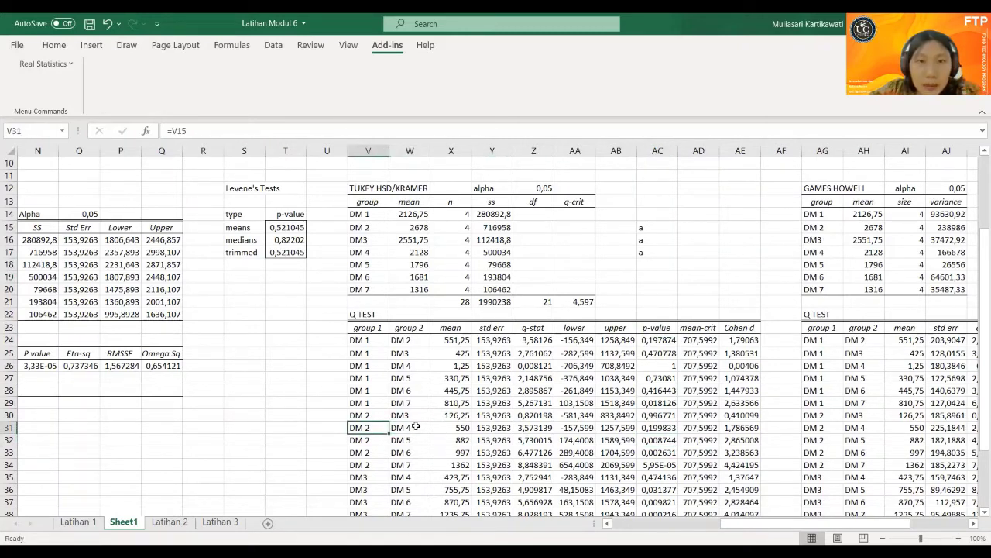
{"action": "key", "text": "Down"}
{"action": "key", "text": "Right"}
{"action": "key", "text": "Right"}
{"action": "key", "text": "Right"}
{"action": "key", "text": "Right"}
{"action": "key", "text": "Right"}
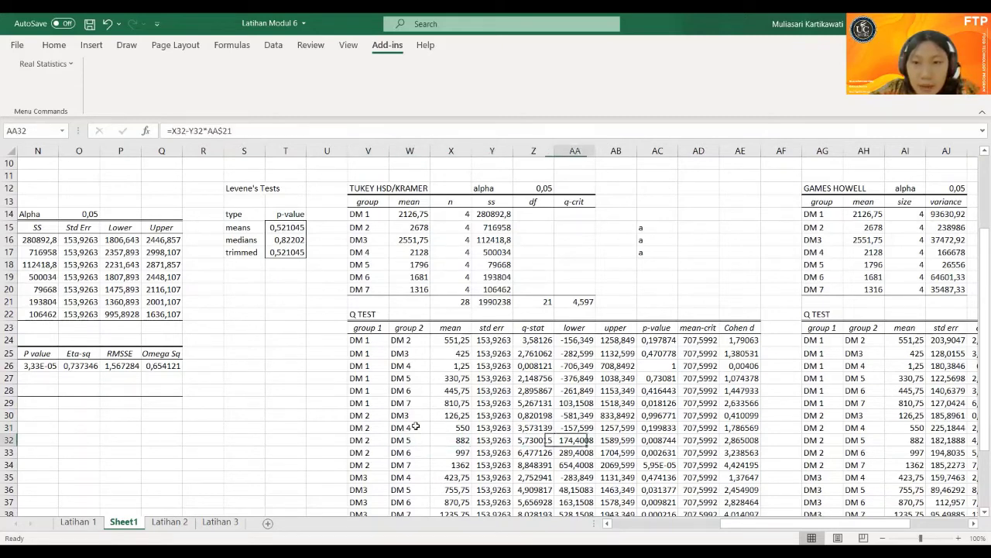
{"action": "key", "text": "Right"}
{"action": "key", "text": "Right"}
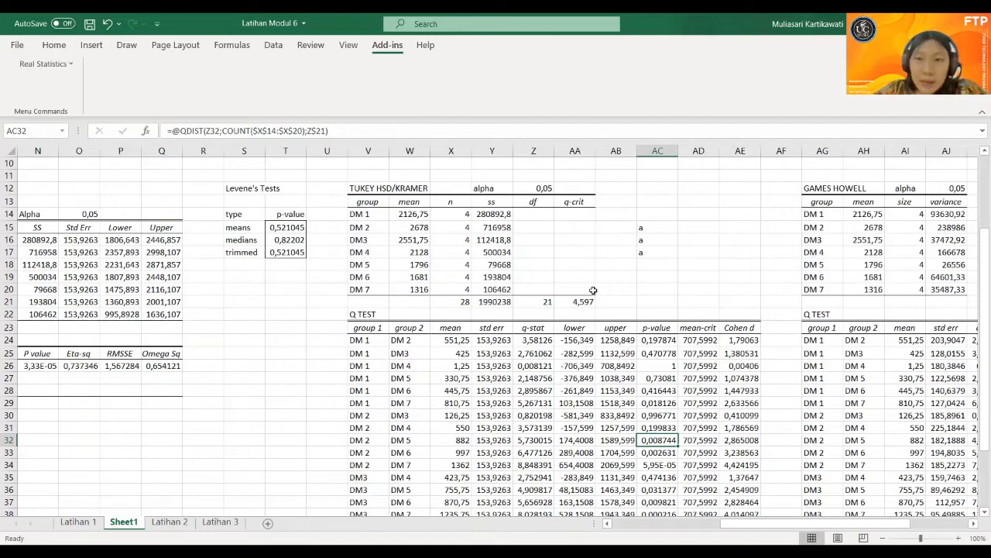
- Enter the significance letter b in cell AC18, in the DM 5 row of the group means table
{"action": "left_click", "coordinate": [643, 267]}
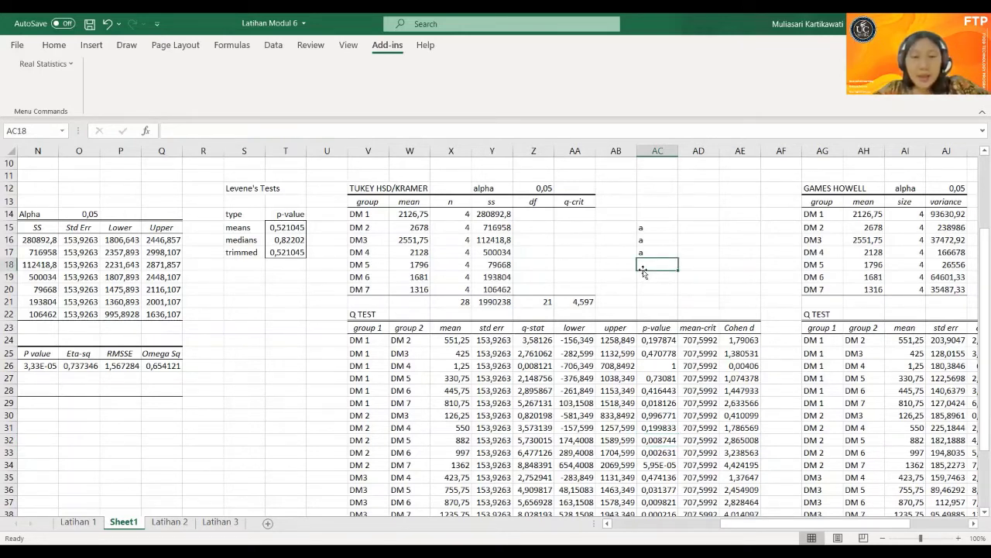
{"action": "type", "text": "b"}
{"action": "key", "text": "Left"}
- Go over the Tukey group means from DM 2 to DM 5
{"action": "key", "text": "Left"}
{"action": "key", "text": "Left"}
{"action": "key", "text": "Left"}
{"action": "key", "text": "Left"}
{"action": "key", "text": "Left"}
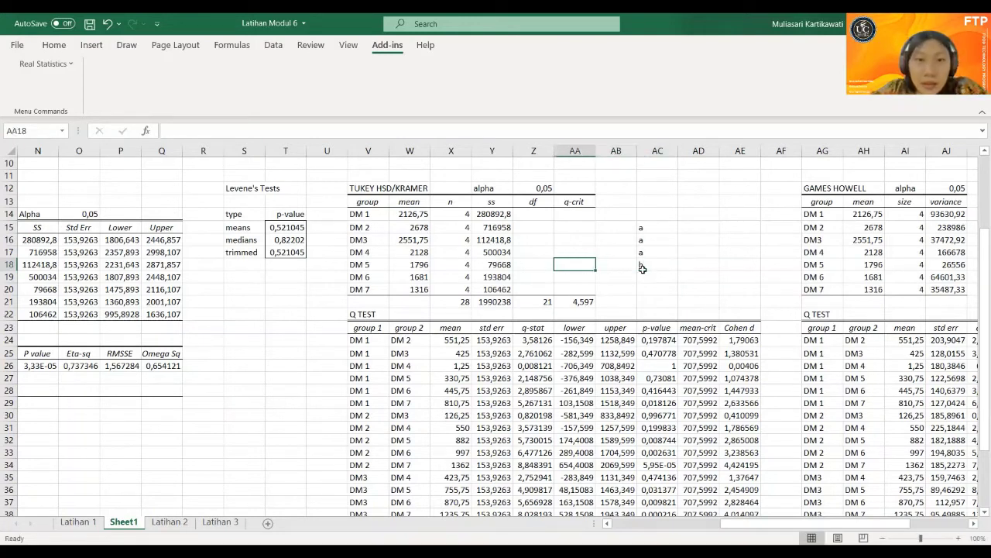
{"action": "key", "text": "Up"}
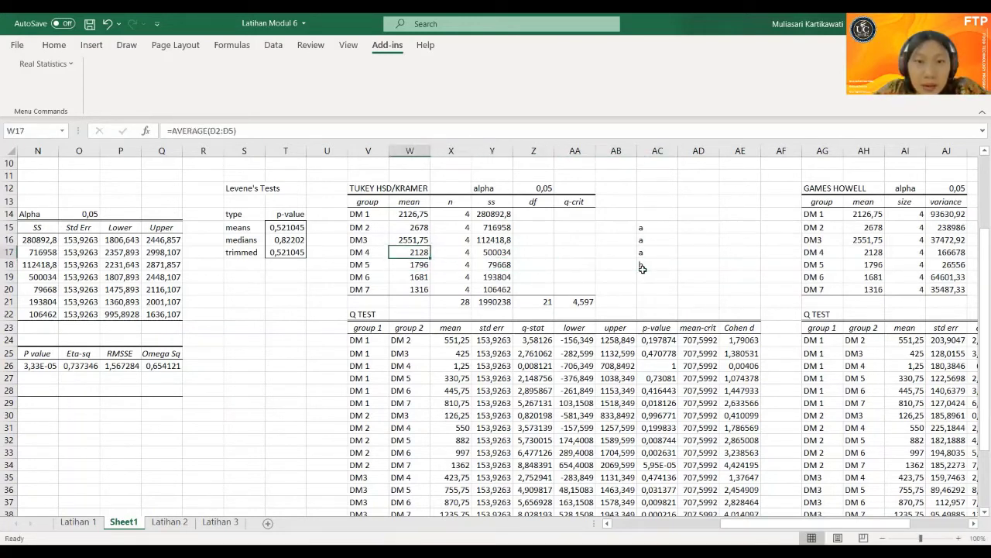
{"action": "key", "text": "Up"}
{"action": "key", "text": "Up"}
{"action": "key", "text": "Down"}
{"action": "key", "text": "Down"}
{"action": "key", "text": "Down"}
{"action": "key", "text": "Down"}
{"action": "key", "text": "Down"}
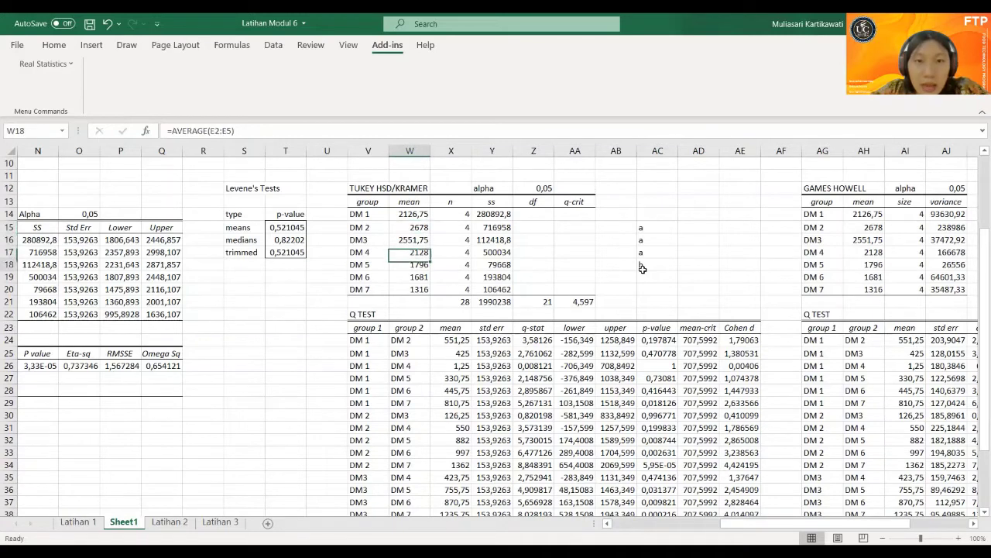
- Check the p-value of the DM 1 versus DM 2 comparison in the Q TEST table
{"action": "key", "text": "Down"}
{"action": "key", "text": "Down"}
{"action": "key", "text": "Down"}
{"action": "key", "text": "Down"}
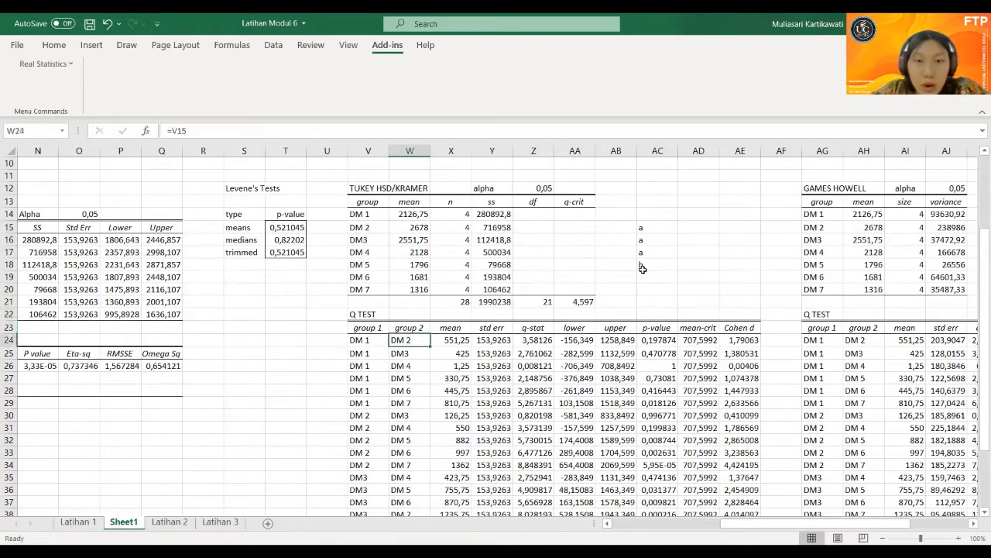
{"action": "key", "text": "Right"}
{"action": "key", "text": "Right"}
{"action": "key", "text": "Right"}
{"action": "key", "text": "Right"}
{"action": "key", "text": "Right"}
{"action": "key", "text": "Right"}
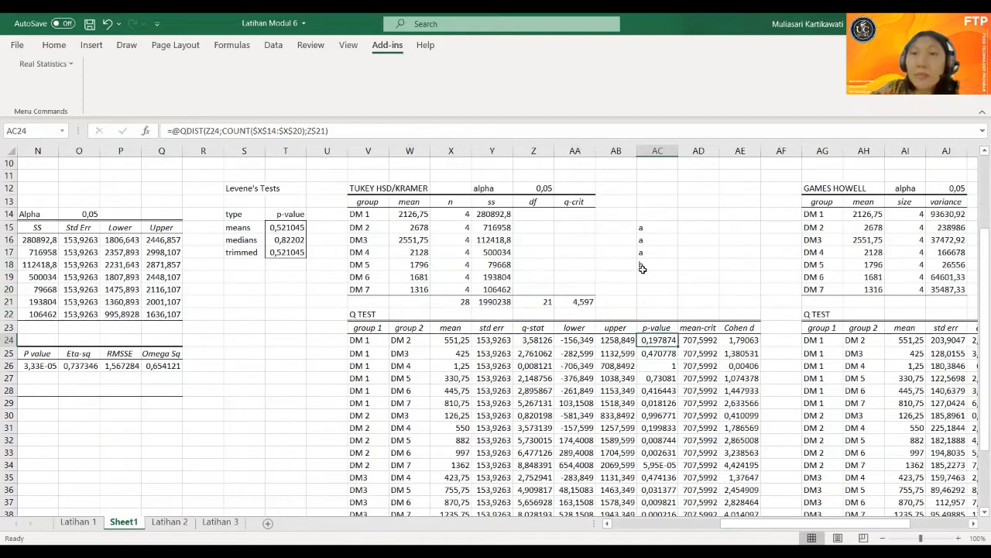
- Enter the significance letter a in cell AC14, in the DM 1 row of the group means table
{"action": "key", "text": "Up"}
{"action": "key", "text": "Up"}
{"action": "key", "text": "Up"}
{"action": "key", "text": "Up"}
{"action": "key", "text": "Up"}
{"action": "key", "text": "Up"}
{"action": "key", "text": "Up"}
{"action": "key", "text": "Up"}
{"action": "key", "text": "Up"}
{"action": "key", "text": "Up"}
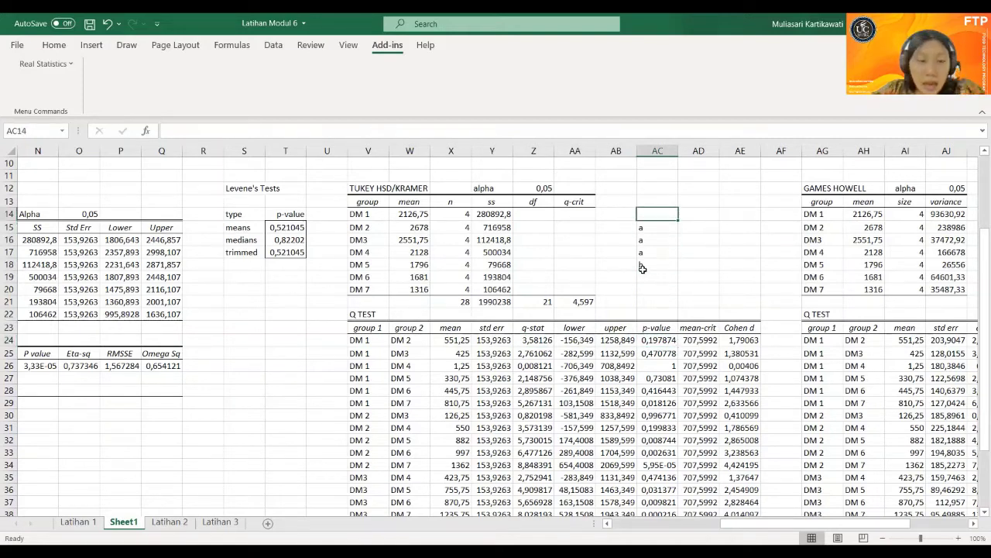
{"action": "type", "text": "a"}
{"action": "key", "text": "Return"}
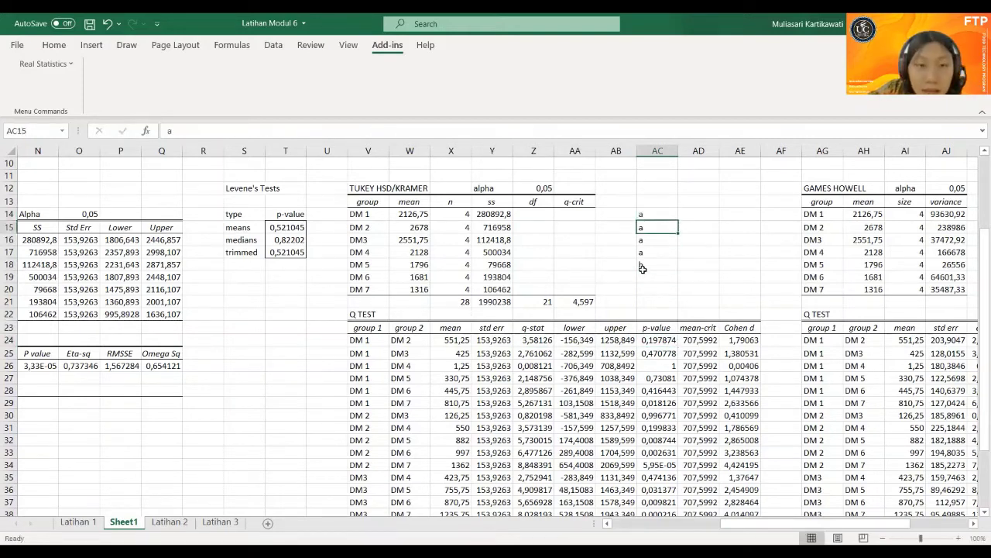
- Review the significance letters of DM 1 to DM 4 and the group means from DM 1 to DM 5
{"action": "key", "text": "Return"}
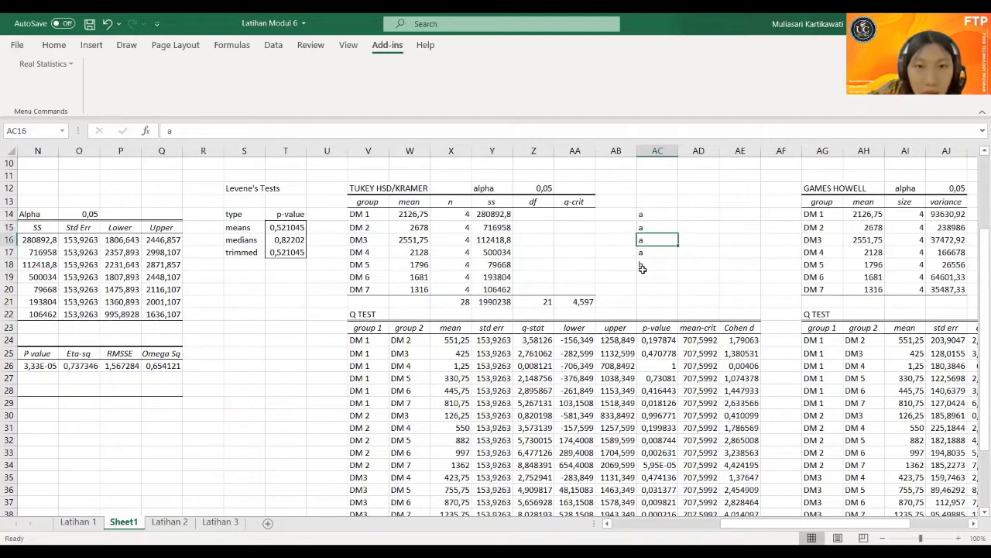
{"action": "key", "text": "Return"}
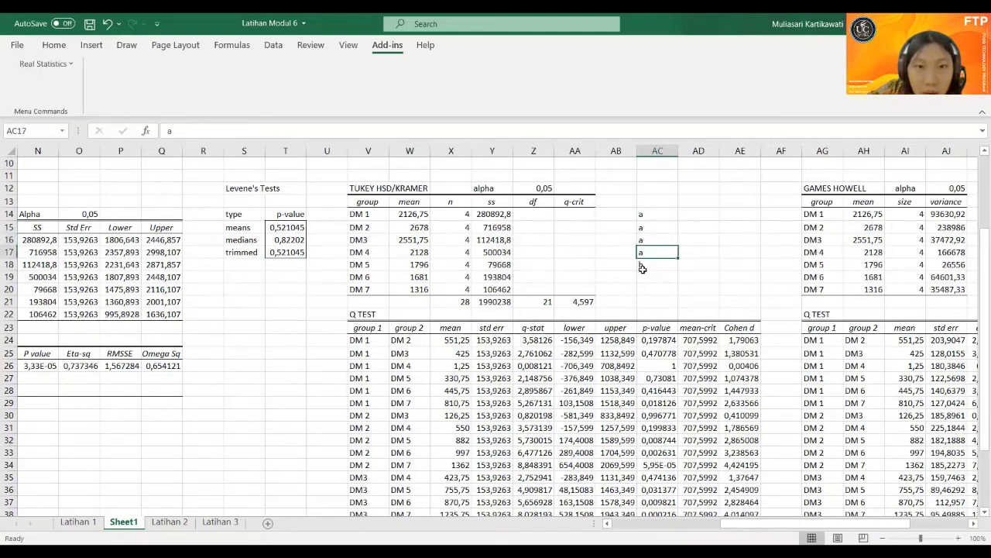
{"action": "key", "text": "Up"}
{"action": "key", "text": "Up"}
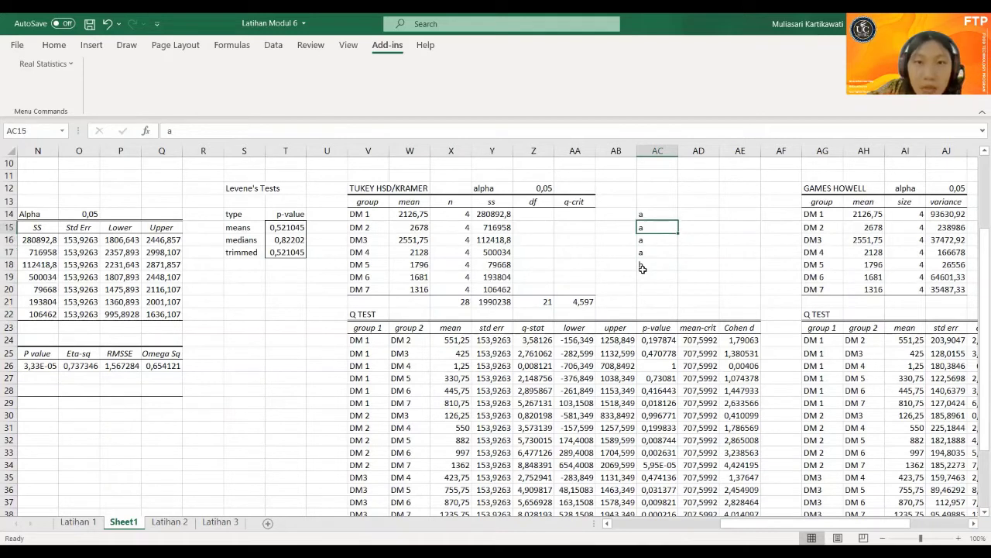
{"action": "key", "text": "Up"}
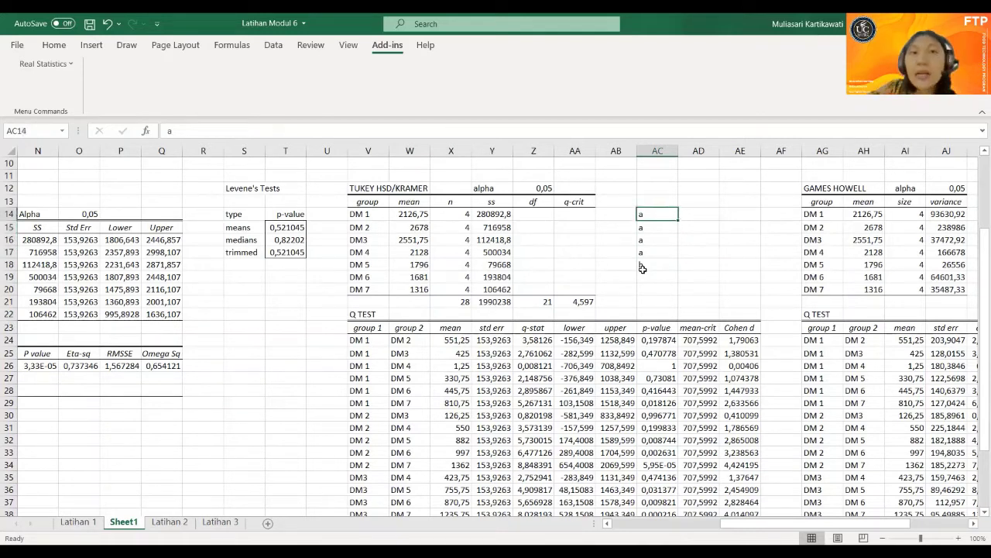
{"action": "key", "text": "Left"}
{"action": "key", "text": "Left"}
{"action": "key", "text": "Left"}
{"action": "key", "text": "Left"}
{"action": "key", "text": "Left"}
{"action": "key", "text": "Left"}
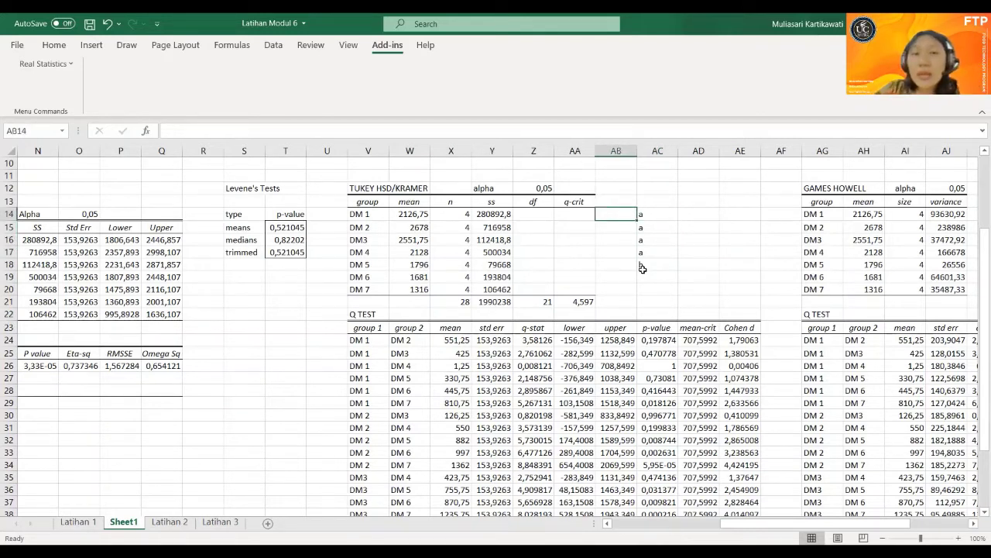
{"action": "key", "text": "Down"}
{"action": "key", "text": "Down"}
{"action": "key", "text": "Down"}
{"action": "key", "text": "Down"}
{"action": "key", "text": "Down"}
{"action": "key", "text": "Down"}
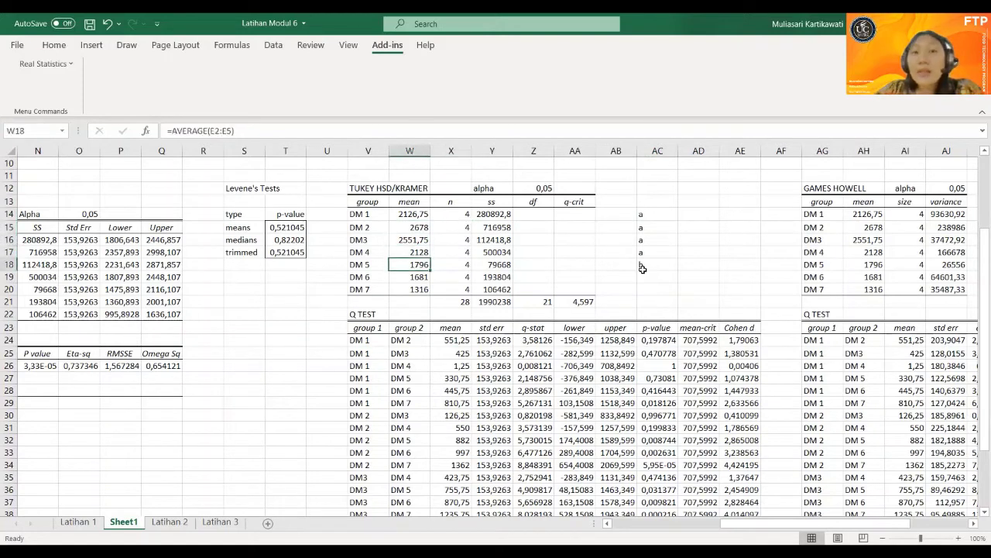
- Compare the DM 5 letter in AC18 with the p-value of the DM 1 versus DM 5 comparison in the Q TEST table
{"action": "key", "text": "Right"}
{"action": "key", "text": "Right"}
{"action": "key", "text": "Right"}
{"action": "key", "text": "Right"}
{"action": "key", "text": "Right"}
{"action": "left_click", "coordinate": [642, 266]}
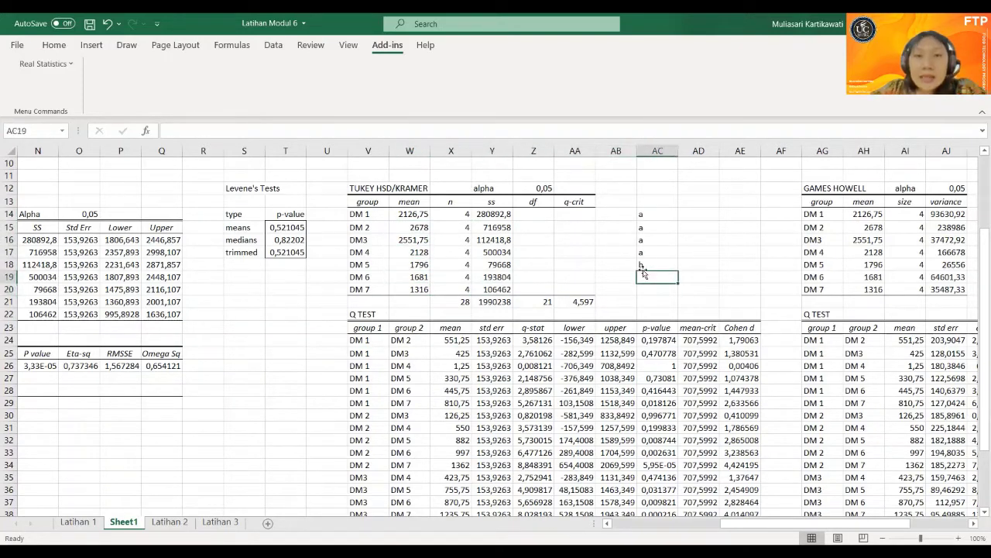
{"action": "type", "text": "b"}
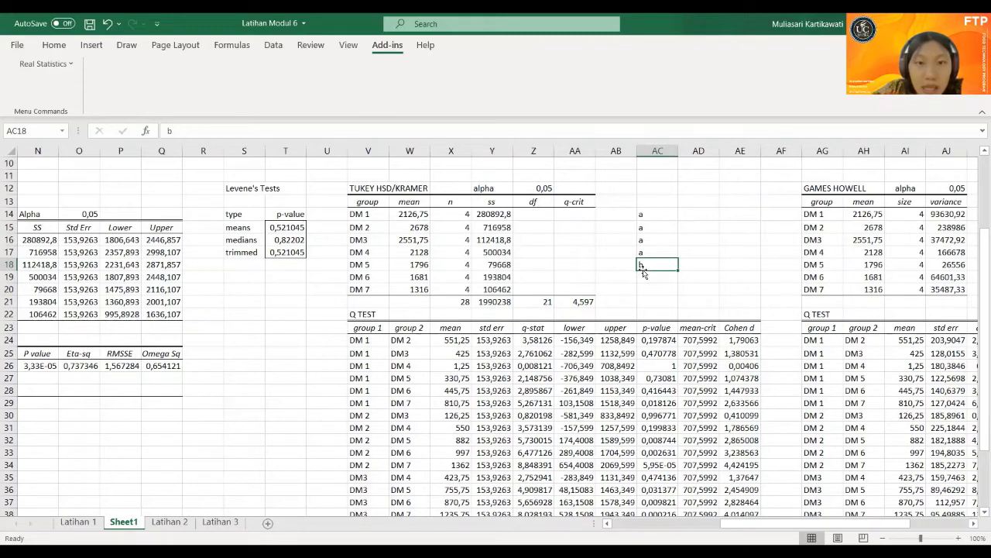
{"action": "key", "text": "Escape"}
{"action": "key", "text": "Down"}
{"action": "key", "text": "Down"}
{"action": "key", "text": "Down"}
{"action": "key", "text": "Down"}
{"action": "key", "text": "Down"}
{"action": "key", "text": "Down"}
{"action": "key", "text": "Down"}
{"action": "key", "text": "Down"}
{"action": "key", "text": "Down"}
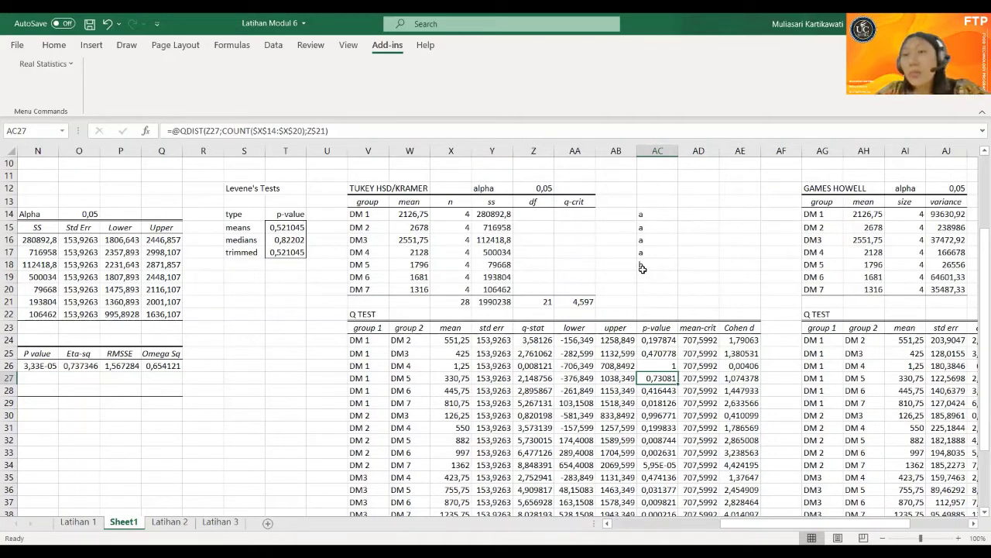
- Change the DM 1 significance letter in cell AC14 to ab
{"action": "double_click", "coordinate": [652, 214]}
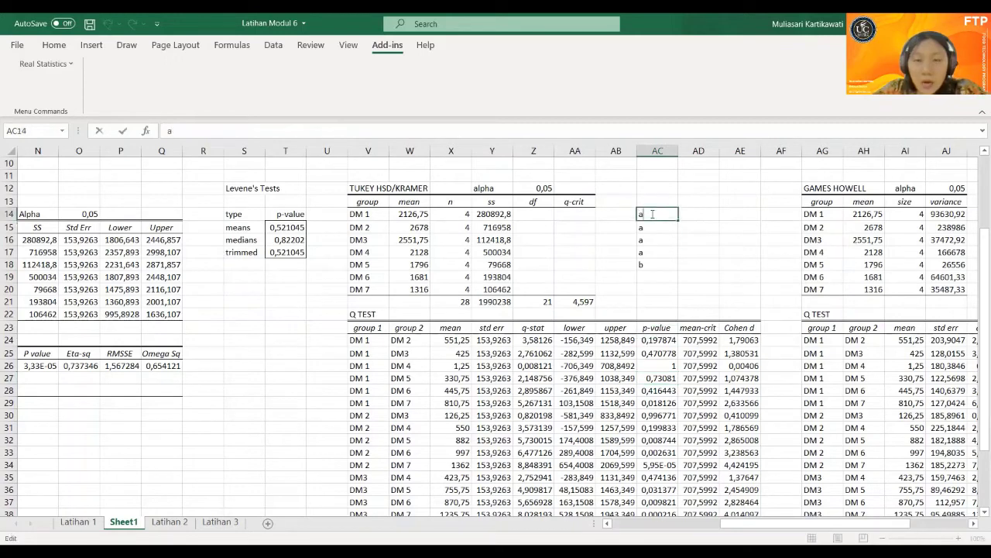
{"action": "type", "text": "b"}
{"action": "key", "text": "Return"}
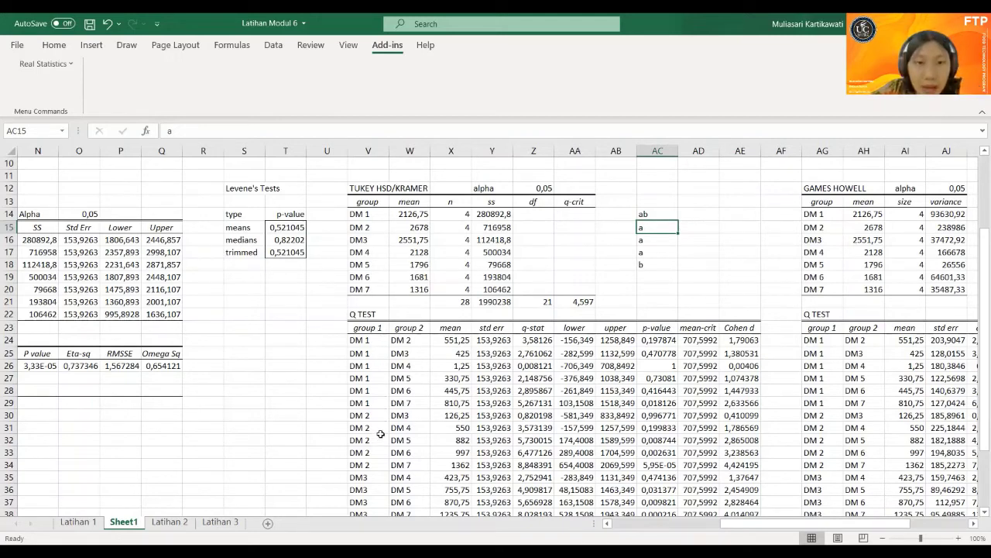
- Review the Tukey group means from DM 5 back up to DM 1
{"action": "left_click", "coordinate": [427, 265]}
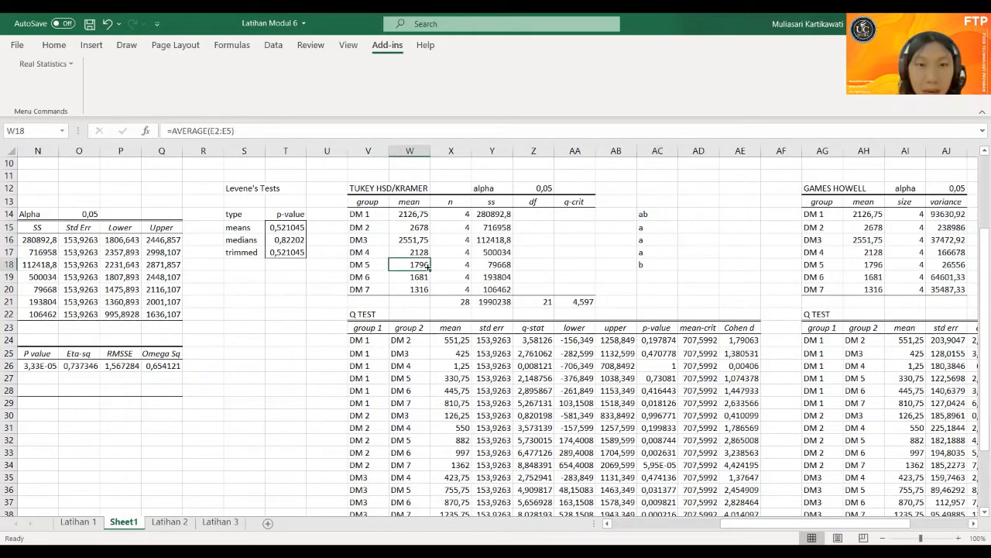
{"action": "key", "text": "Up"}
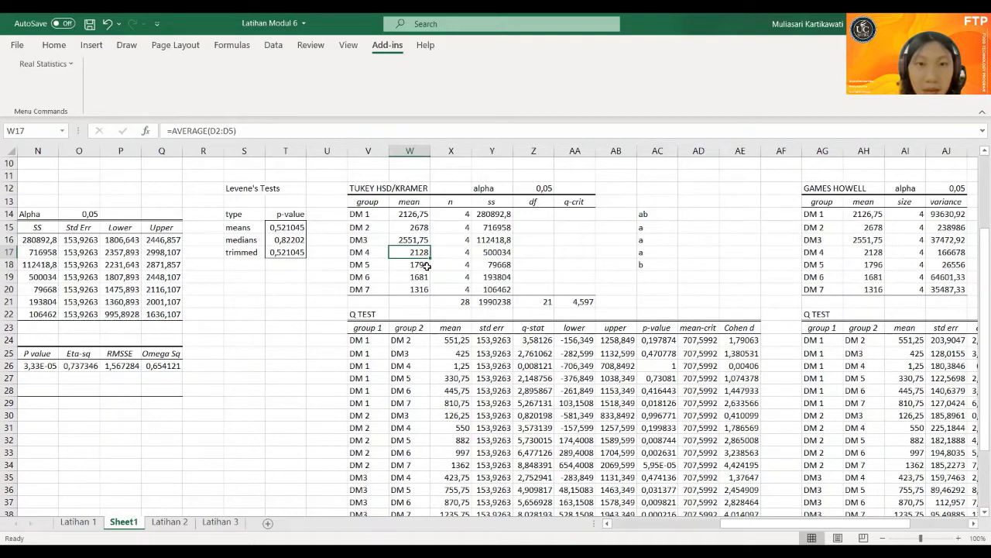
{"action": "key", "text": "Up"}
{"action": "key", "text": "Up"}
{"action": "key", "text": "Up"}
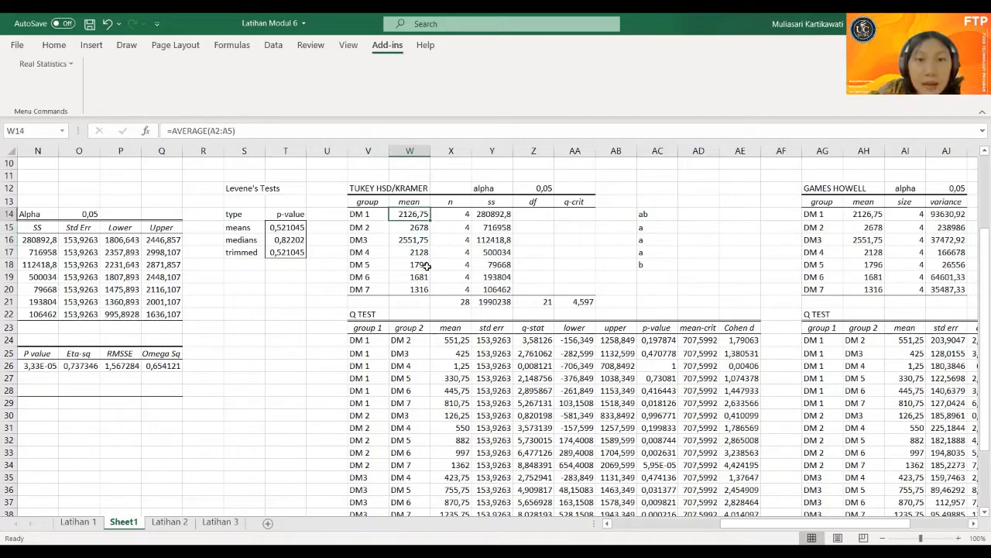
{"action": "key", "text": "Down"}
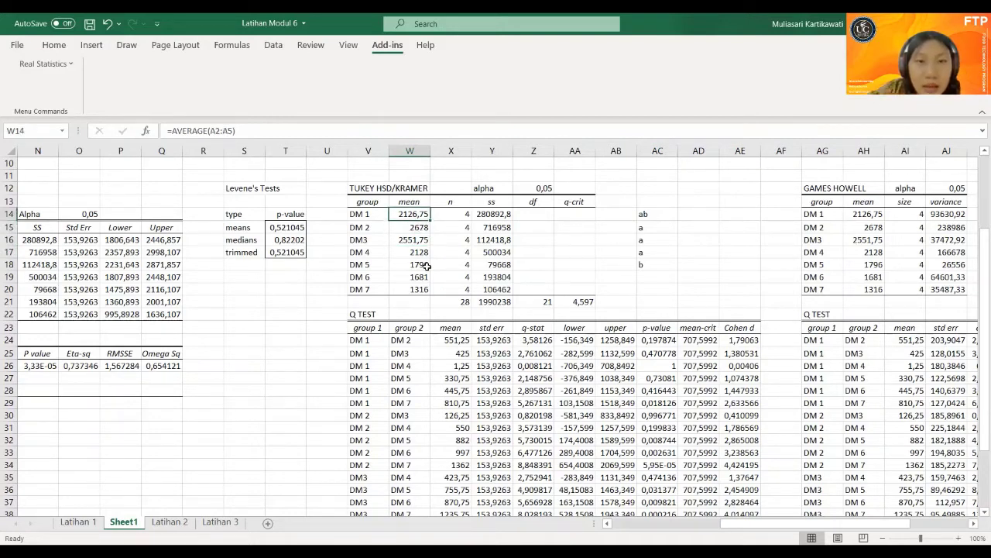
- Check the p-value of the DM 4 versus DM 5 comparison in the Q TEST table, starting from the DM 5 group mean
{"action": "key", "text": "Down"}
{"action": "key", "text": "Down"}
{"action": "key", "text": "Down"}
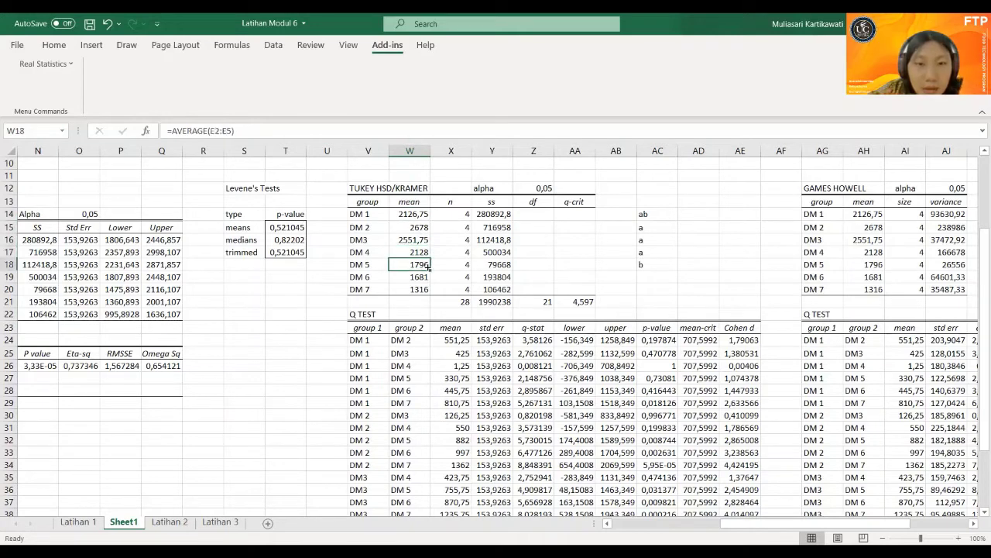
{"action": "scroll", "coordinate": [403, 418], "scroll_direction": "down", "scroll_amount": 1}
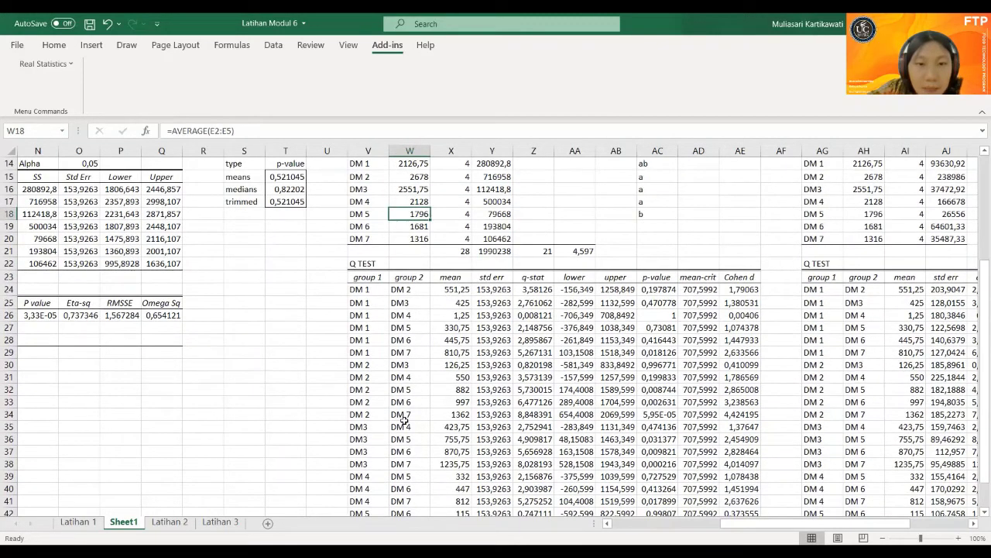
{"action": "scroll", "coordinate": [404, 419], "scroll_direction": "down", "scroll_amount": 1}
{"action": "left_click", "coordinate": [404, 450]}
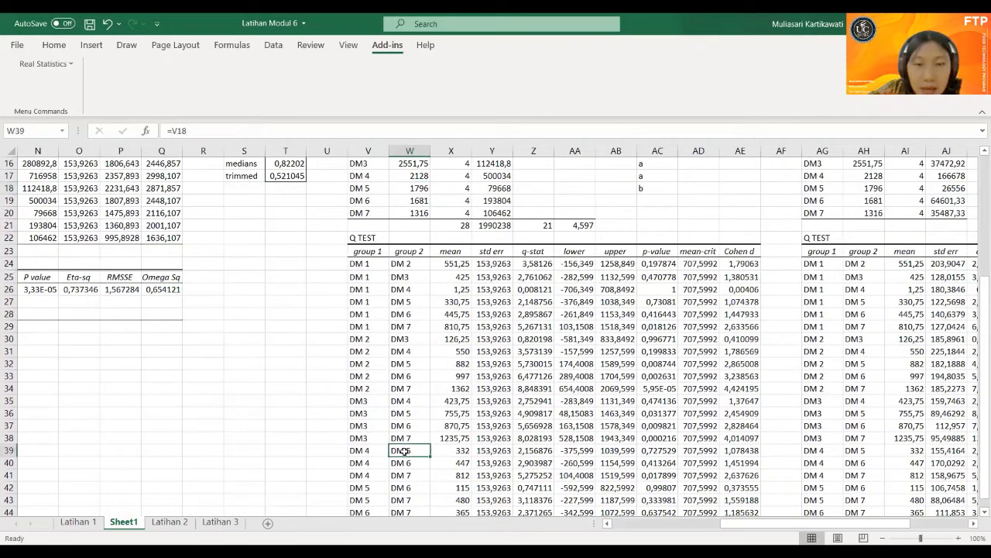
{"action": "key", "text": "Right"}
{"action": "key", "text": "Right"}
{"action": "key", "text": "Right"}
{"action": "key", "text": "Right"}
{"action": "key", "text": "Right"}
{"action": "key", "text": "Right"}
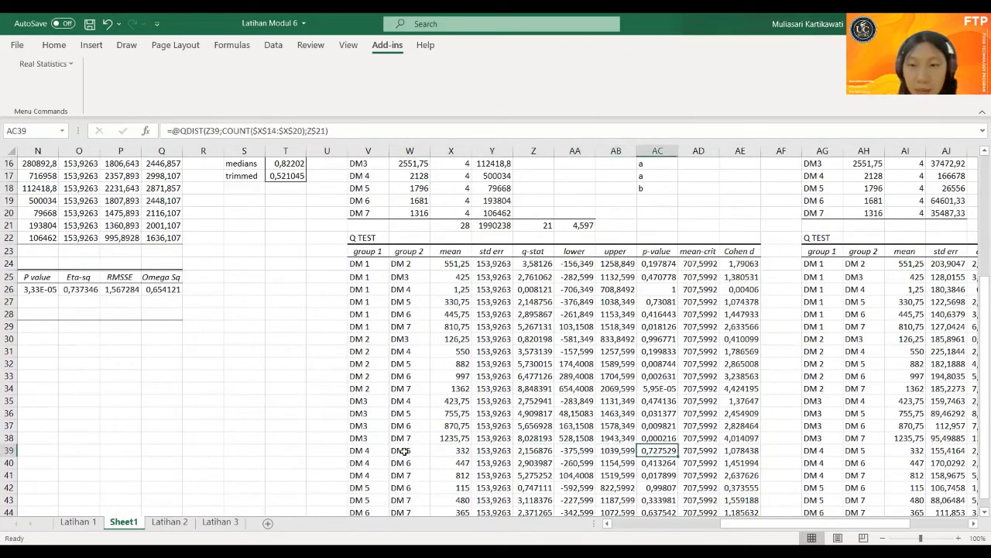
- Change the DM 4 significance letter in cell AC17 to ab
{"action": "scroll", "coordinate": [404, 450], "scroll_direction": "up", "scroll_amount": 2}
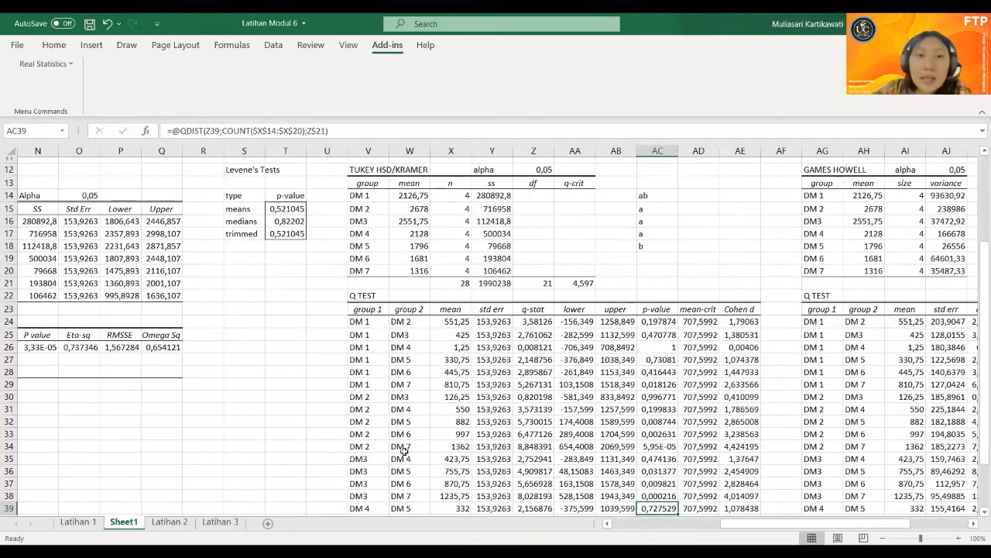
{"action": "double_click", "coordinate": [654, 240]}
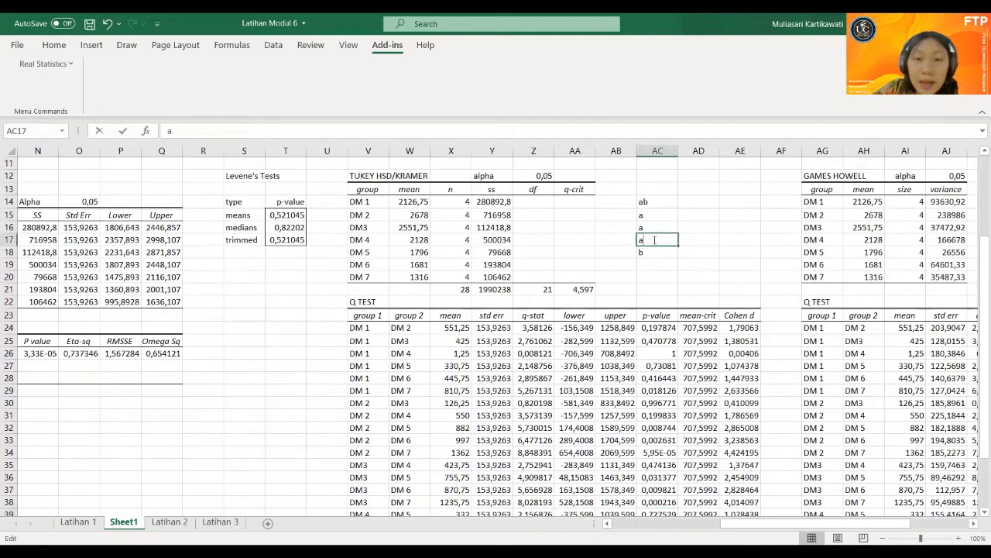
{"action": "type", "text": "b"}
{"action": "key", "text": "Return"}
{"action": "left_click", "coordinate": [653, 240]}
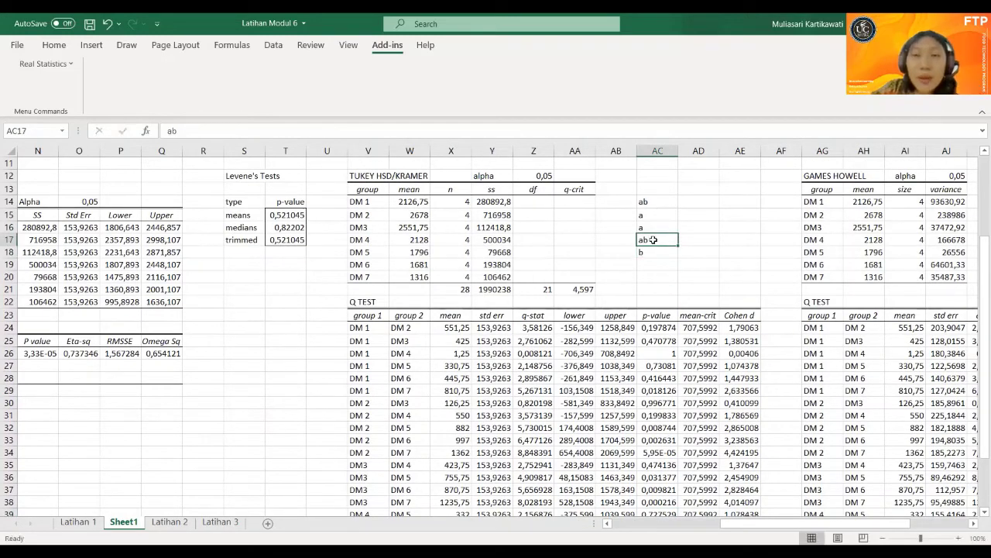
- Compare the Tukey group means of DM3, DM 4 and DM 5
{"action": "key", "text": "Down"}
{"action": "key", "text": "Left"}
{"action": "key", "text": "Left"}
{"action": "key", "text": "Left"}
{"action": "key", "text": "Left"}
{"action": "key", "text": "Left"}
{"action": "key", "text": "Left"}
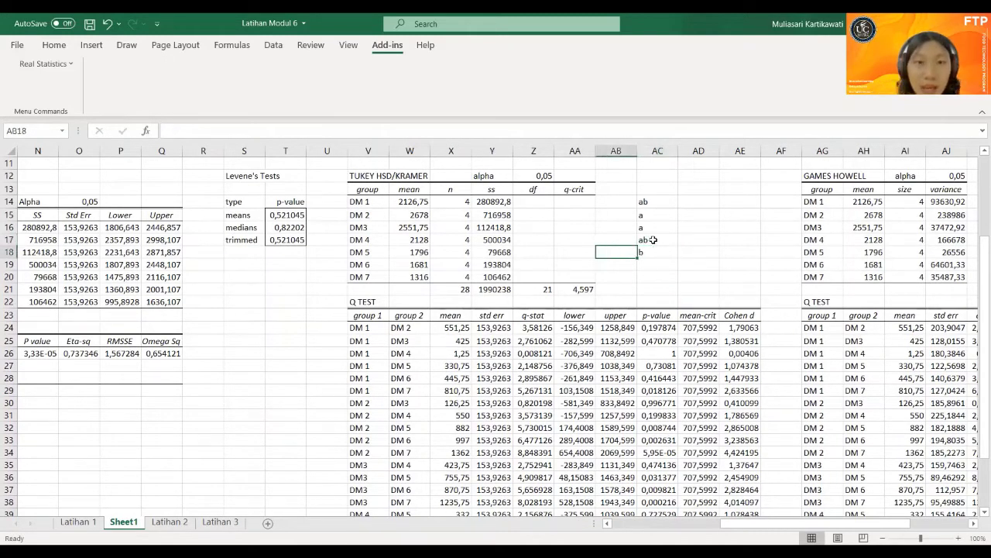
{"action": "key", "text": "Up"}
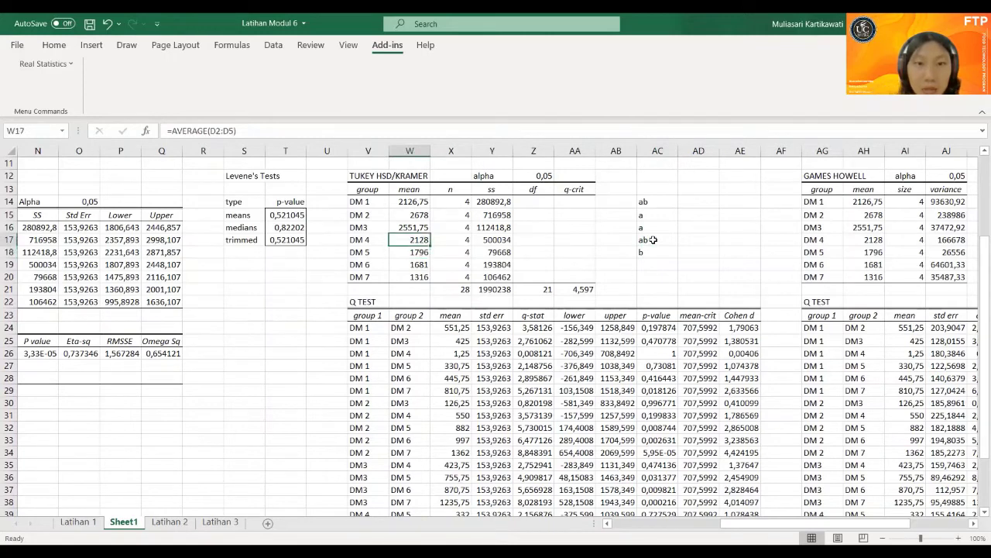
{"action": "key", "text": "Up"}
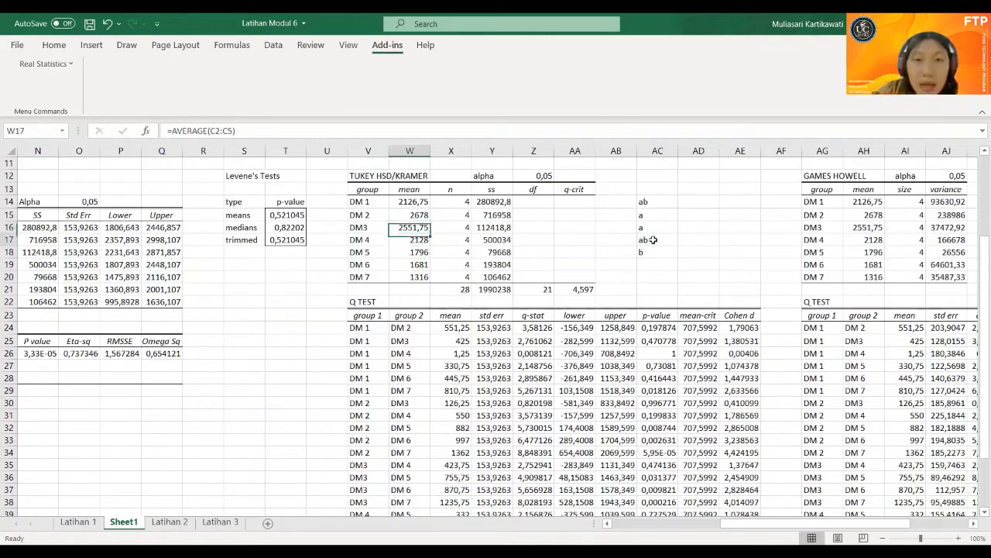
{"action": "key", "text": "Down"}
{"action": "key", "text": "Down"}
{"action": "key", "text": "Up"}
{"action": "key", "text": "Up"}
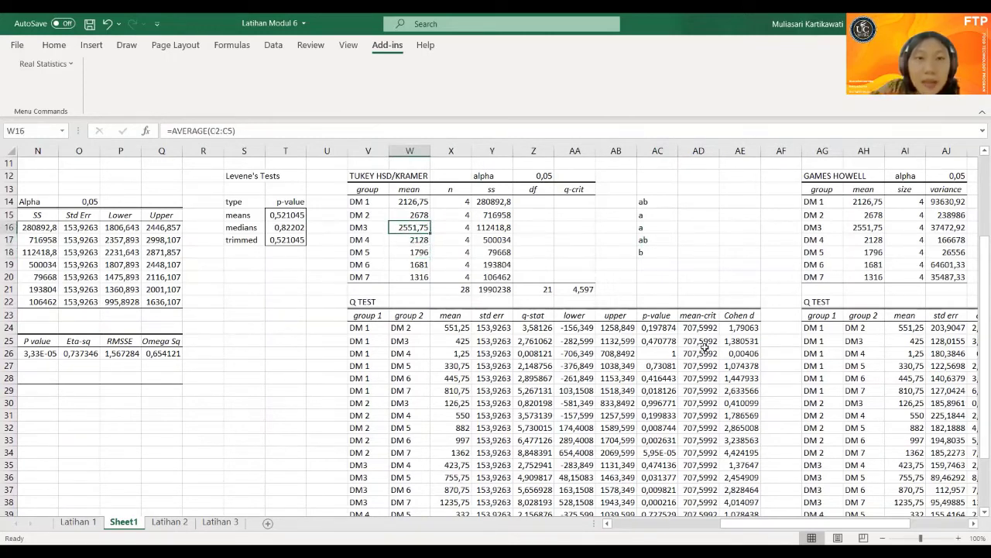
- Examine the p-value and critical mean difference of the DM3 versus DM 5 comparison in the Q TEST table
{"action": "left_click", "coordinate": [468, 430]}
{"action": "scroll", "coordinate": [470, 433], "scroll_direction": "down", "scroll_amount": 1}
{"action": "scroll", "coordinate": [470, 432], "scroll_direction": "down", "scroll_amount": 1}
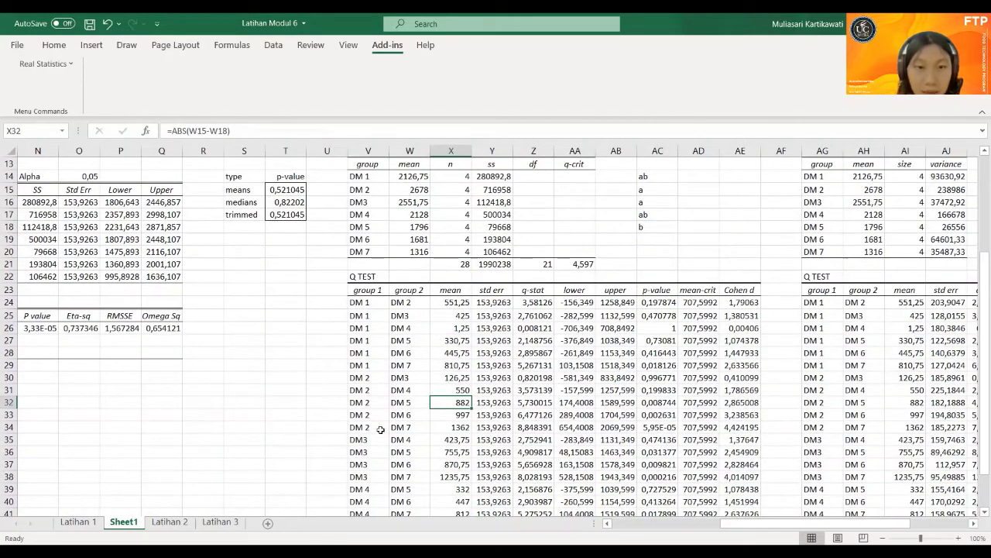
{"action": "left_click", "coordinate": [362, 452]}
{"action": "key", "text": "Right"}
{"action": "key", "text": "Right"}
{"action": "key", "text": "Right"}
{"action": "key", "text": "Right"}
{"action": "key", "text": "Right"}
{"action": "key", "text": "Right"}
{"action": "key", "text": "Right"}
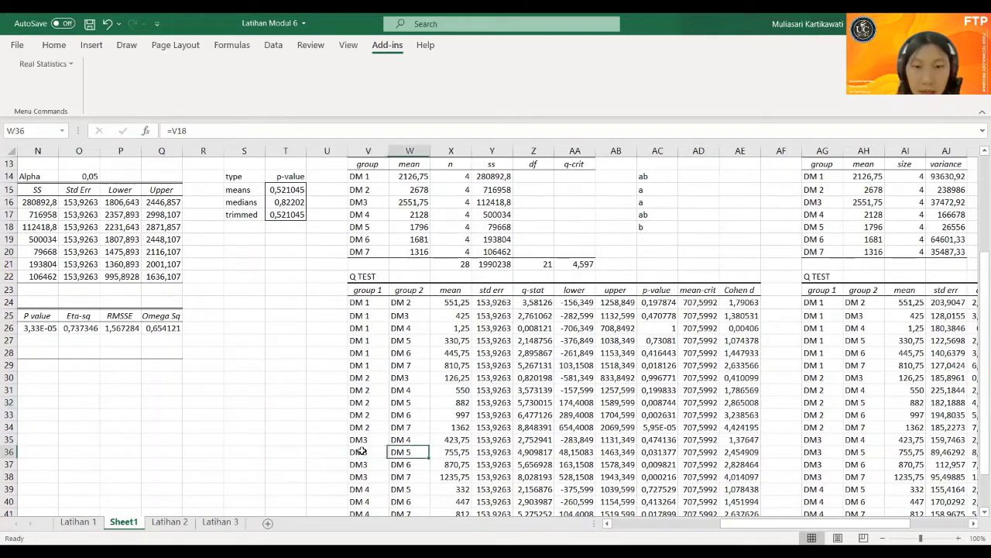
{"action": "key", "text": "Right"}
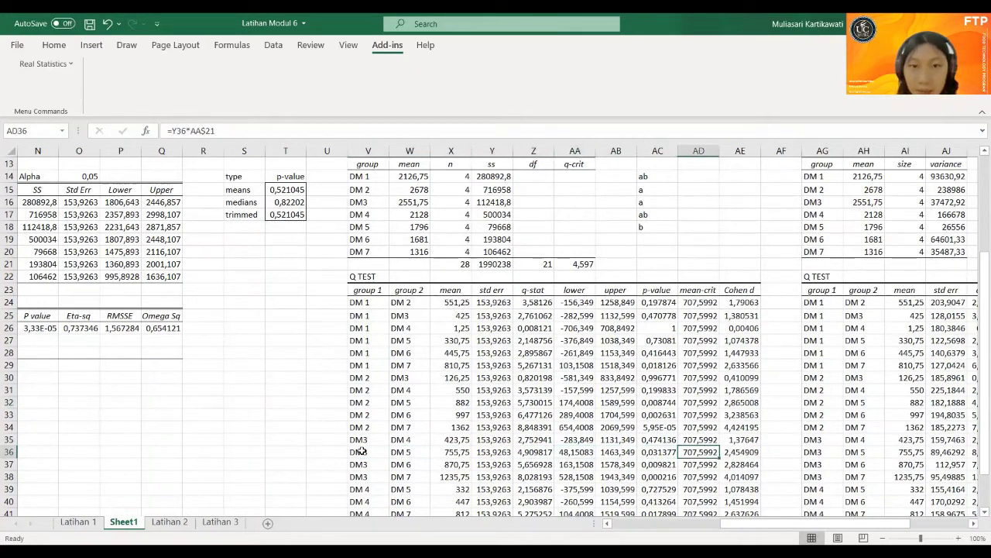
{"action": "key", "text": "Left"}
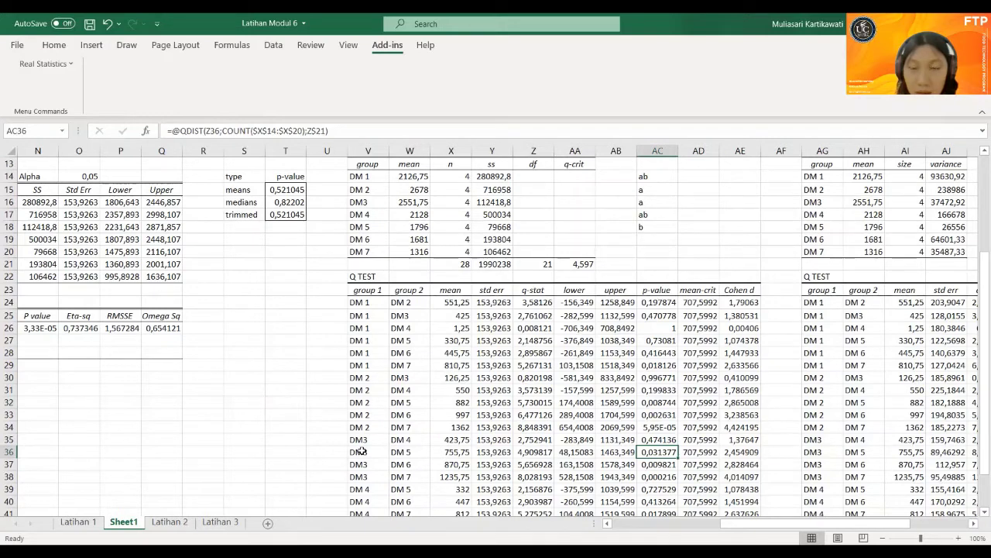
{"action": "key", "text": "Right"}
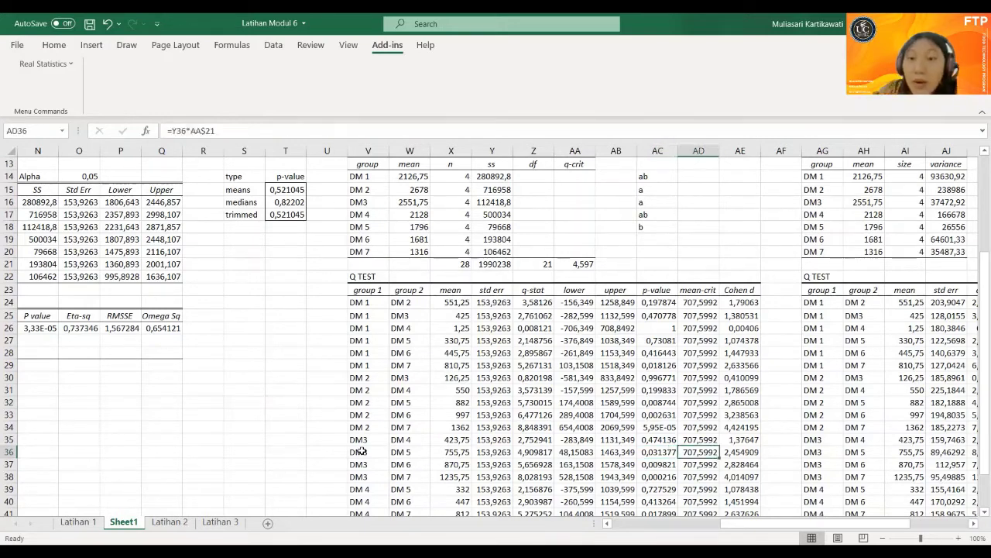
{"action": "key", "text": "Left"}
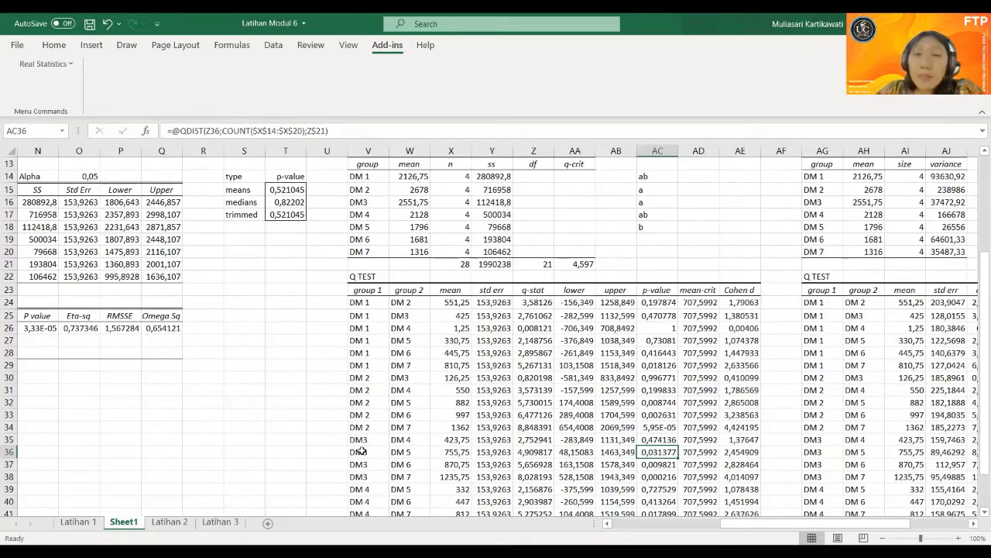
{"action": "key", "text": "Left"}
{"action": "key", "text": "Left"}
{"action": "key", "text": "Left"}
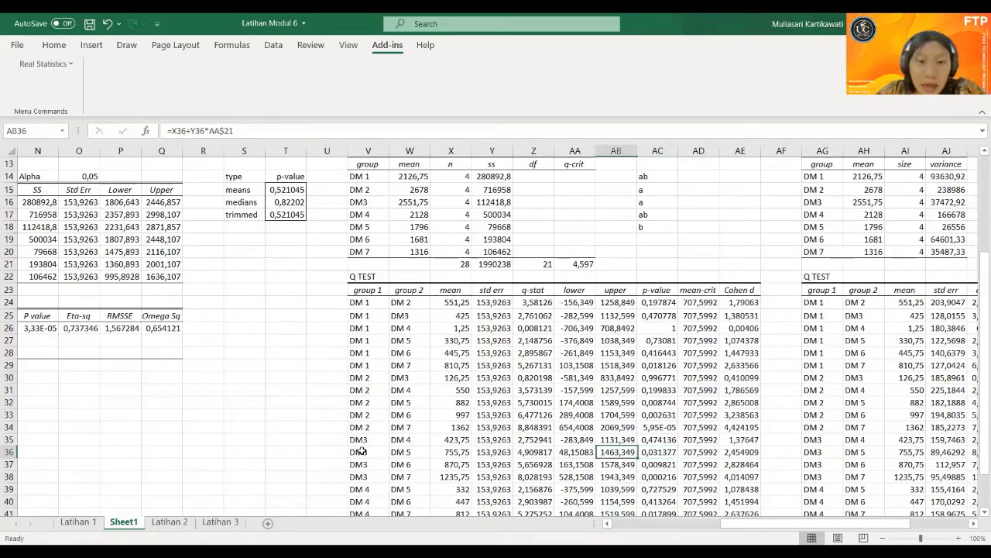
- Review the significance letters of DM3, DM 5, DM 1 and DM 4 in column AC
{"action": "left_click", "coordinate": [646, 203]}
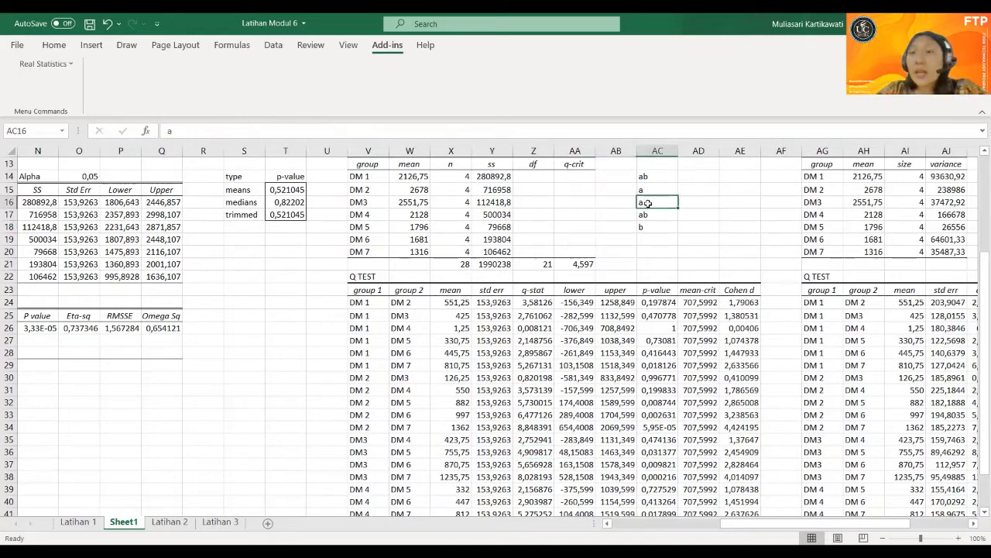
{"action": "left_click", "coordinate": [643, 227]}
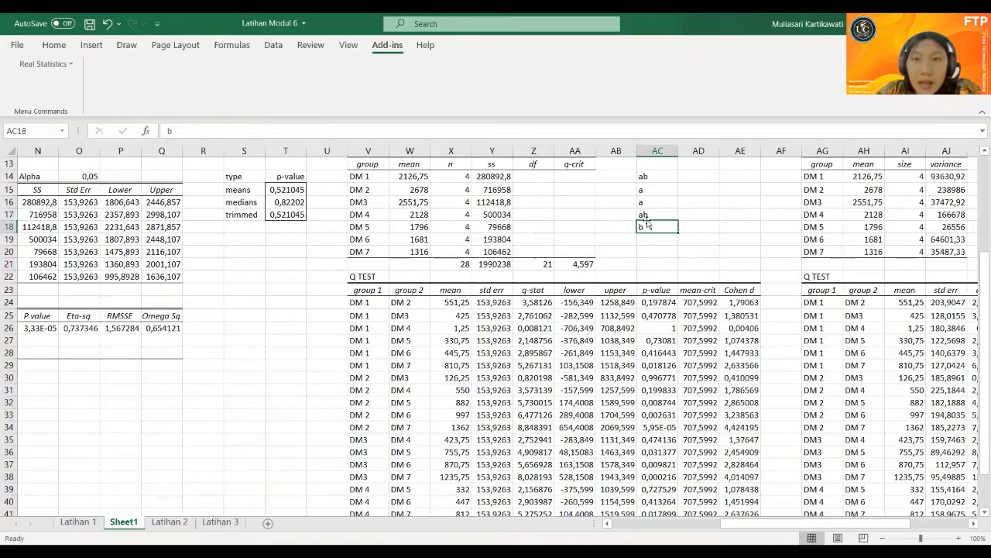
{"action": "left_click", "coordinate": [643, 175]}
{"action": "type", "text": "ab"}
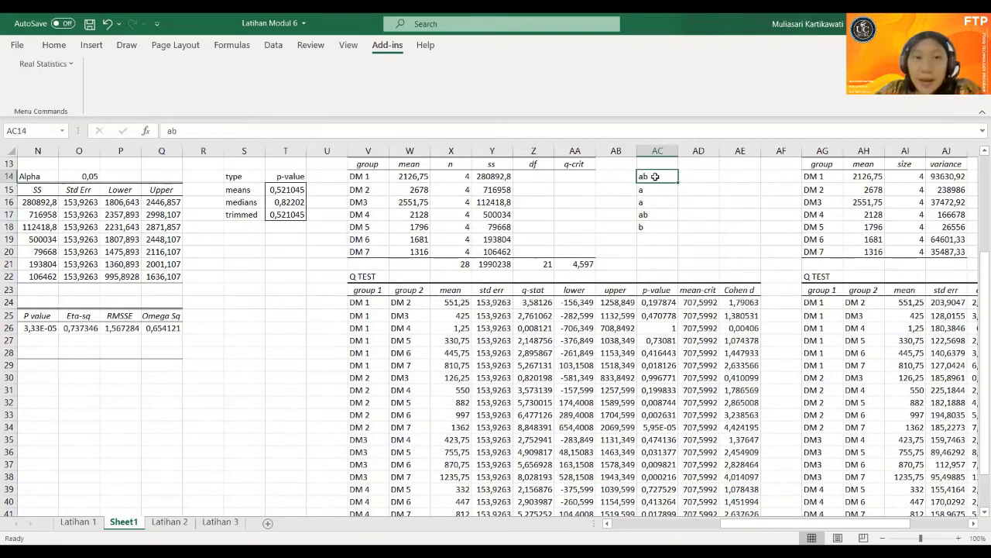
{"action": "key", "text": "Down"}
{"action": "key", "text": "Down"}
{"action": "key", "text": "Down"}
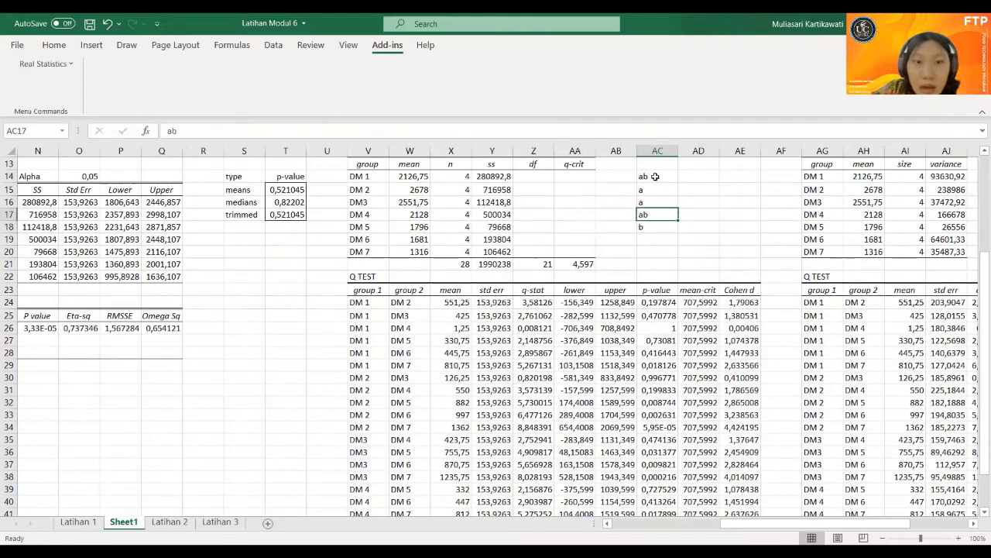
- Locate the DM 6 comparisons in the Q TEST table and check the p-value of DM 4 versus DM 6
{"action": "key", "text": "Down"}
{"action": "key", "text": "Down"}
{"action": "key", "text": "Down"}
{"action": "key", "text": "Down"}
{"action": "key", "text": "Down"}
{"action": "key", "text": "Down"}
{"action": "key", "text": "Down"}
{"action": "key", "text": "Down"}
{"action": "key", "text": "Down"}
{"action": "key", "text": "Down"}
{"action": "key", "text": "Down"}
{"action": "key", "text": "Down"}
{"action": "key", "text": "Down"}
{"action": "key", "text": "Down"}
{"action": "key", "text": "Down"}
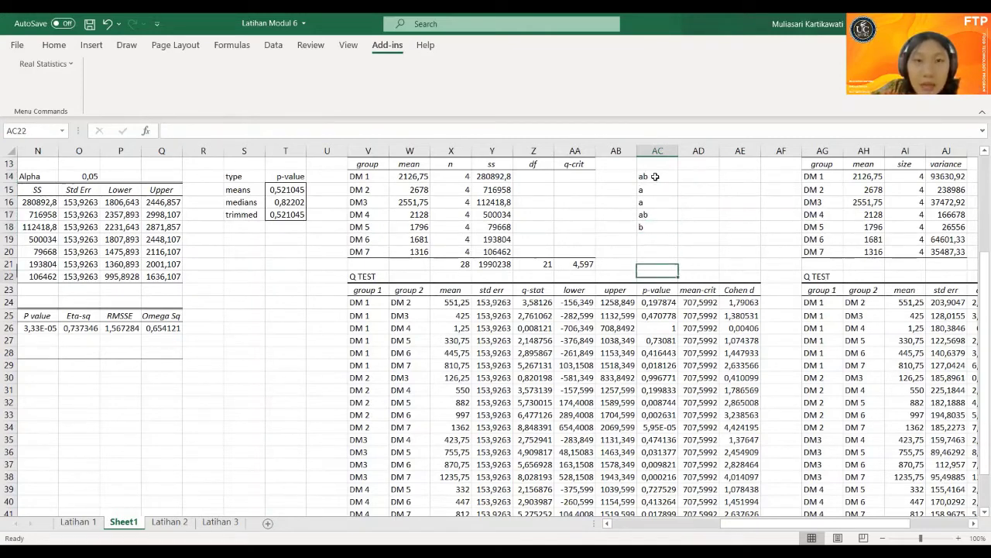
{"action": "key", "text": "Left"}
{"action": "key", "text": "Left"}
{"action": "key", "text": "Left"}
{"action": "key", "text": "Left"}
{"action": "key", "text": "Left"}
{"action": "key", "text": "Left"}
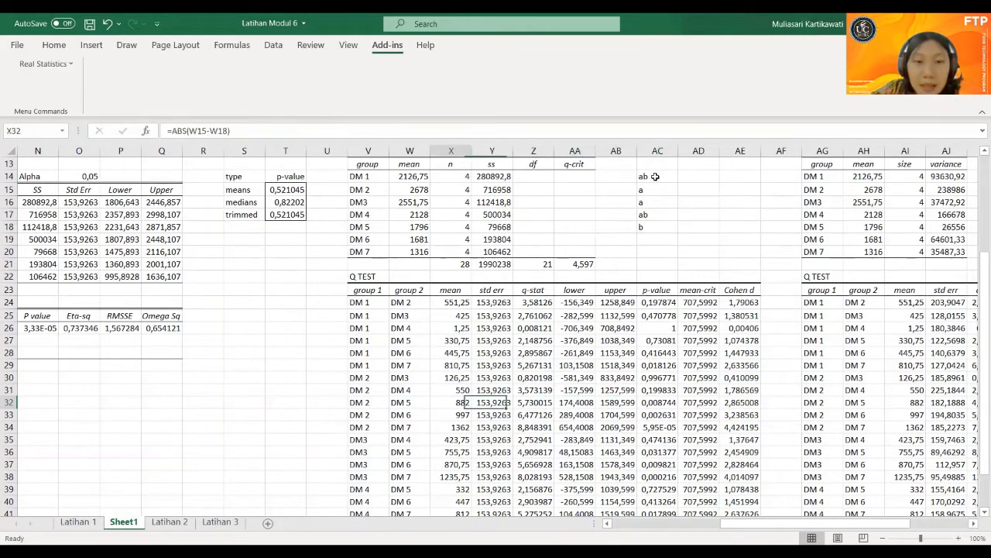
{"action": "key", "text": "Down"}
{"action": "key", "text": "Down"}
{"action": "key", "text": "Down"}
{"action": "key", "text": "Down"}
{"action": "key", "text": "Down"}
{"action": "key", "text": "Down"}
{"action": "key", "text": "Down"}
{"action": "key", "text": "Down"}
{"action": "key", "text": "Down"}
{"action": "key", "text": "Down"}
{"action": "key", "text": "Down"}
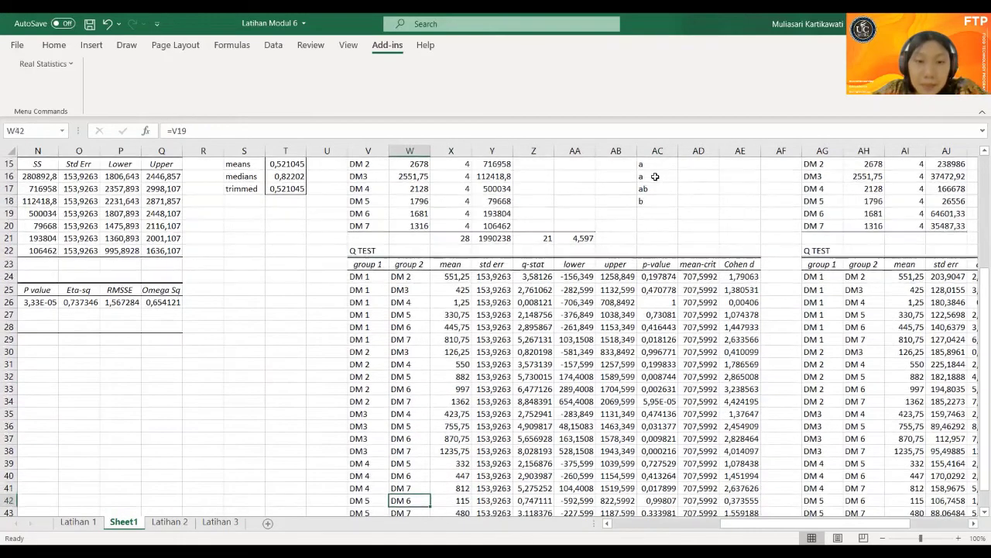
{"action": "key", "text": "Up"}
{"action": "key", "text": "Up"}
{"action": "key", "text": "Up"}
{"action": "key", "text": "Right"}
{"action": "key", "text": "Right"}
{"action": "key", "text": "Right"}
{"action": "key", "text": "Right"}
{"action": "key", "text": "Right"}
{"action": "key", "text": "Right"}
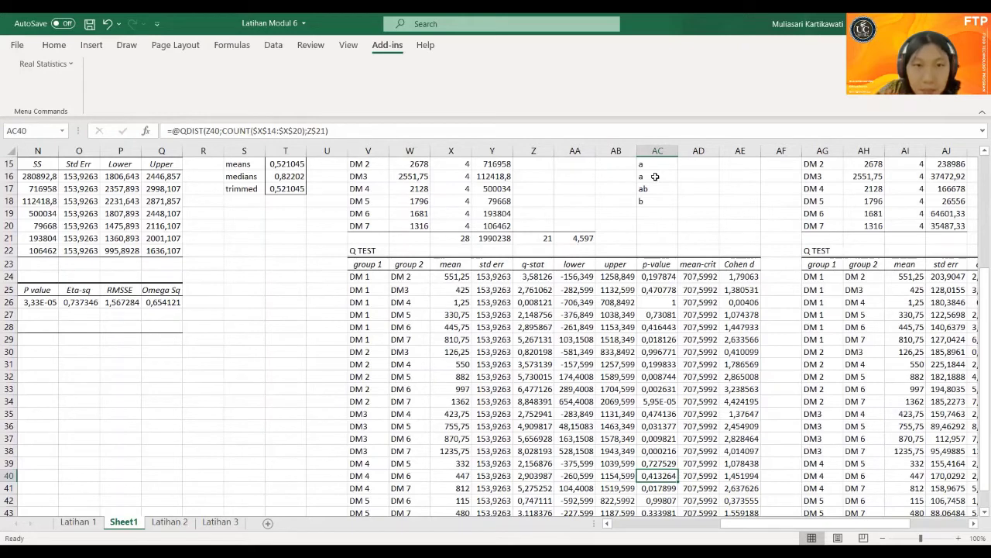
- Check the DM 5 versus DM 6 p-value and enter b as the DM 6 significance letter in cell AC19
{"action": "key", "text": "Down"}
{"action": "key", "text": "Down"}
{"action": "key", "text": "Down"}
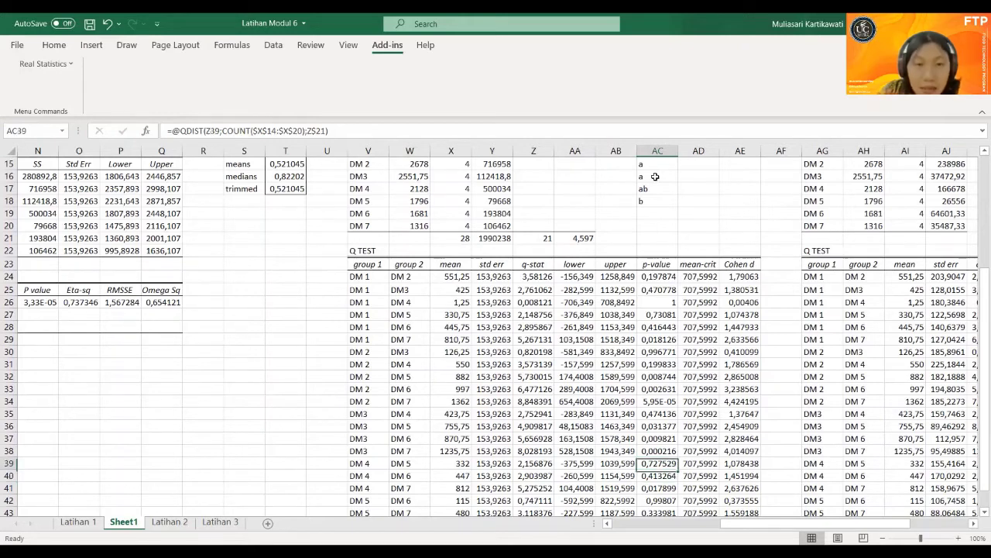
{"action": "key", "text": "Up"}
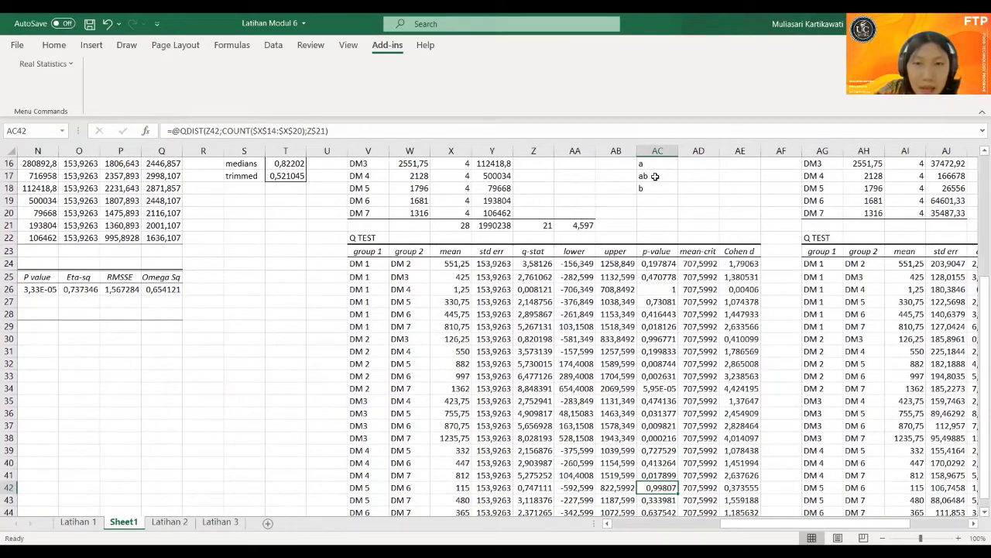
{"action": "left_click", "coordinate": [657, 199]}
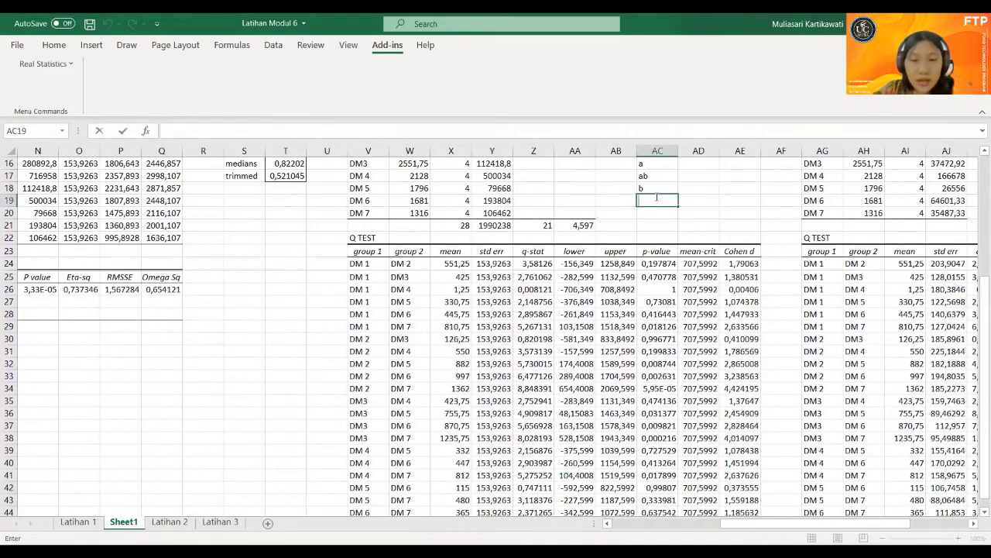
{"action": "type", "text": "b"}
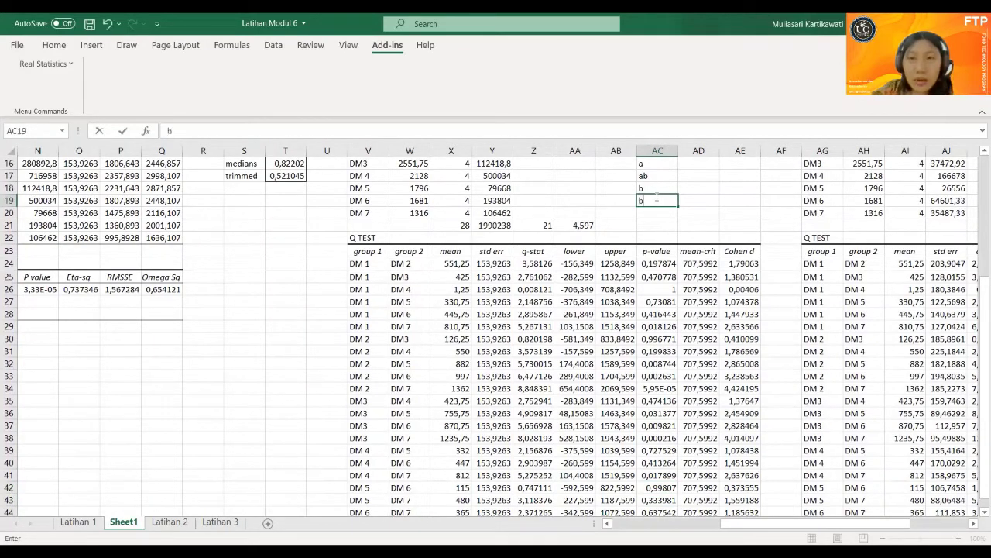
{"action": "key", "text": "Return"}
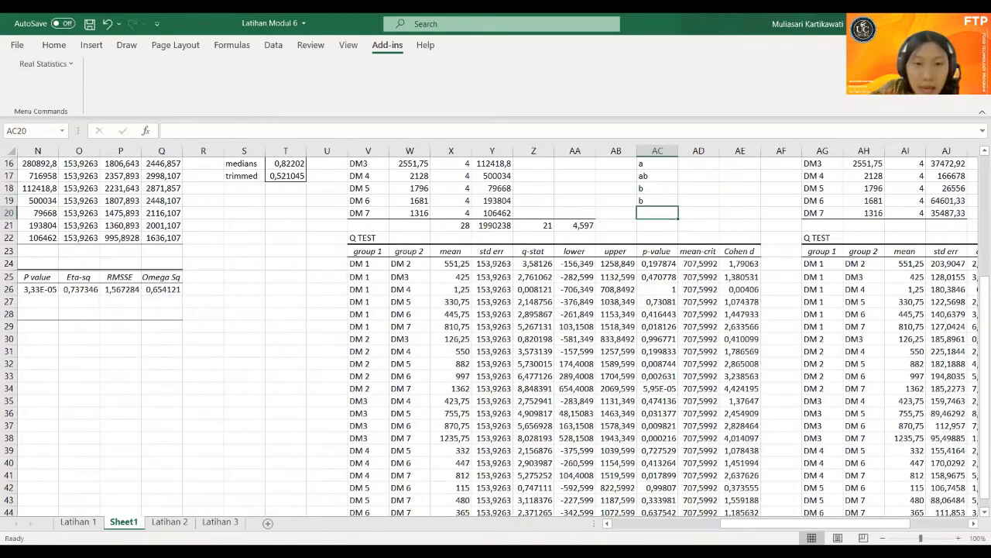
- Check the p-value of the DM 5 versus DM 7 comparison in the Q TEST table
{"action": "left_click", "coordinate": [364, 499]}
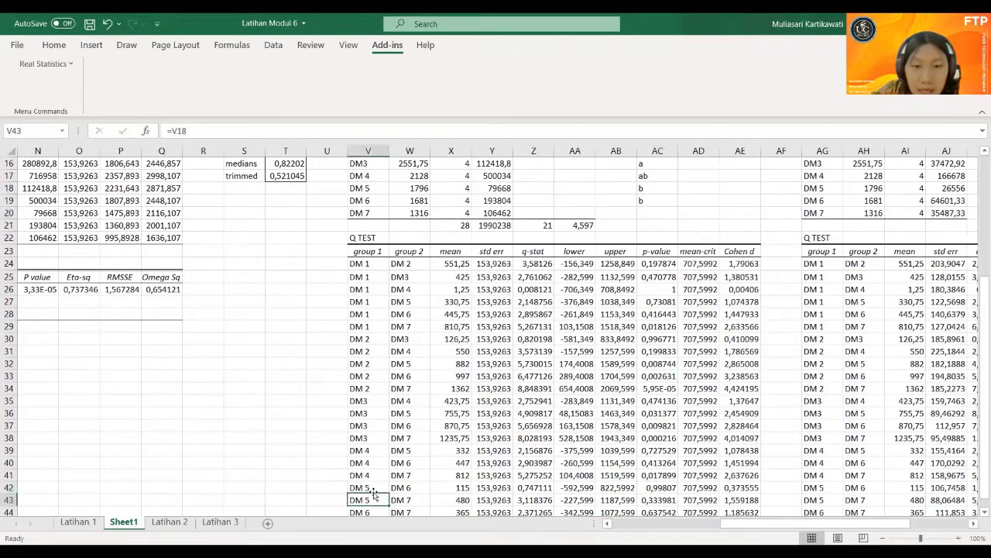
{"action": "key", "text": "Right"}
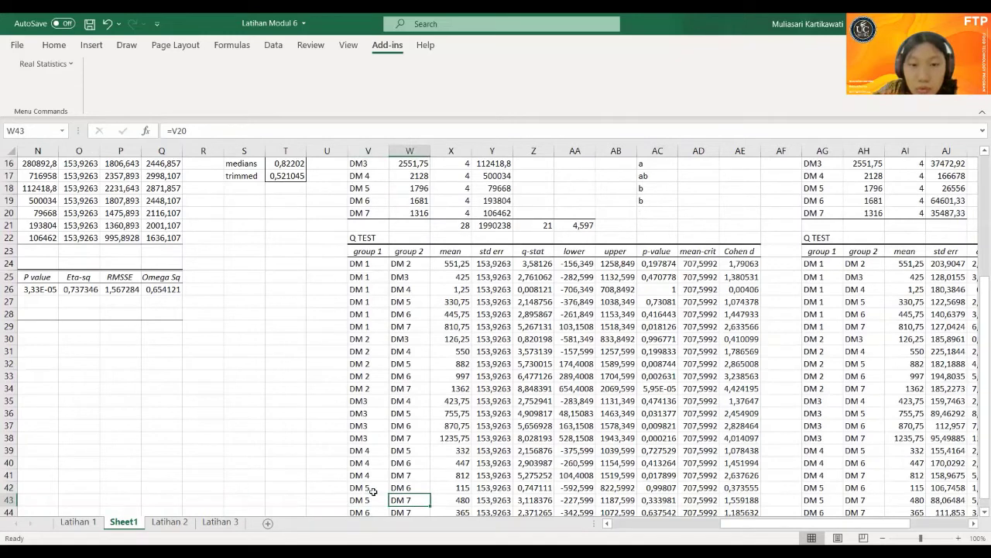
{"action": "key", "text": "Right"}
{"action": "key", "text": "Right"}
{"action": "key", "text": "Right"}
{"action": "key", "text": "Right"}
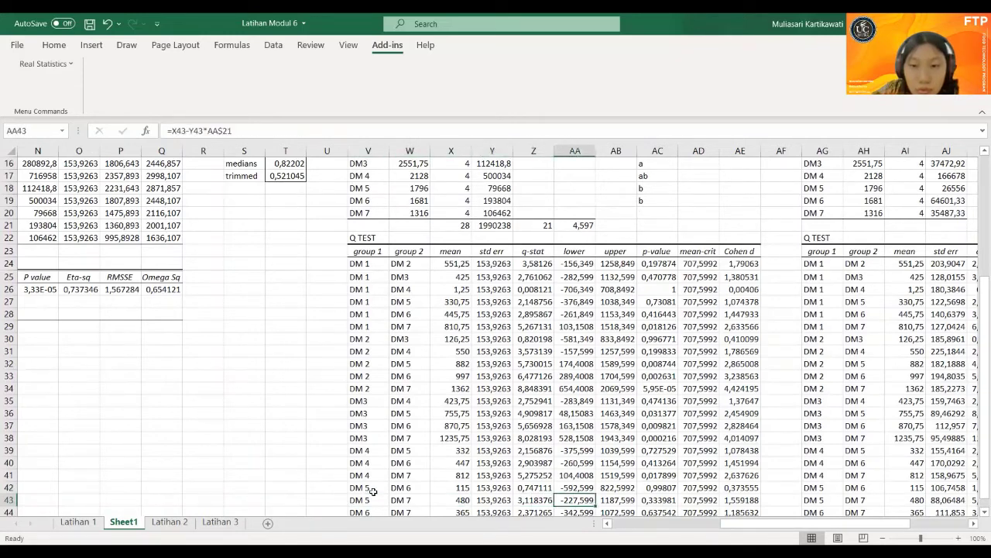
{"action": "key", "text": "Right"}
{"action": "key", "text": "Right"}
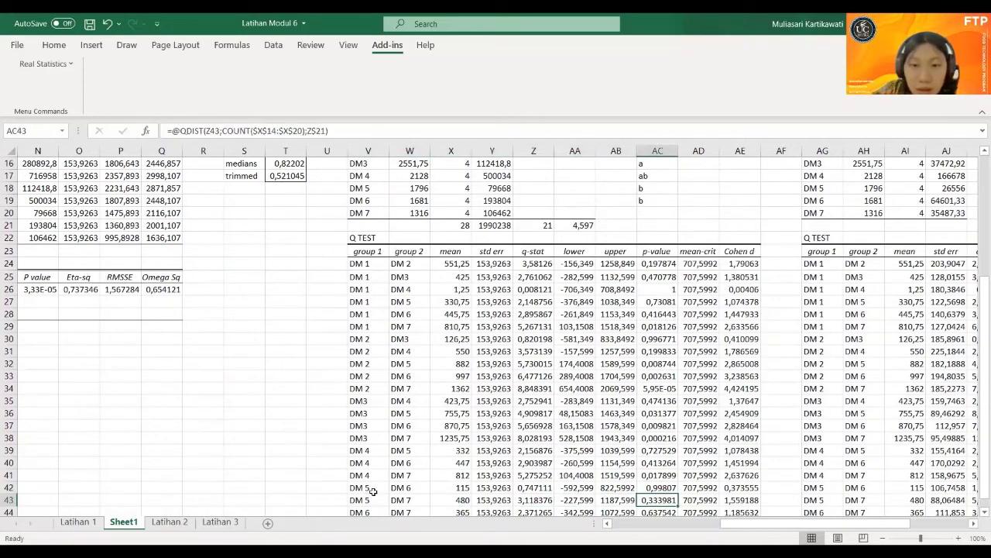
- Enter b as the DM 7 significance letter in cell AC20
{"action": "left_click", "coordinate": [654, 211]}
{"action": "type", "text": "b"}
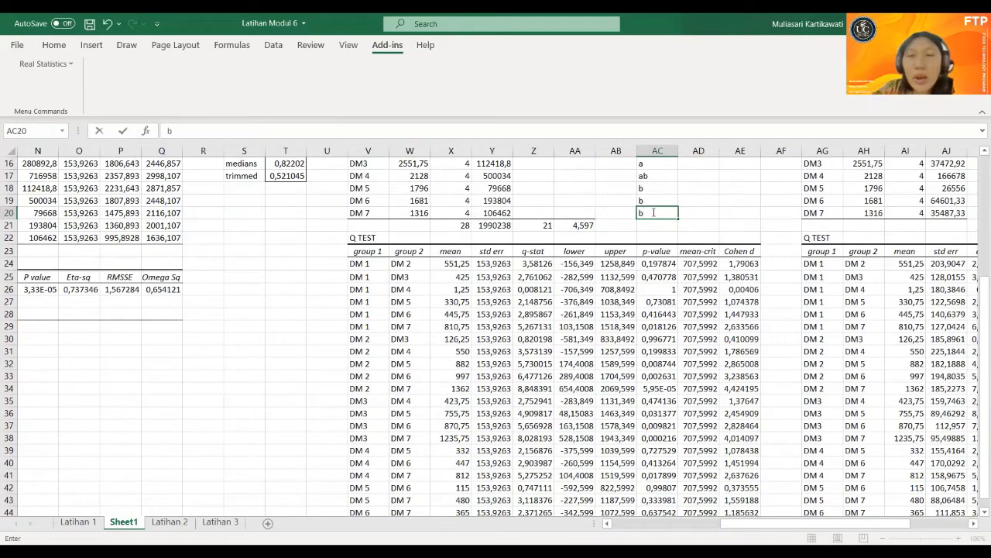
{"action": "key", "text": "Up"}
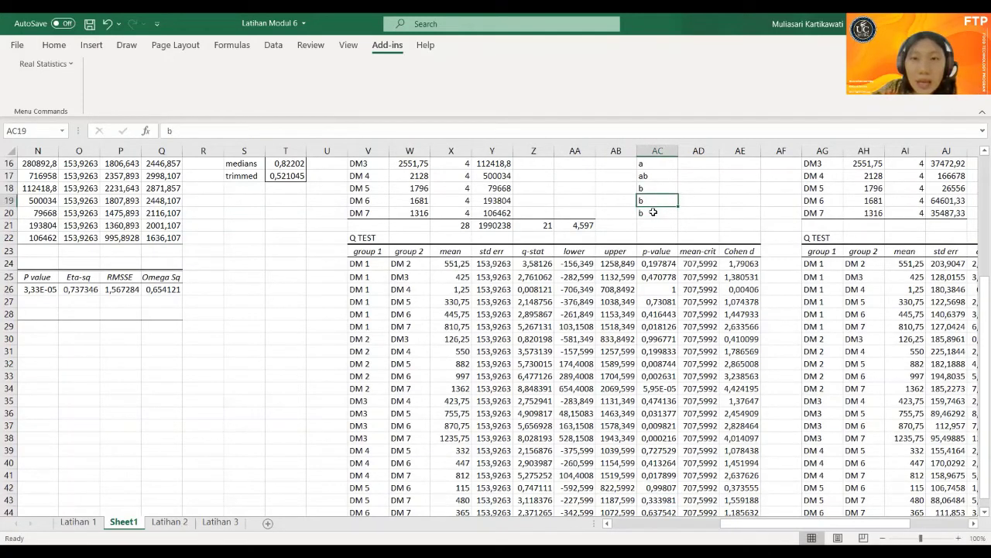
{"action": "left_click", "coordinate": [653, 211]}
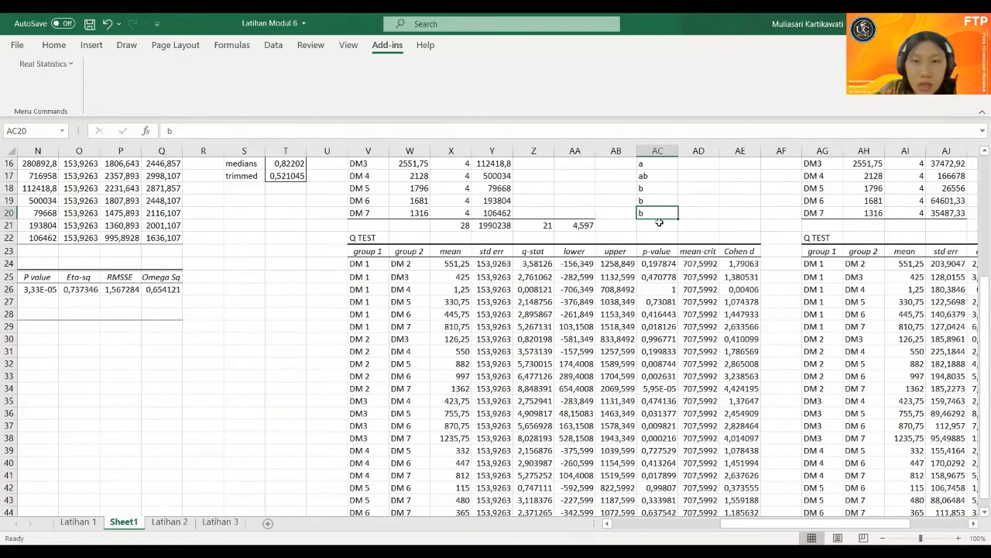
- Check the p-value of the DM 1 versus DM 7 comparison in the Q TEST table
{"action": "scroll", "coordinate": [574, 257], "scroll_direction": "up", "scroll_amount": 2}
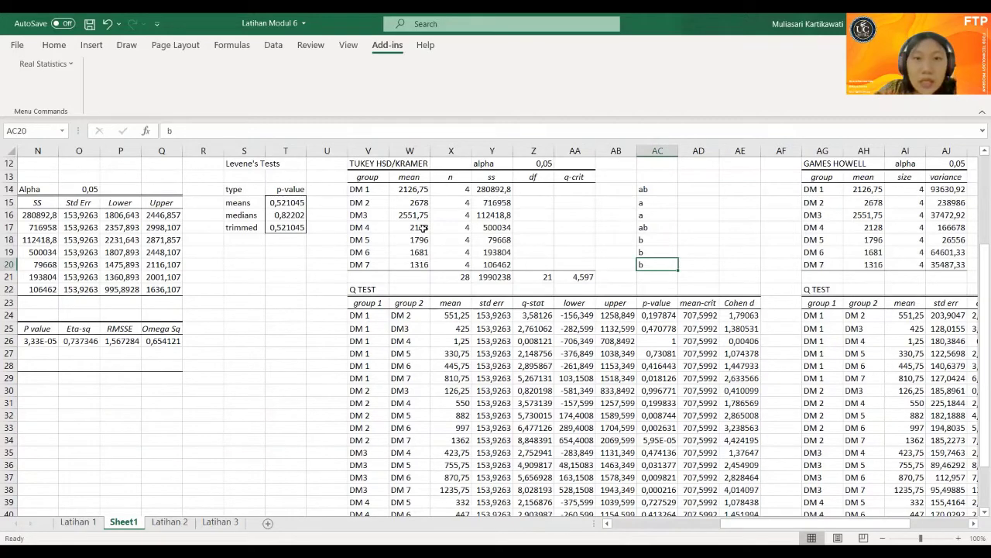
{"action": "scroll", "coordinate": [456, 386], "scroll_direction": "down", "scroll_amount": 2}
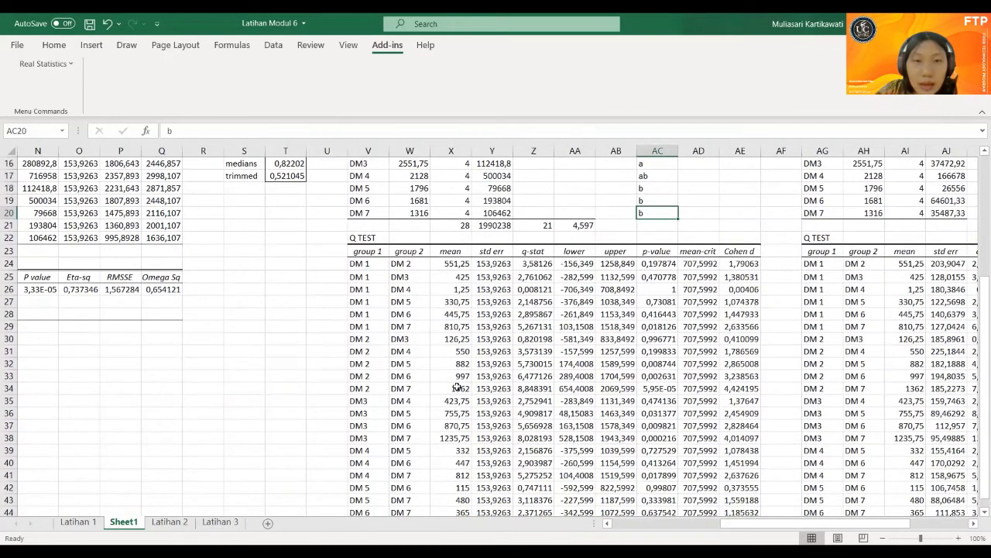
{"action": "scroll", "coordinate": [457, 386], "scroll_direction": "up", "scroll_amount": 1}
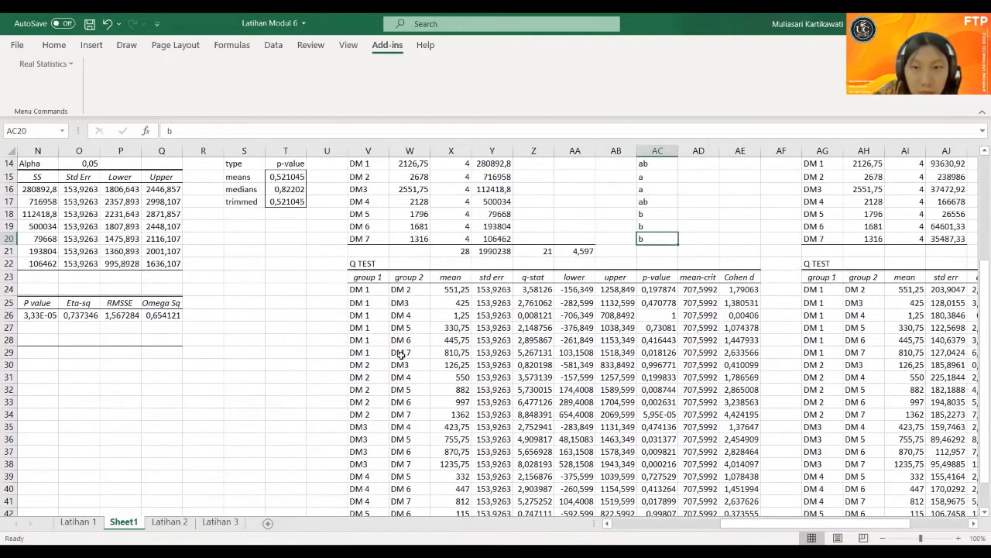
{"action": "left_click", "coordinate": [400, 354]}
{"action": "key", "text": "Right"}
{"action": "key", "text": "Right"}
{"action": "key", "text": "Right"}
{"action": "key", "text": "Right"}
{"action": "key", "text": "Right"}
{"action": "key", "text": "Right"}
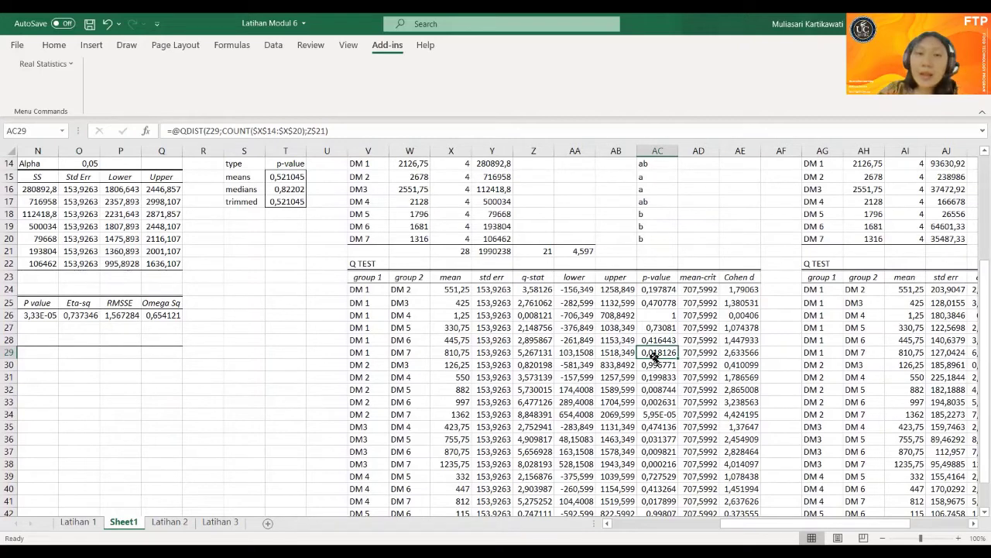
- Compare with the DM 1 letter and enter c as the significance letter of DM 7 in AC20 and DM 6 in AC19
{"action": "scroll", "coordinate": [655, 355], "scroll_direction": "up", "scroll_amount": 2}
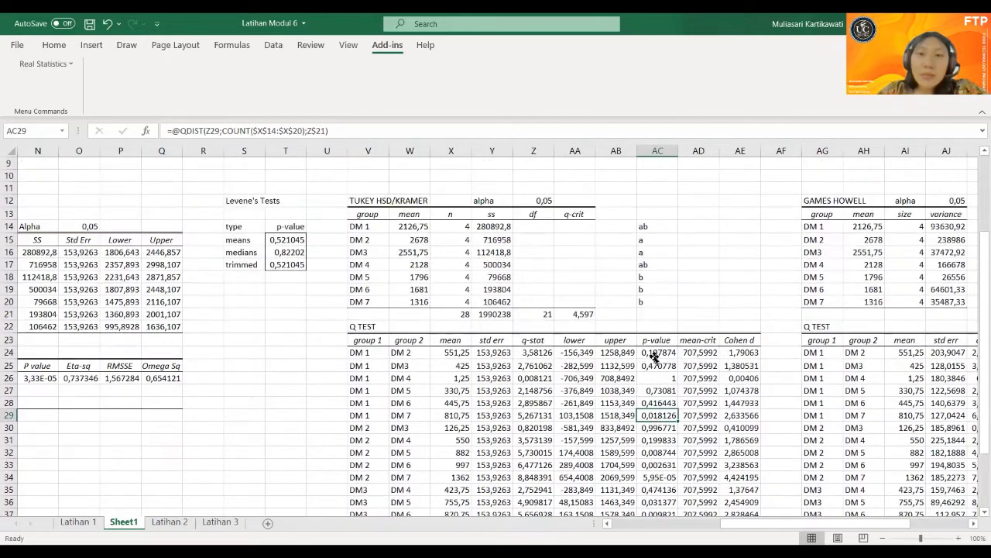
{"action": "left_click", "coordinate": [660, 227]}
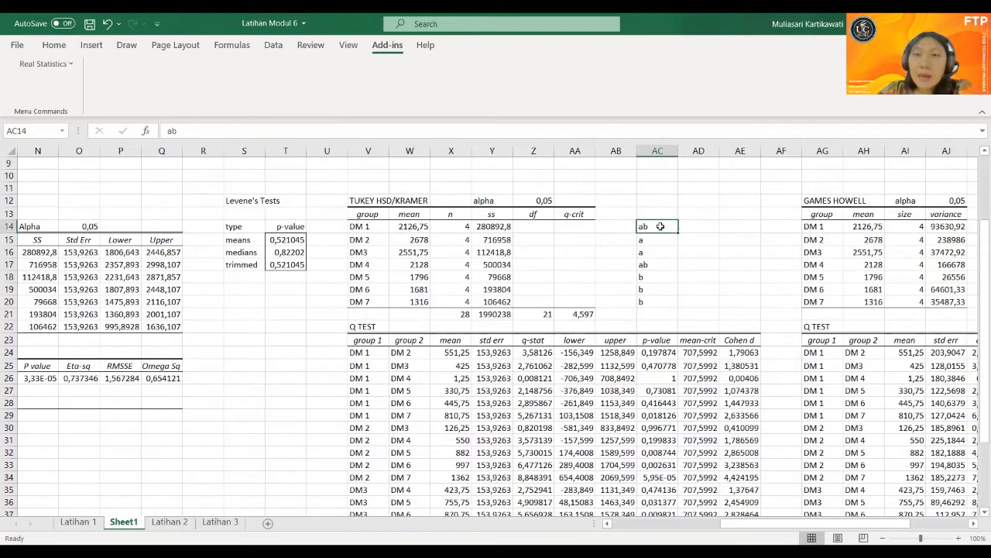
{"action": "left_click", "coordinate": [651, 302]}
{"action": "type", "text": "c"}
{"action": "key", "text": "Up"}
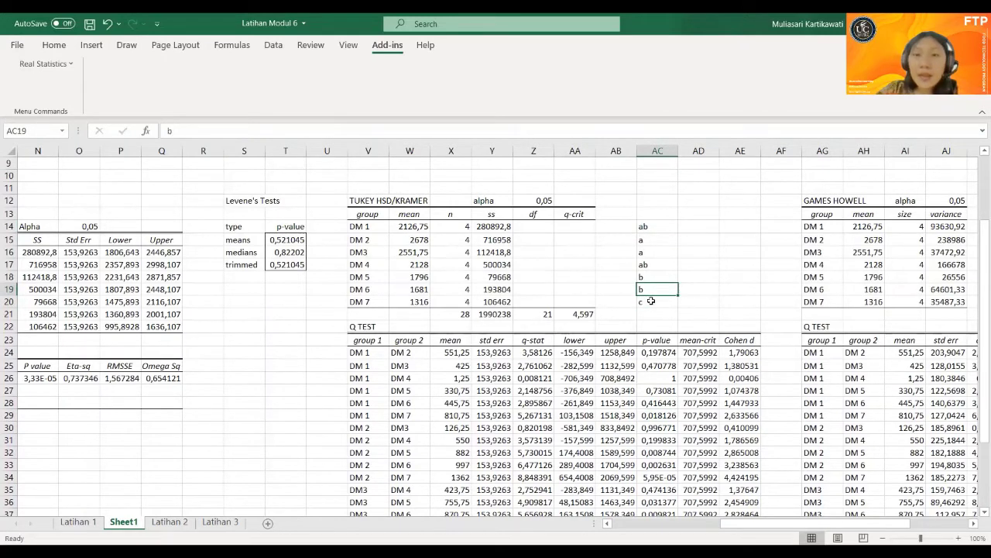
{"action": "type", "text": "c"}
{"action": "key", "text": "Up"}
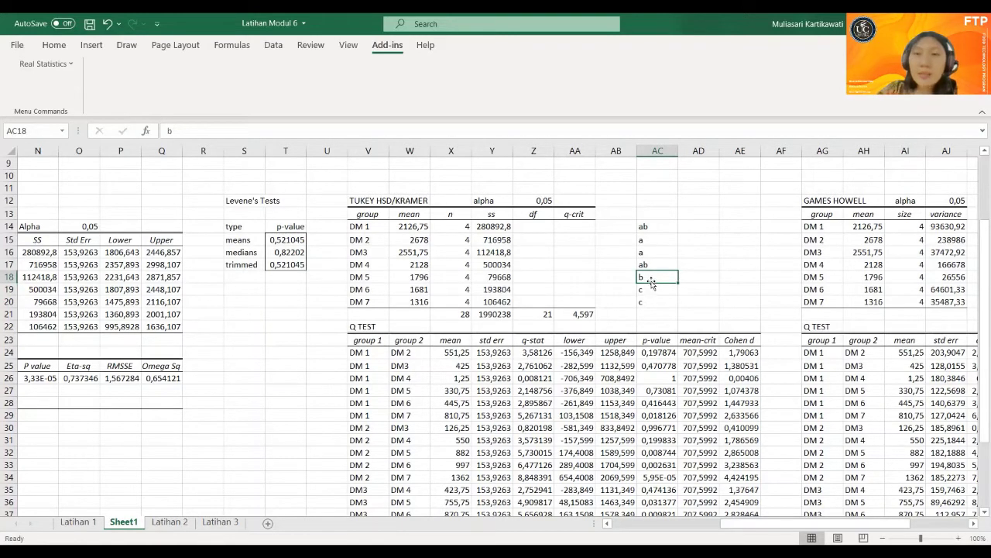
- Extend the DM 5 significance letter in cell AC18 to bc
{"action": "double_click", "coordinate": [652, 275]}
{"action": "type", "text": "c"}
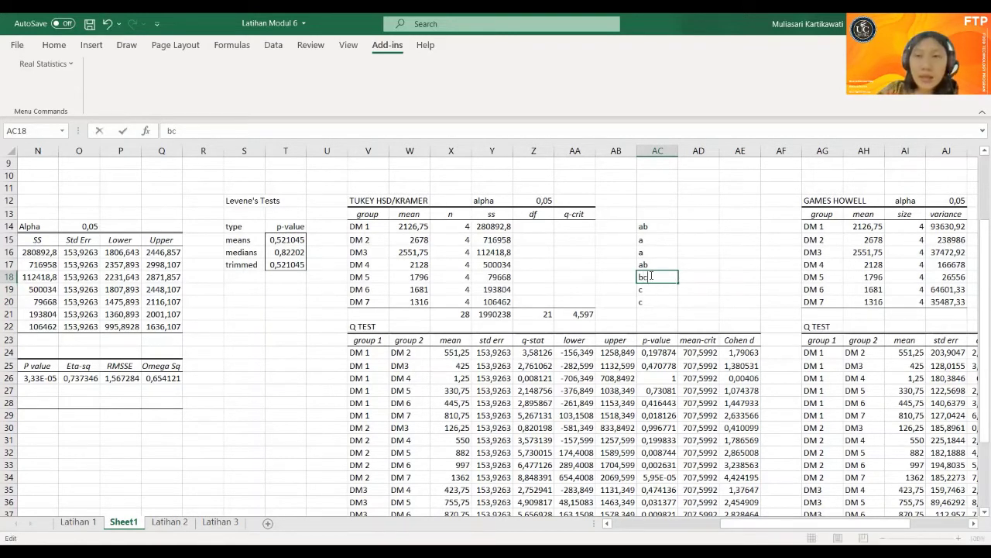
{"action": "key", "text": "Return"}
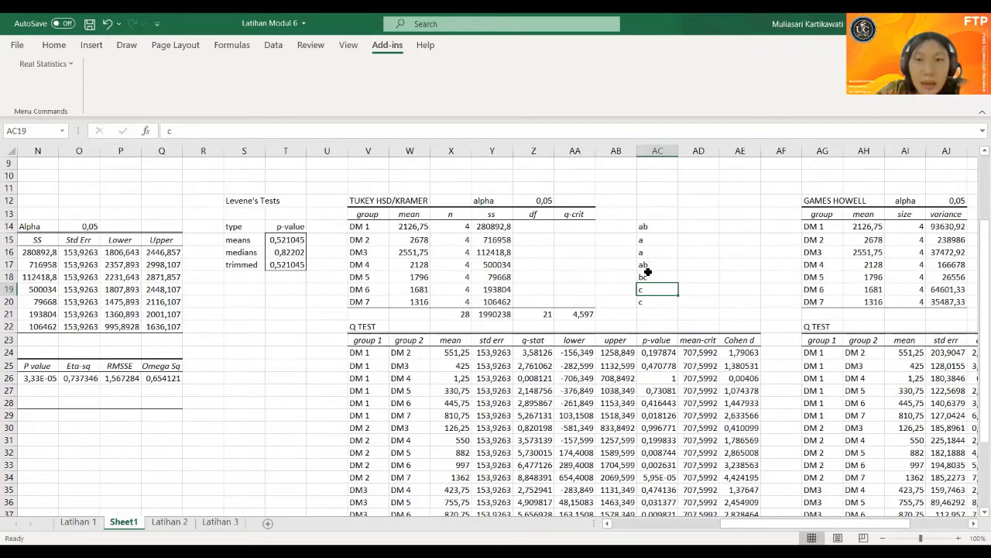
- Check the p-value of DM 4 versus DM 7 in the Q TEST table and review the DM 6 letter
{"action": "scroll", "coordinate": [635, 328], "scroll_direction": "down", "scroll_amount": 2}
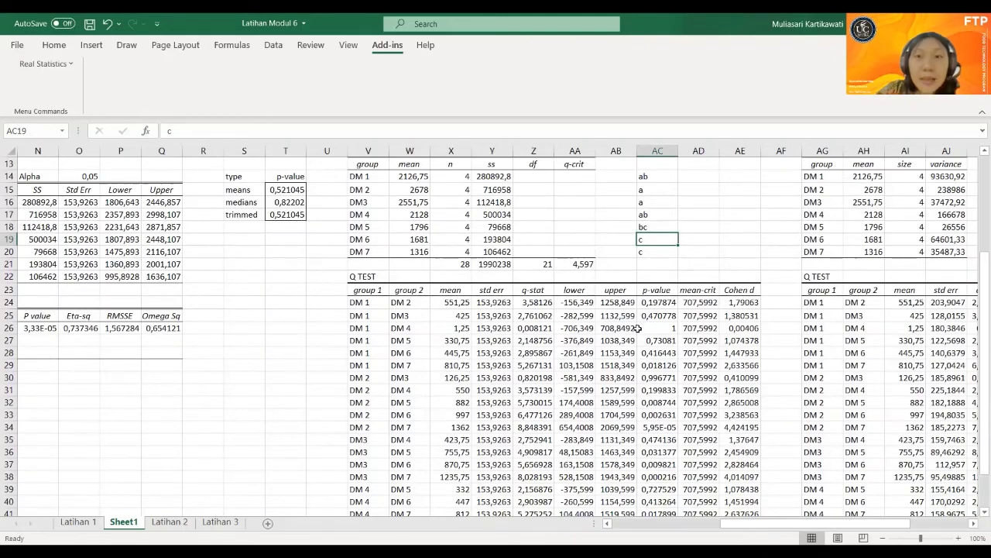
{"action": "scroll", "coordinate": [637, 328], "scroll_direction": "down", "scroll_amount": 2}
{"action": "scroll", "coordinate": [637, 328], "scroll_direction": "up", "scroll_amount": 1}
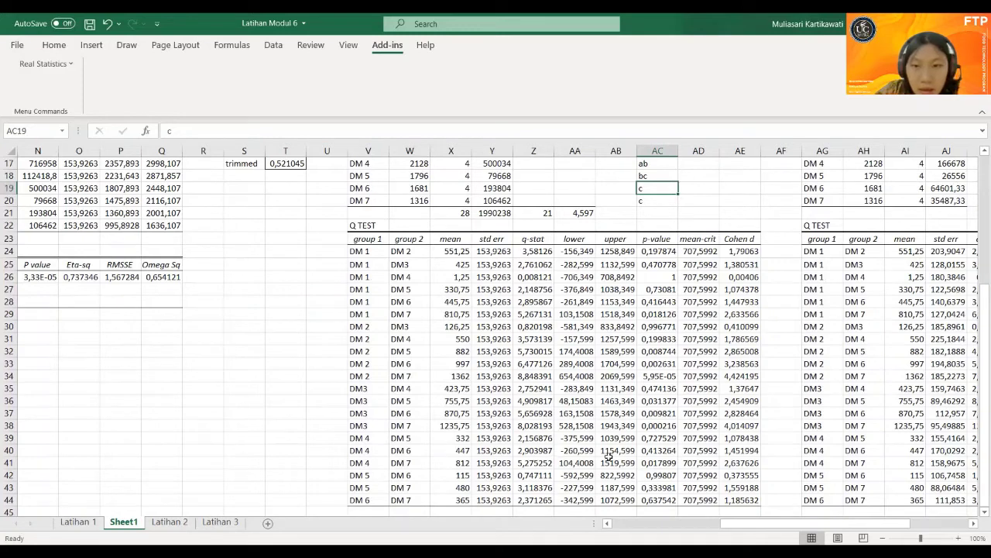
{"action": "left_click", "coordinate": [649, 463]}
{"action": "scroll", "coordinate": [649, 463], "scroll_direction": "up", "scroll_amount": 3}
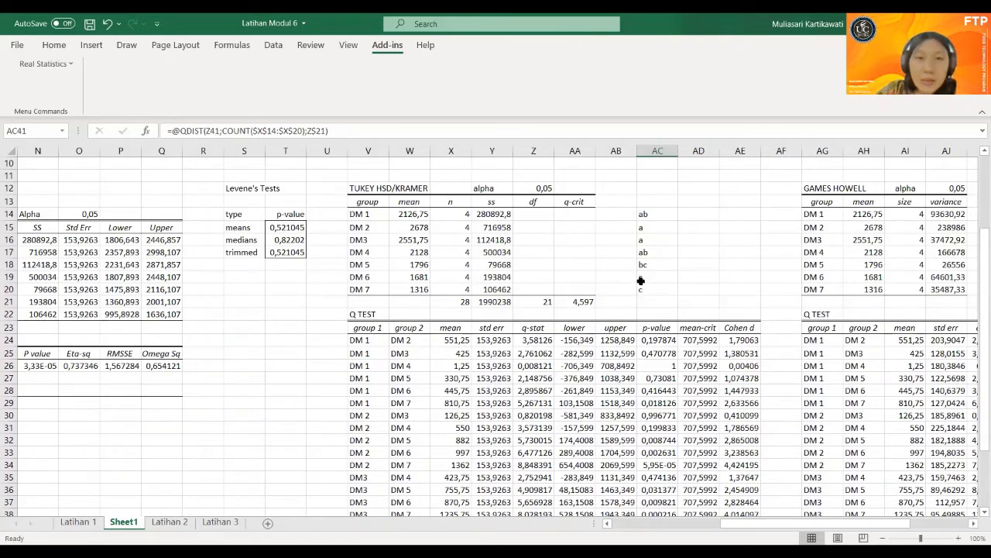
{"action": "left_click", "coordinate": [640, 280]}
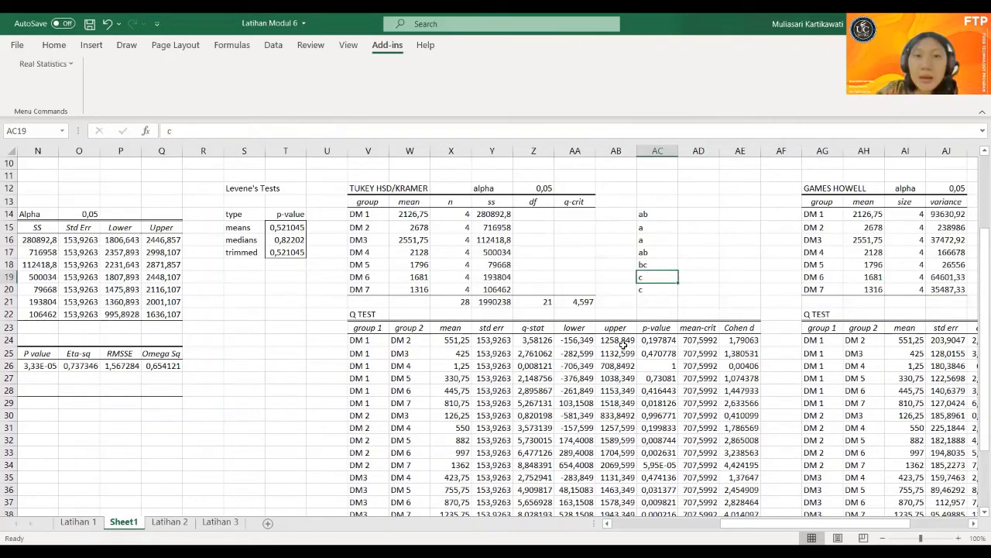
{"action": "scroll", "coordinate": [623, 344], "scroll_direction": "down", "scroll_amount": 2}
{"action": "scroll", "coordinate": [623, 343], "scroll_direction": "down", "scroll_amount": 1}
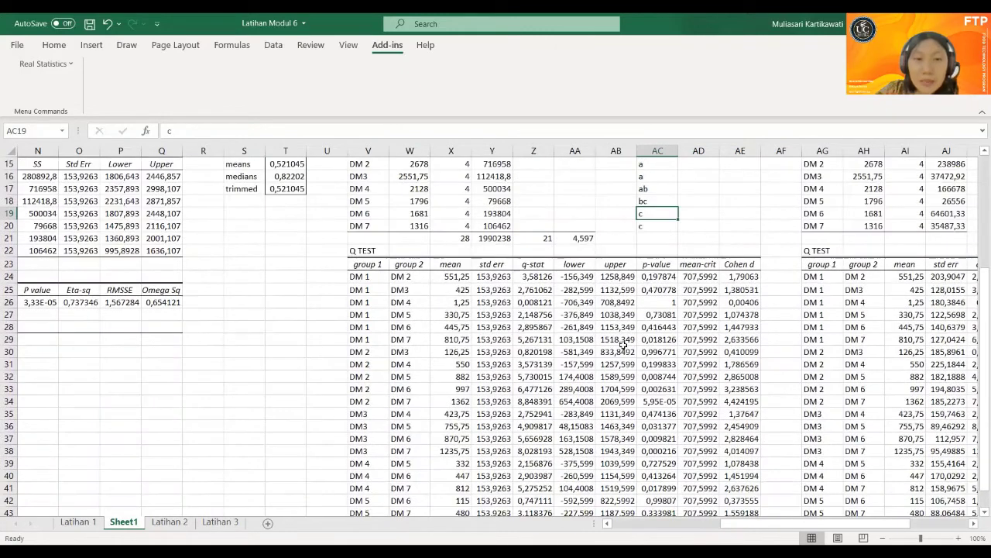
{"action": "scroll", "coordinate": [624, 344], "scroll_direction": "up", "scroll_amount": 2}
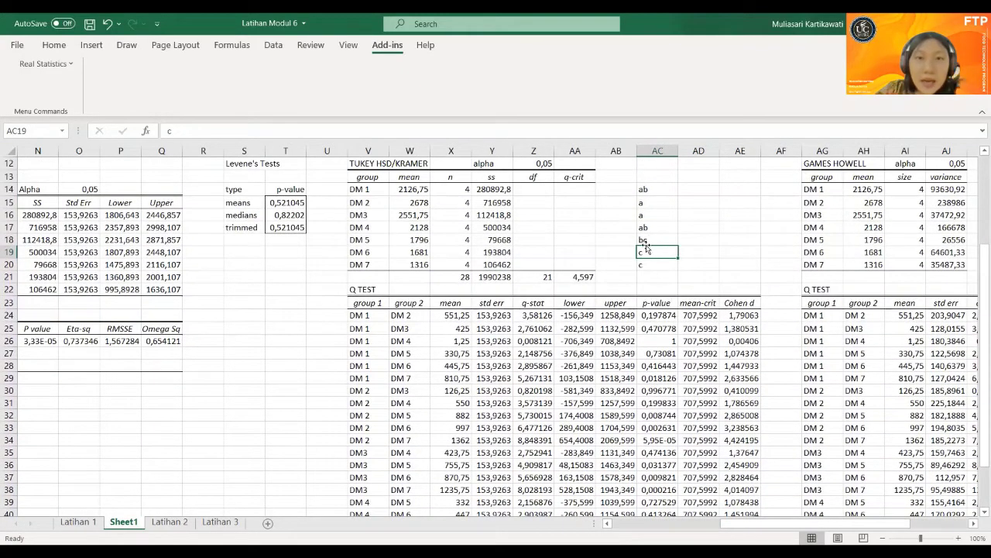
- Compare the group means of DM 1 through DM 6 in column W of the Tukey HSD table
{"action": "left_click", "coordinate": [412, 188]}
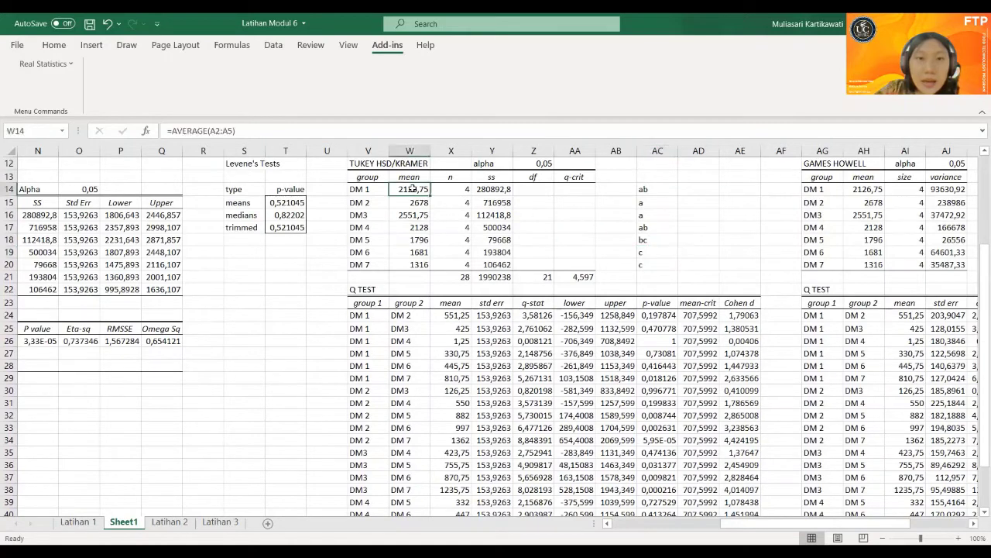
{"action": "key", "text": "Down"}
{"action": "key", "text": "Down"}
{"action": "key", "text": "Down"}
{"action": "key", "text": "Down"}
{"action": "key", "text": "Down"}
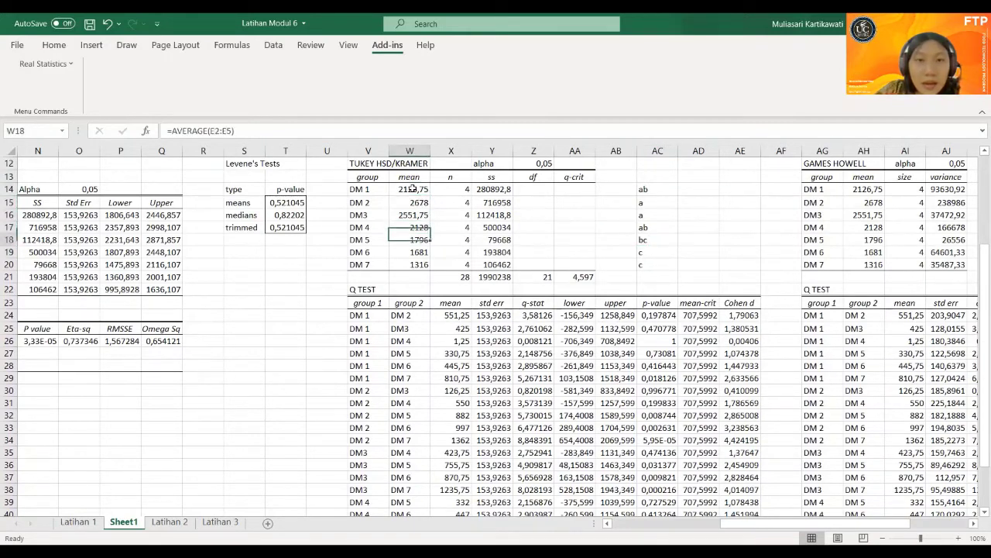
{"action": "key", "text": "Up"}
{"action": "key", "text": "Down"}
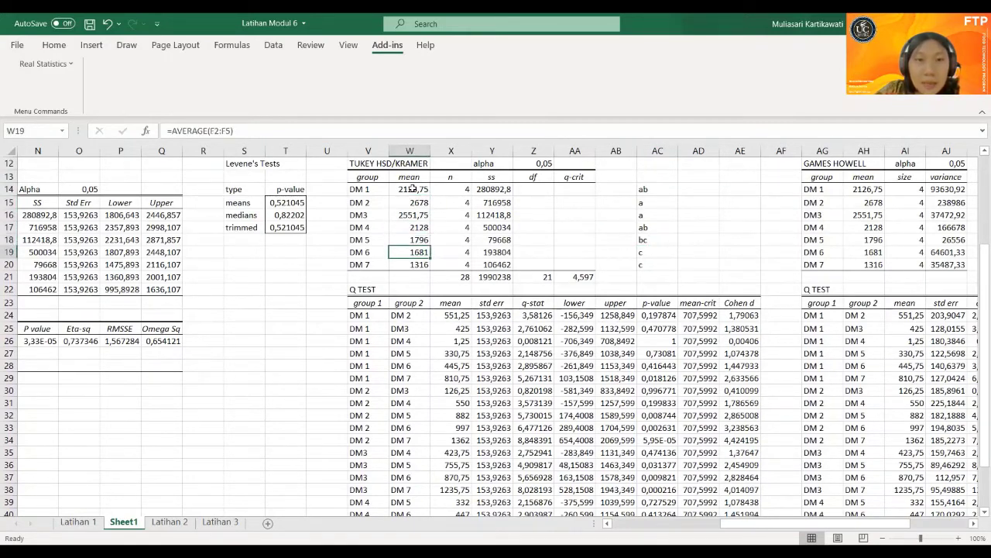
{"action": "key", "text": "Up"}
{"action": "key", "text": "Up"}
{"action": "key", "text": "Up"}
{"action": "key", "text": "Up"}
{"action": "key", "text": "Up"}
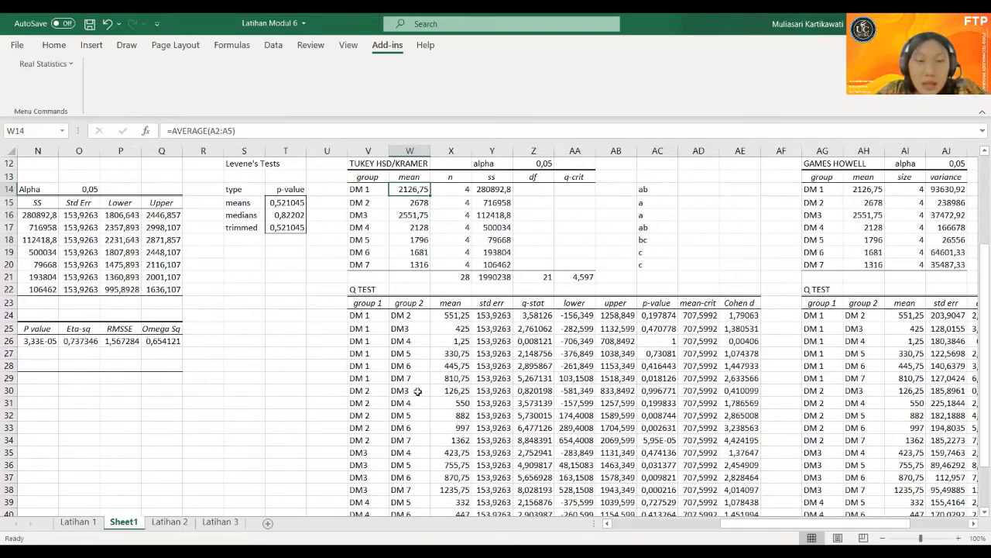
- Locate the DM 1 versus DM 6 comparison in the Q TEST table and check its p-value
{"action": "scroll", "coordinate": [417, 391], "scroll_direction": "down", "scroll_amount": 3}
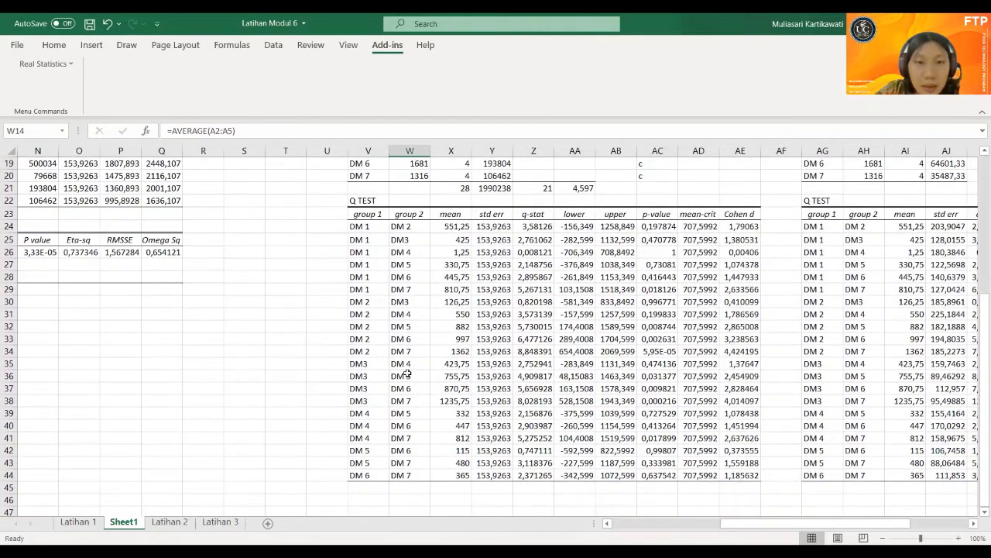
{"action": "scroll", "coordinate": [407, 371], "scroll_direction": "up", "scroll_amount": 2}
{"action": "left_click", "coordinate": [379, 301]}
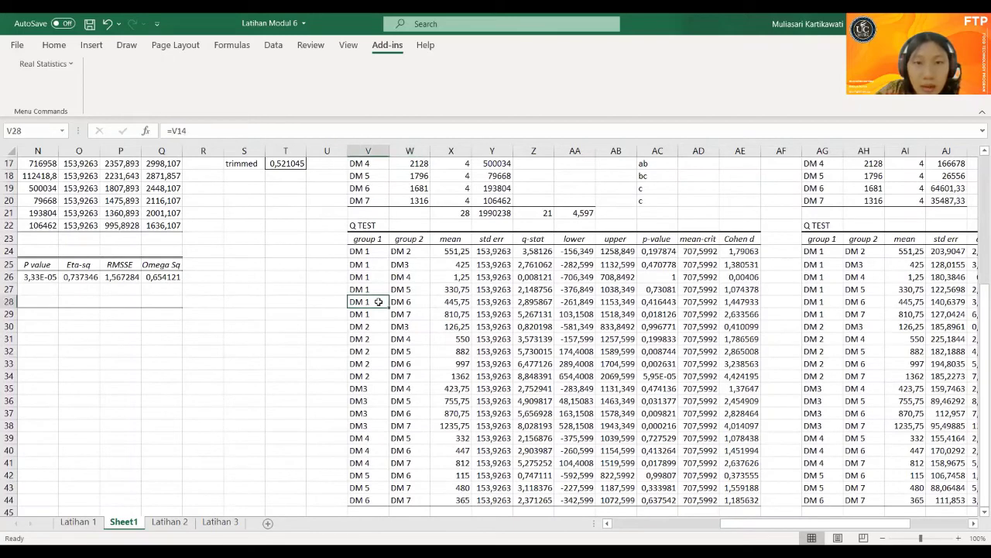
{"action": "key", "text": "Right"}
{"action": "key", "text": "Right"}
{"action": "key", "text": "Right"}
{"action": "key", "text": "Right"}
{"action": "key", "text": "Right"}
{"action": "key", "text": "Right"}
{"action": "key", "text": "Right"}
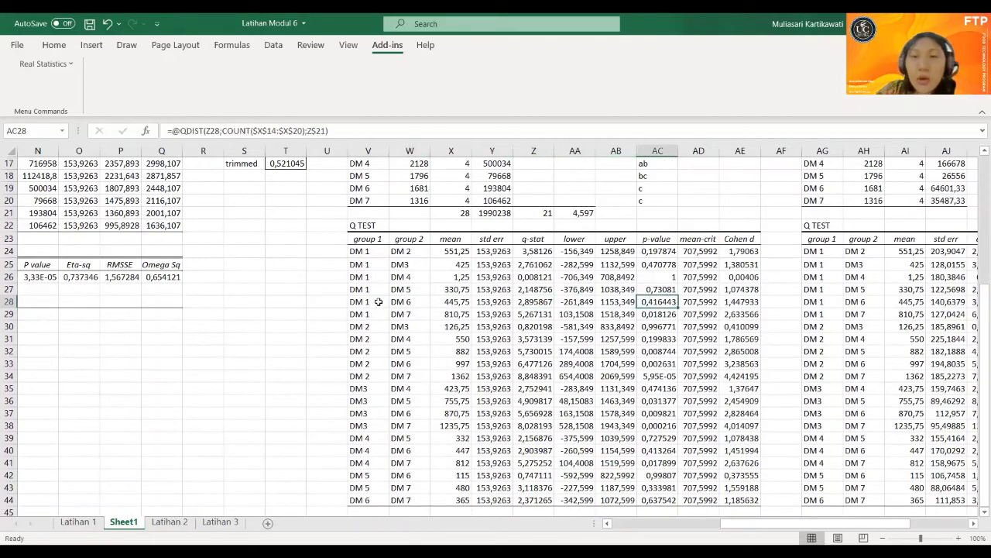
- Change the DM 6 significance letter in cell AC19 to bc
{"action": "scroll", "coordinate": [379, 301], "scroll_direction": "up", "scroll_amount": 2}
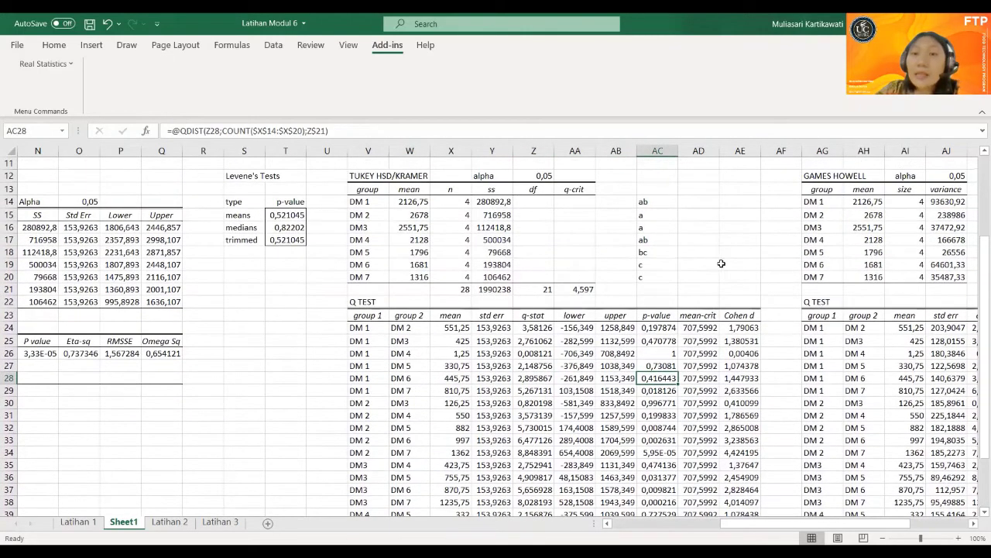
{"action": "double_click", "coordinate": [645, 265]}
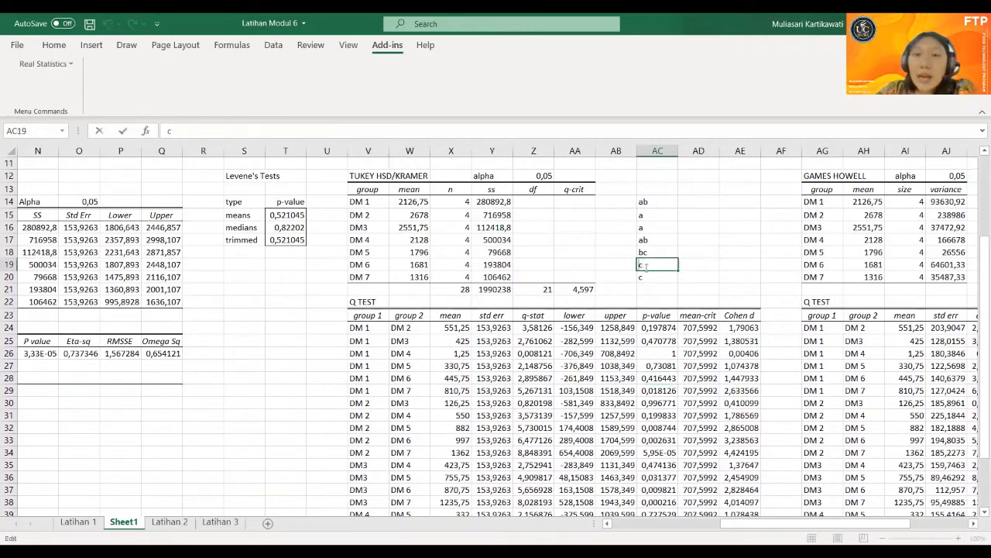
{"action": "type", "text": "b"}
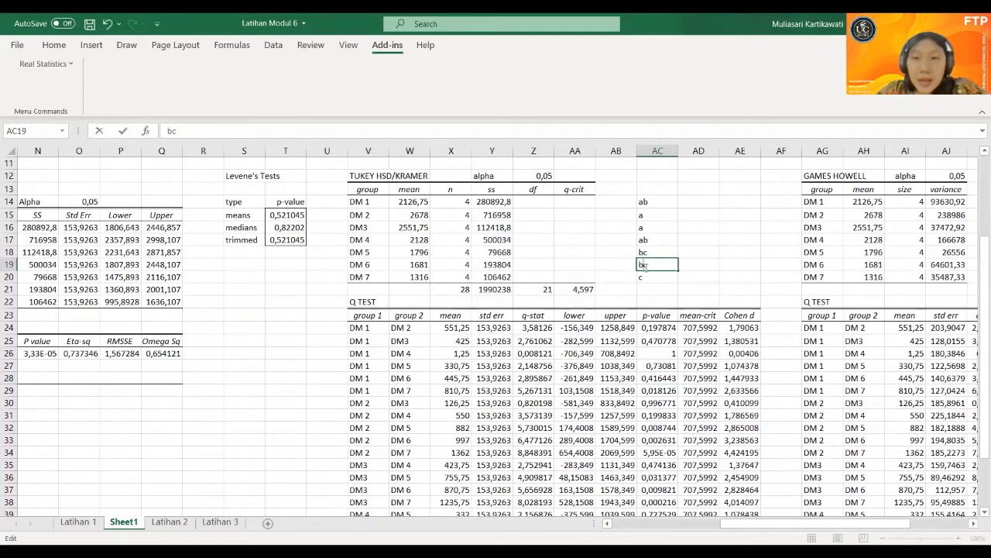
{"action": "key", "text": "Return"}
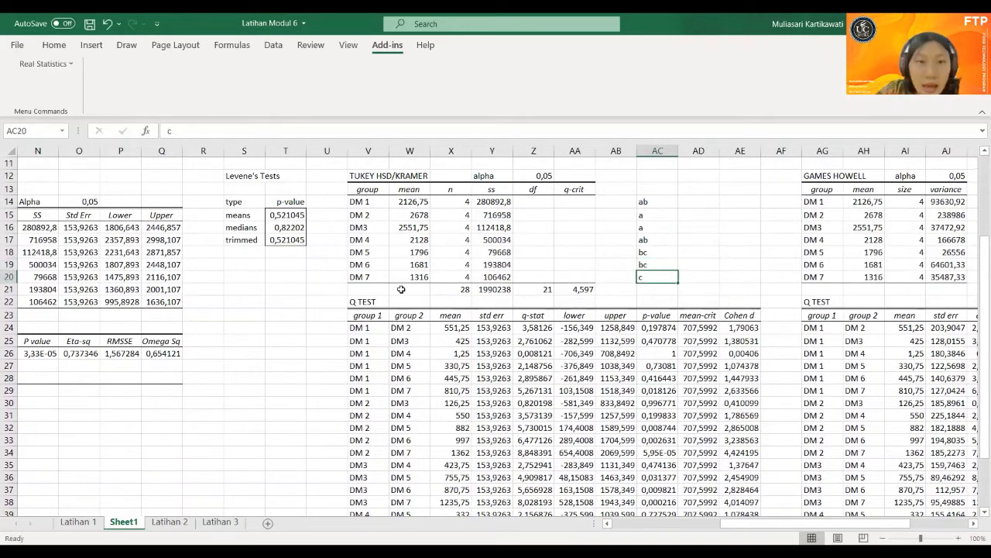
- Review the DM3 letter and check the p-value of DM 4 versus DM 6 in the Q TEST table
{"action": "left_click", "coordinate": [645, 228]}
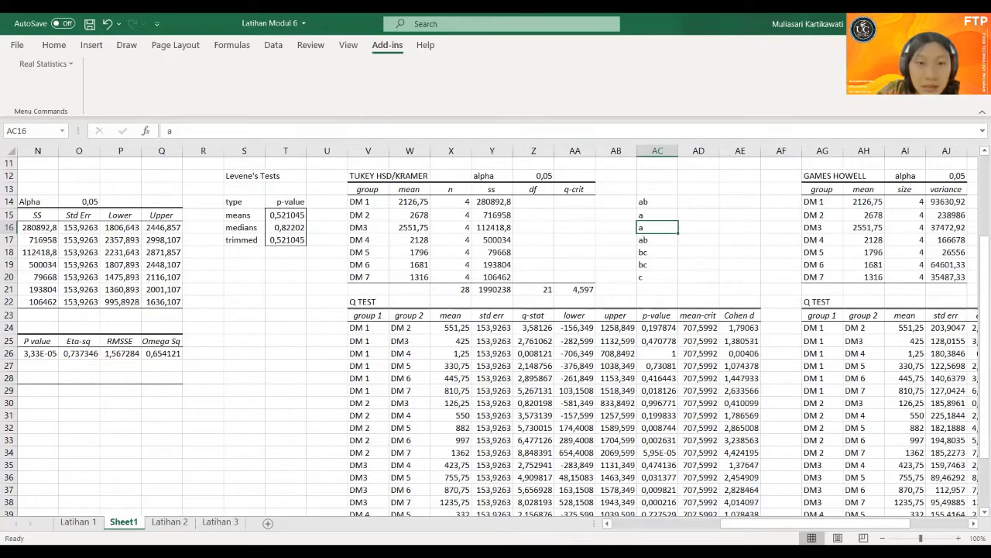
{"action": "scroll", "coordinate": [409, 410], "scroll_direction": "down", "scroll_amount": 2}
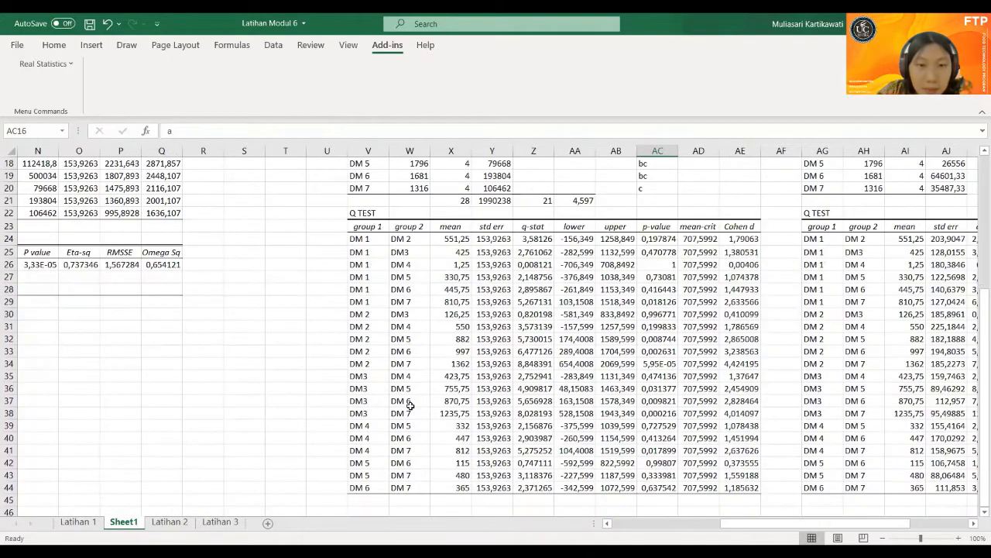
{"action": "left_click", "coordinate": [402, 448]}
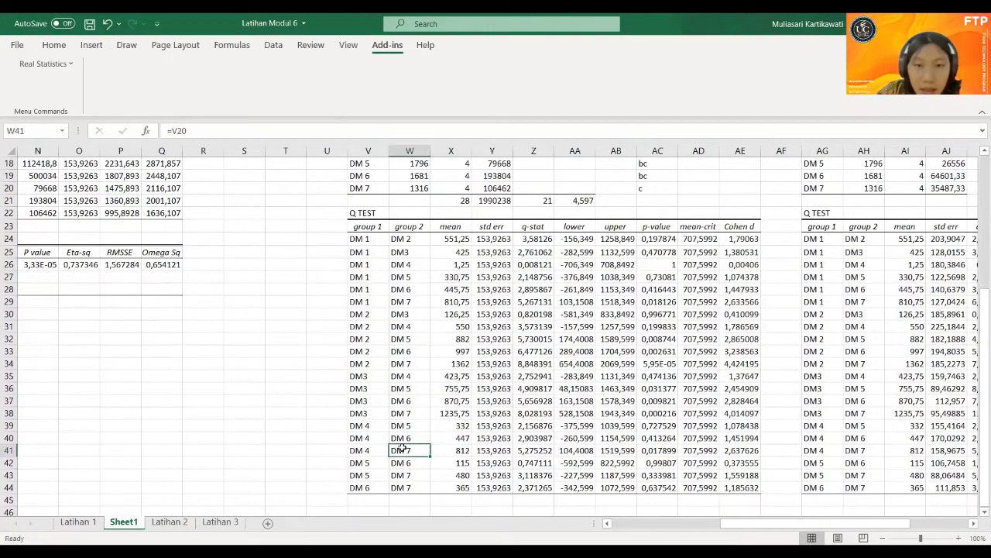
{"action": "key", "text": "Up"}
{"action": "key", "text": "Right"}
{"action": "key", "text": "Right"}
{"action": "key", "text": "Right"}
{"action": "key", "text": "Right"}
{"action": "key", "text": "Right"}
{"action": "key", "text": "Right"}
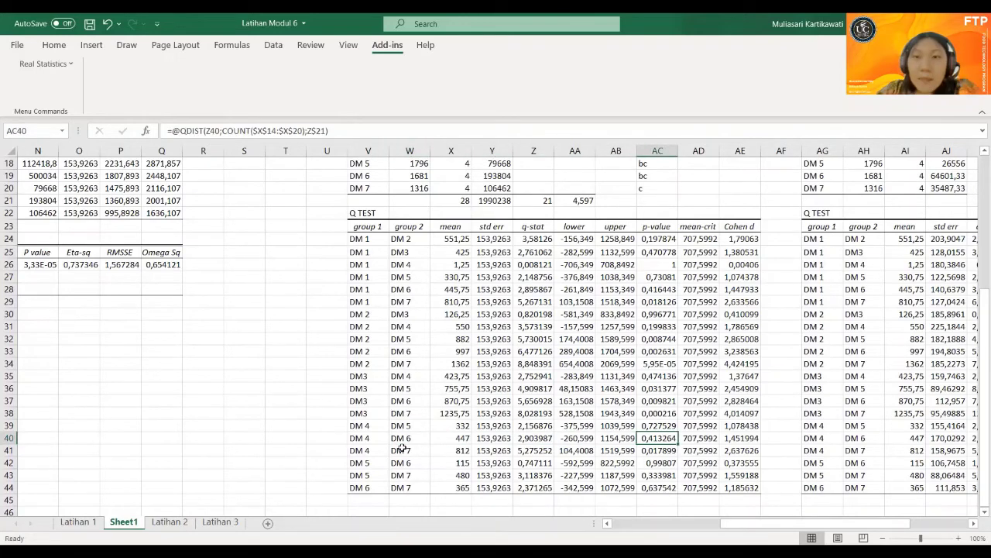
{"action": "scroll", "coordinate": [402, 447], "scroll_direction": "up", "scroll_amount": 2}
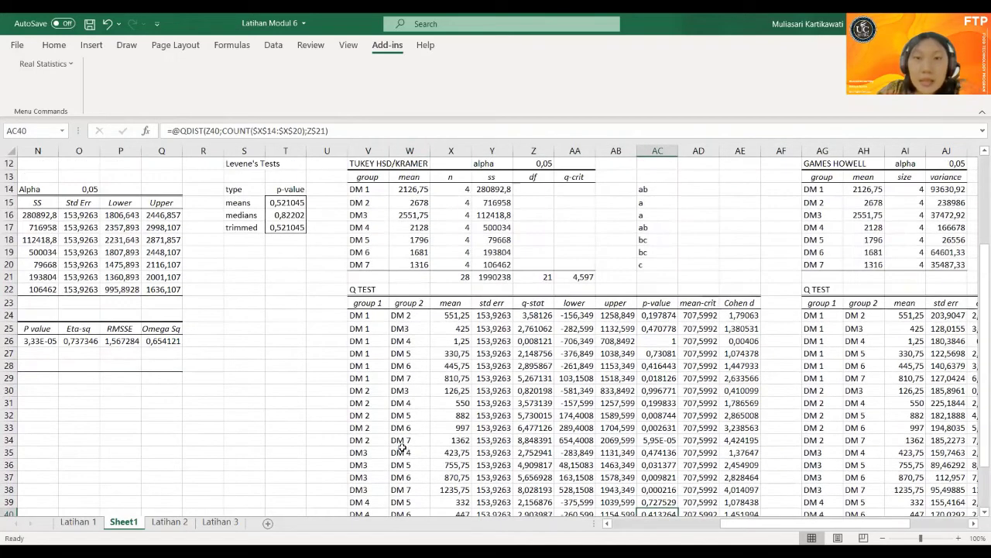
- Review the significance letters assigned to DM 4 and DM 1 in column AC beside the Tukey group table
{"action": "left_click", "coordinate": [653, 227]}
{"action": "scroll", "coordinate": [652, 228], "scroll_direction": "up", "scroll_amount": 1}
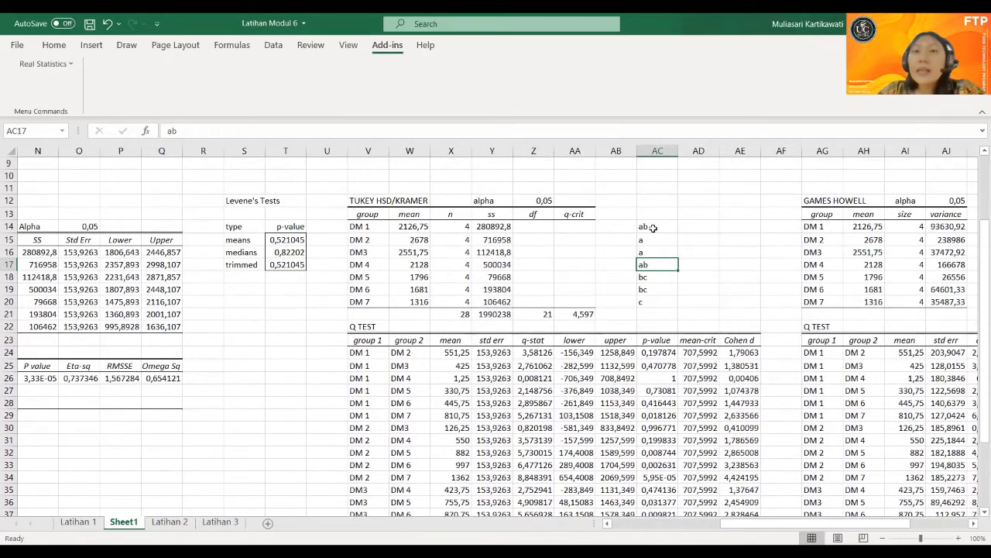
{"action": "left_click", "coordinate": [653, 228]}
{"action": "right_click", "coordinate": [653, 228]}
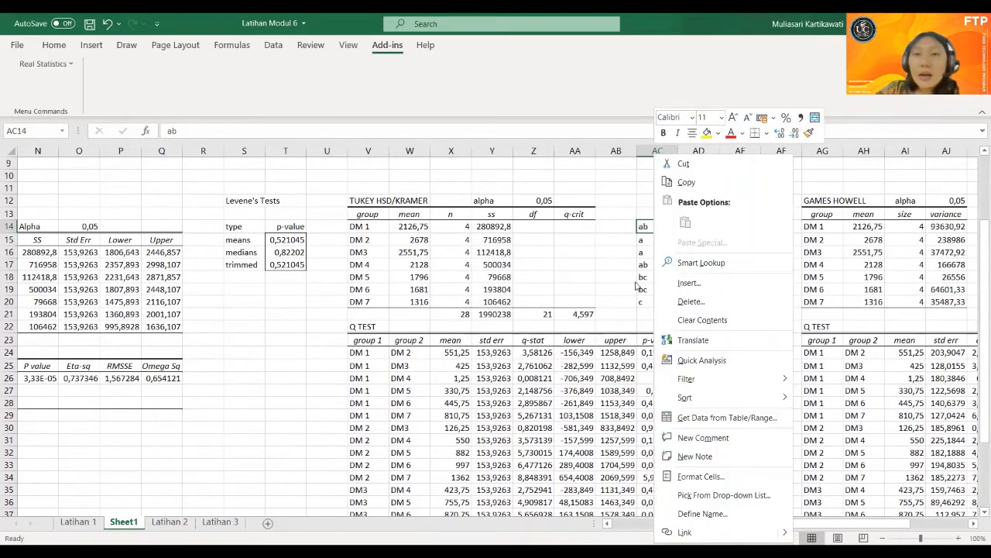
{"action": "key", "text": "Escape"}
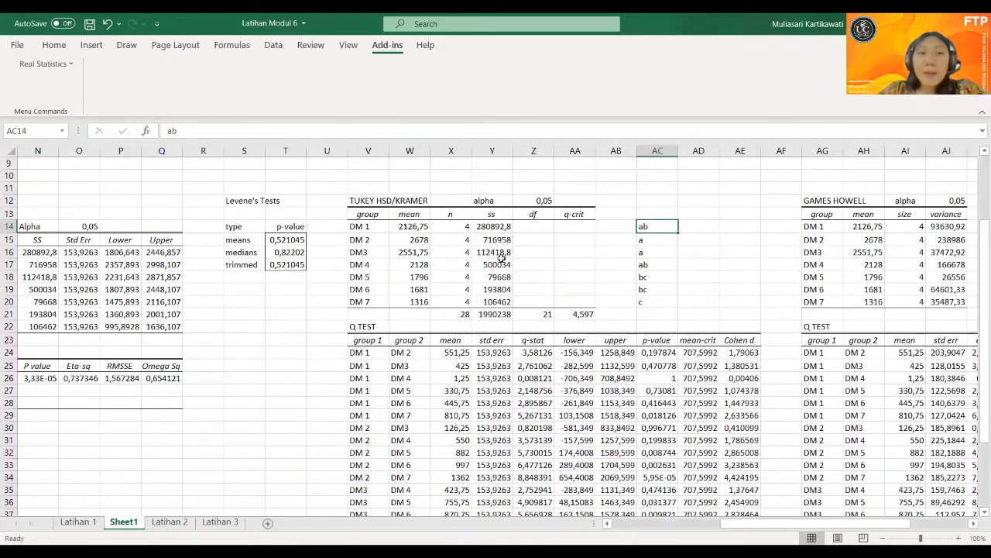
- Return to the hand calculations and select empty cell C18 below the F hitung row
{"action": "scroll", "coordinate": [502, 258], "scroll_direction": "down", "scroll_amount": 1}
{"action": "scroll", "coordinate": [502, 257], "scroll_direction": "up", "scroll_amount": 1}
{"action": "scroll", "coordinate": [502, 258], "scroll_direction": "left", "scroll_amount": 1}
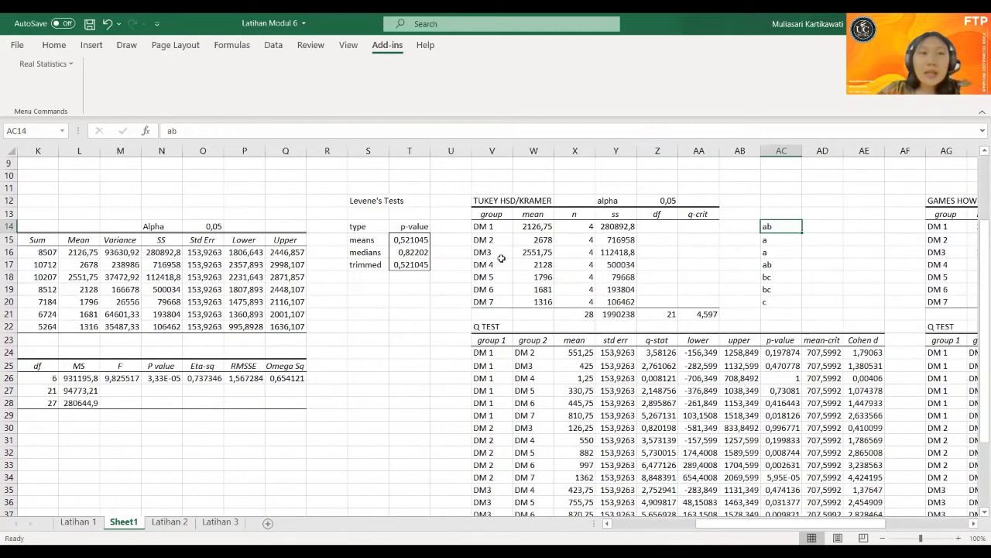
{"action": "scroll", "coordinate": [502, 258], "scroll_direction": "left", "scroll_amount": 1}
{"action": "scroll", "coordinate": [502, 258], "scroll_direction": "down", "scroll_amount": 1}
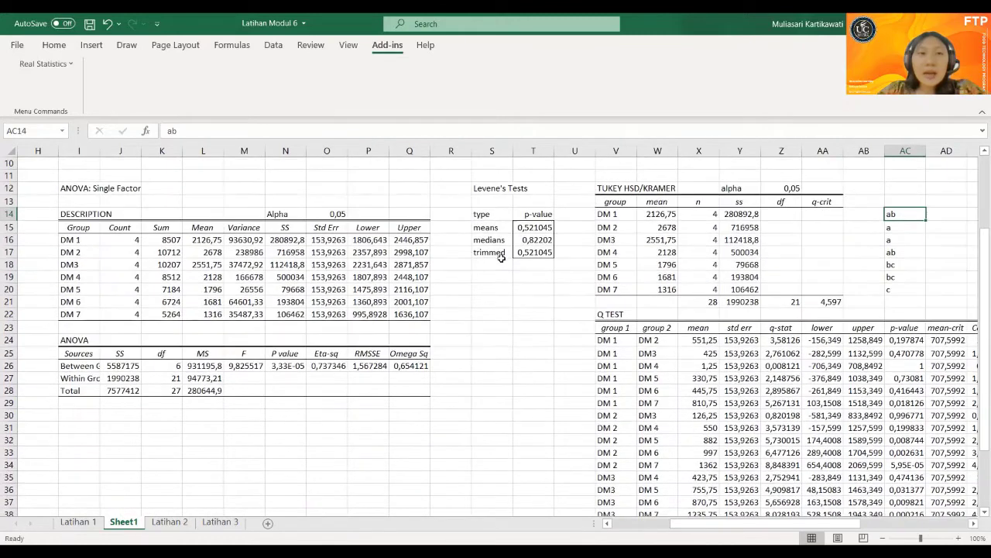
{"action": "scroll", "coordinate": [502, 258], "scroll_direction": "up", "scroll_amount": 3}
{"action": "scroll", "coordinate": [501, 258], "scroll_direction": "left", "scroll_amount": 2}
{"action": "scroll", "coordinate": [502, 258], "scroll_direction": "left", "scroll_amount": 1}
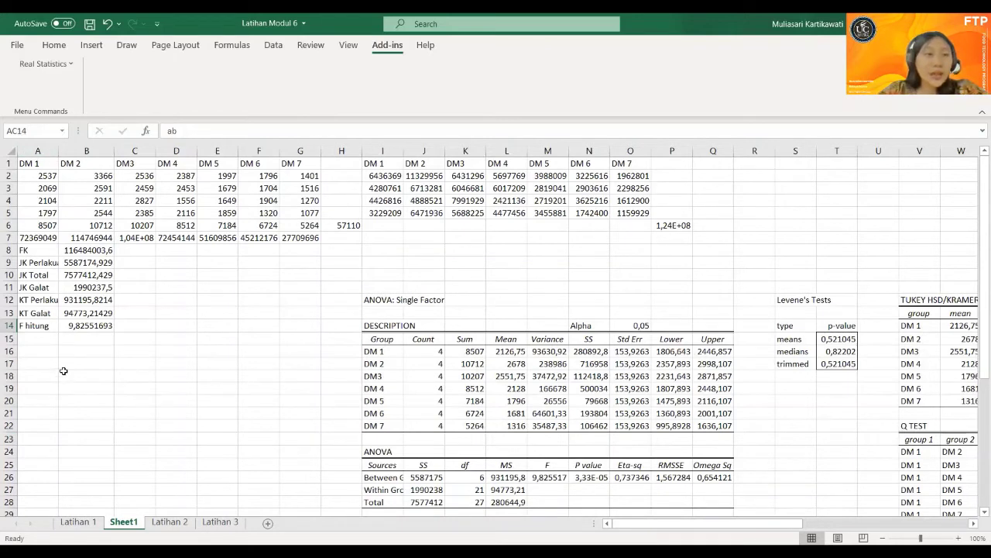
{"action": "left_click", "coordinate": [74, 393]}
{"action": "key", "text": "Right"}
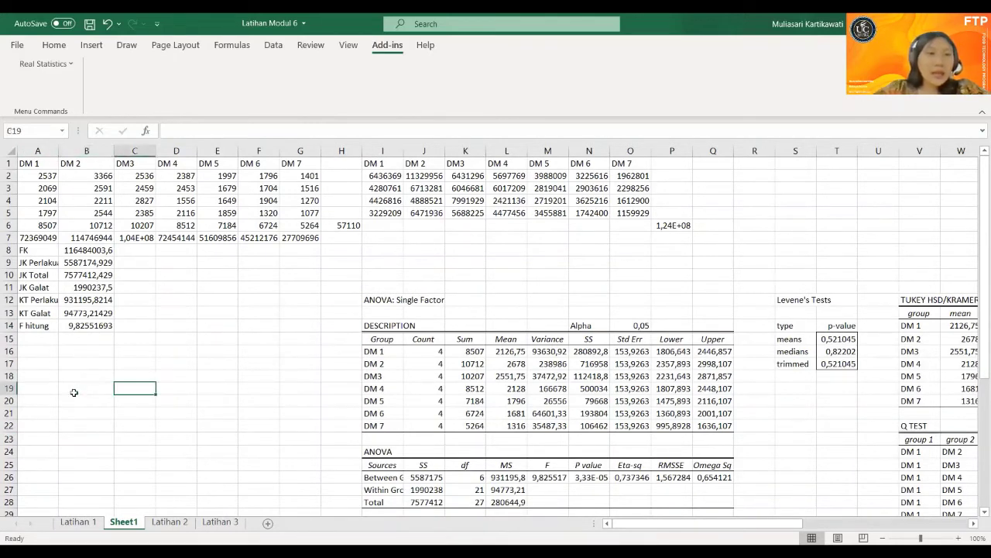
{"action": "key", "text": "Up"}
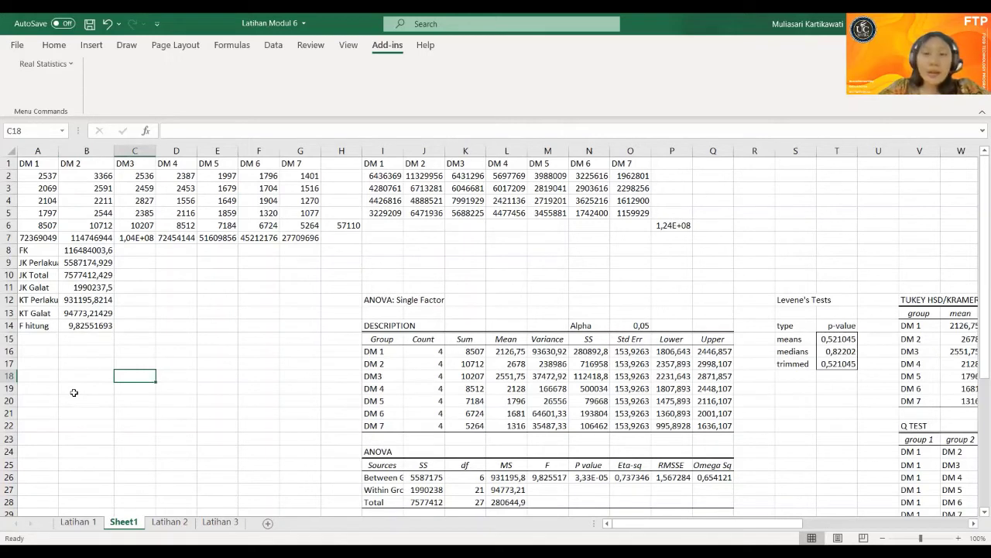
{"action": "type", "text": "Metode"}
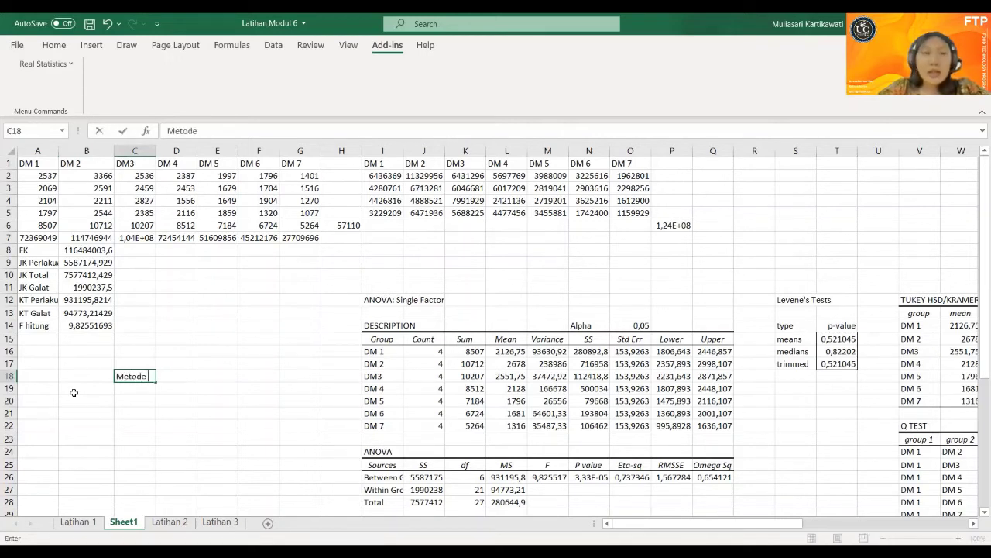
{"action": "key", "text": "BackSpace"}
{"action": "key", "text": "BackSpace"}
{"action": "key", "text": "BackSpace"}
{"action": "key", "text": "BackSpace"}
{"action": "key", "text": "BackSpace"}
{"action": "key", "text": "BackSpace"}
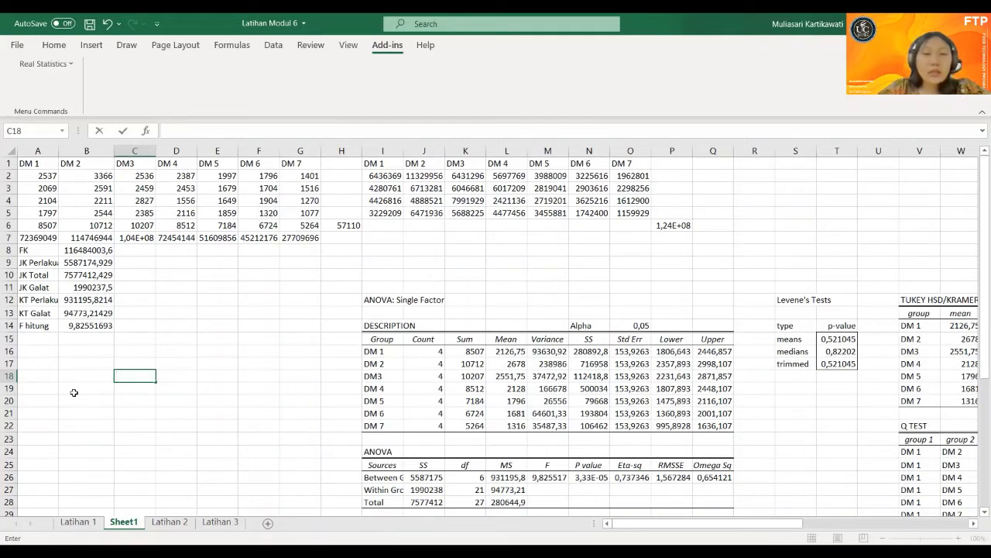
- Enter the heading Jumlah Ekstraksi in C18 and list the row labels DM 1, DM2, DM3 and on through DM 7 in B19:B25
{"action": "type", "text": "Jumlah Ekstraksi"}
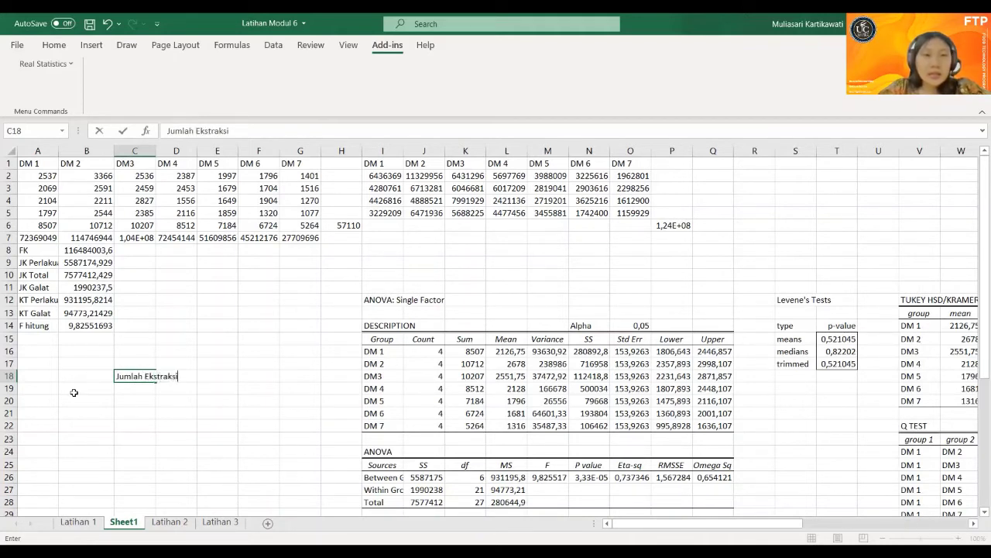
{"action": "key", "text": "Return"}
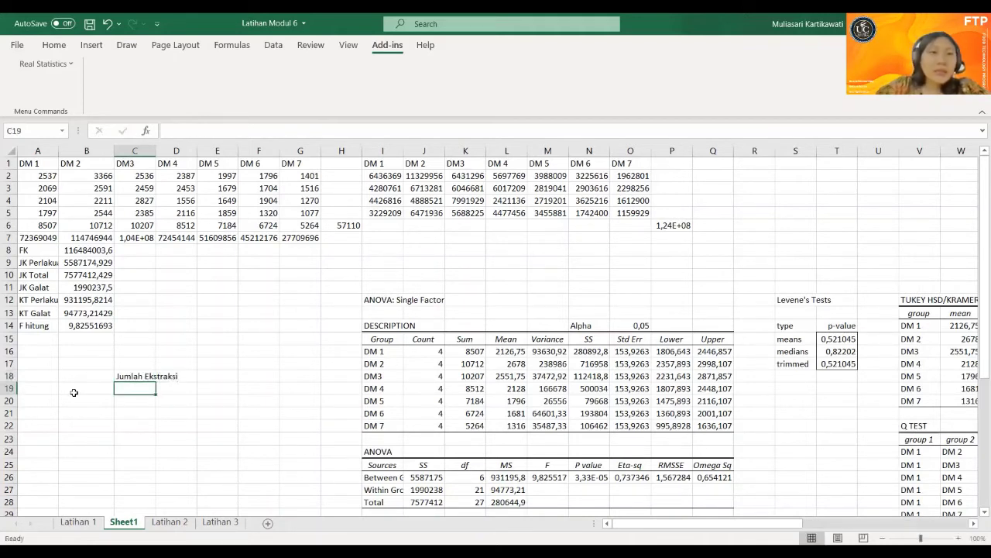
{"action": "left_click", "coordinate": [73, 392]}
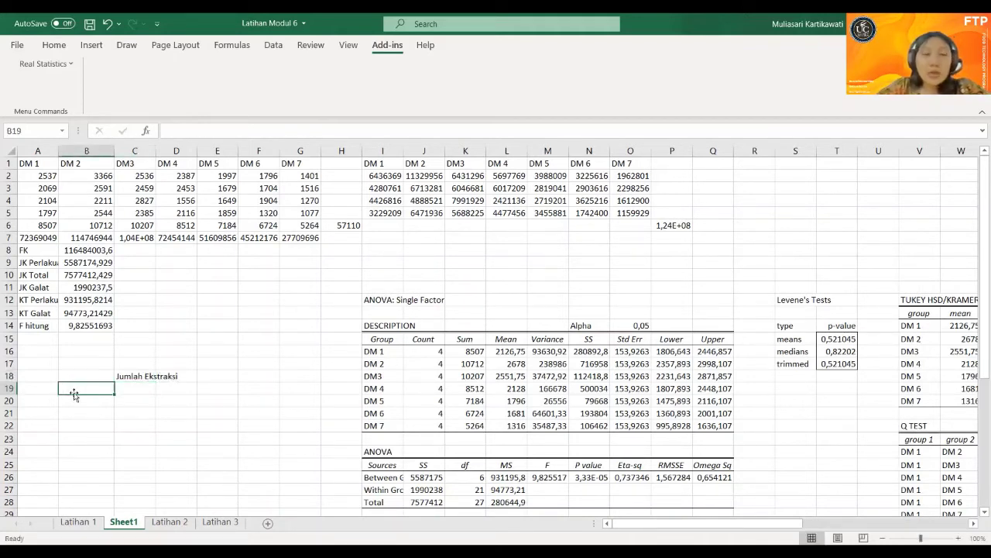
{"action": "type", "text": "DM 1"}
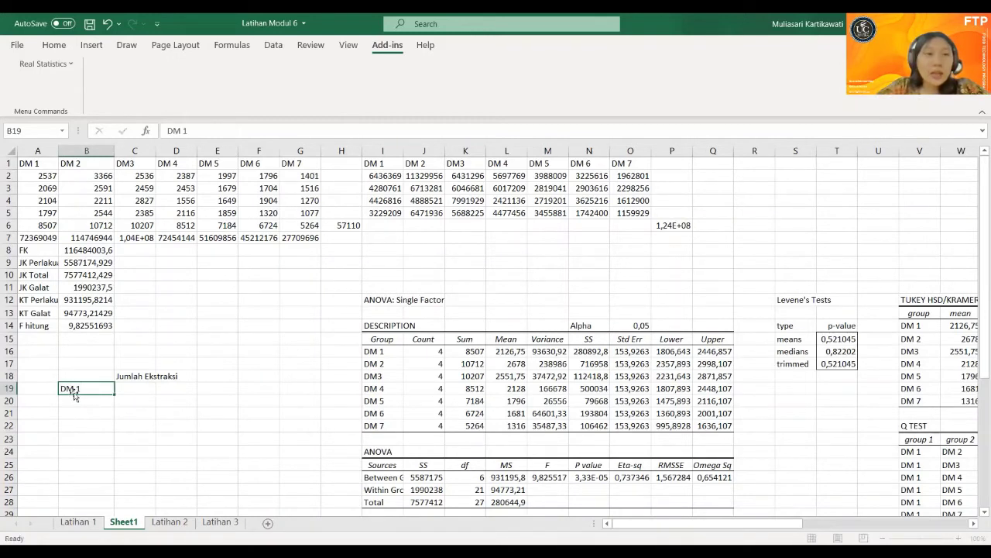
{"action": "key", "text": "Return"}
{"action": "type", "text": "DM2"}
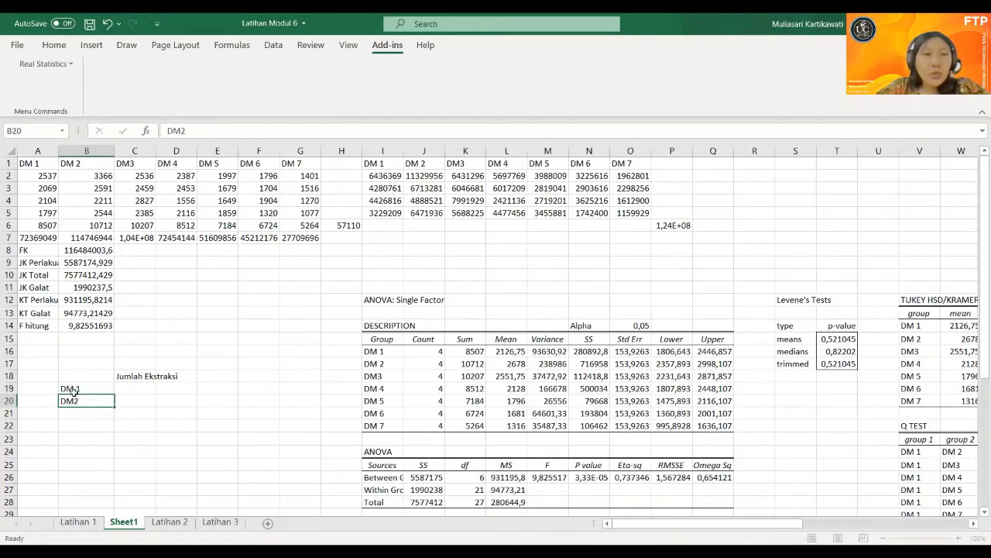
{"action": "key", "text": "Return"}
{"action": "type", "text": "DM3"}
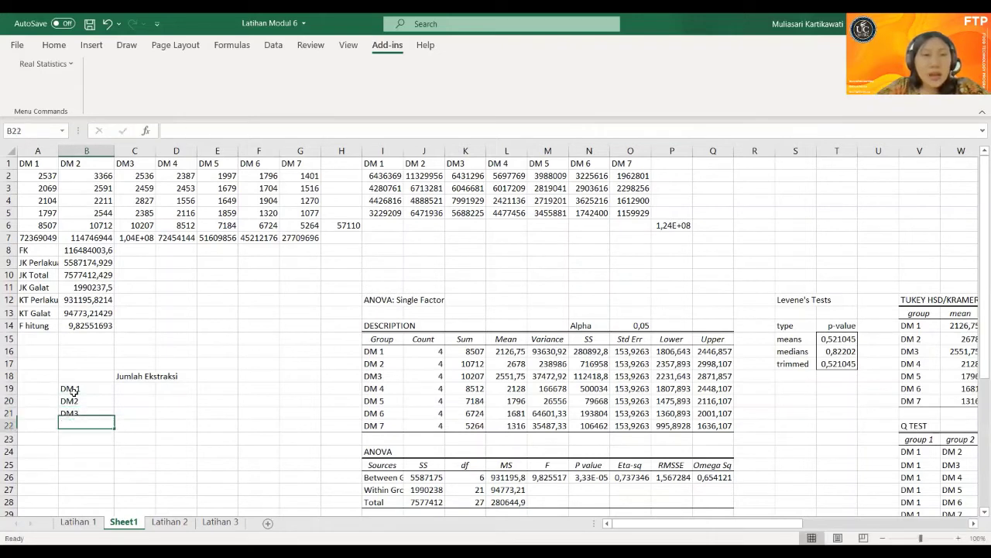
{"action": "key", "text": "Return"}
{"action": "left_click_drag", "start_coordinate": [73, 391], "coordinate": [116, 471]}
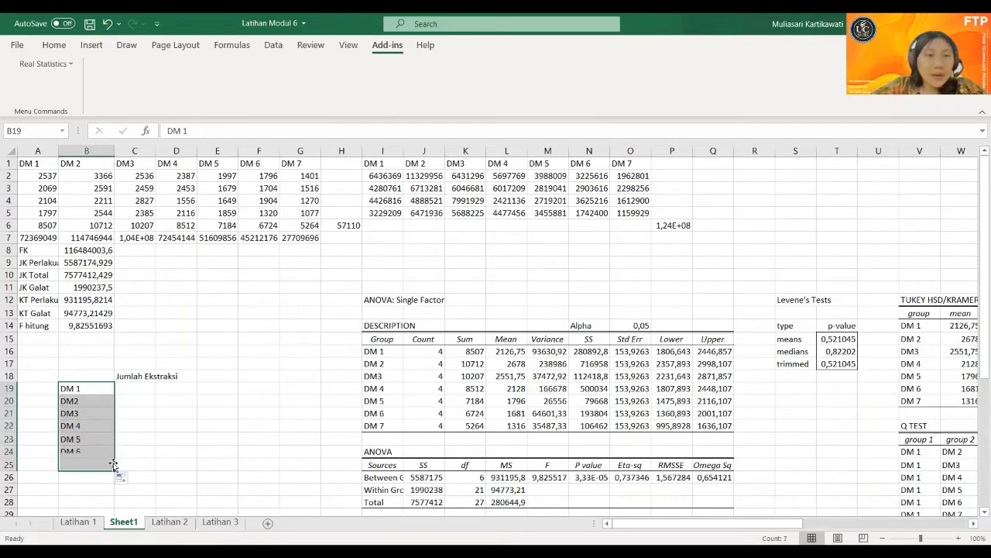
- Calculate the DM 1 mean in A16 with AVERAGE over A2:A5 and fill the formula across to G16 for the other groups
{"action": "left_click", "coordinate": [152, 395]}
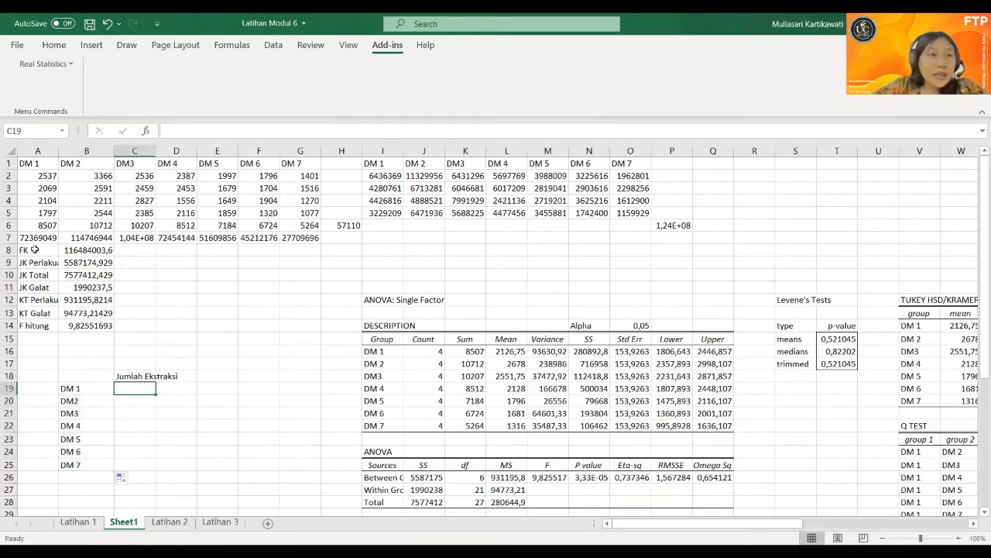
{"action": "left_click", "coordinate": [45, 342]}
{"action": "left_click", "coordinate": [46, 354]}
{"action": "type", "text": "="}
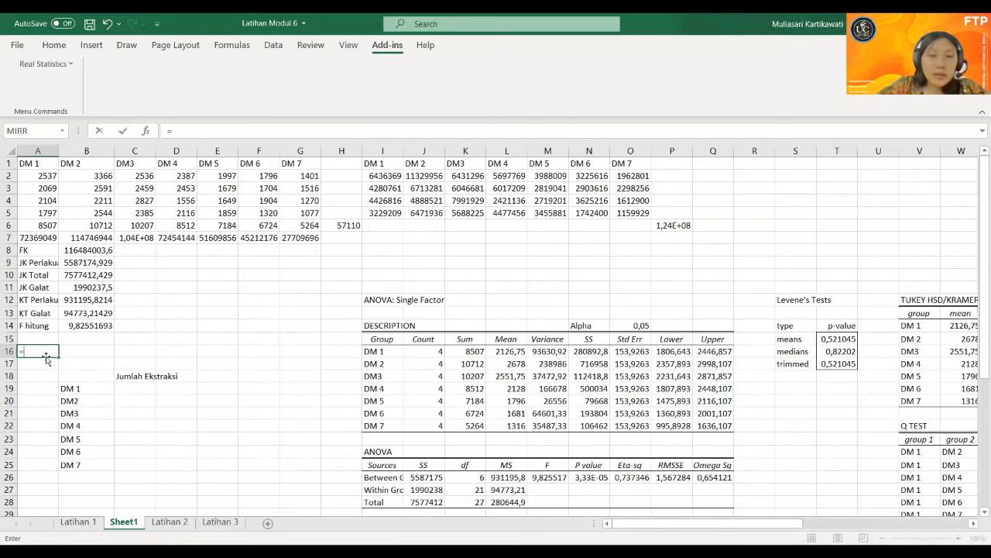
{"action": "type", "text": "average"}
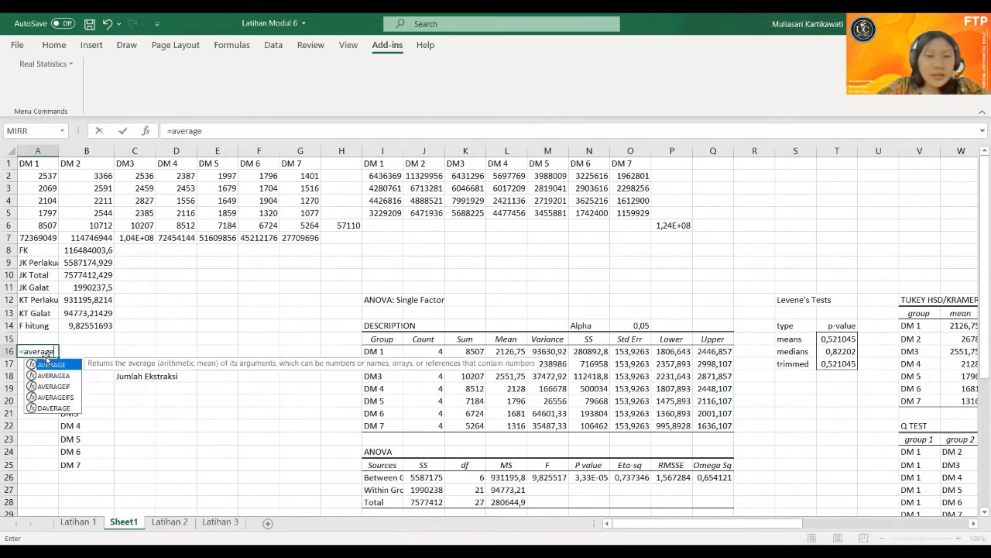
{"action": "type", "text": "("}
{"action": "key", "text": "Up"}
{"action": "key", "text": "Up"}
{"action": "key", "text": "Up"}
{"action": "key", "text": "Up"}
{"action": "key", "text": "Up"}
{"action": "key", "text": "Up"}
{"action": "key", "text": "Up"}
{"action": "key", "text": "Up"}
{"action": "key", "text": "Up"}
{"action": "key", "text": "Up"}
{"action": "key", "text": "Up"}
{"action": "key", "text": "Up"}
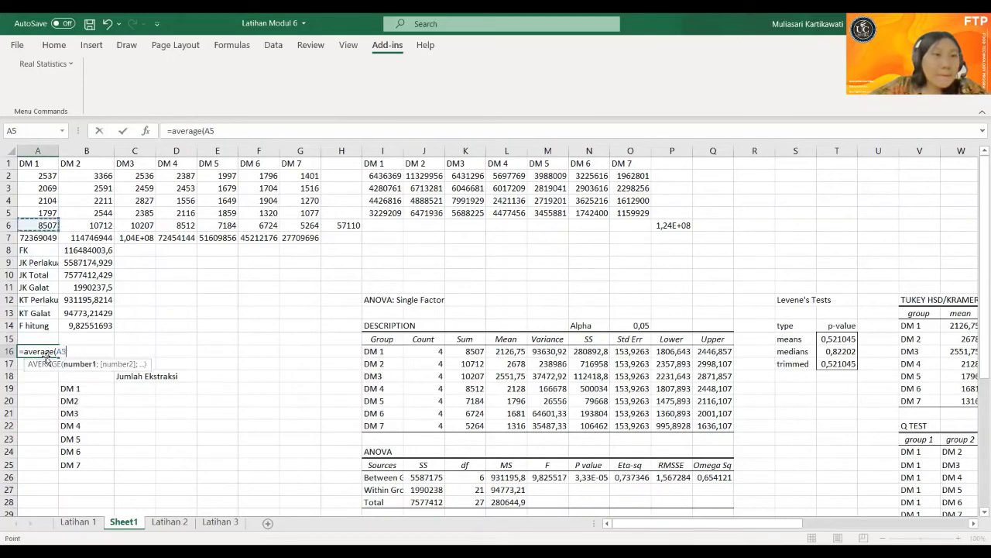
{"action": "key", "text": "Down"}
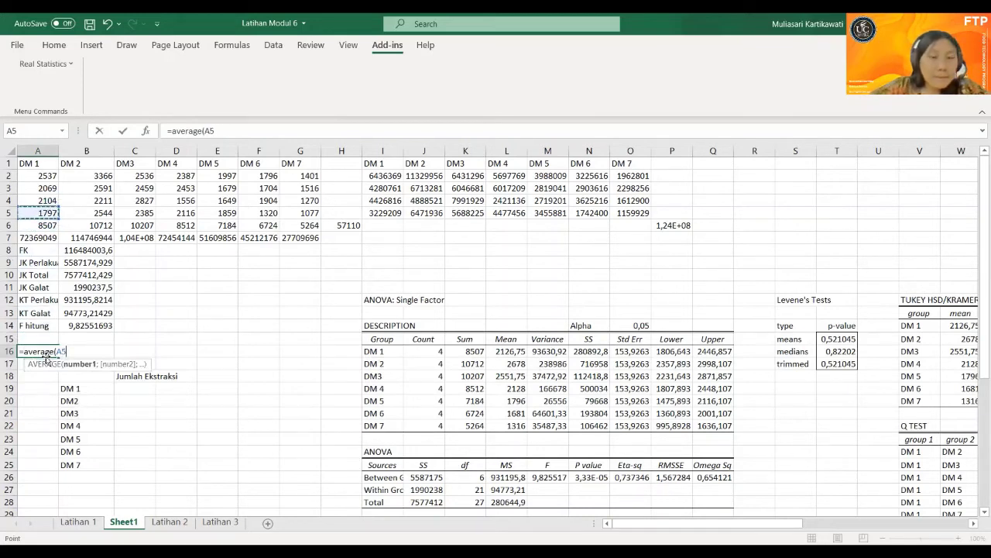
{"action": "key", "text": "shift+Up"}
{"action": "key", "text": "shift+Up"}
{"action": "key", "text": "shift+Up"}
{"action": "key", "text": "Return"}
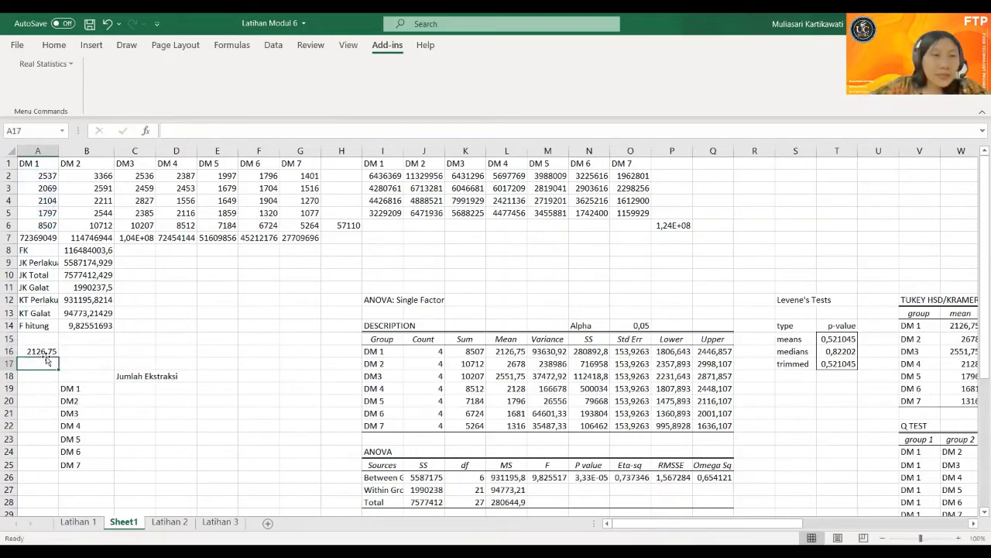
{"action": "left_click", "coordinate": [46, 353]}
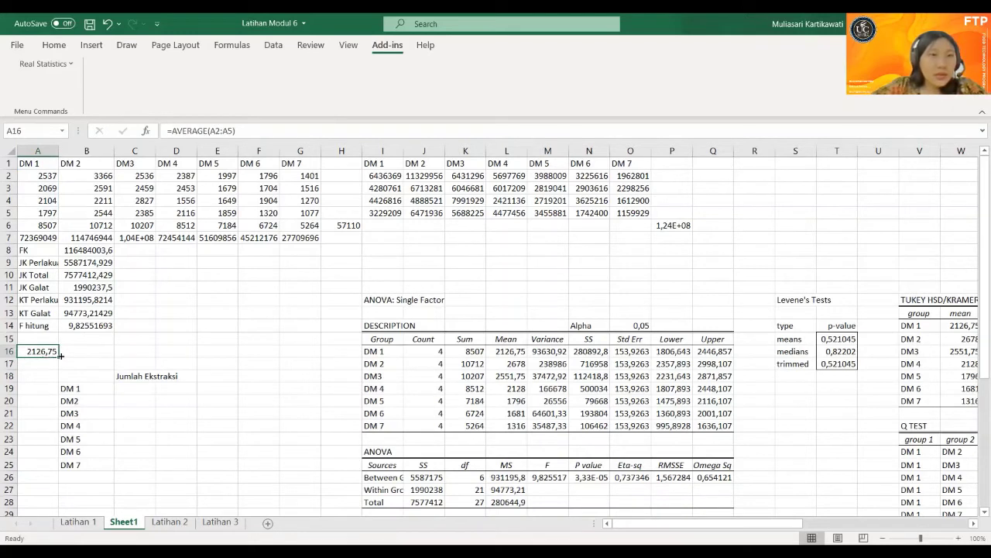
{"action": "left_click_drag", "start_coordinate": [60, 356], "coordinate": [309, 359]}
- Calculate the DM 1 standard deviation in A17 with STDEV over A2:A5 and fill the formula across to G17
{"action": "left_click", "coordinate": [43, 364]}
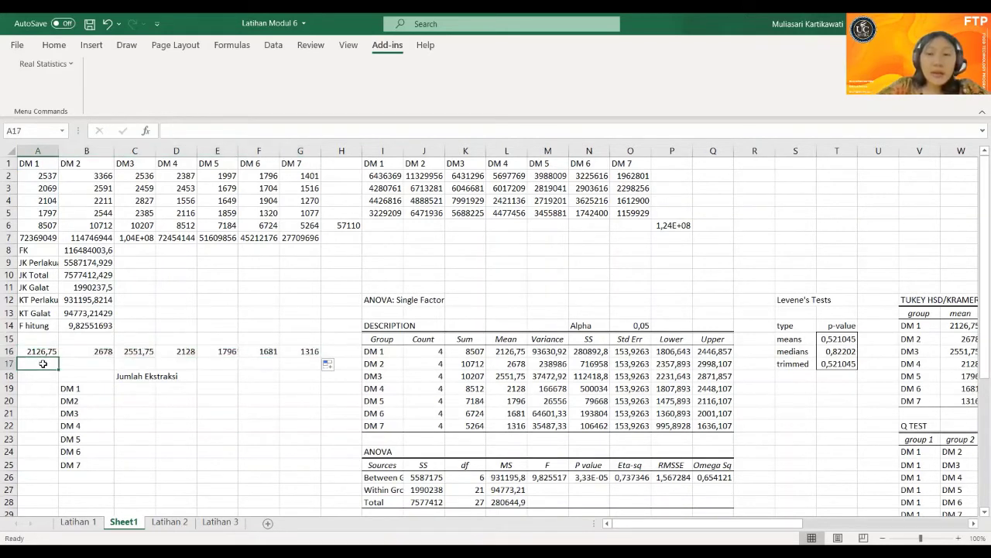
{"action": "type", "text": "=stde"}
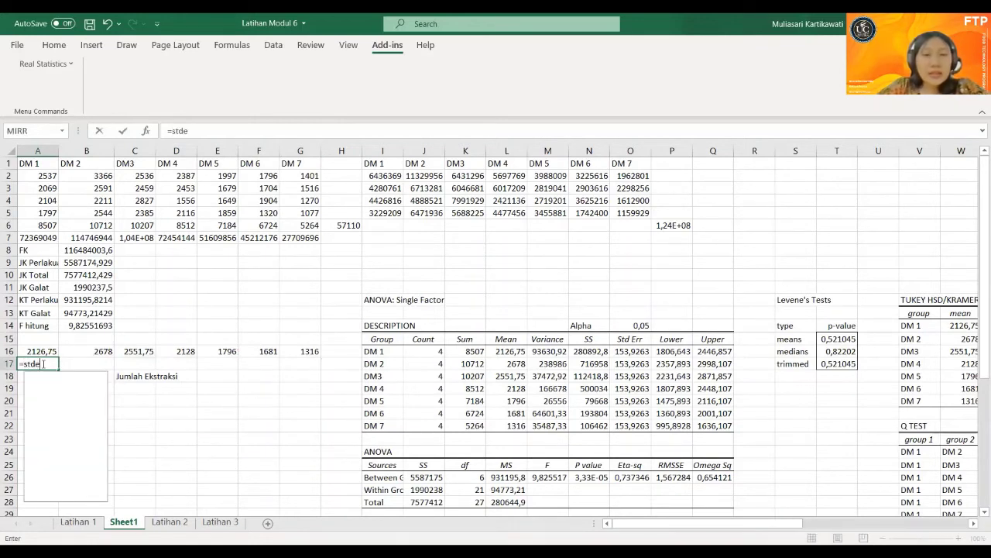
{"action": "type", "text": "v("}
{"action": "key", "text": "Up"}
{"action": "key", "text": "Up"}
{"action": "key", "text": "Up"}
{"action": "key", "text": "Up"}
{"action": "key", "text": "Up"}
{"action": "key", "text": "Up"}
{"action": "key", "text": "Up"}
{"action": "key", "text": "Up"}
{"action": "key", "text": "Up"}
{"action": "key", "text": "Up"}
{"action": "key", "text": "Up"}
{"action": "key", "text": "Up"}
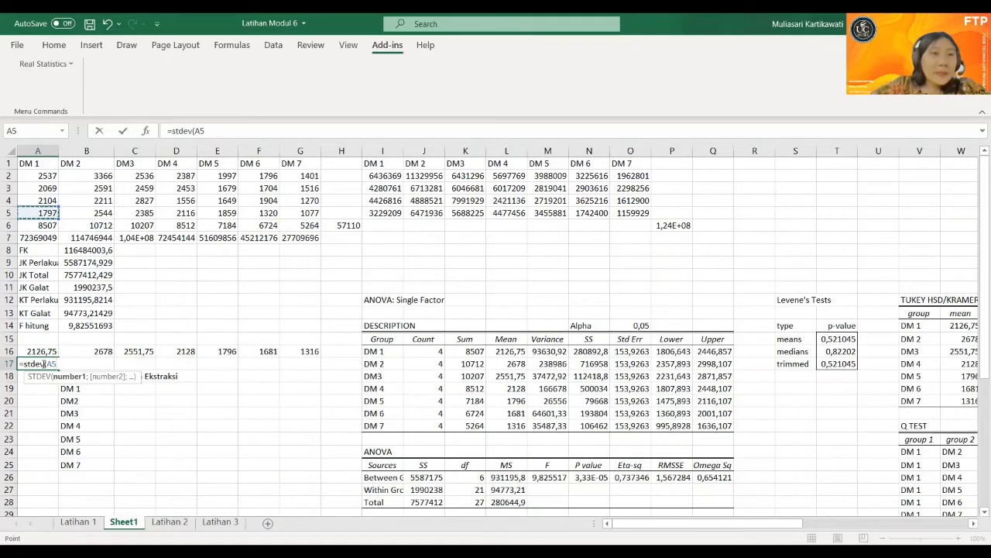
{"action": "key", "text": "shift+Up"}
{"action": "key", "text": "shift+Up"}
{"action": "key", "text": "shift+Up"}
{"action": "key", "text": "Return"}
{"action": "left_click", "coordinate": [45, 364]}
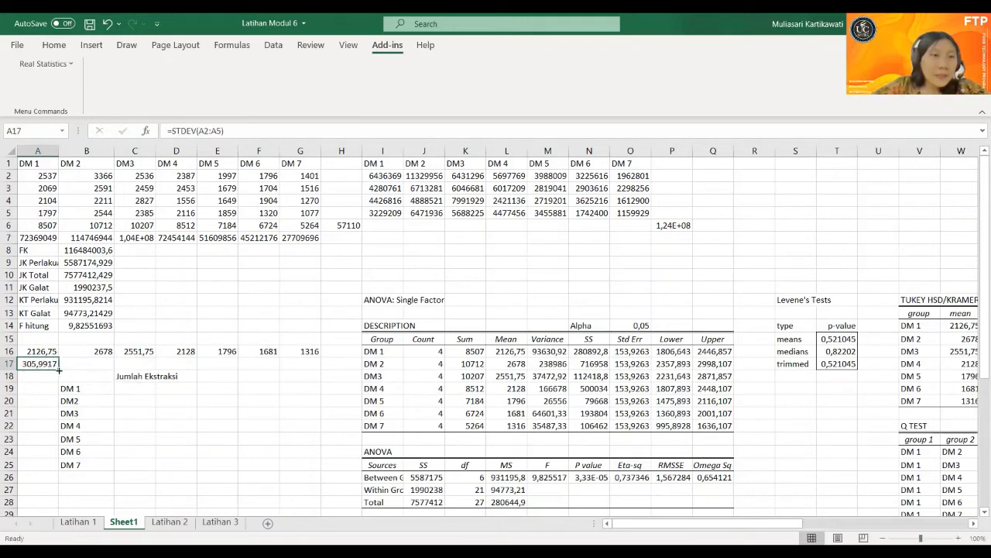
{"action": "left_click_drag", "start_coordinate": [59, 371], "coordinate": [317, 365]}
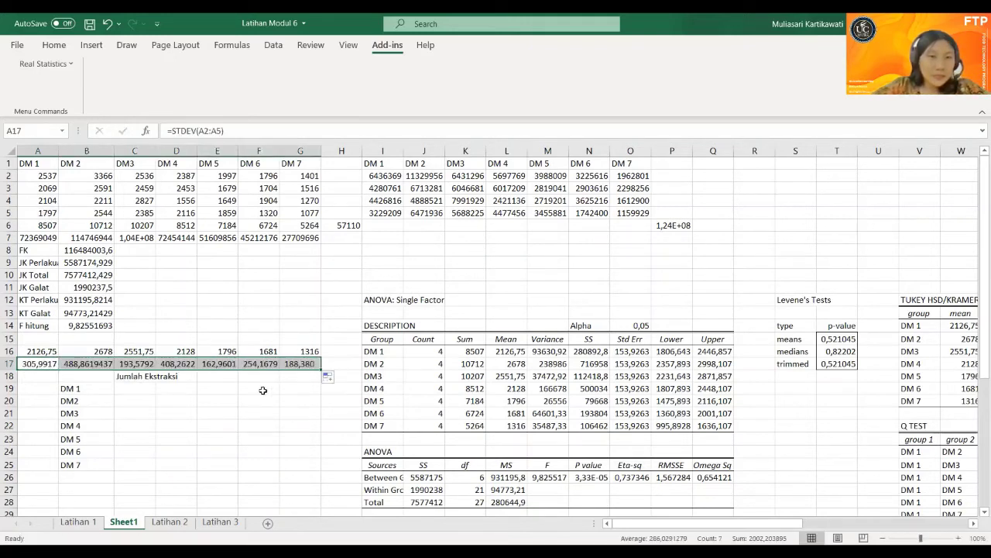
- Enter the DM 1 mean 2126,75 in C19 under the Jumlah Ekstraksi heading
{"action": "left_click", "coordinate": [104, 408]}
{"action": "left_click", "coordinate": [126, 390]}
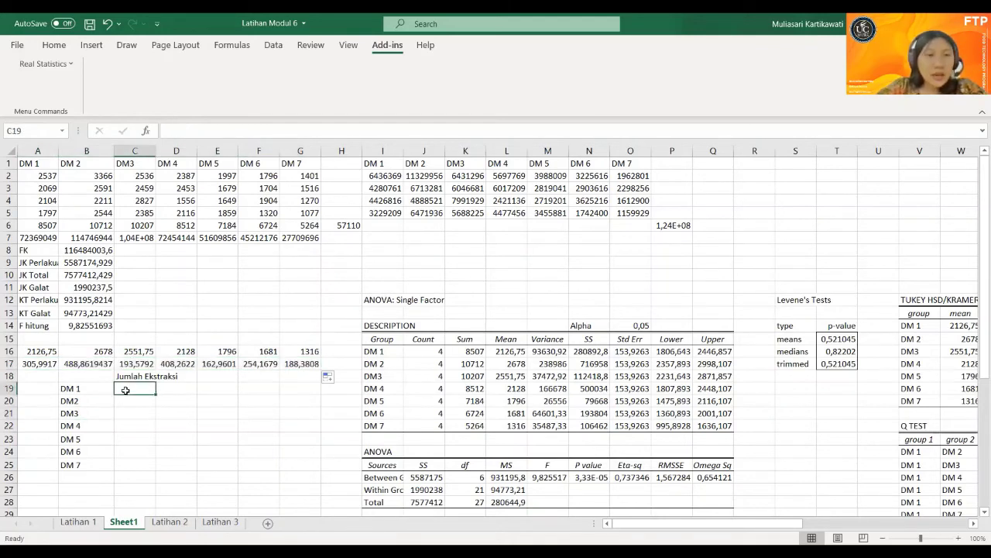
{"action": "type", "text": "2126"}
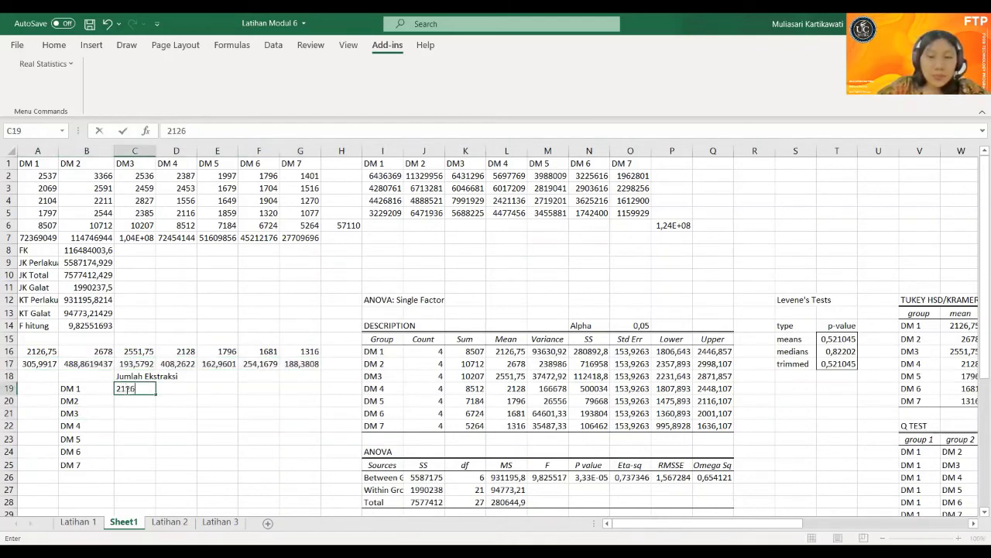
{"action": "type", "text": ",75"}
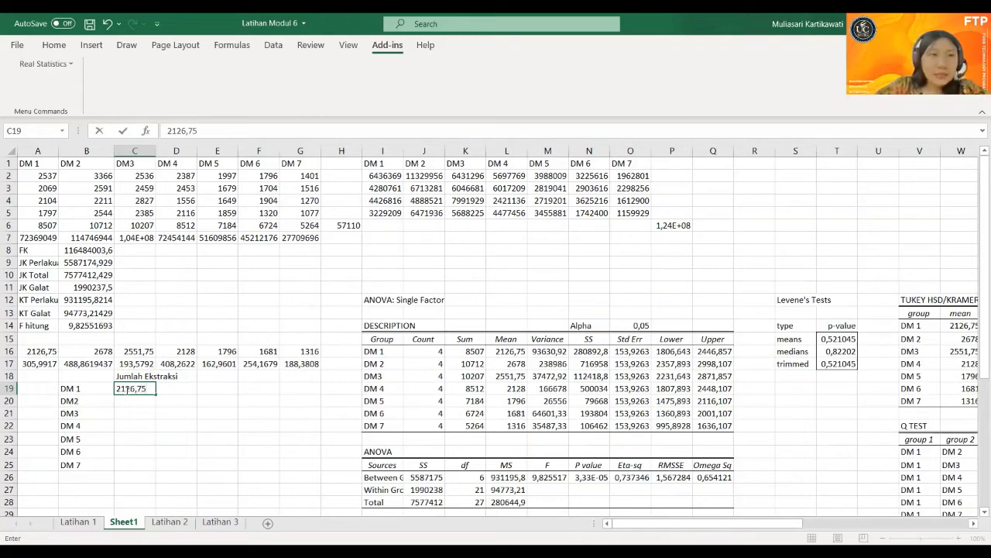
{"action": "left_click", "coordinate": [17, 45]}
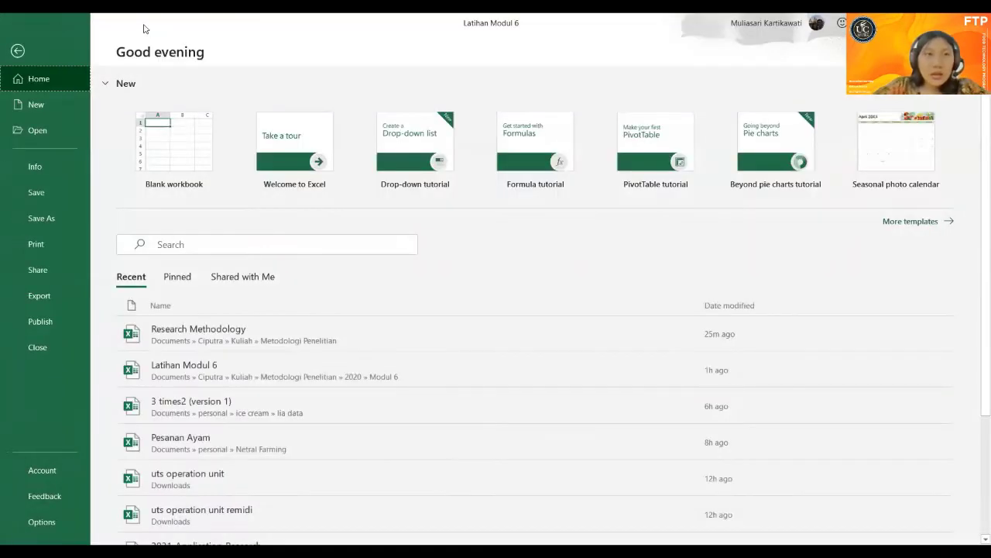
{"action": "left_click", "coordinate": [17, 51]}
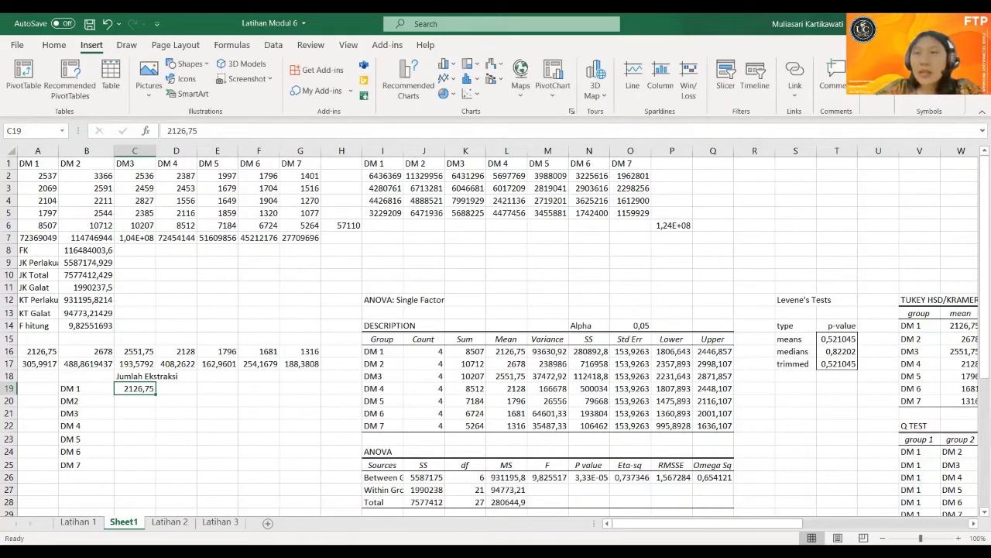
- Insert the Plus-Minus Sign from the Cambria Math symbols after 2126,75 in C19
{"action": "left_click", "coordinate": [960, 81]}
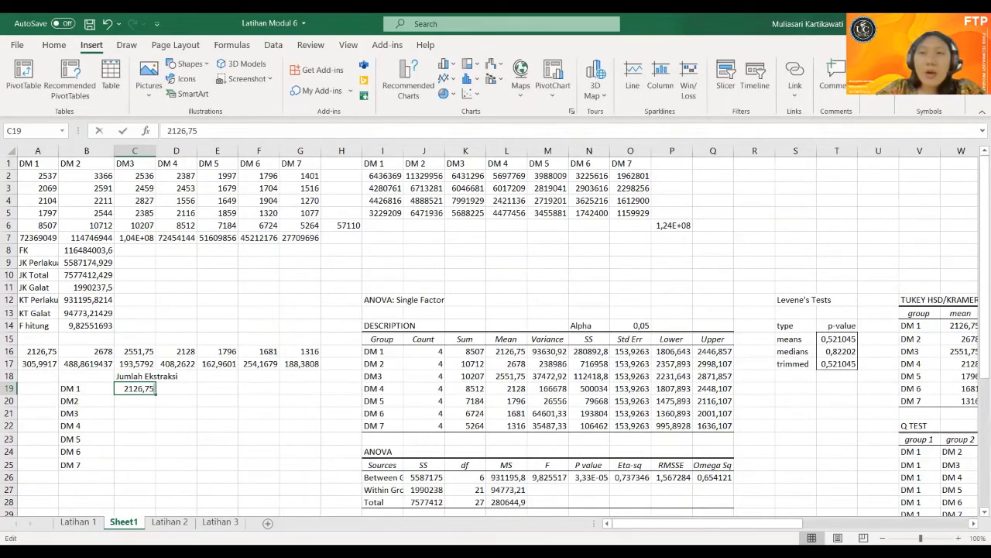
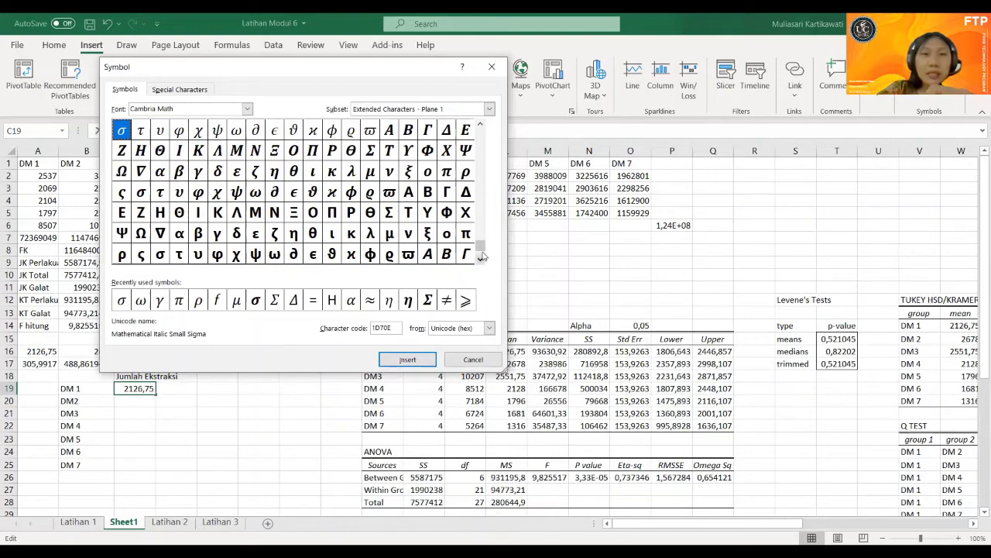
{"action": "scroll", "coordinate": [482, 262], "scroll_direction": "down", "scroll_amount": 3}
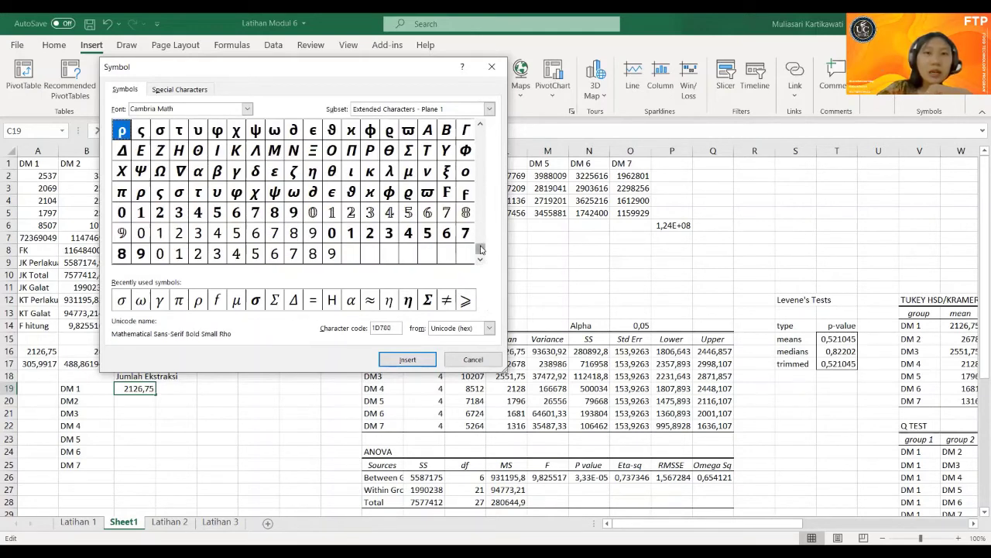
{"action": "left_click_drag", "start_coordinate": [481, 248], "coordinate": [480, 133]}
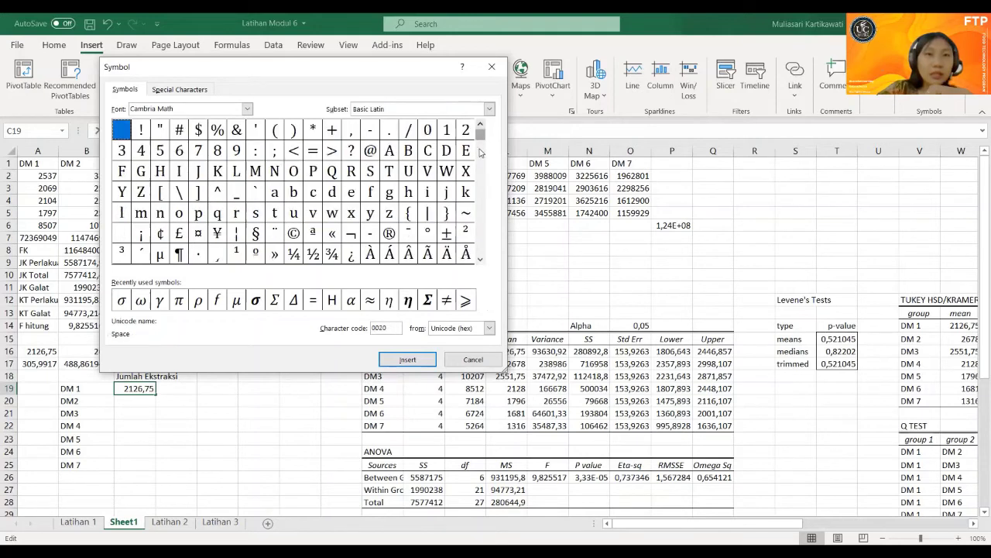
{"action": "double_click", "coordinate": [447, 234]}
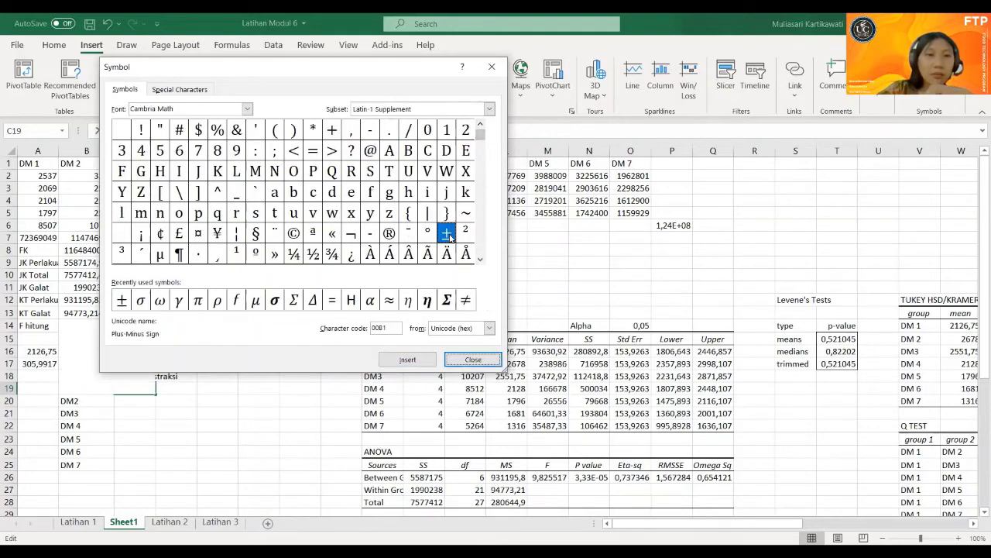
{"action": "left_click", "coordinate": [473, 359]}
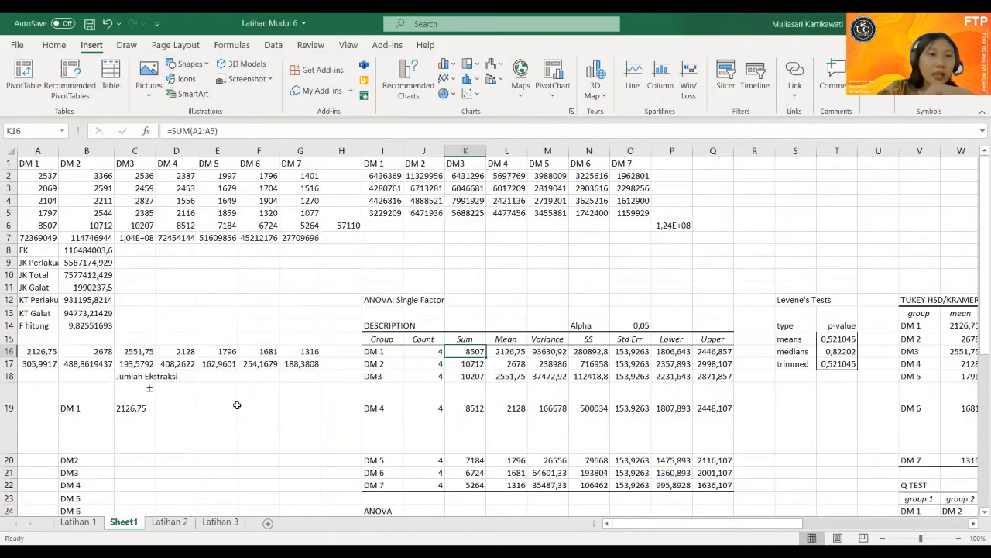
- Complete C19 with the DM 1 standard deviation as 2126,75±305,99 and widen column C to fit the entry
{"action": "double_click", "coordinate": [152, 408]}
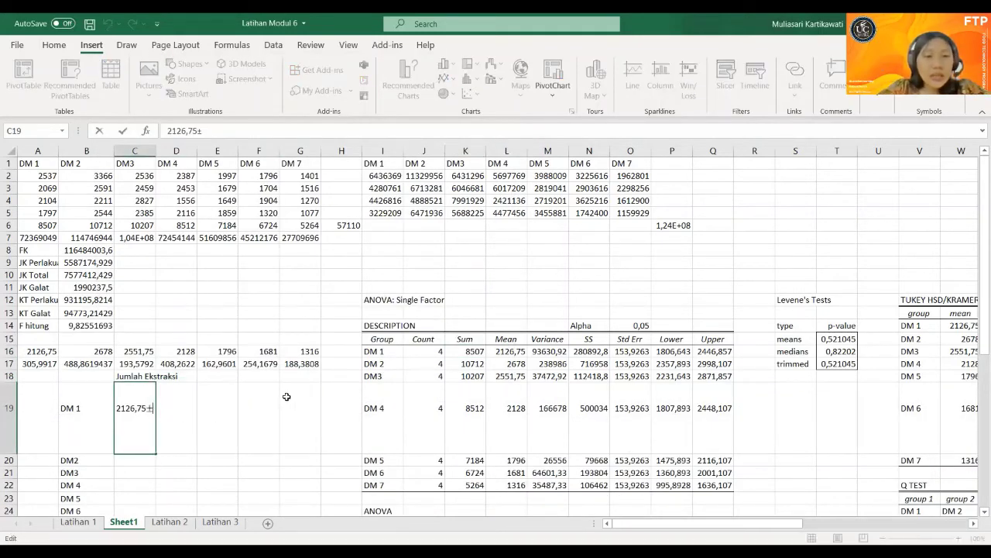
{"action": "type", "text": "30"}
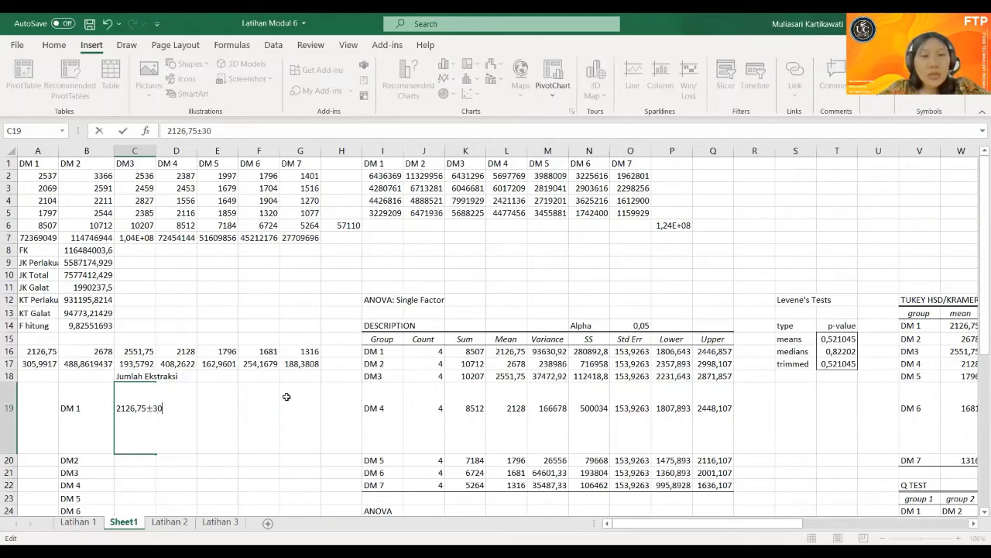
{"action": "type", "text": "5,99"}
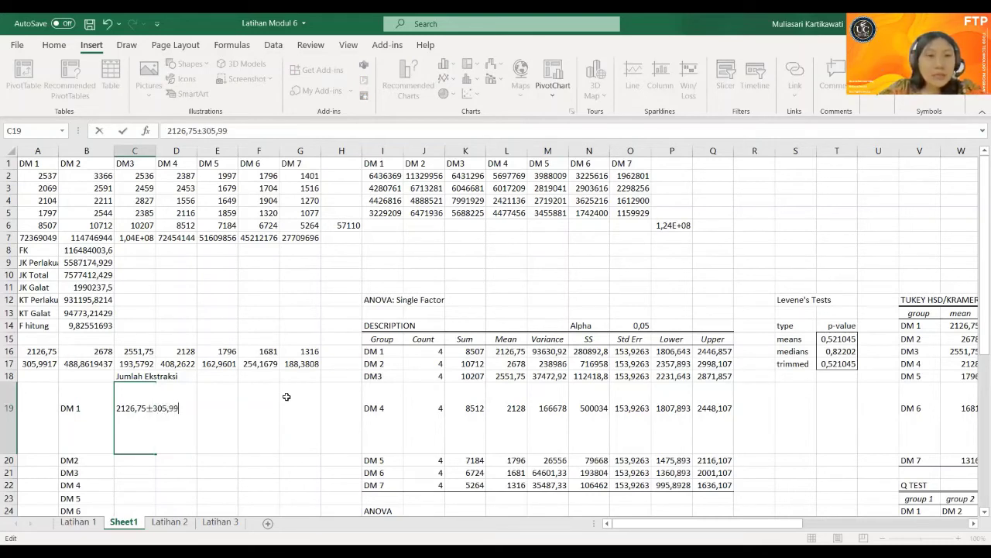
{"action": "key", "text": "Return"}
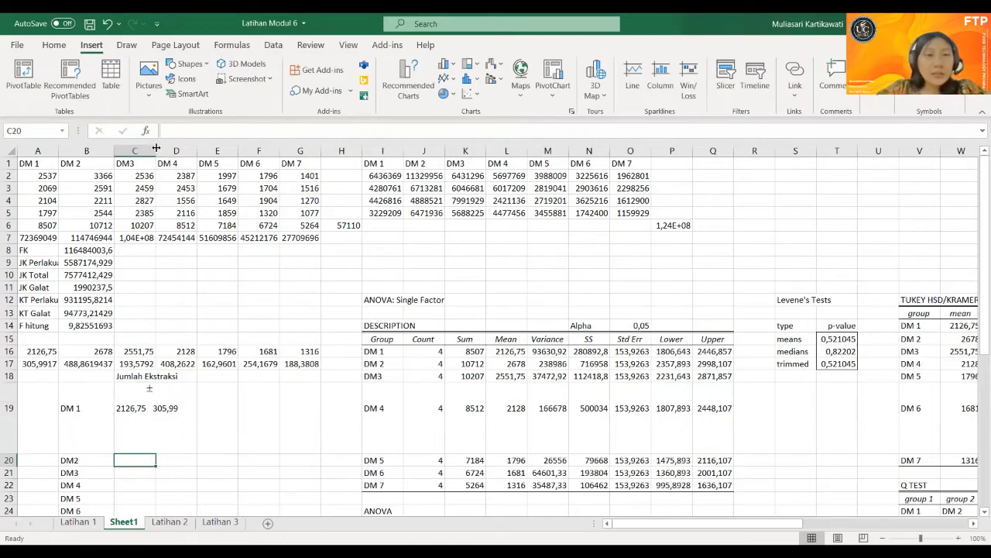
{"action": "left_click_drag", "start_coordinate": [156, 148], "coordinate": [262, 148]}
- Recheck the C19 entry, try reducing the height of row 19, and undo the height change
{"action": "left_click", "coordinate": [193, 411]}
{"action": "double_click", "coordinate": [193, 411]}
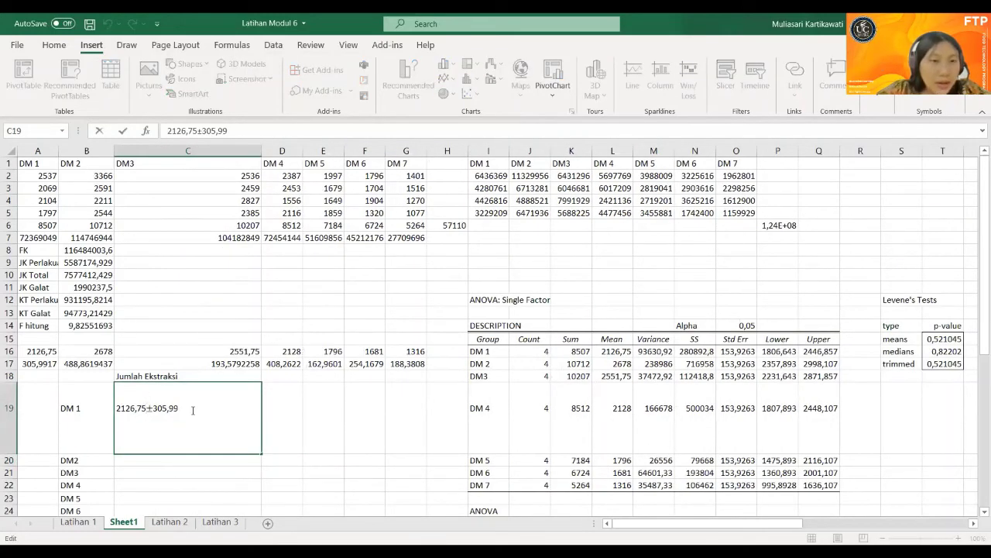
{"action": "key", "text": "Return"}
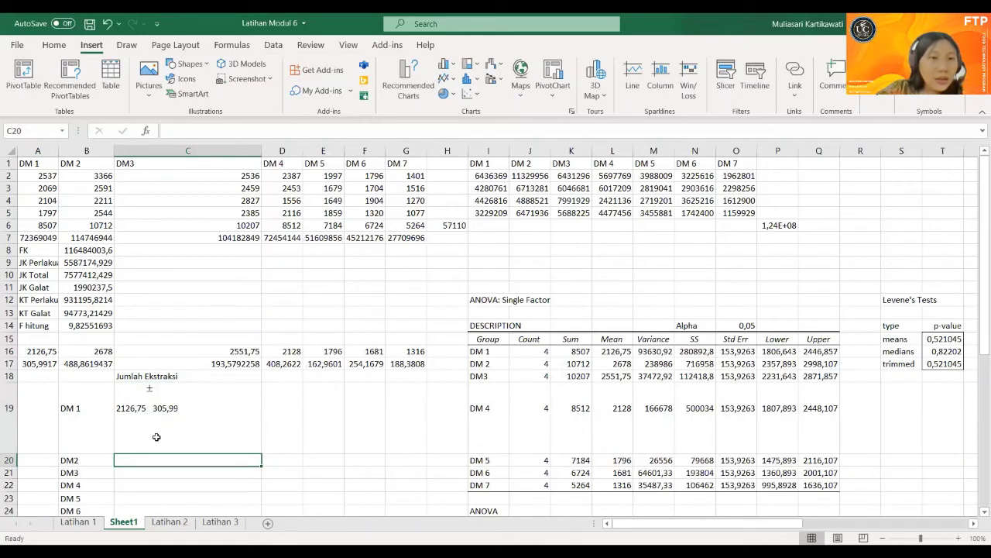
{"action": "left_click_drag", "start_coordinate": [8, 457], "coordinate": [7, 416]}
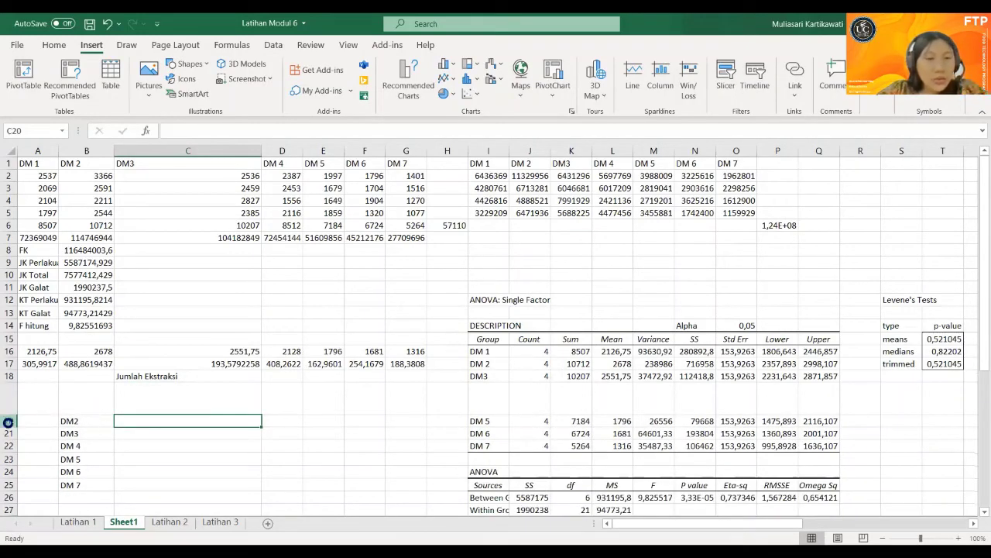
{"action": "key", "text": "ctrl+z"}
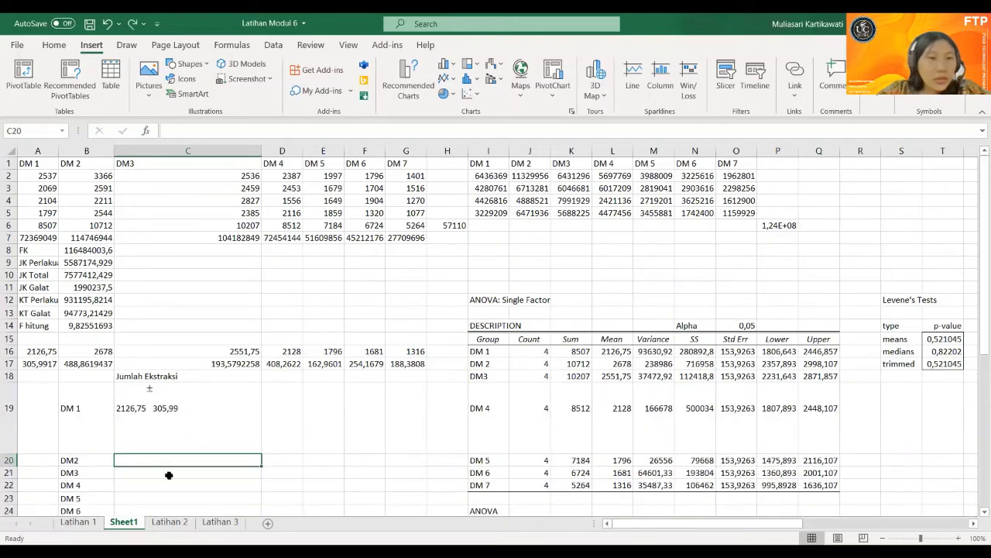
- Copy the ± sign from C19 and enter the DM2 mean and standard deviation in C20 as 2678±488,86
{"action": "double_click", "coordinate": [151, 393]}
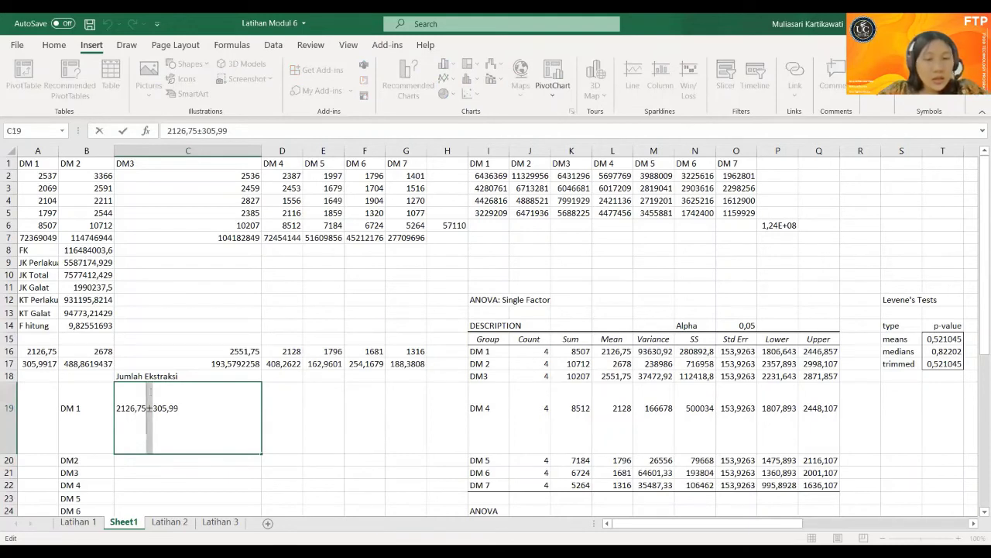
{"action": "left_click", "coordinate": [151, 469]}
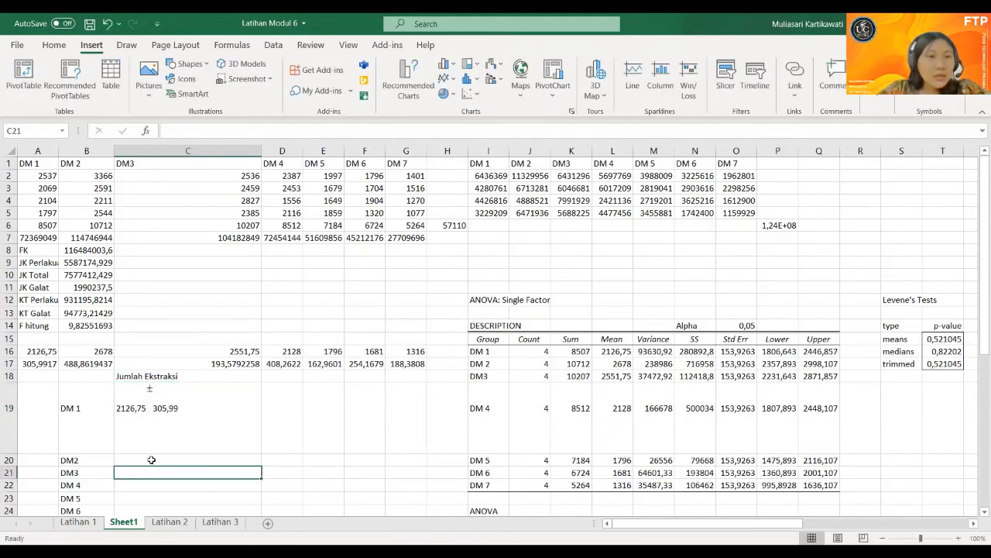
{"action": "left_click", "coordinate": [152, 460]}
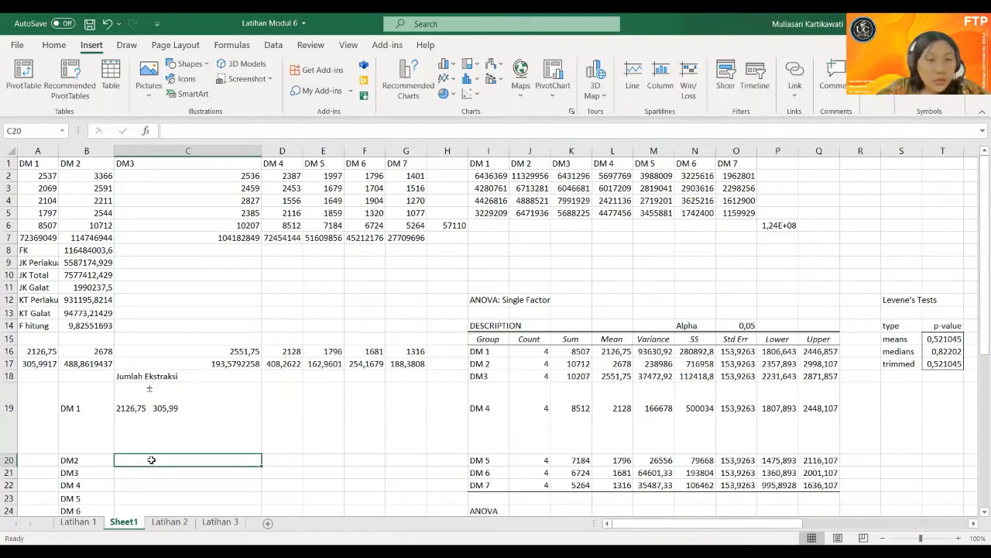
{"action": "type", "text": "2678"}
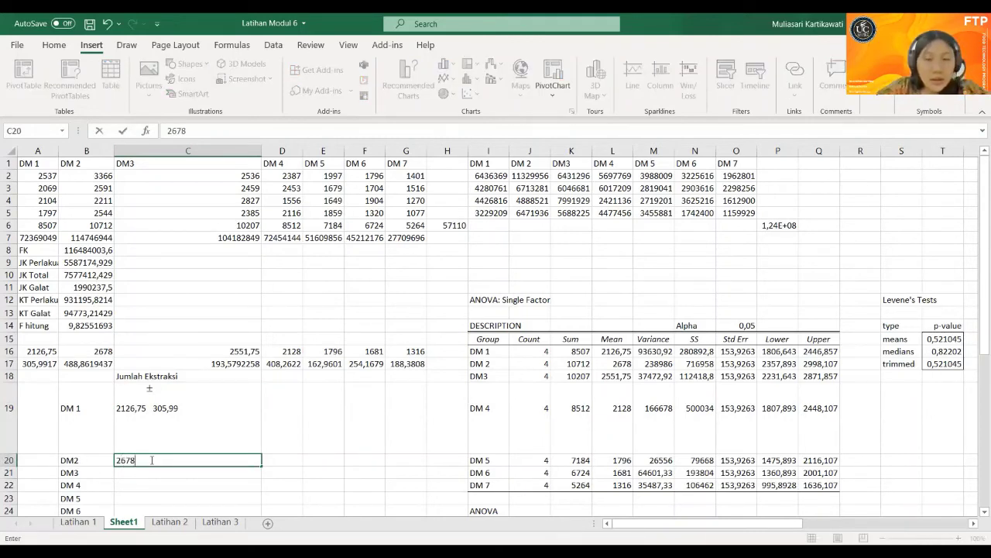
{"action": "type", "text": "±"}
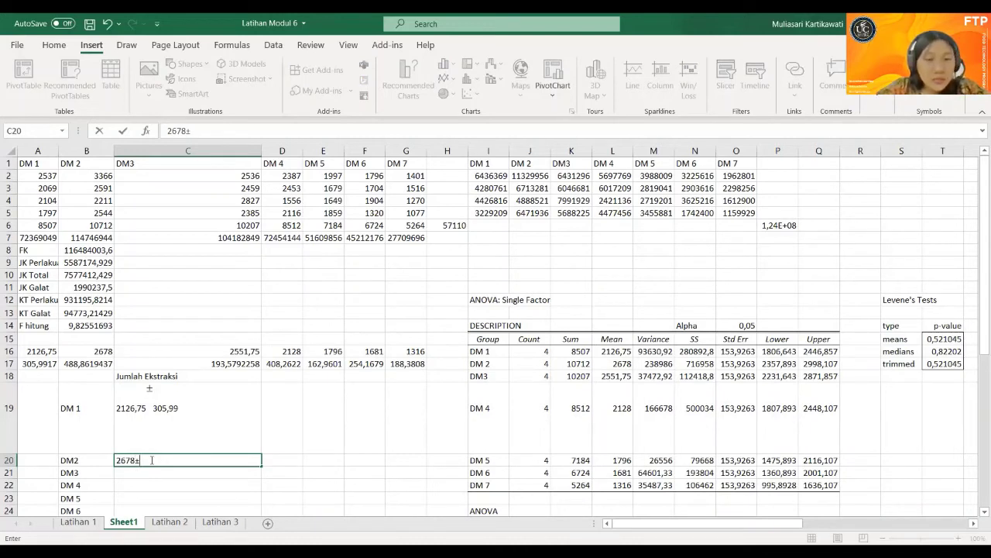
{"action": "type", "text": "488"}
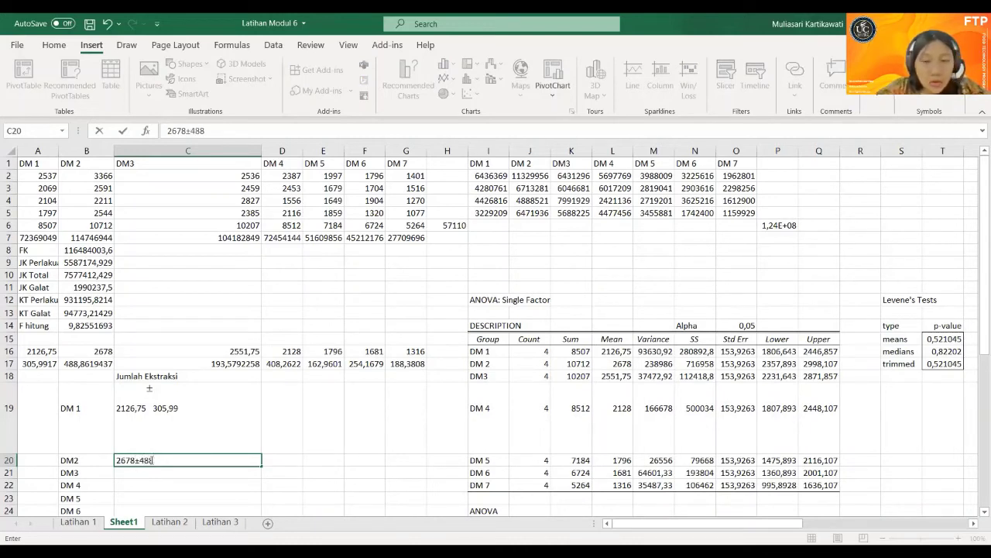
{"action": "type", "text": ",86"}
{"action": "key", "text": "Return"}
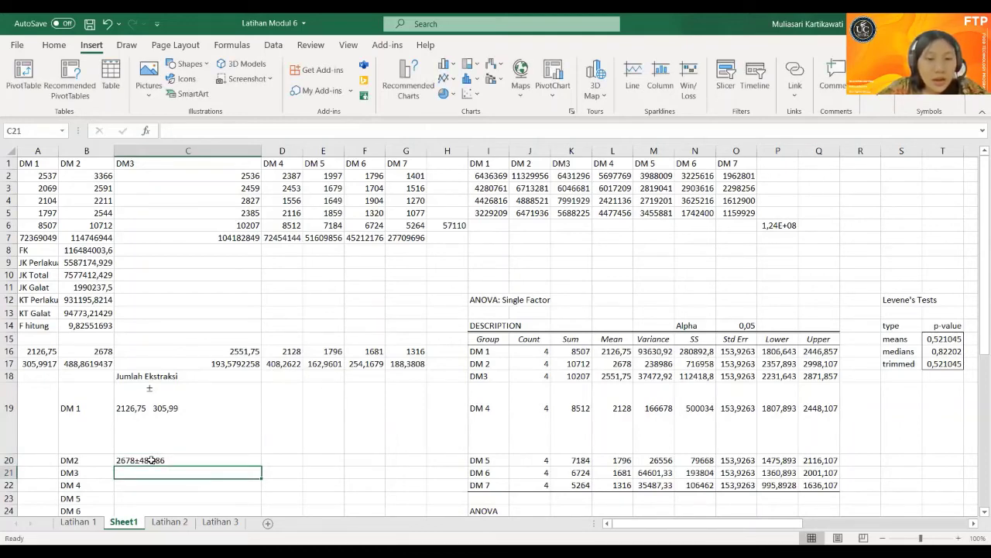
- Enter the DM3 mean and standard deviation in C21 as 2551,75±193,58, reusing the copied ± sign
{"action": "type", "text": "2511"}
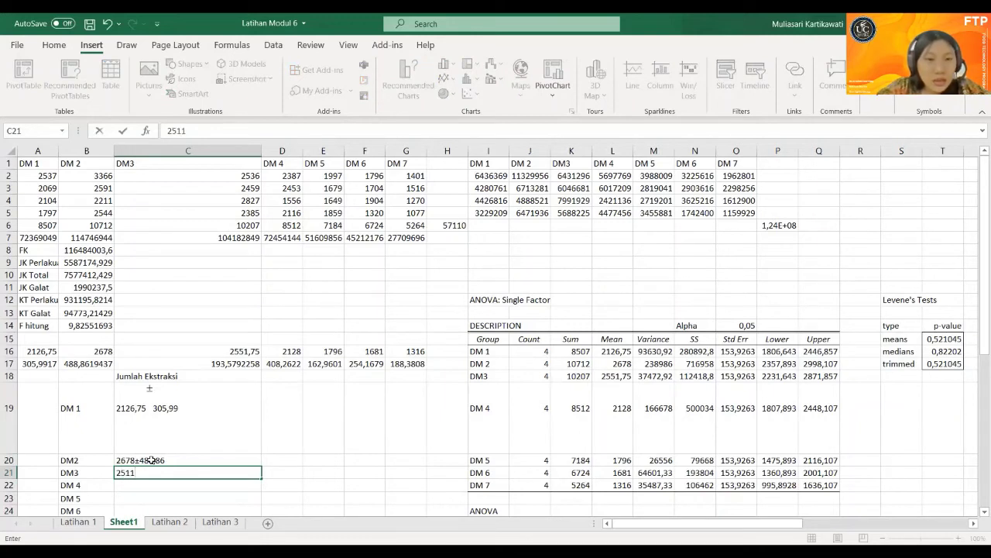
{"action": "key", "text": "BackSpace"}
{"action": "key", "text": "BackSpace"}
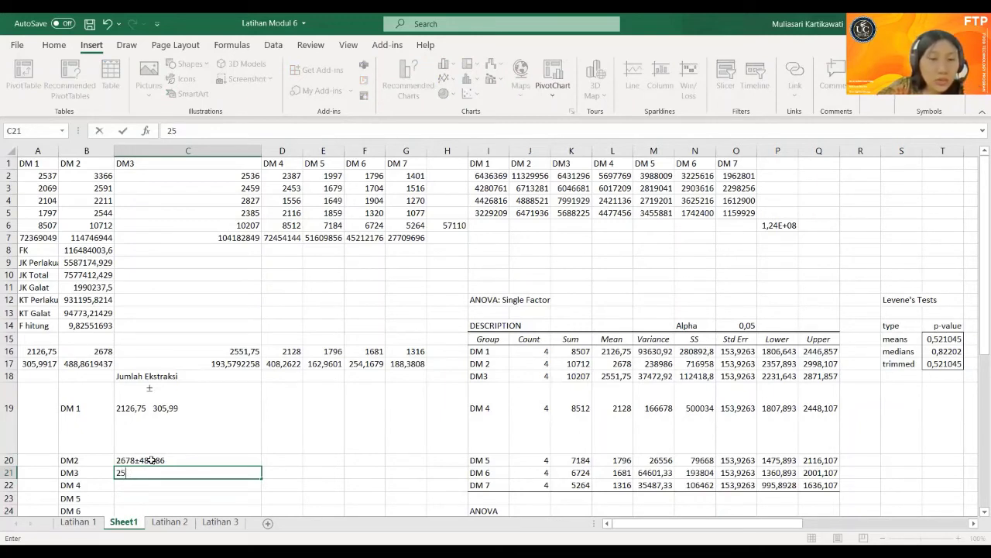
{"action": "type", "text": "51"}
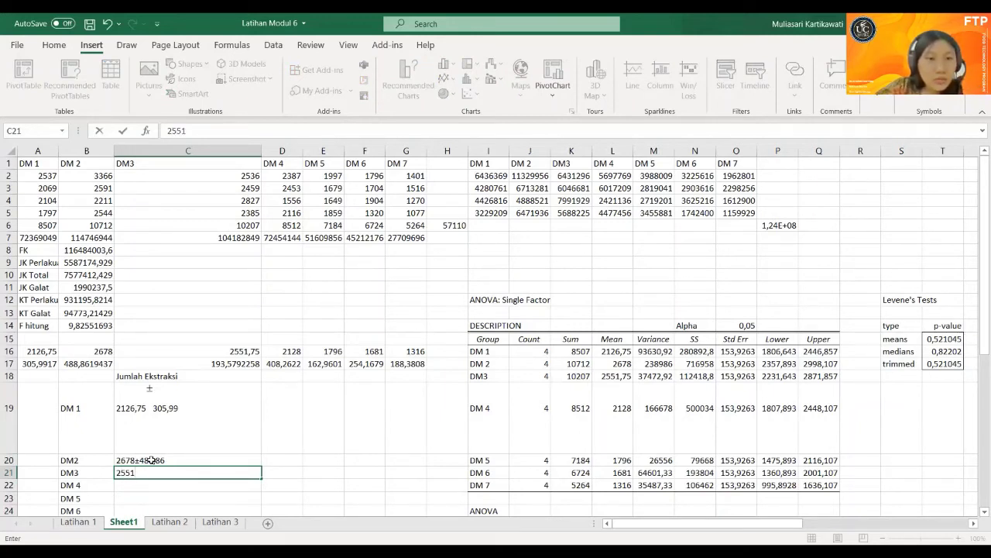
{"action": "type", "text": ",75"}
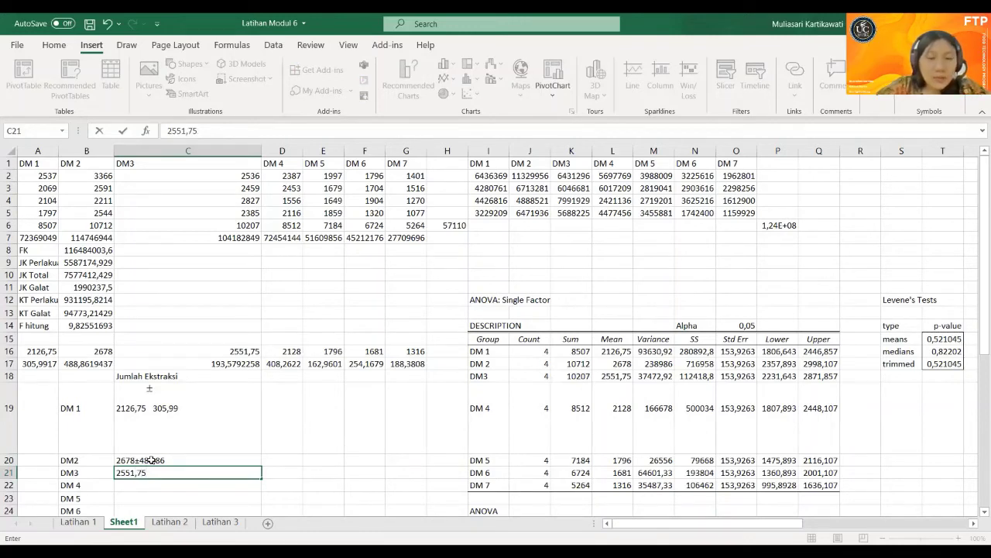
{"action": "type", "text": "±"}
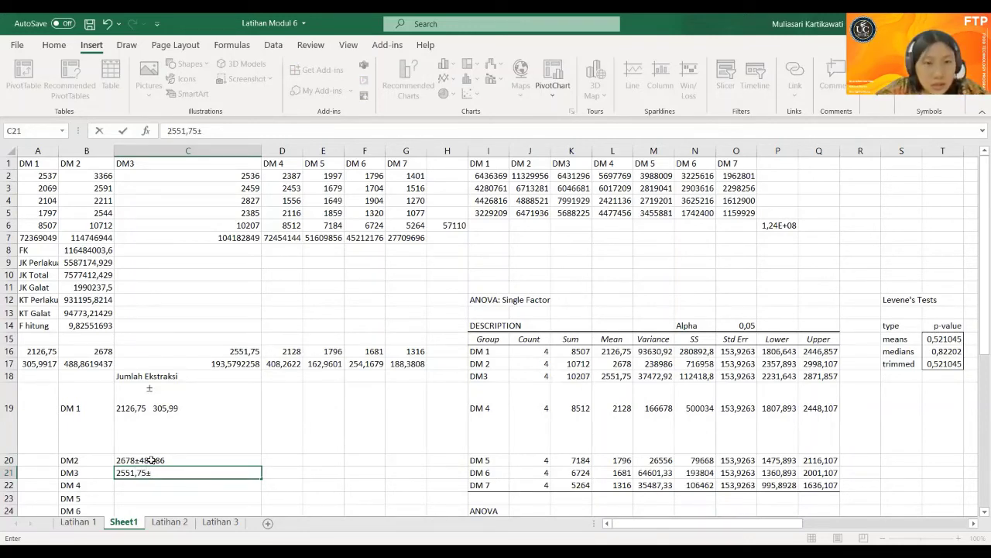
{"action": "type", "text": "19"}
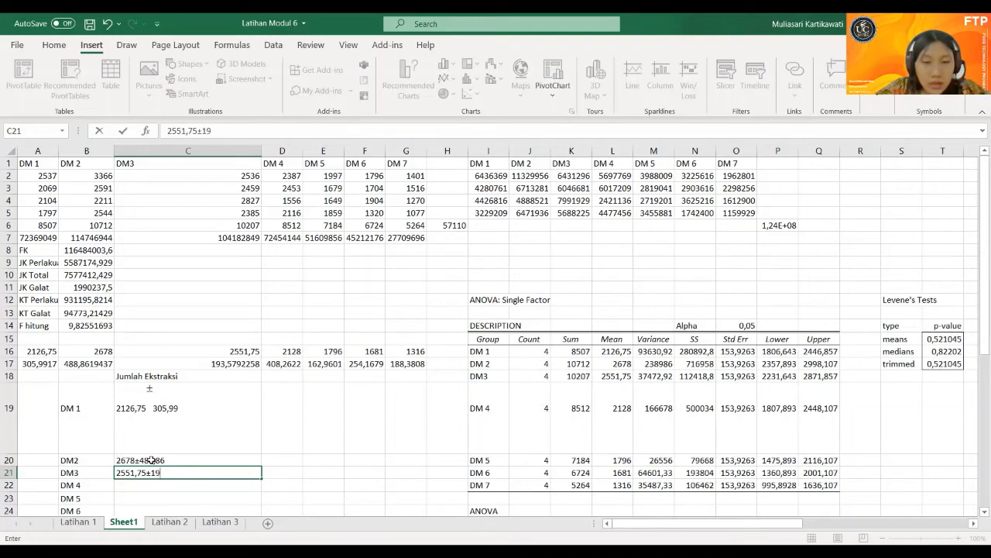
{"action": "type", "text": "3,"}
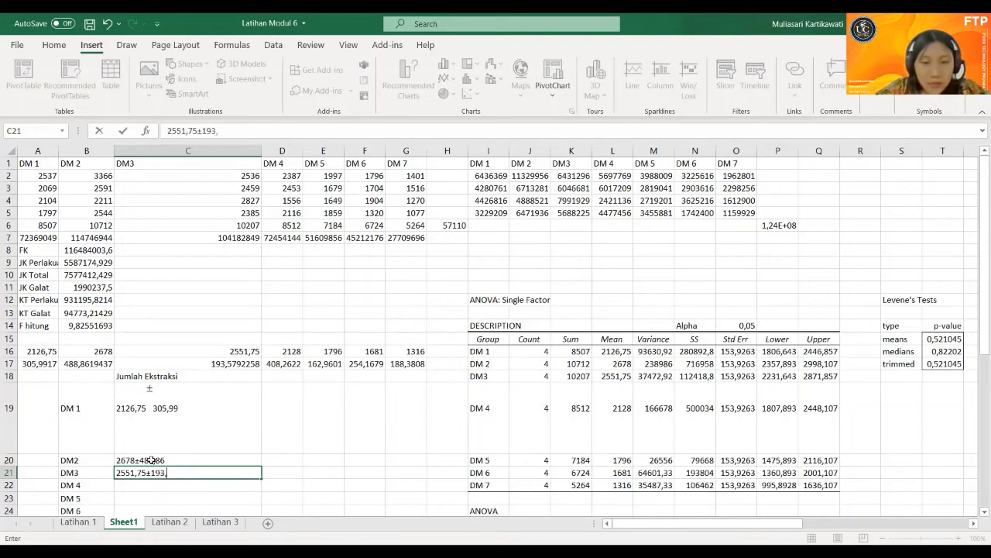
{"action": "type", "text": "5"}
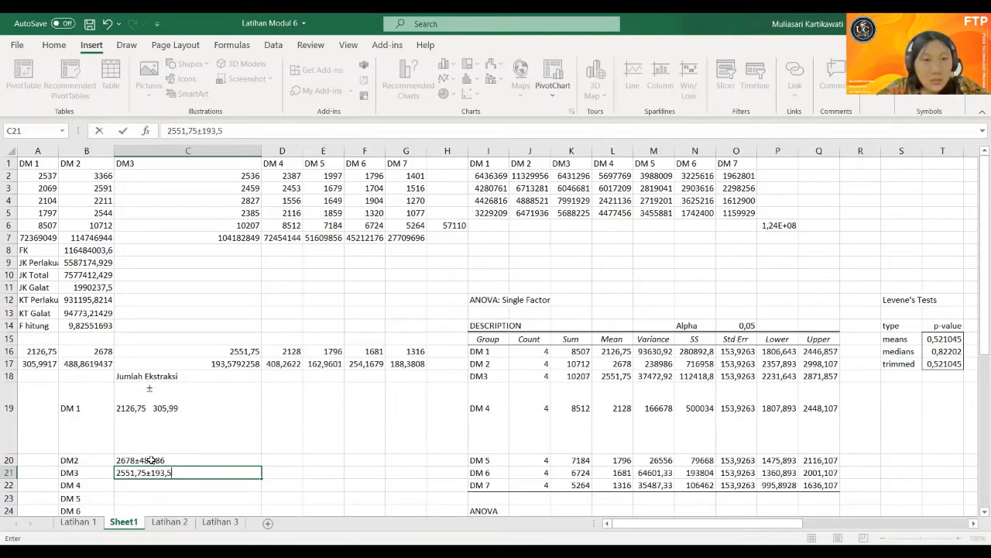
{"action": "type", "text": "8"}
{"action": "key", "text": "Return"}
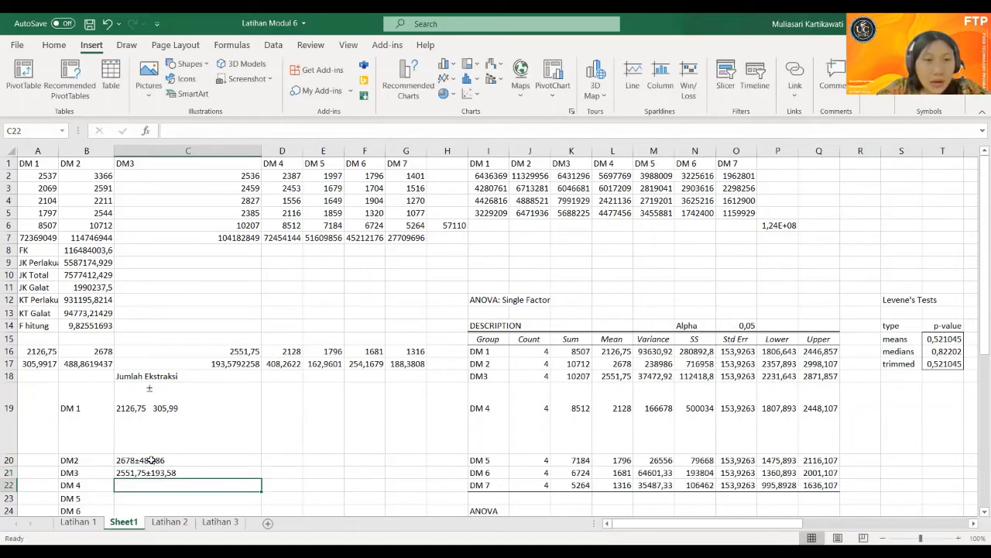
- Enter the DM 4 mean and standard deviation in C22 as 2128±408,26
{"action": "type", "text": "212"}
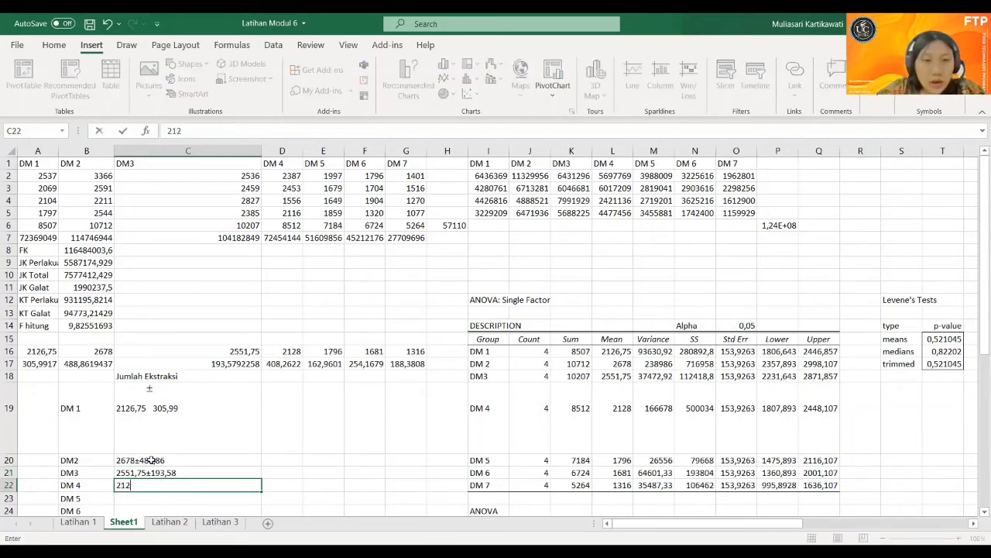
{"action": "type", "text": "8±"}
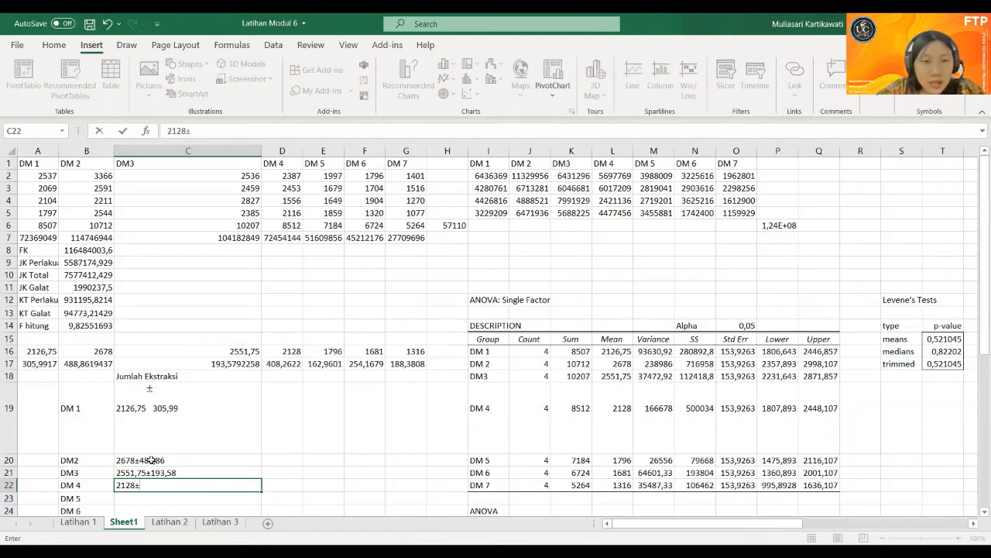
{"action": "type", "text": "408"}
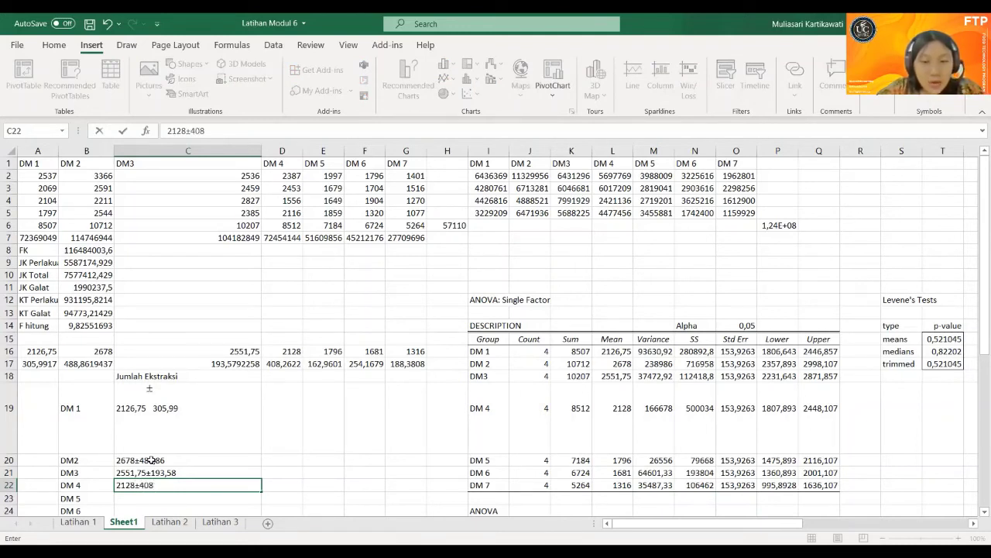
{"action": "type", "text": ",26"}
{"action": "key", "text": "Return"}
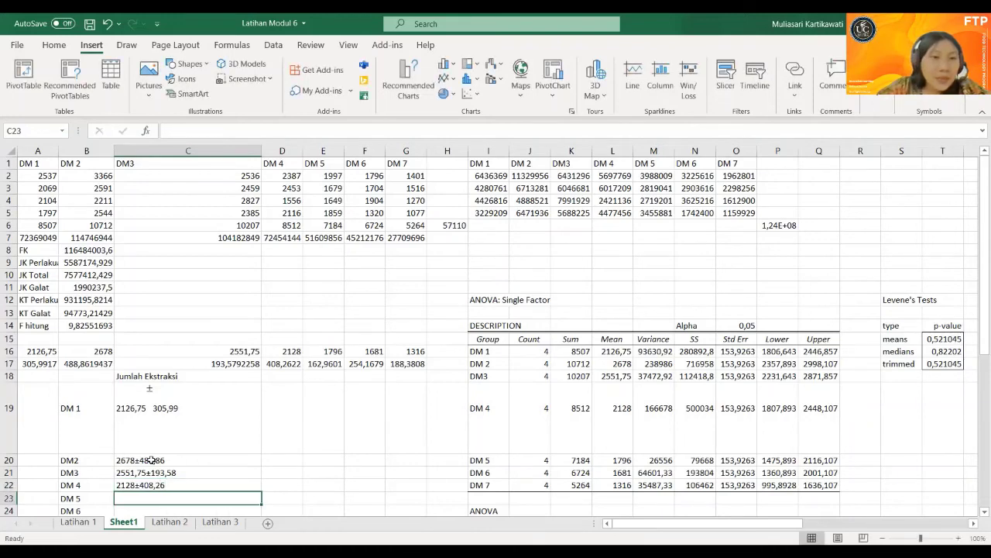
- Enter the DM 5 mean and standard deviation in C23 as 1796±162,96
{"action": "type", "text": "17"}
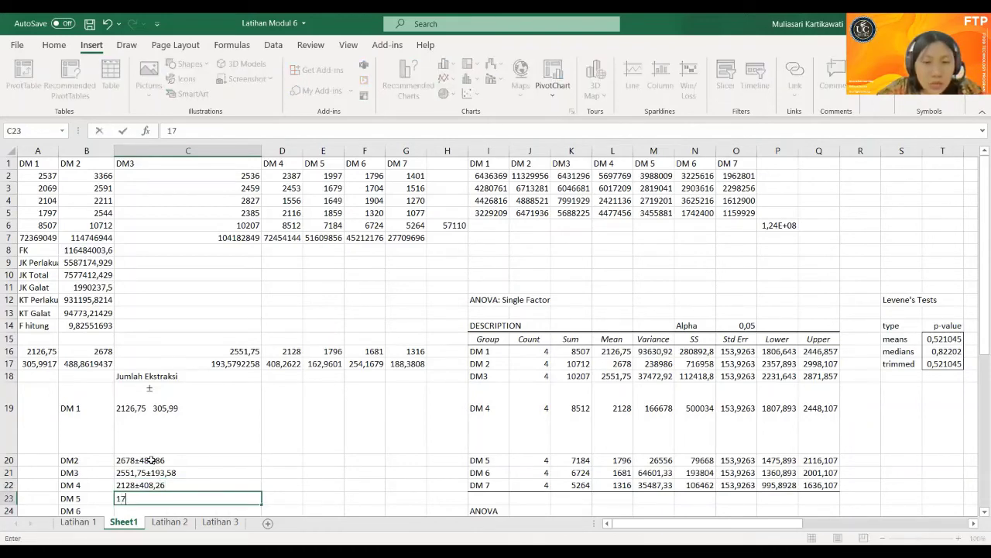
{"action": "type", "text": "96±"}
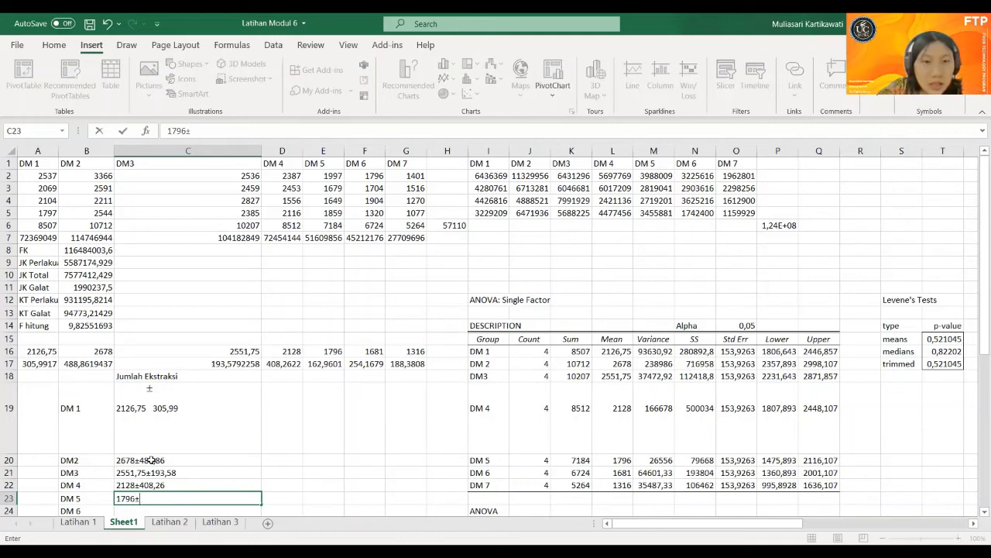
{"action": "type", "text": "162"}
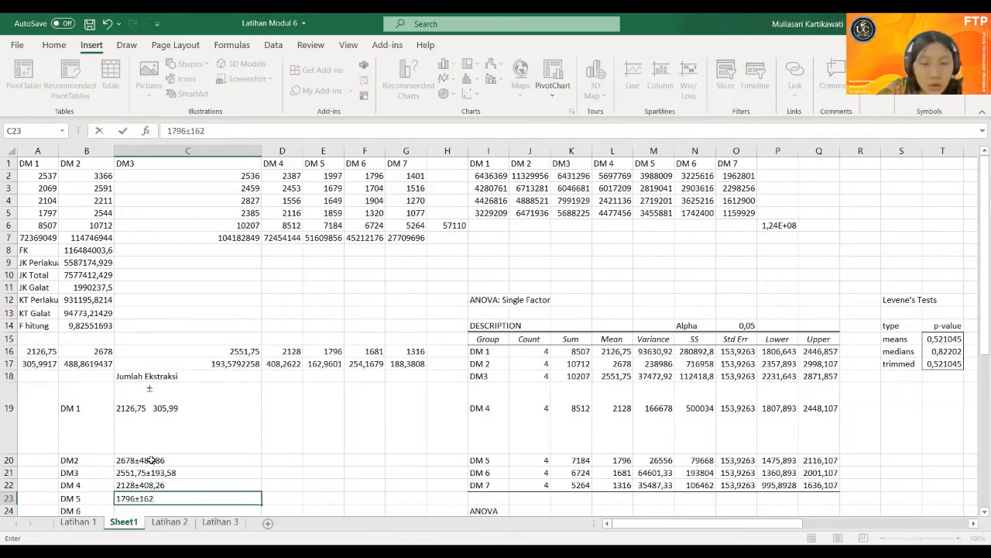
{"action": "type", "text": ",96"}
{"action": "key", "text": "Return"}
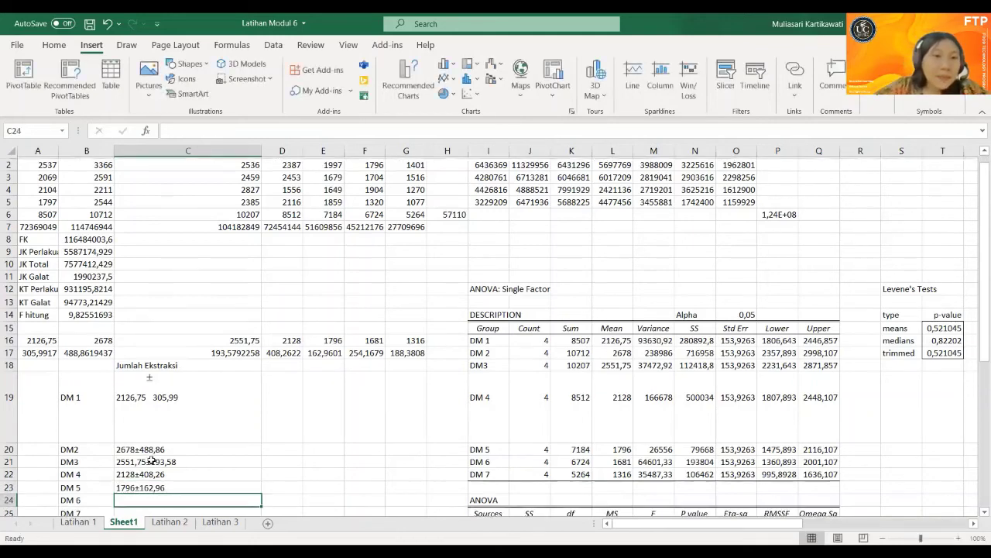
- Enter the DM 6 mean and standard deviation in C24 as 1681±254,17
{"action": "type", "text": "1681"}
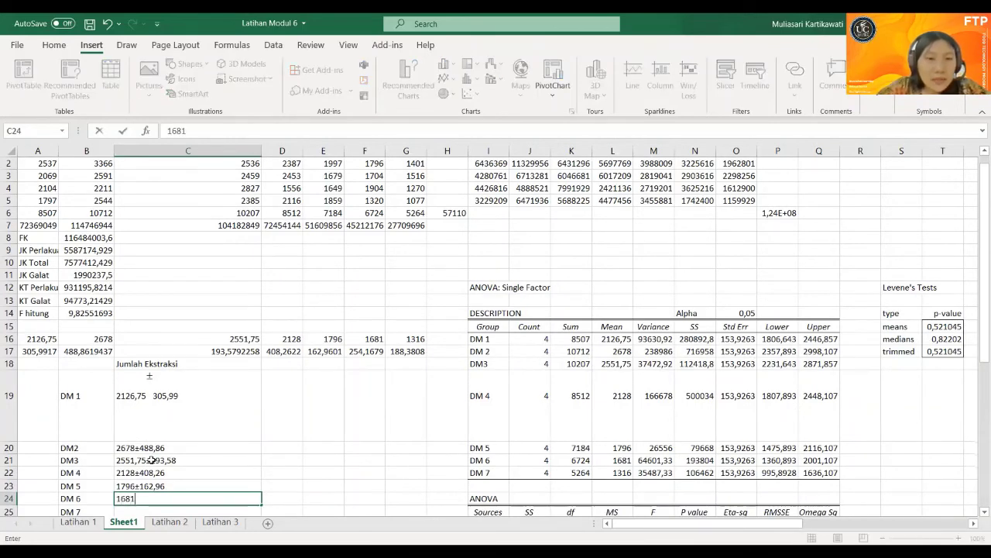
{"action": "type", "text": "±"}
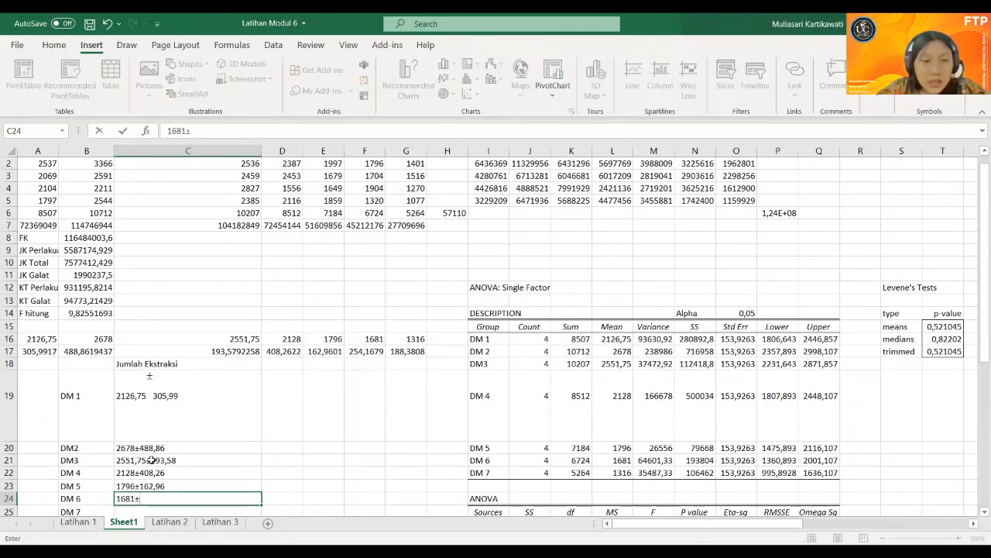
{"action": "type", "text": "254"}
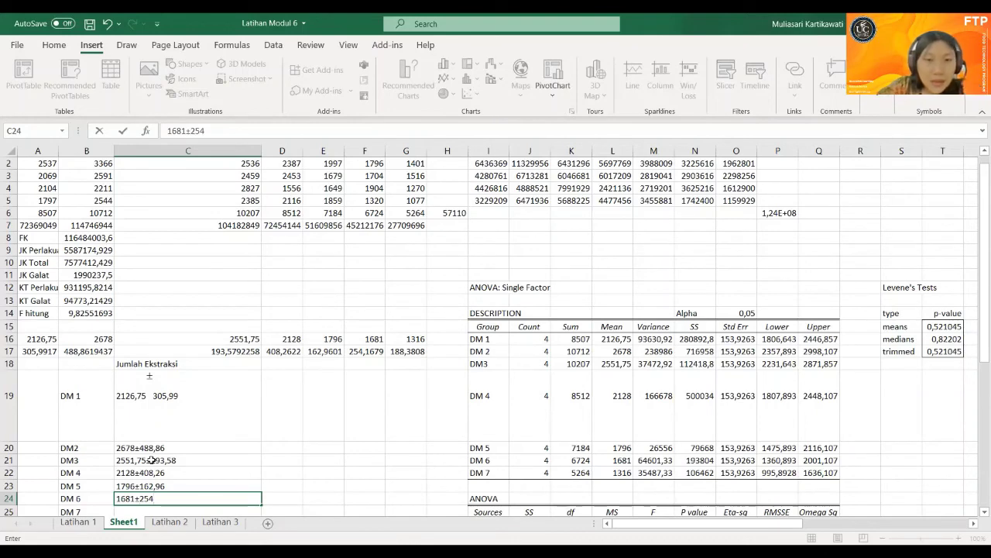
{"action": "type", "text": ",17"}
{"action": "key", "text": "Return"}
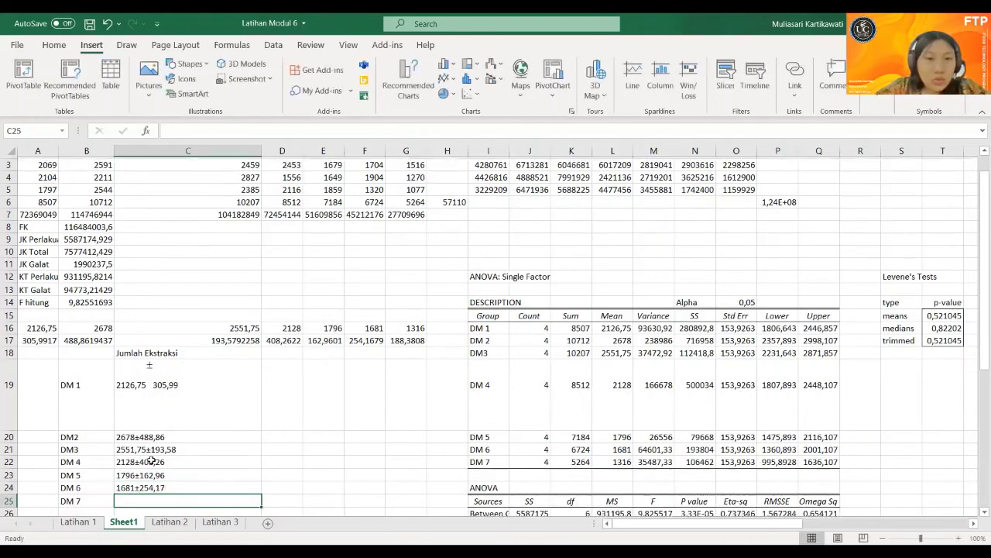
- Enter the DM 7 mean and standard deviation in C25 as 1316±188,38
{"action": "type", "text": "1"}
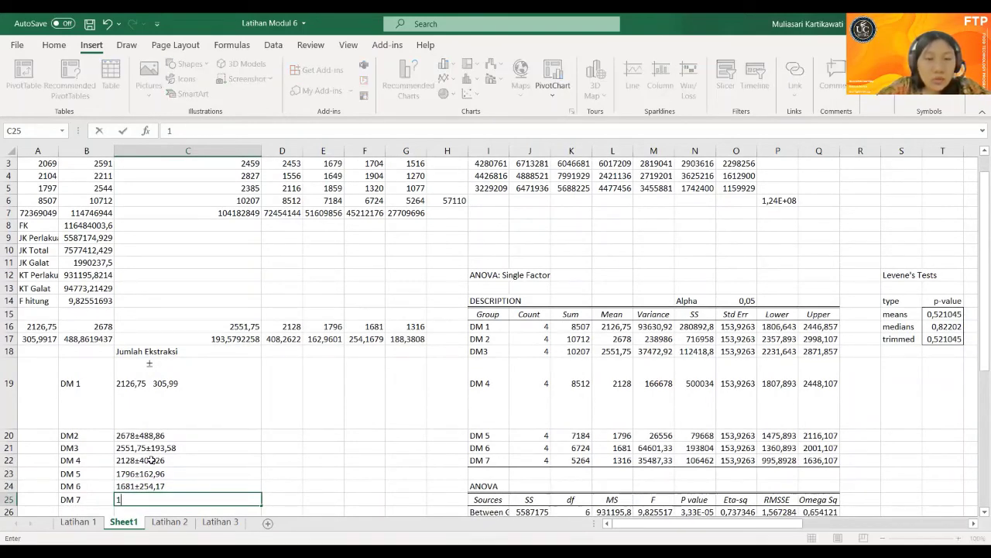
{"action": "type", "text": "316"}
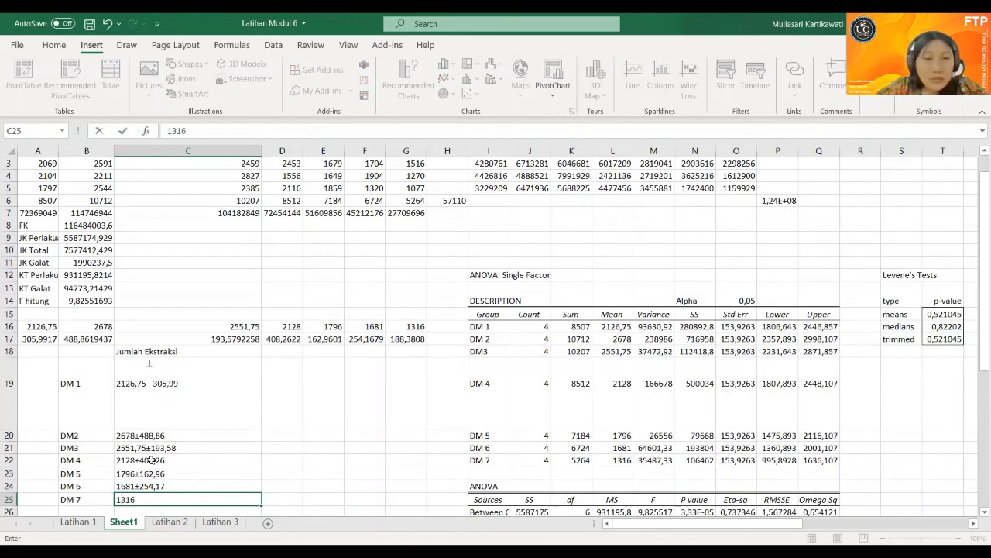
{"action": "type", "text": "±188"}
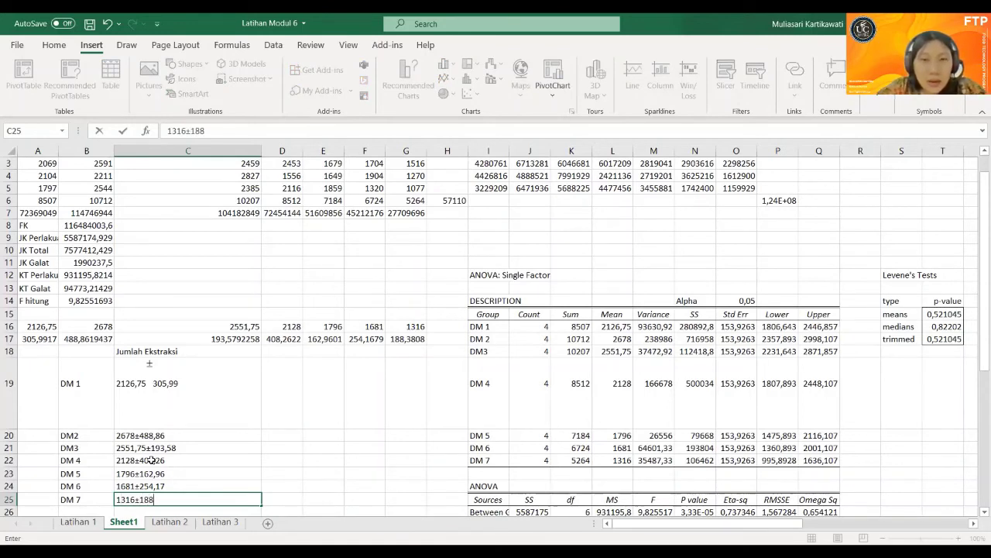
{"action": "type", "text": ",38"}
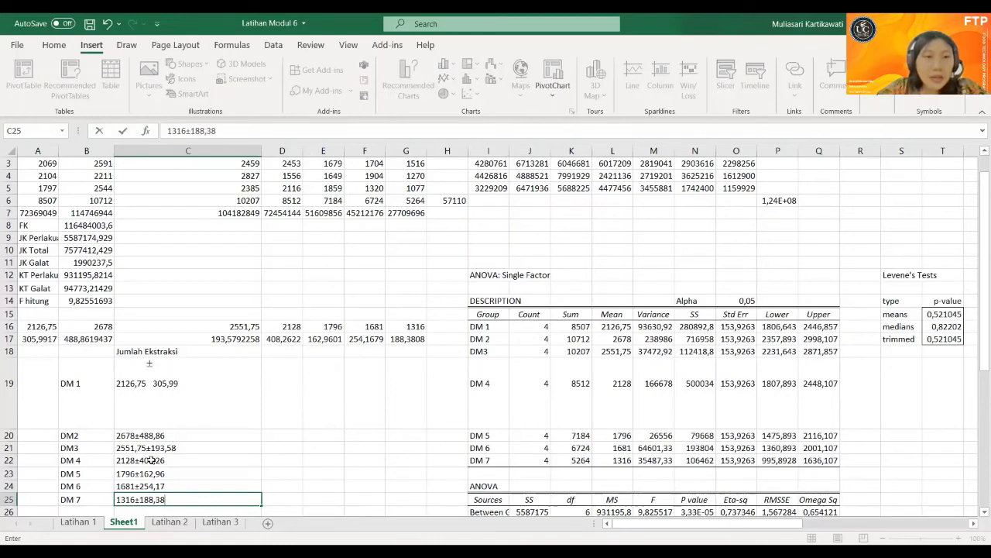
{"action": "key", "text": "Return"}
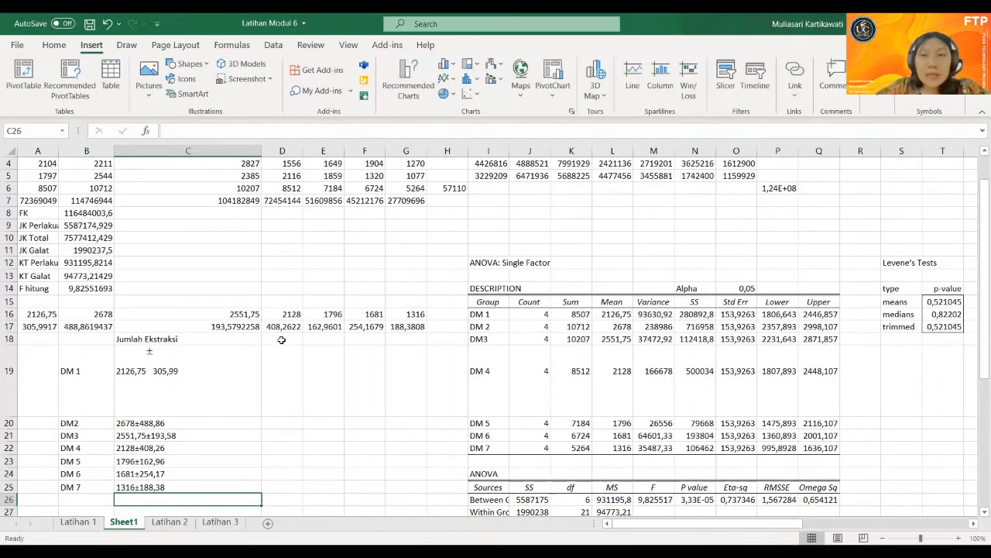
- Copy the seven Tukey letters from AC14:AC20 and paste them beside the Jumlah Ekstraksi table, starting at F19
{"action": "left_click", "coordinate": [550, 407]}
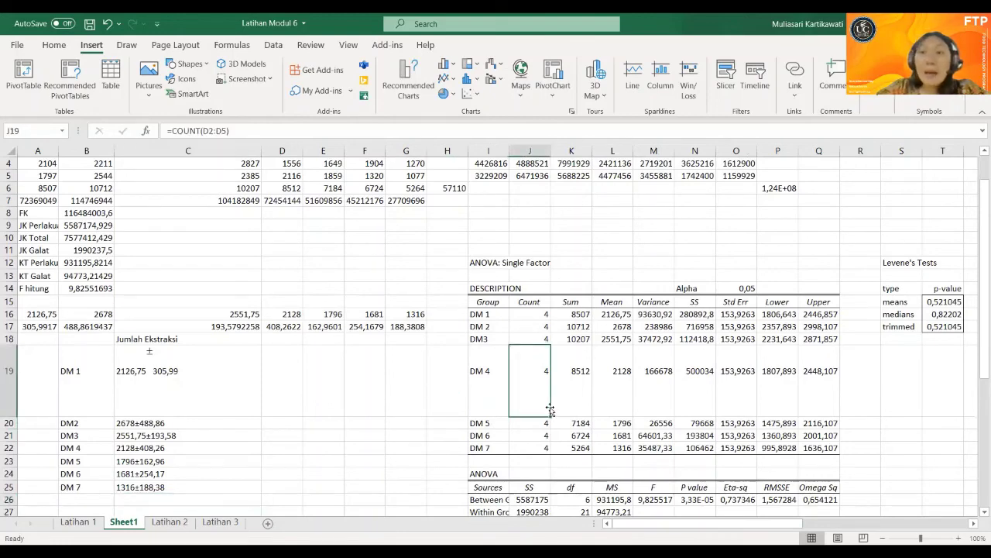
{"action": "scroll", "coordinate": [550, 406], "scroll_direction": "right", "scroll_amount": 5}
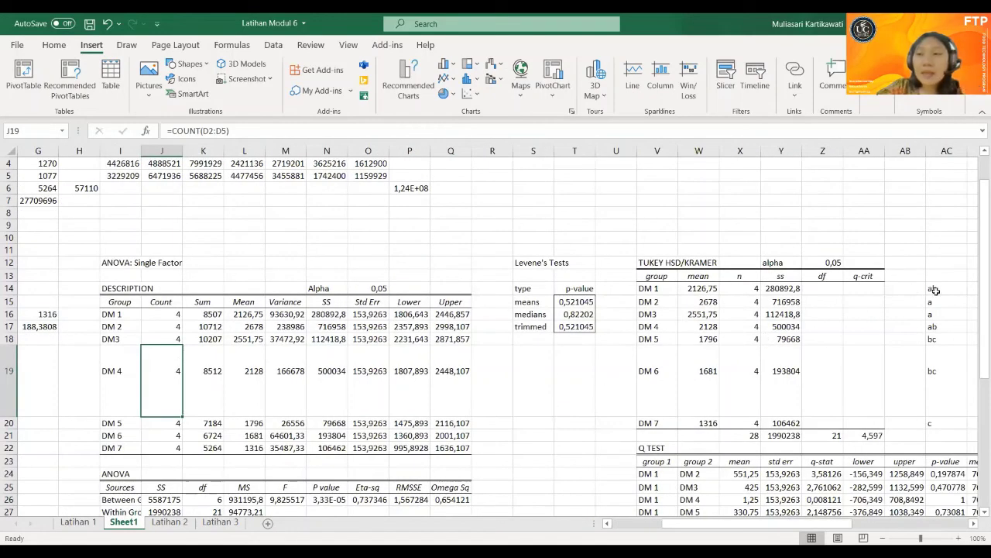
{"action": "left_click_drag", "start_coordinate": [935, 290], "coordinate": [943, 421]}
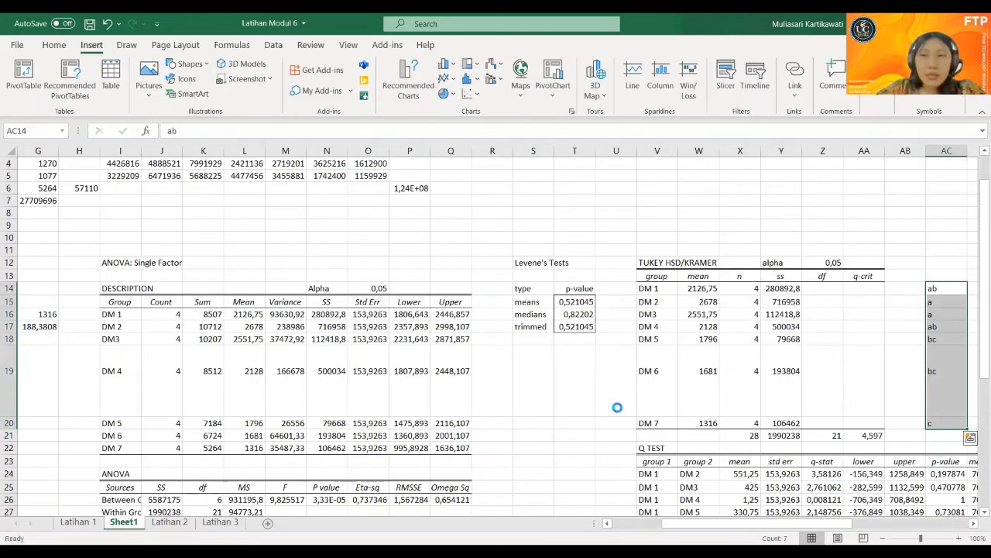
{"action": "key", "text": "ctrl+c"}
{"action": "scroll", "coordinate": [618, 407], "scroll_direction": "left", "scroll_amount": 3}
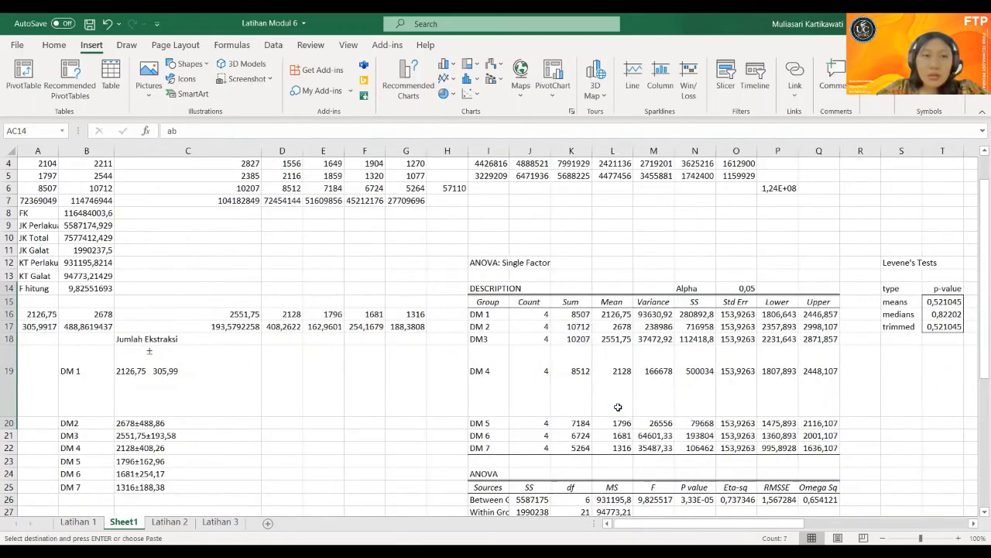
{"action": "left_click", "coordinate": [360, 378]}
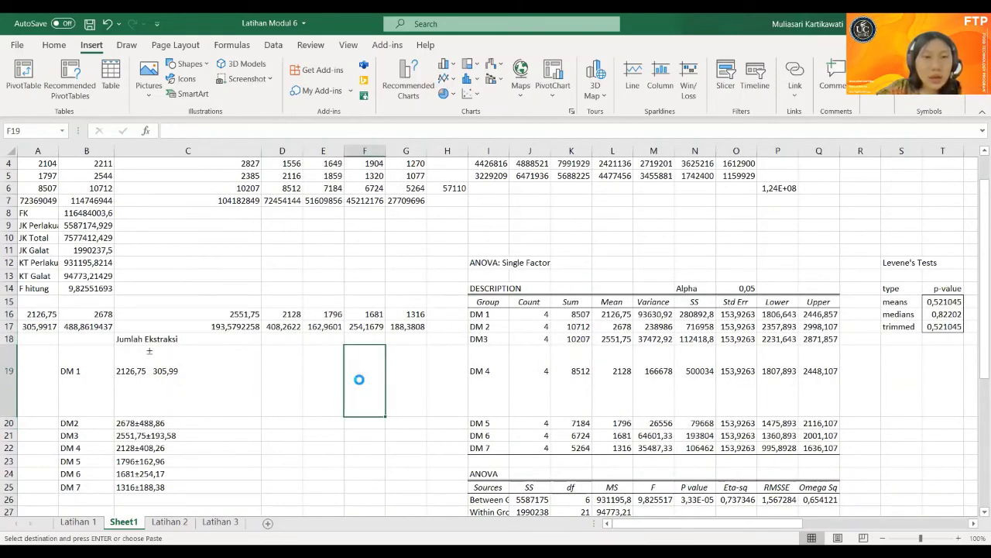
{"action": "key", "text": "ctrl+v"}
- Append a space and the Tukey letters ab to the DM 1 entry in C19
{"action": "scroll", "coordinate": [310, 349], "scroll_direction": "down", "scroll_amount": 3}
{"action": "left_click", "coordinate": [218, 293]}
{"action": "double_click", "coordinate": [218, 293]}
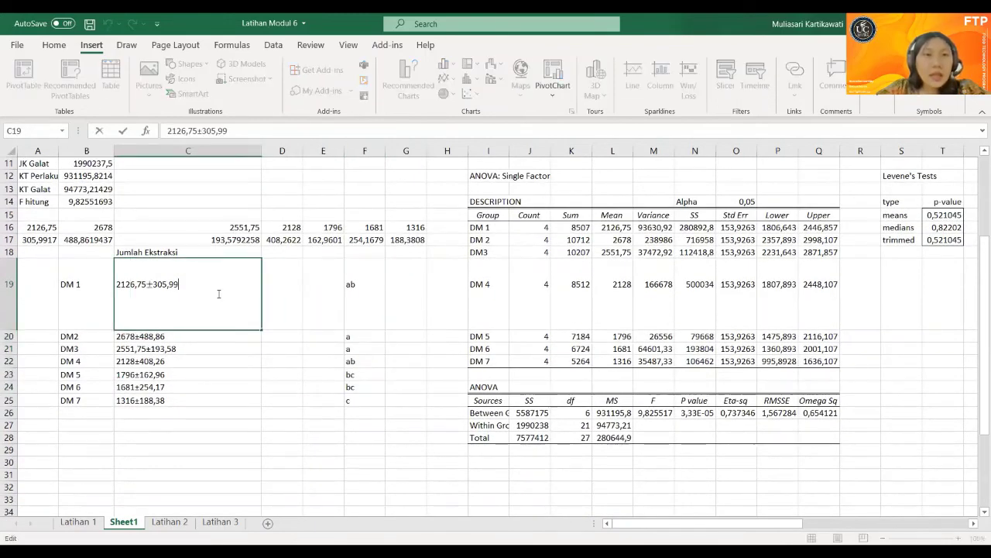
{"action": "type", "text": "a"}
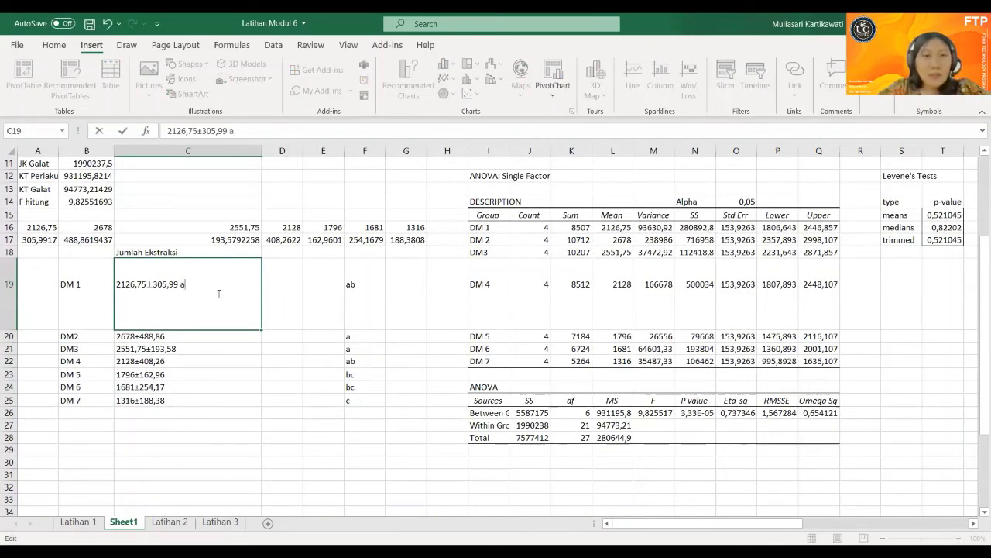
{"action": "type", "text": "b"}
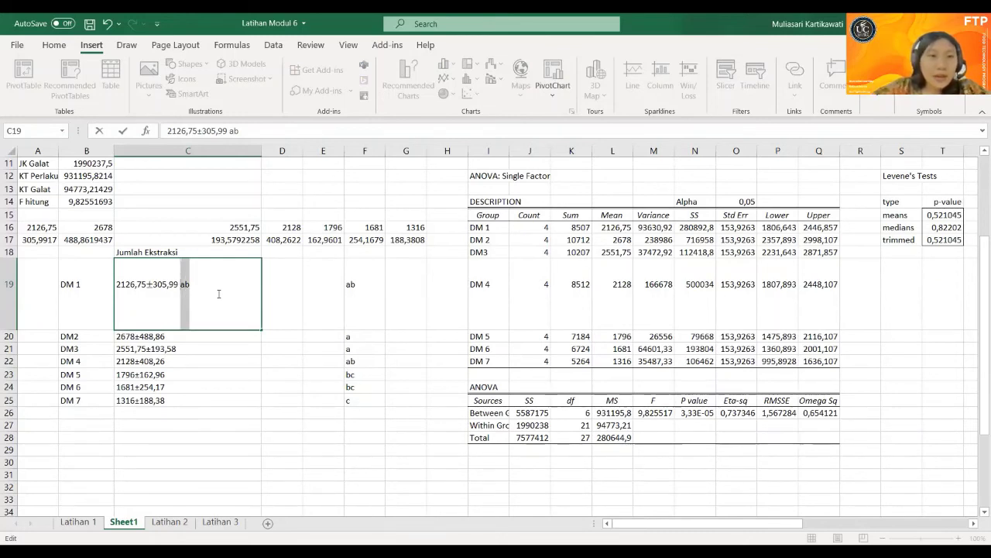
{"action": "key", "text": "Return"}
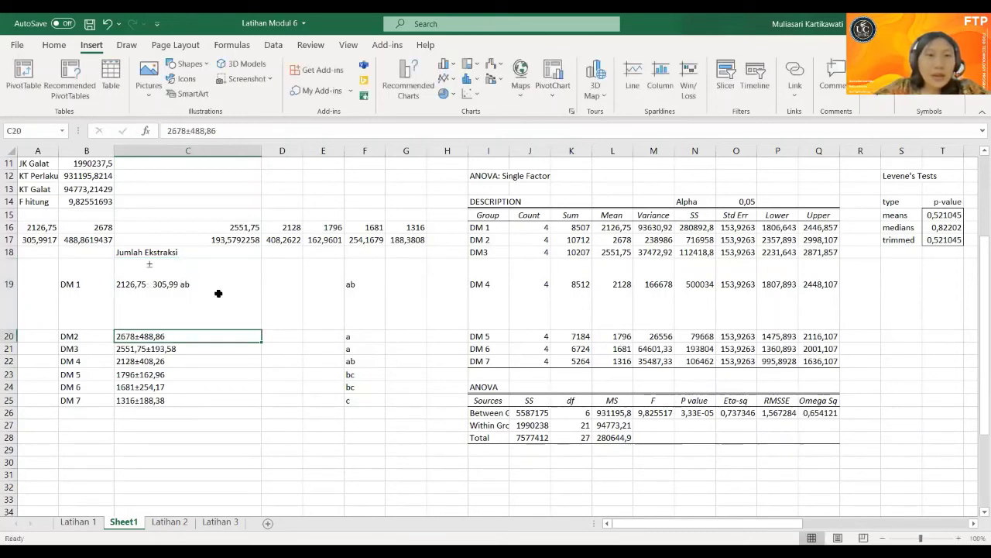
- Append a space and the Tukey letter a to the DM2 entry in C20 and the DM3 entry in C21
{"action": "double_click", "coordinate": [215, 335]}
{"action": "type", "text": "a"}
{"action": "key", "text": "Return"}
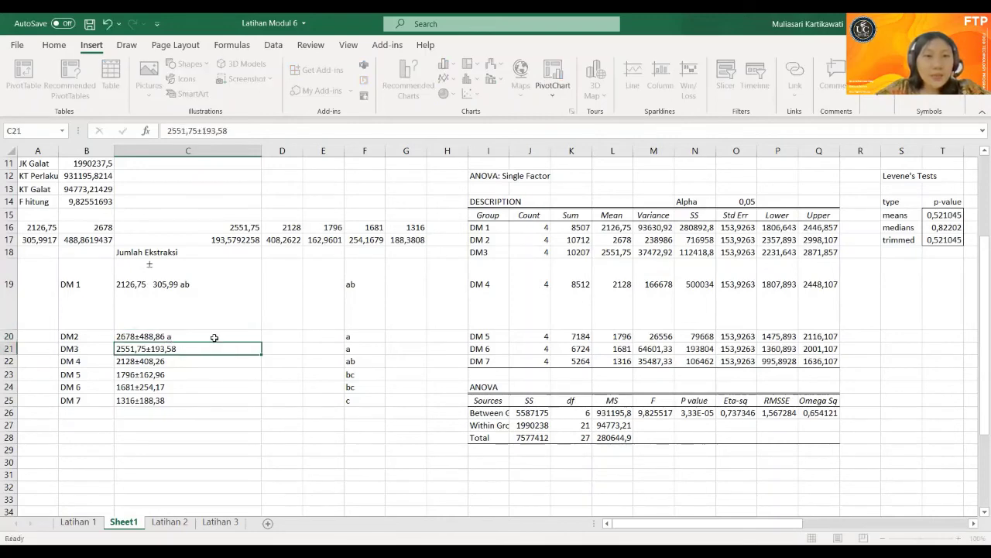
{"action": "double_click", "coordinate": [215, 349]}
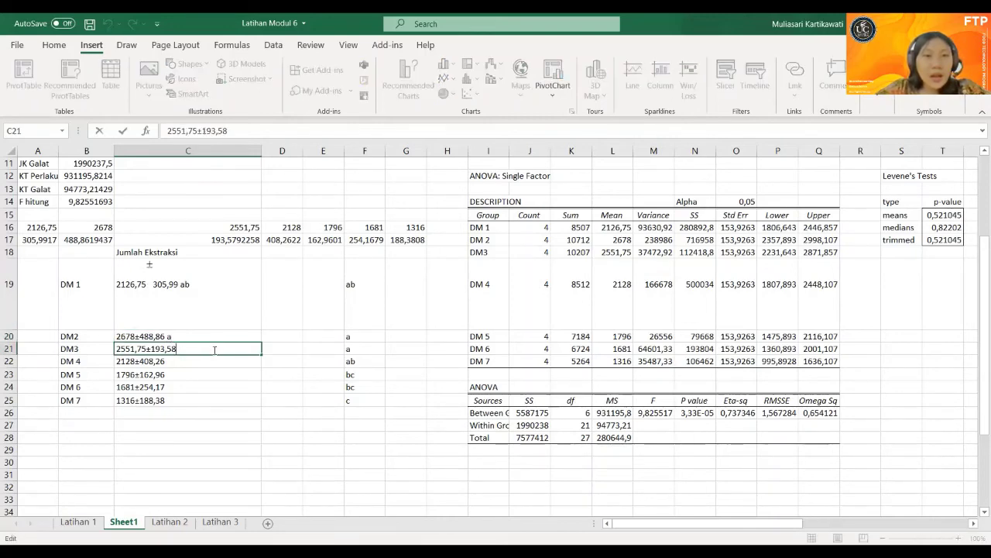
{"action": "key", "text": "Return"}
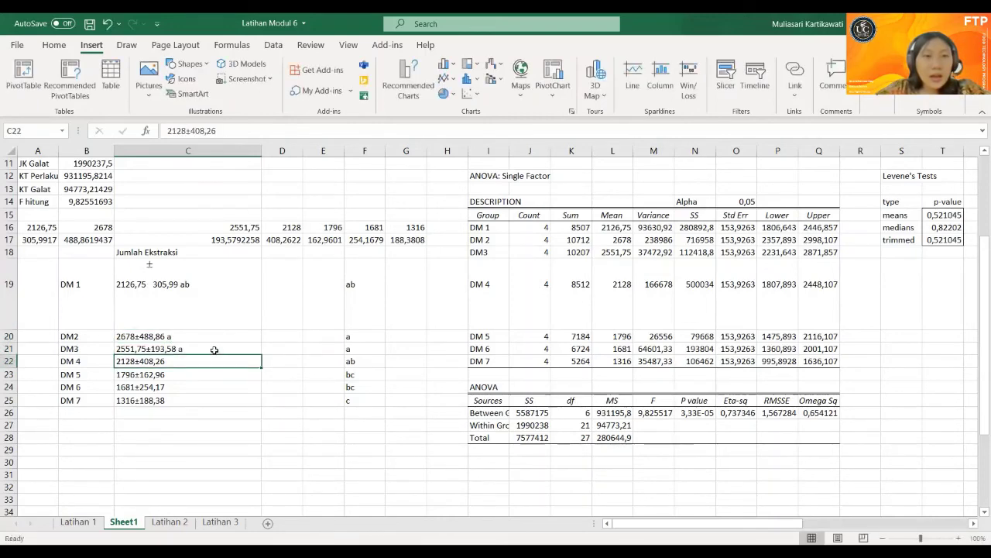
- Append the Tukey letters ab to the DM 4 entry in C22 and bc to the DM 5 entry in C23, each after a space
{"action": "key", "text": "ctrl+Down"}
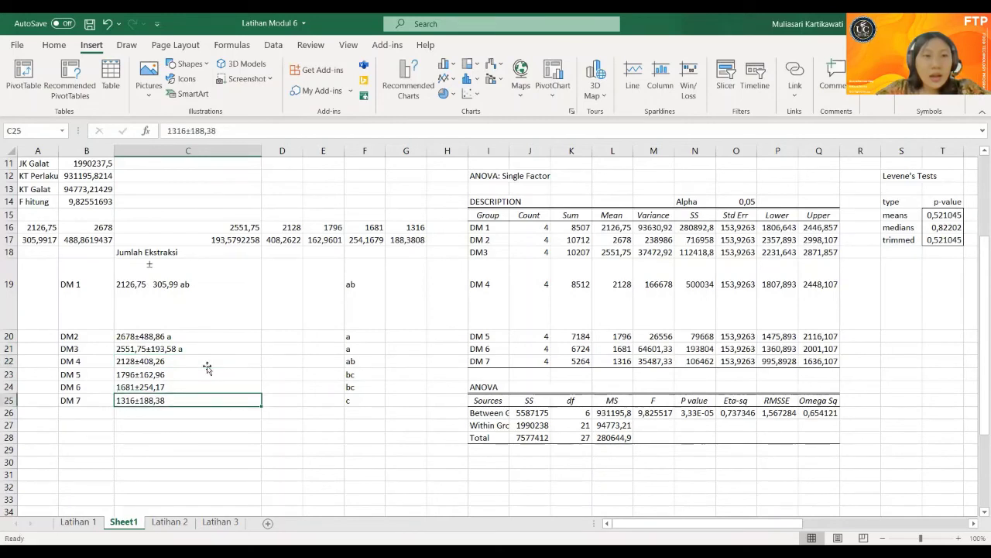
{"action": "double_click", "coordinate": [206, 361]}
{"action": "type", "text": "ab"}
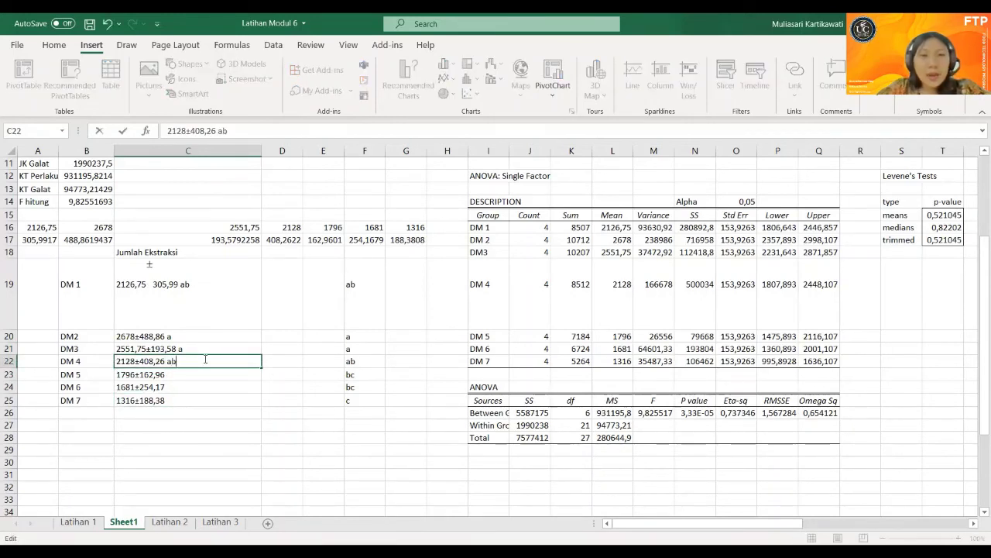
{"action": "key", "text": "Return"}
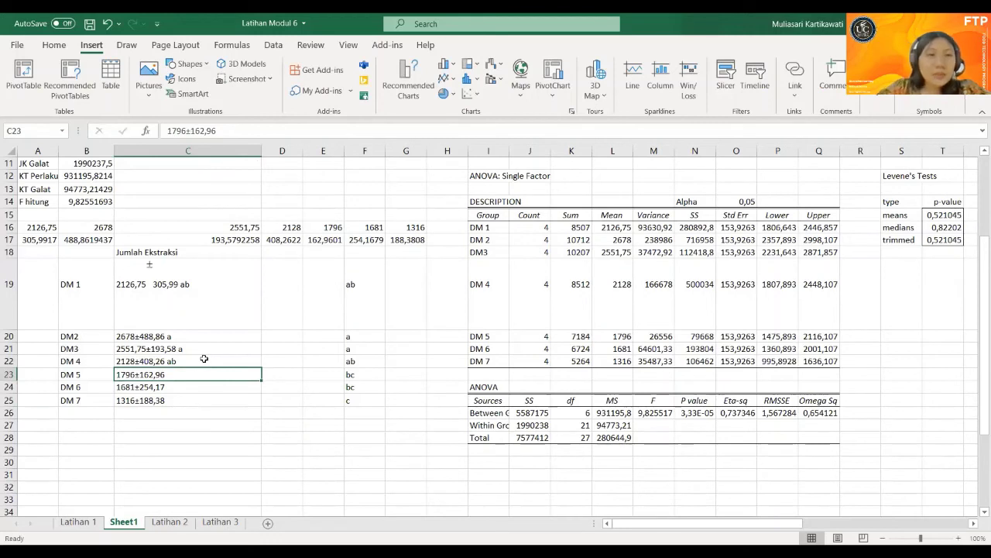
{"action": "double_click", "coordinate": [204, 372]}
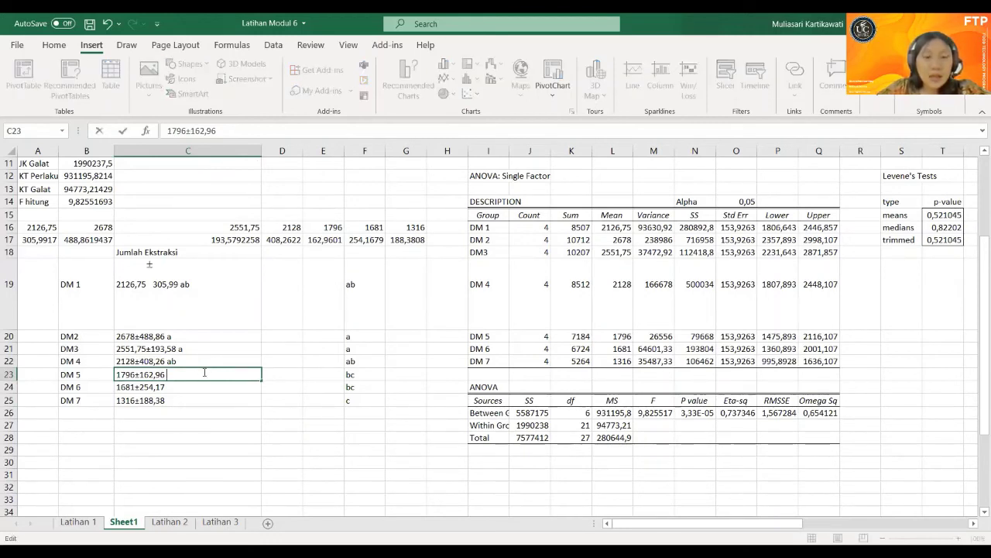
{"action": "type", "text": "bc"}
{"action": "key", "text": "Return"}
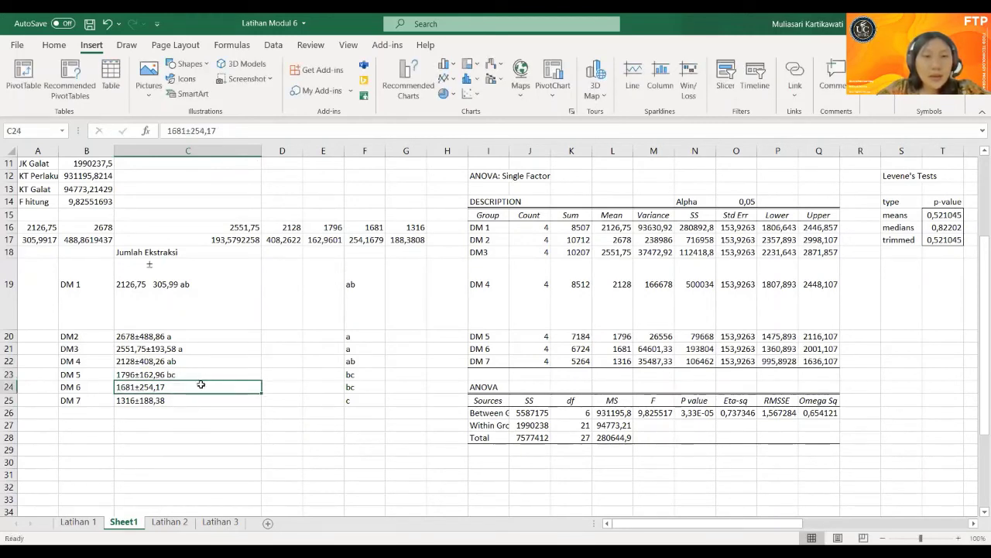
- Append the Tukey letters bc to the DM 6 entry in C24 and c to the DM 7 entry in C25, each after a space
{"action": "double_click", "coordinate": [198, 390]}
{"action": "type", "text": "bc"}
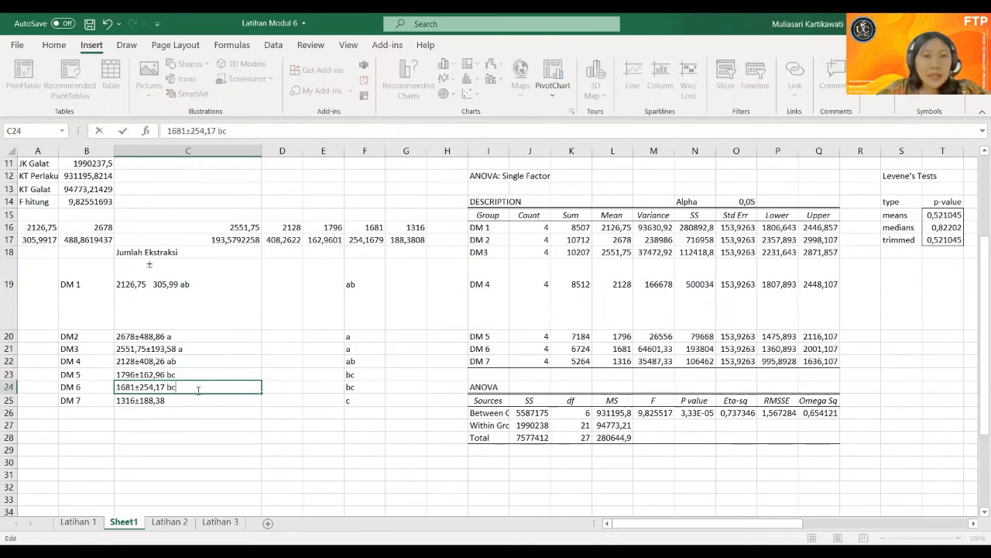
{"action": "key", "text": "Return"}
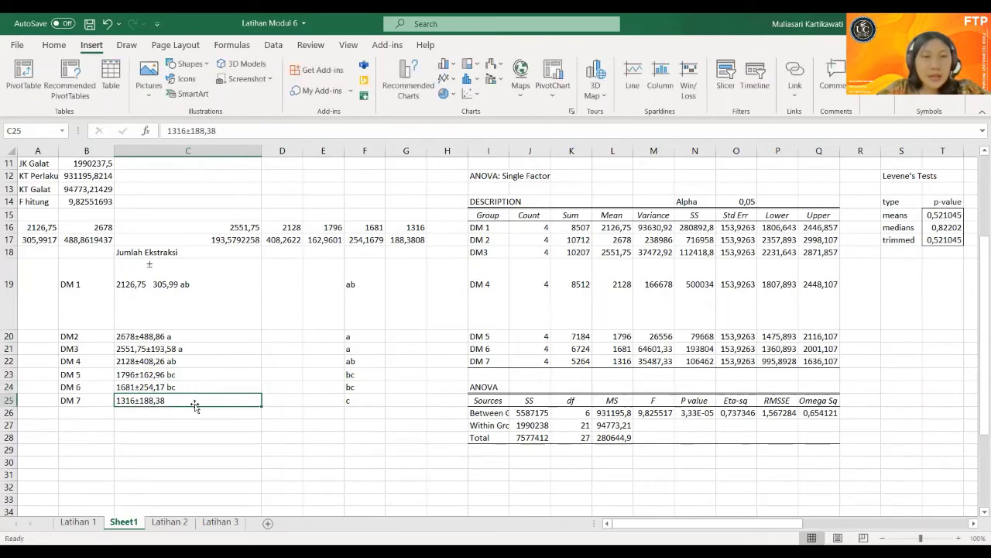
{"action": "double_click", "coordinate": [195, 402]}
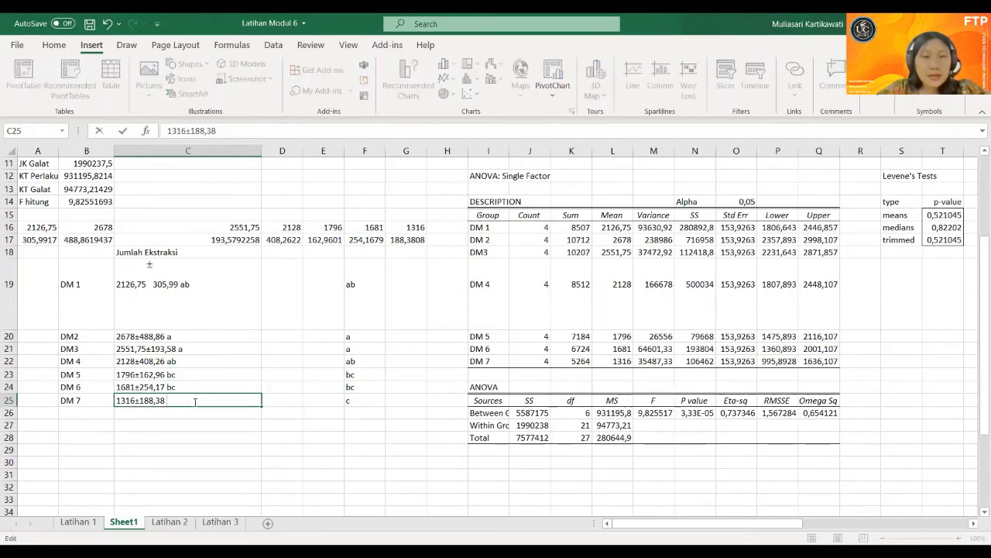
{"action": "key", "text": "Return"}
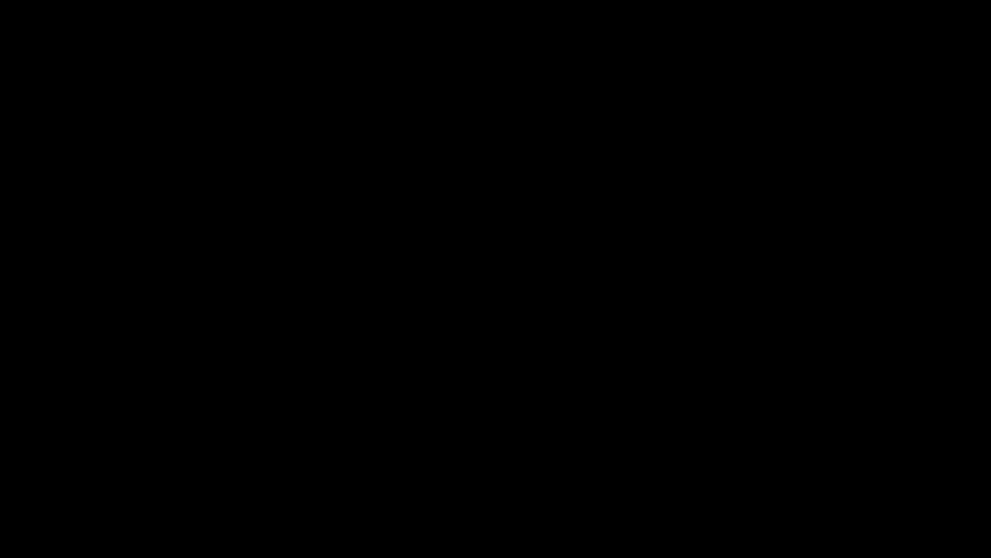